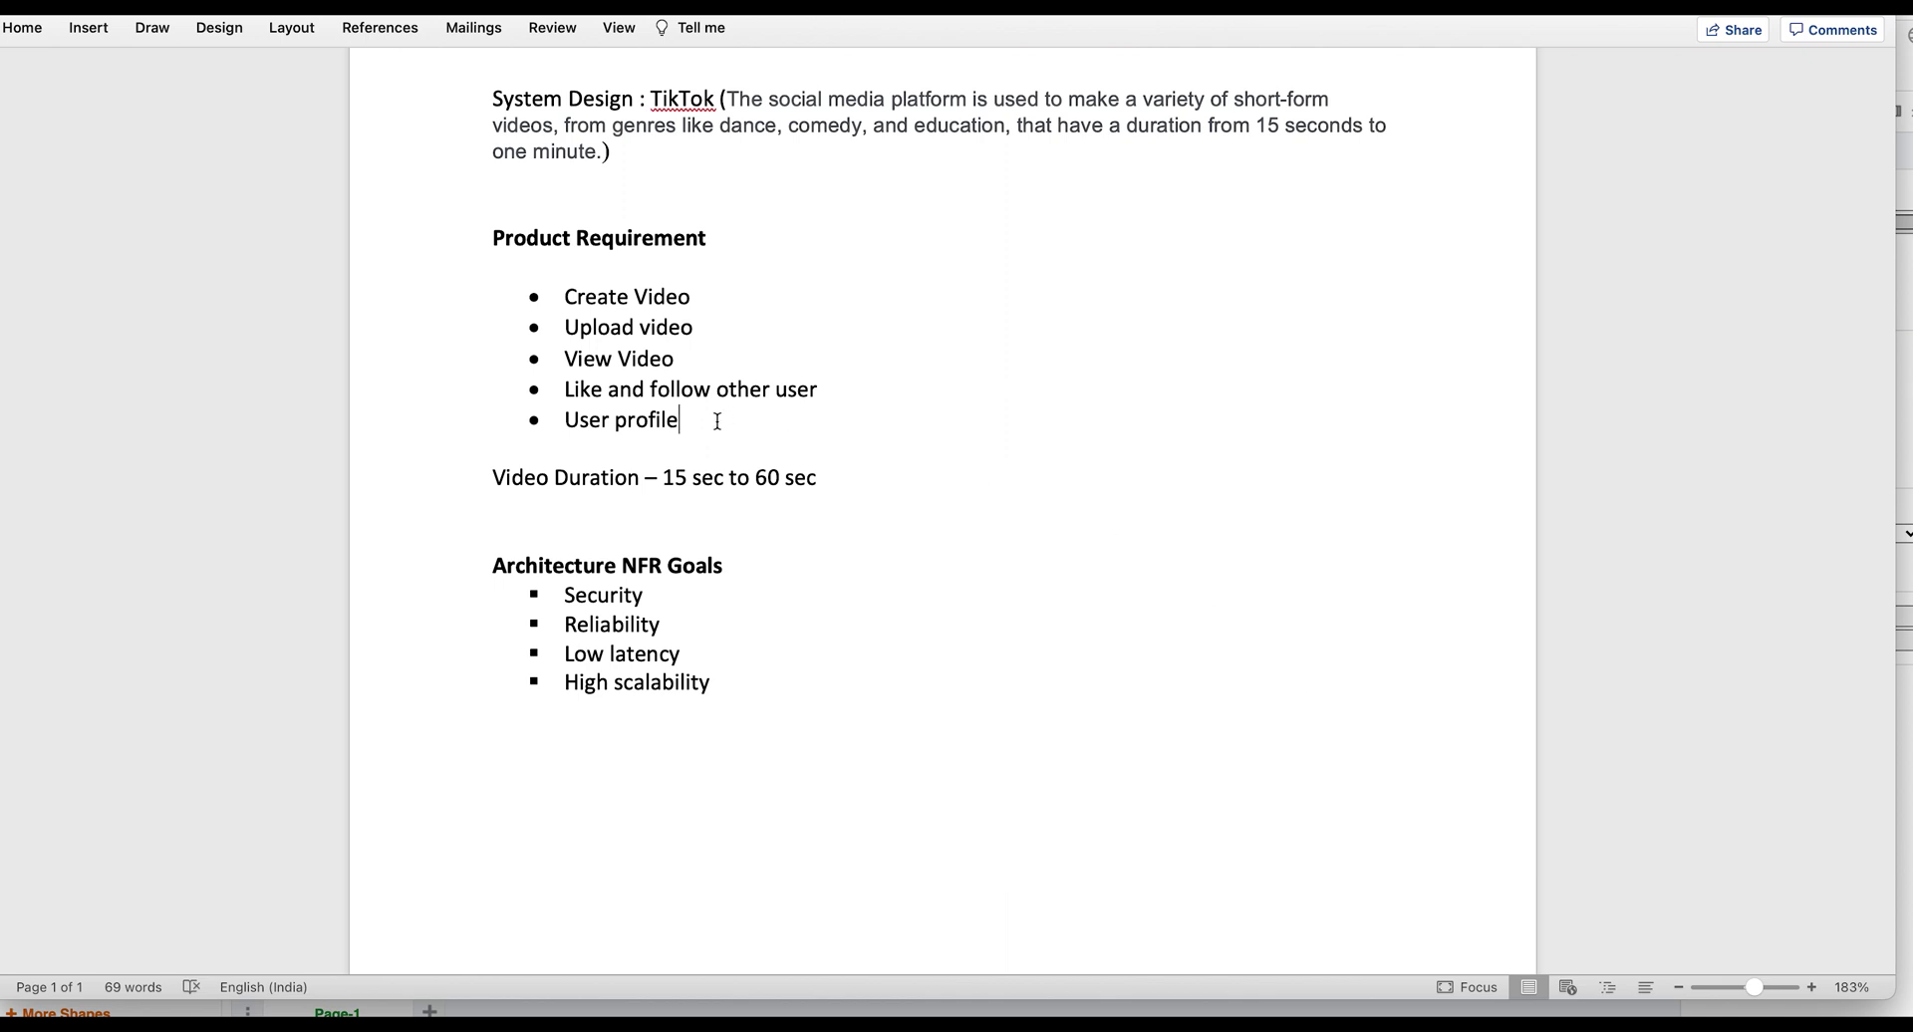
Step: Review the Product Requirement list and the Architecture NFR Goals list in the TikTok system design document
drag(717, 421, 581, 296)
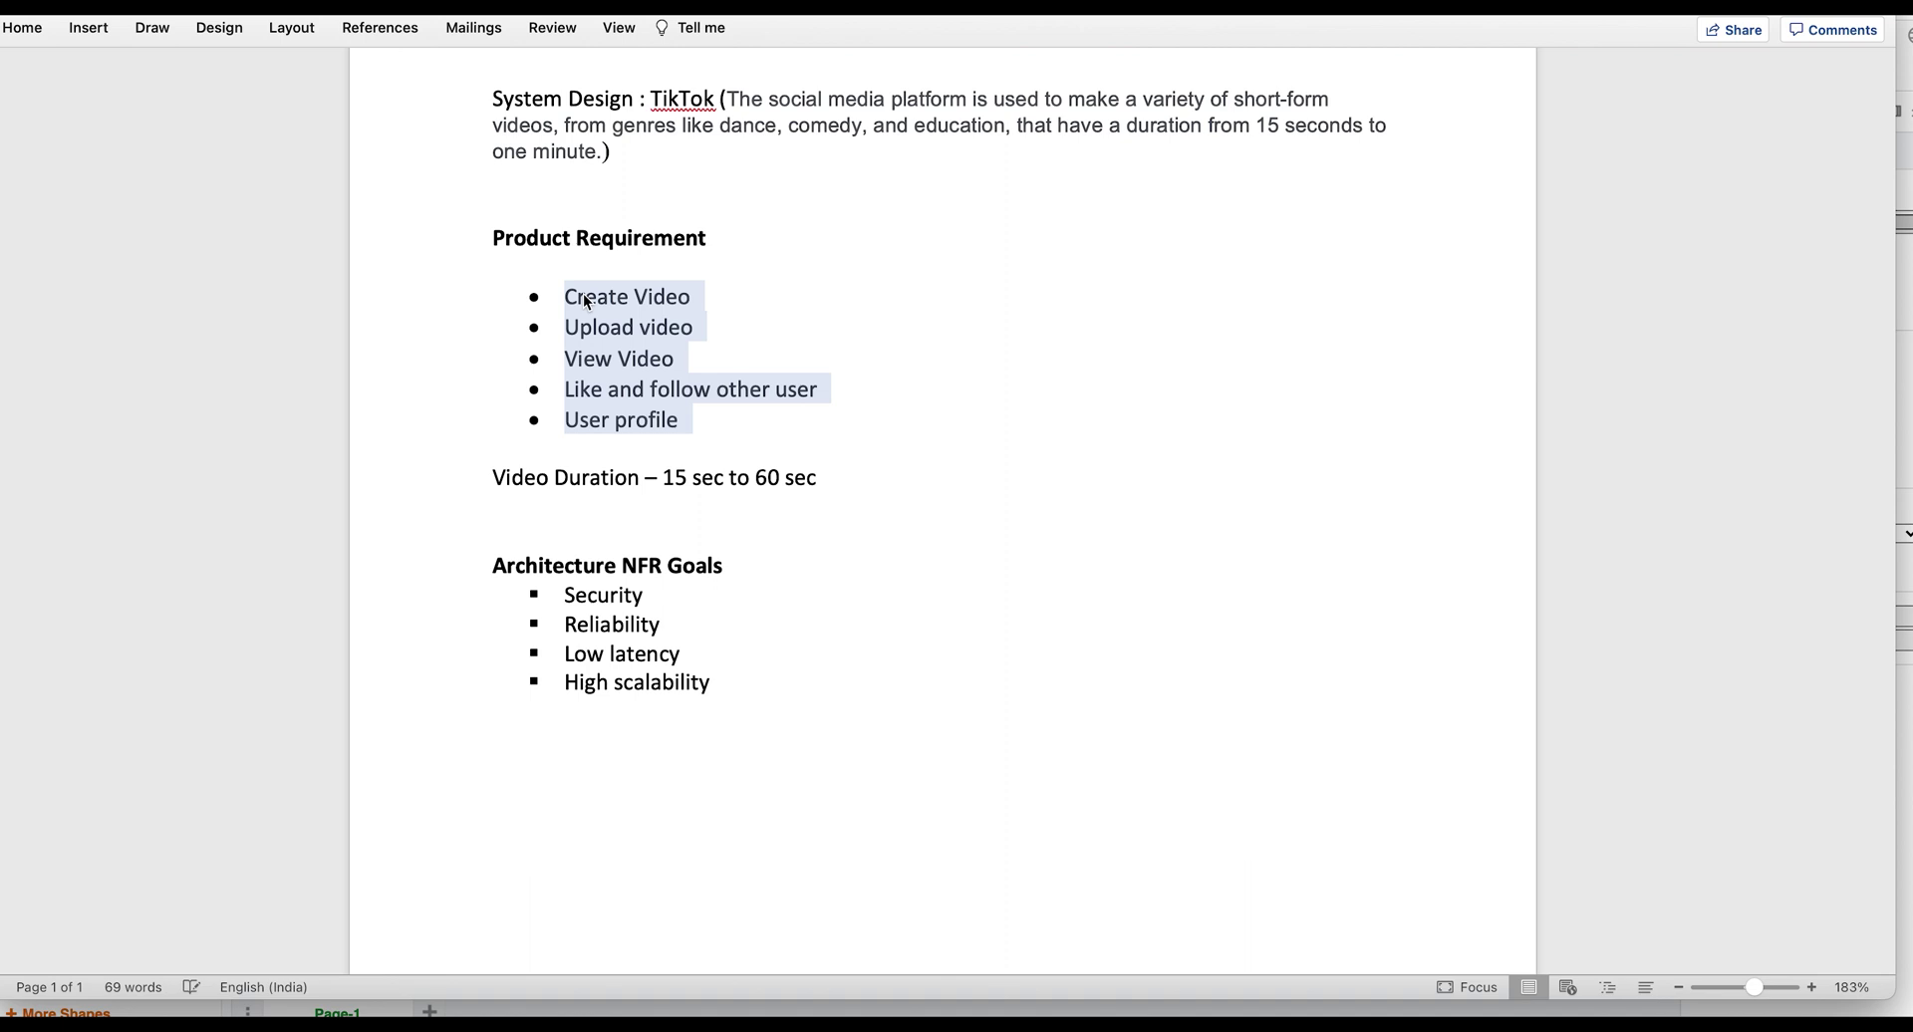
click(1048, 325)
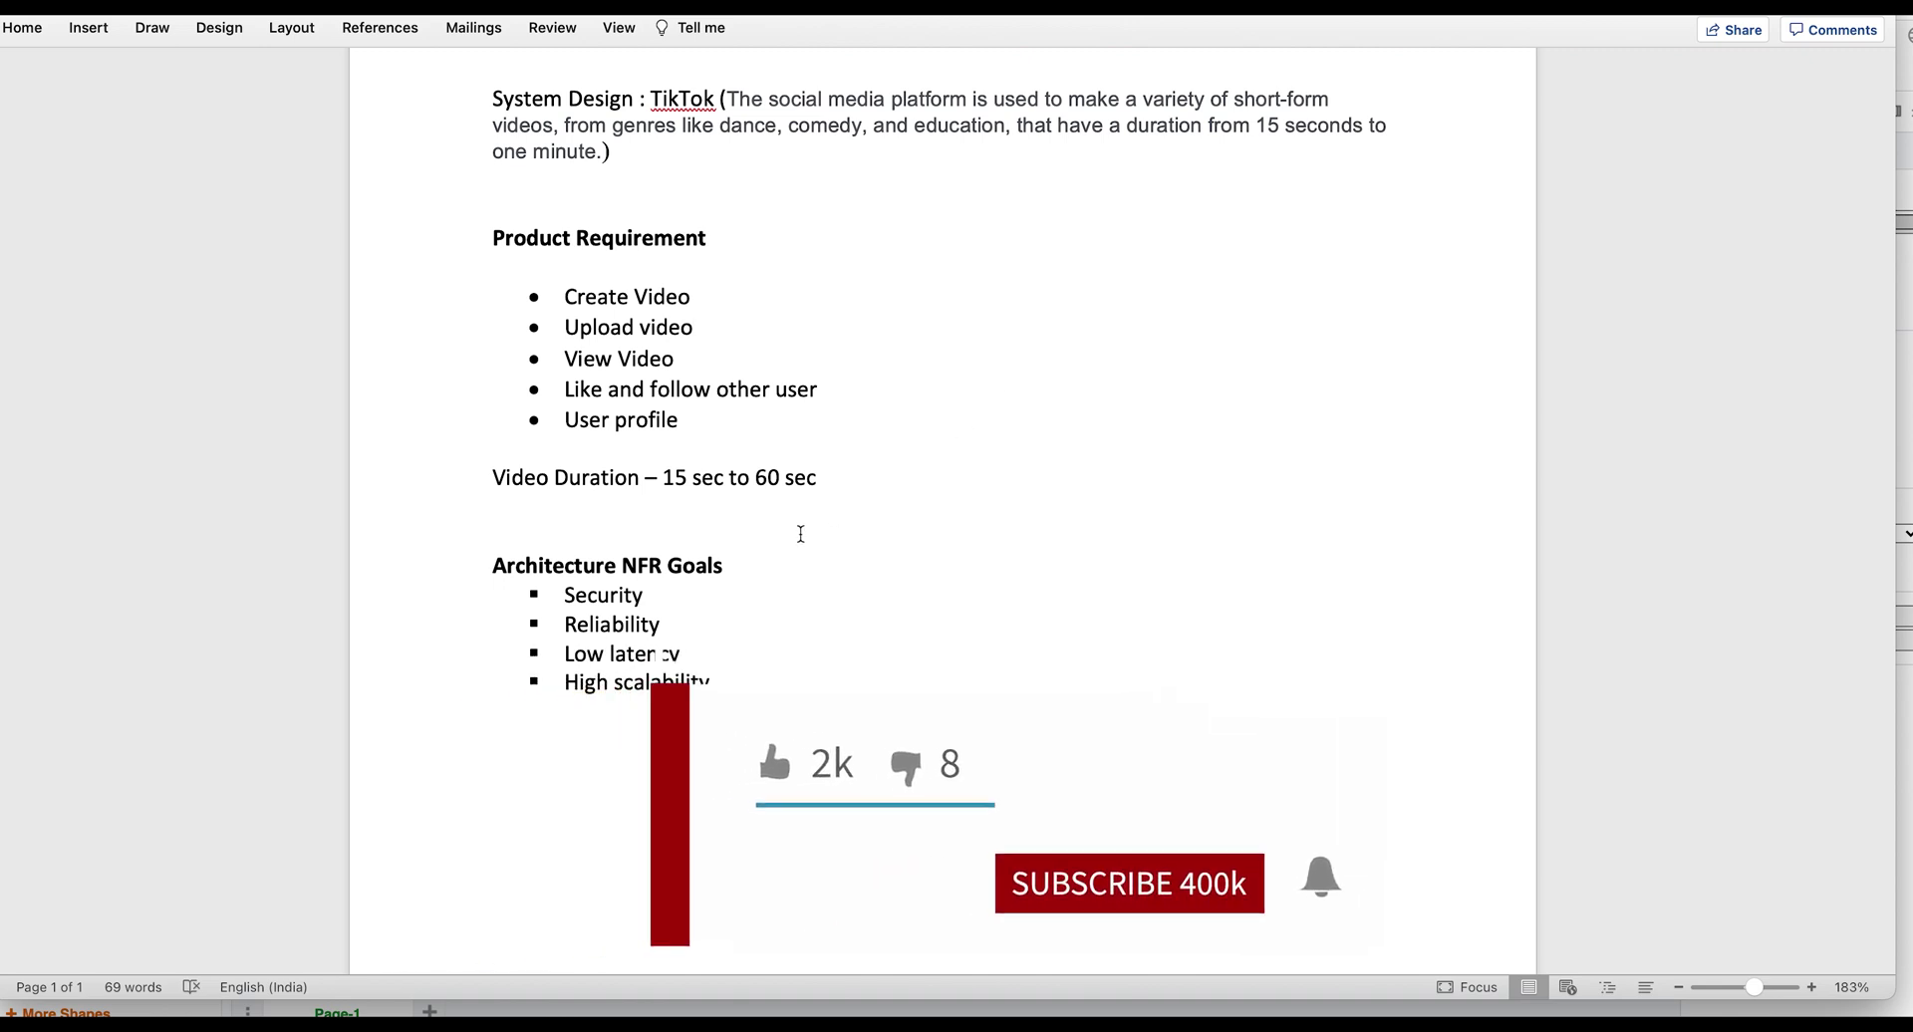
drag(800, 534, 670, 299)
click(951, 584)
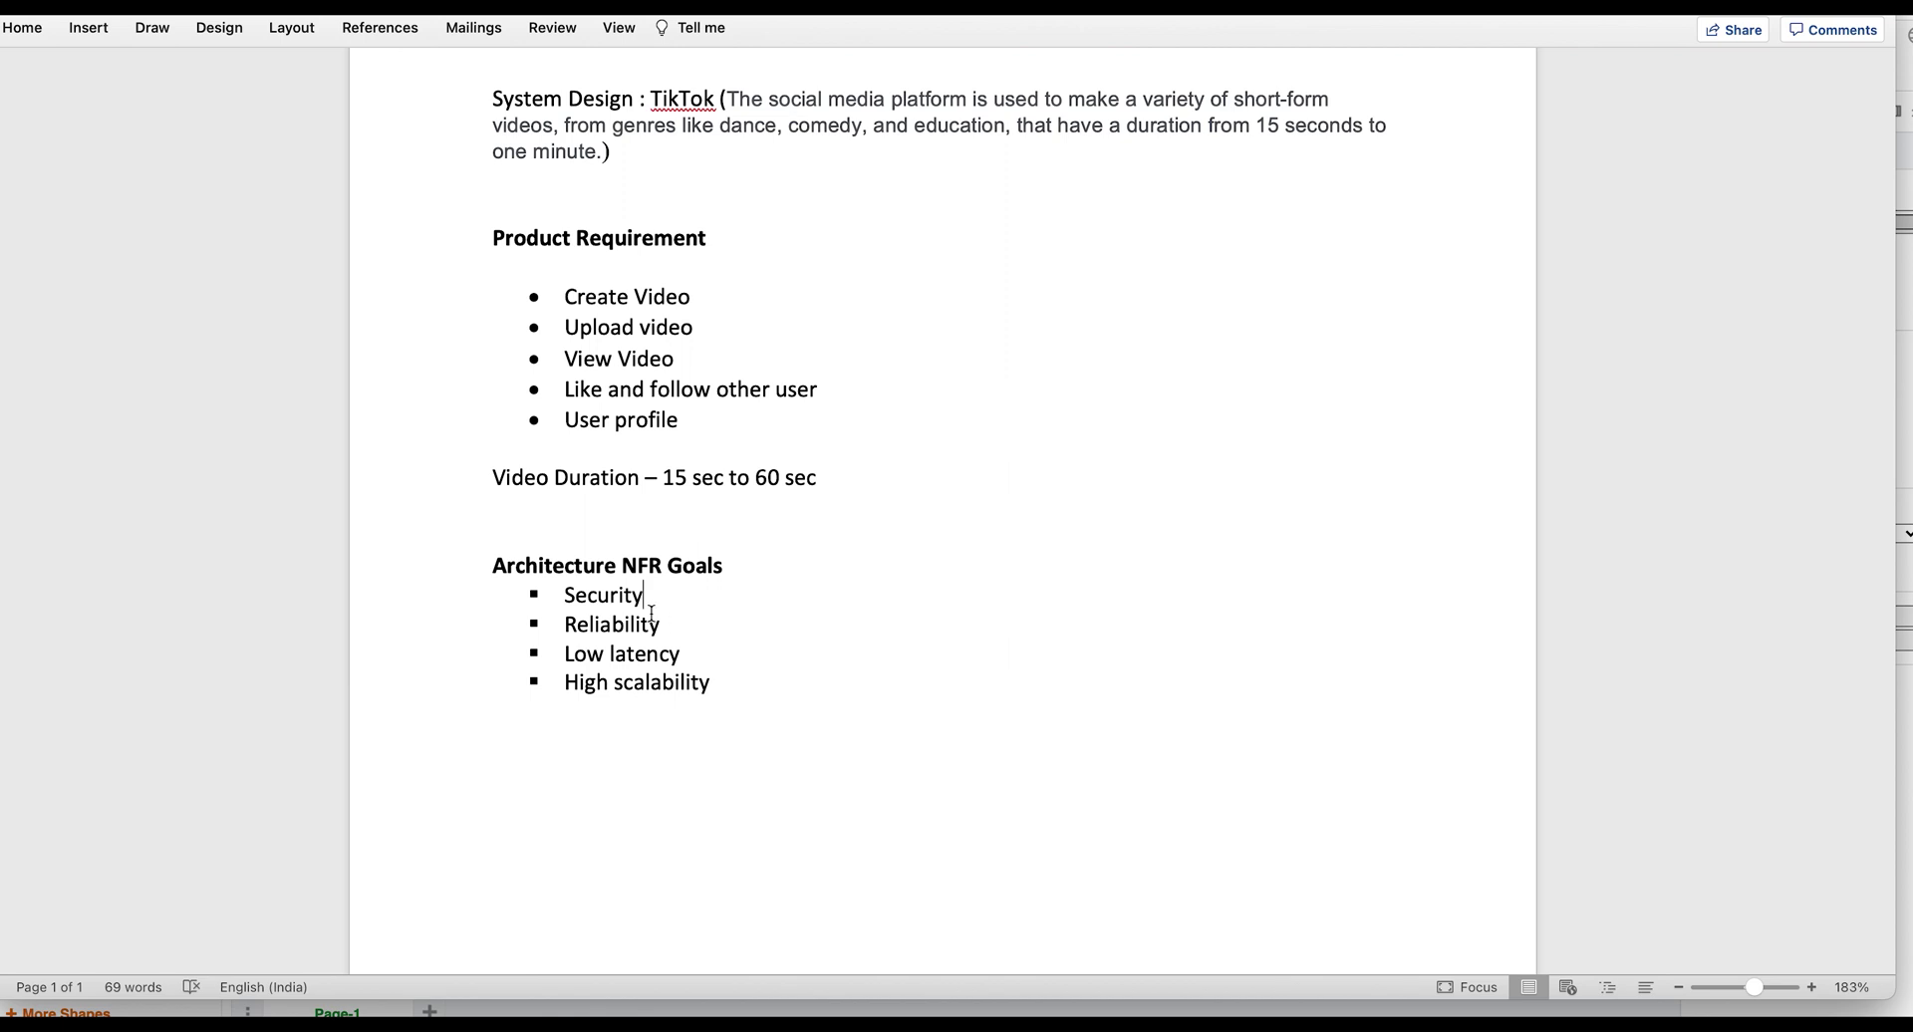
drag(586, 592, 719, 677)
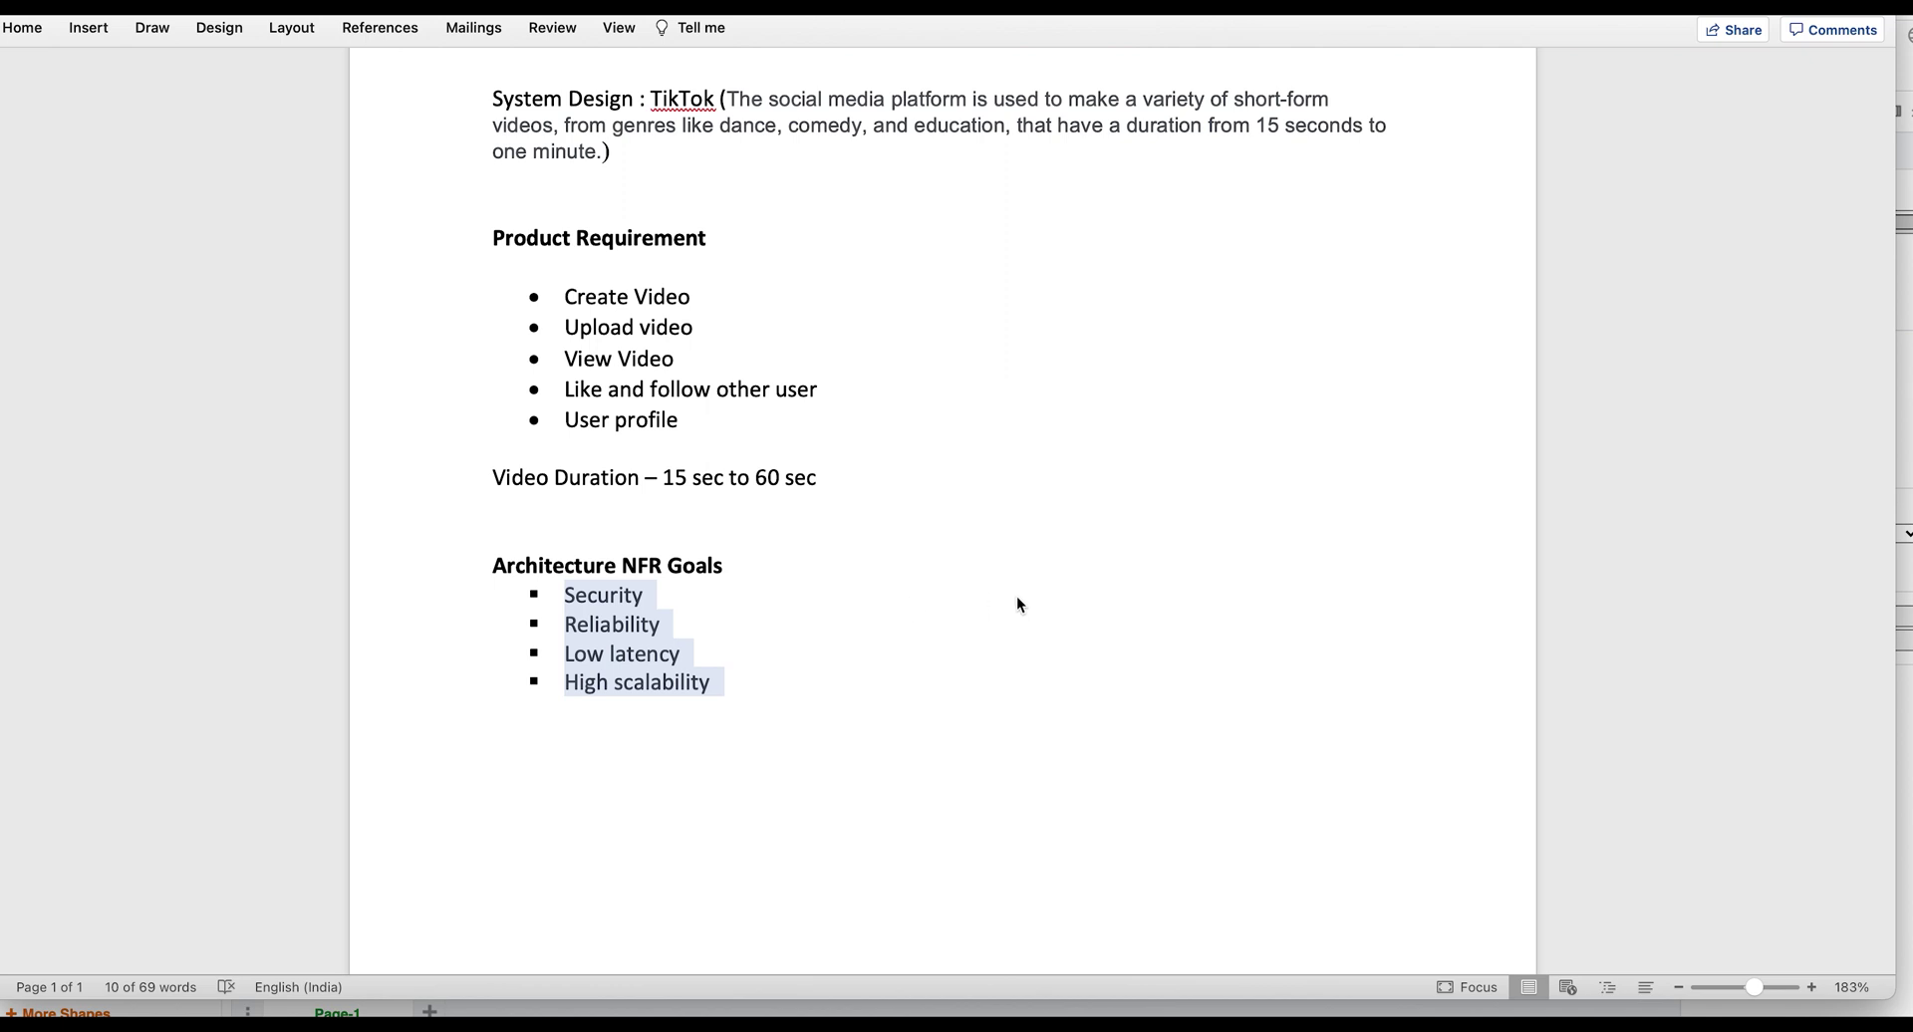
click(1101, 583)
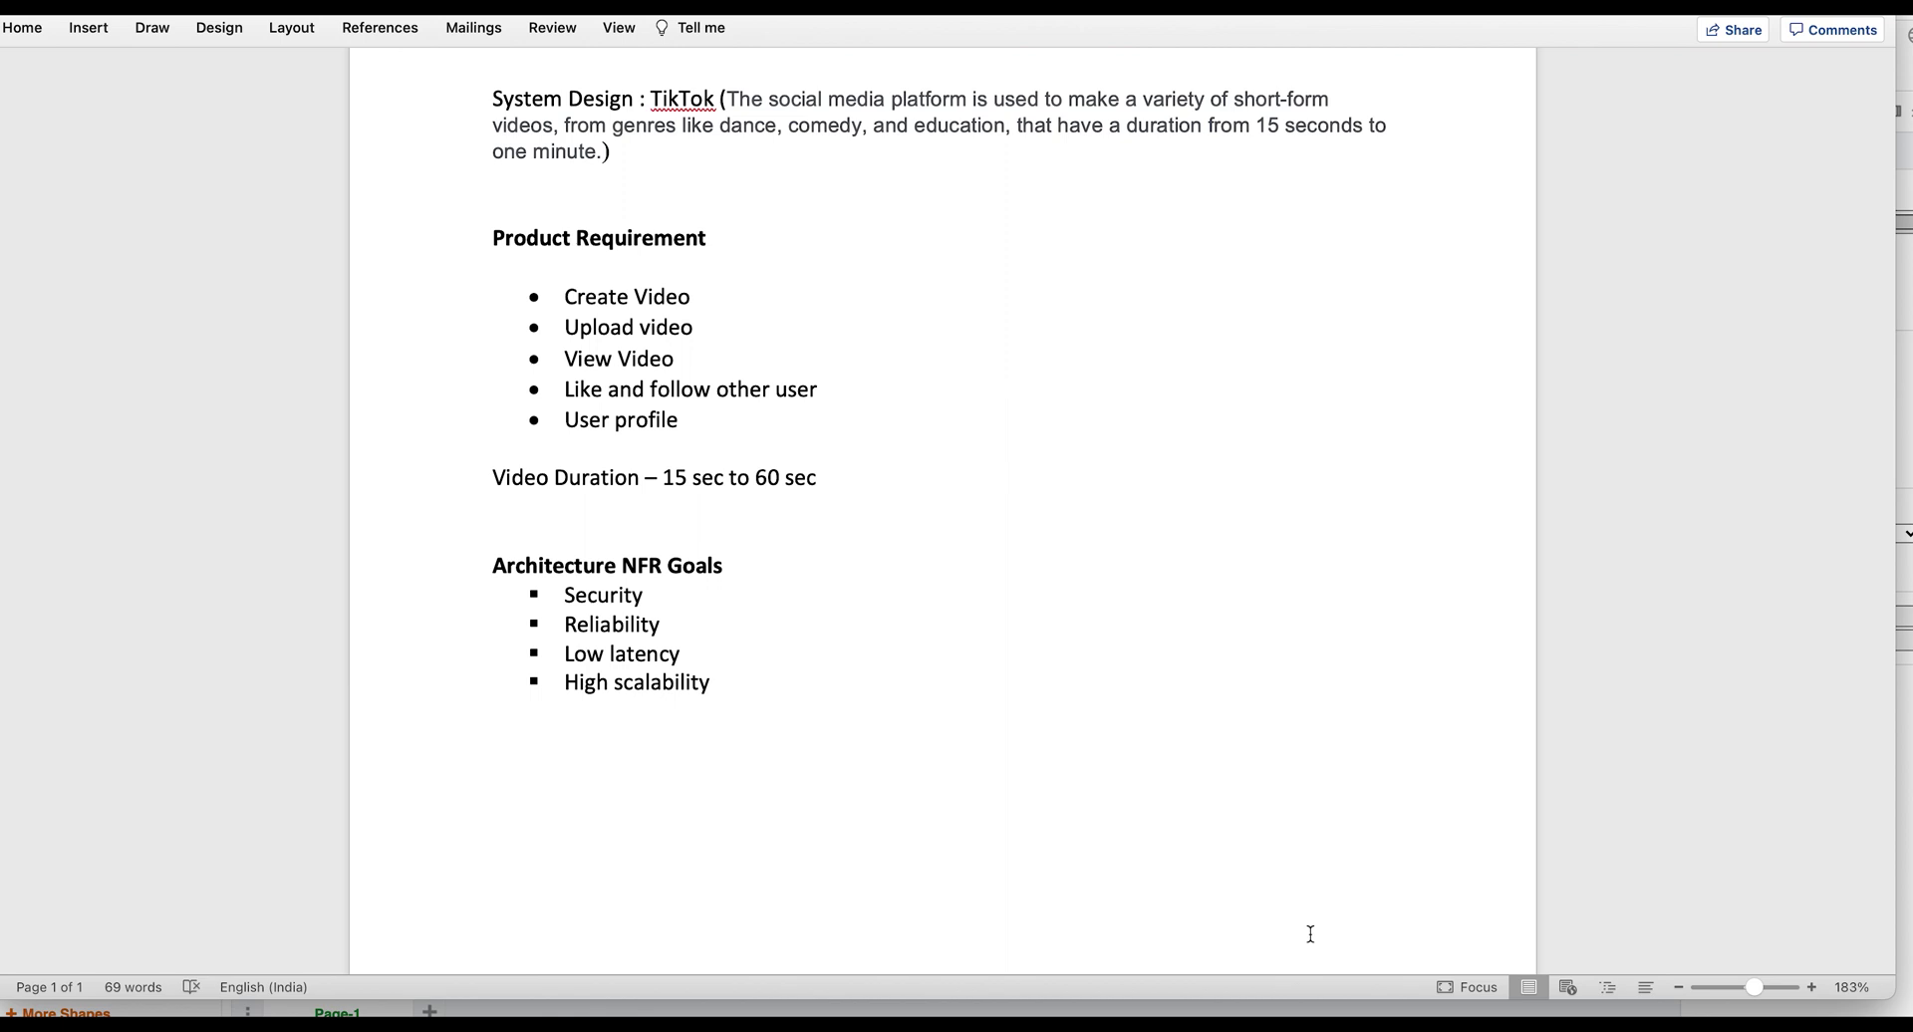
Step: Switch to the draw.io diagram and place an Actor shape near the page's left edge, labelled "User"
click(1227, 1026)
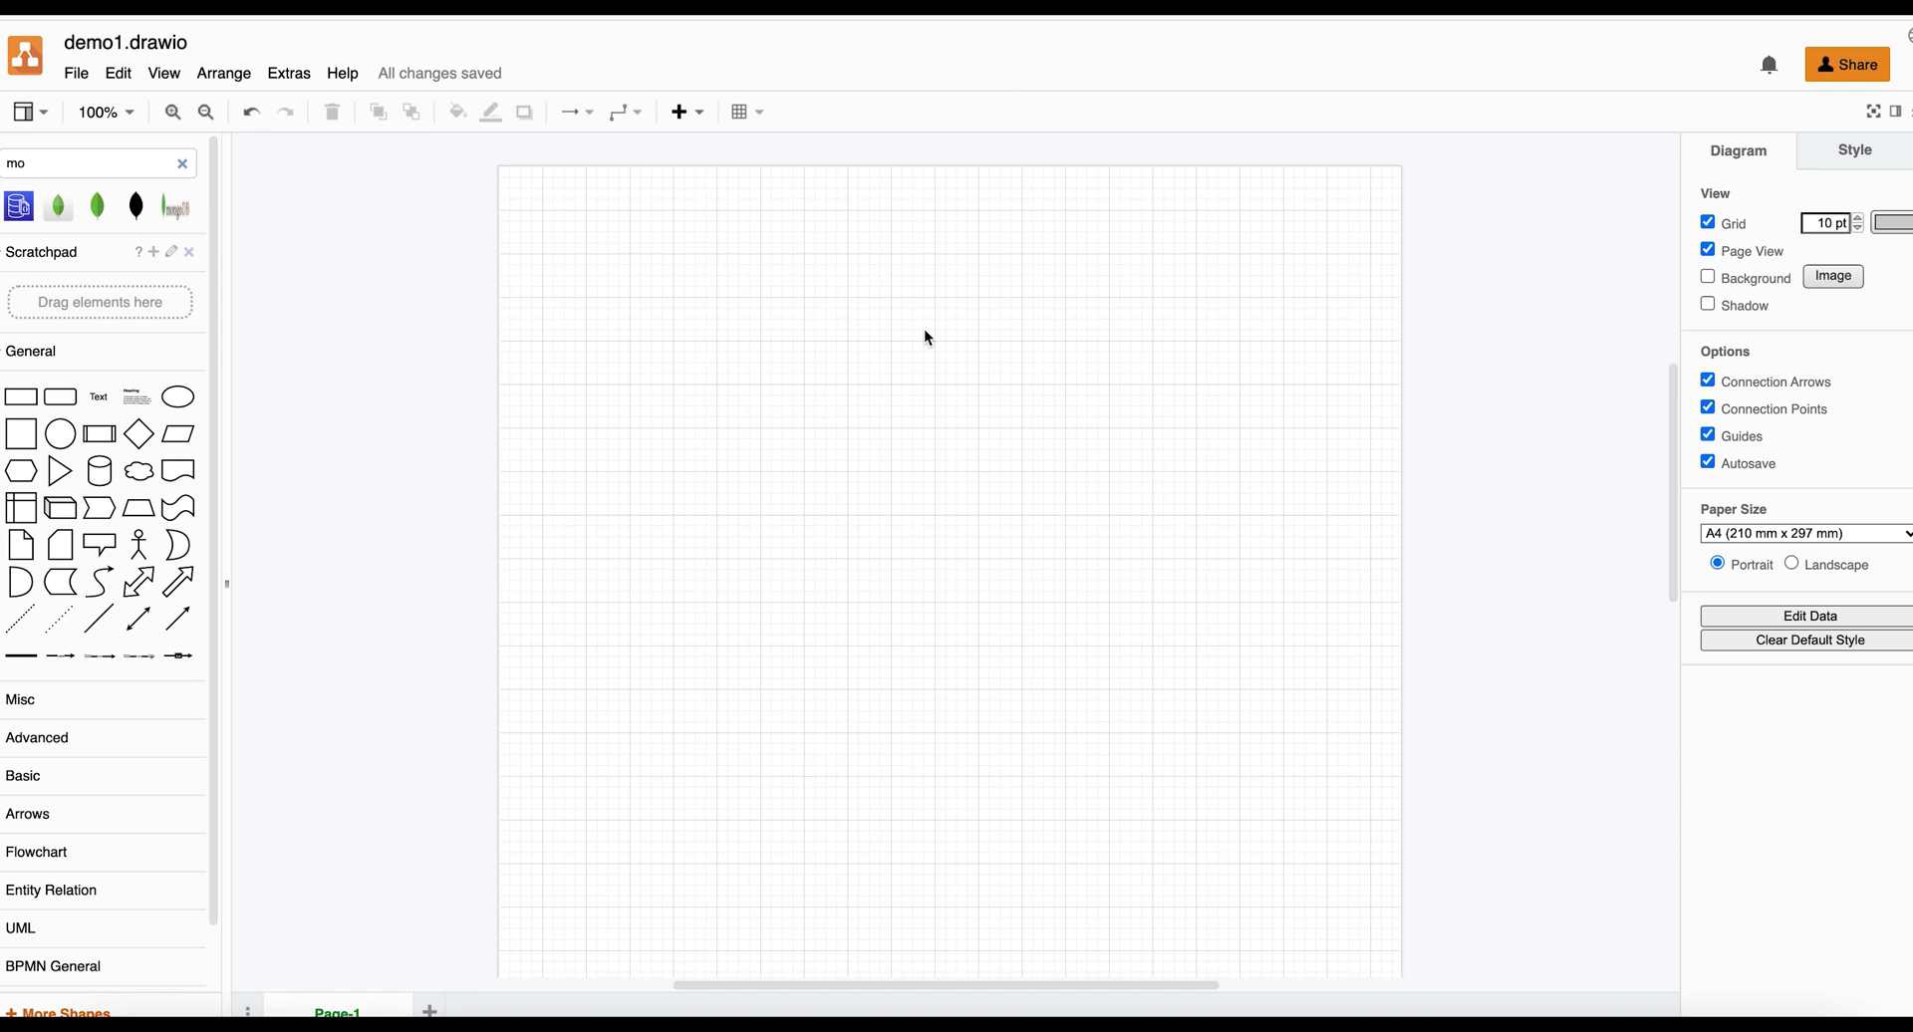
click(142, 554)
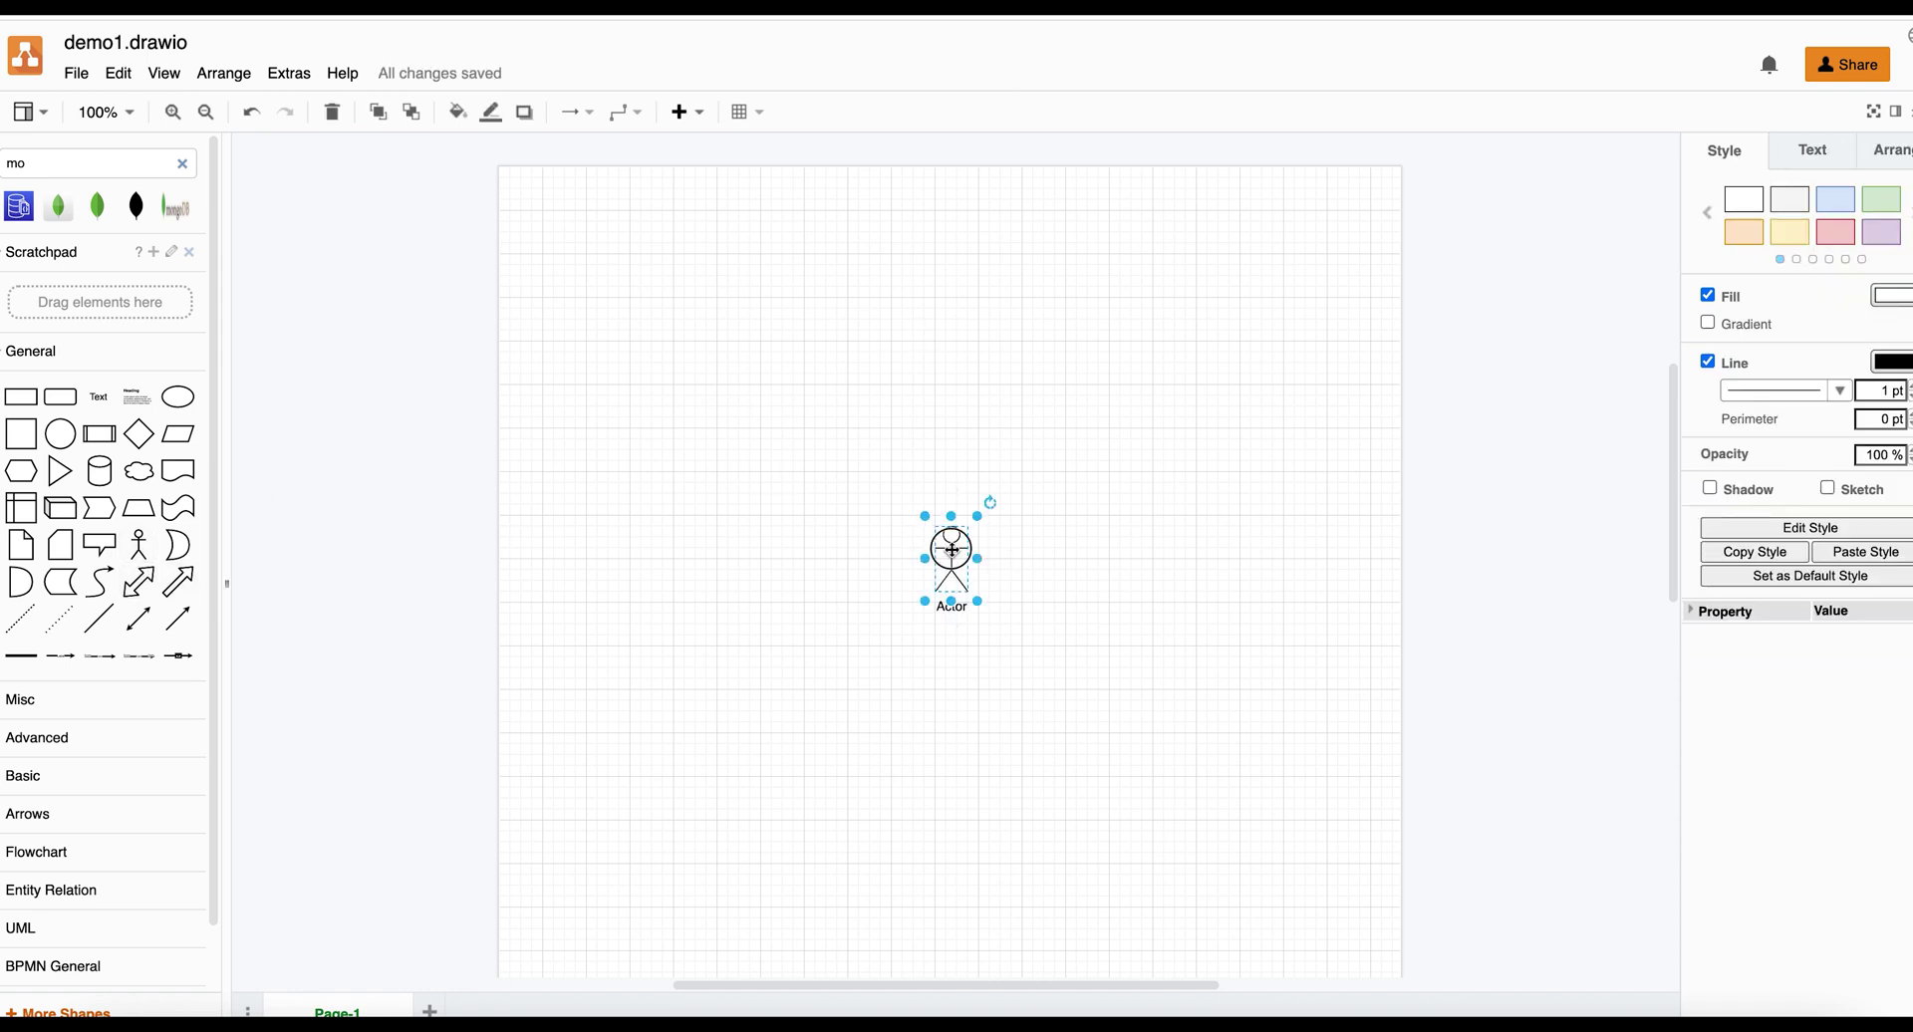
drag(951, 549, 541, 497)
double_click(541, 497)
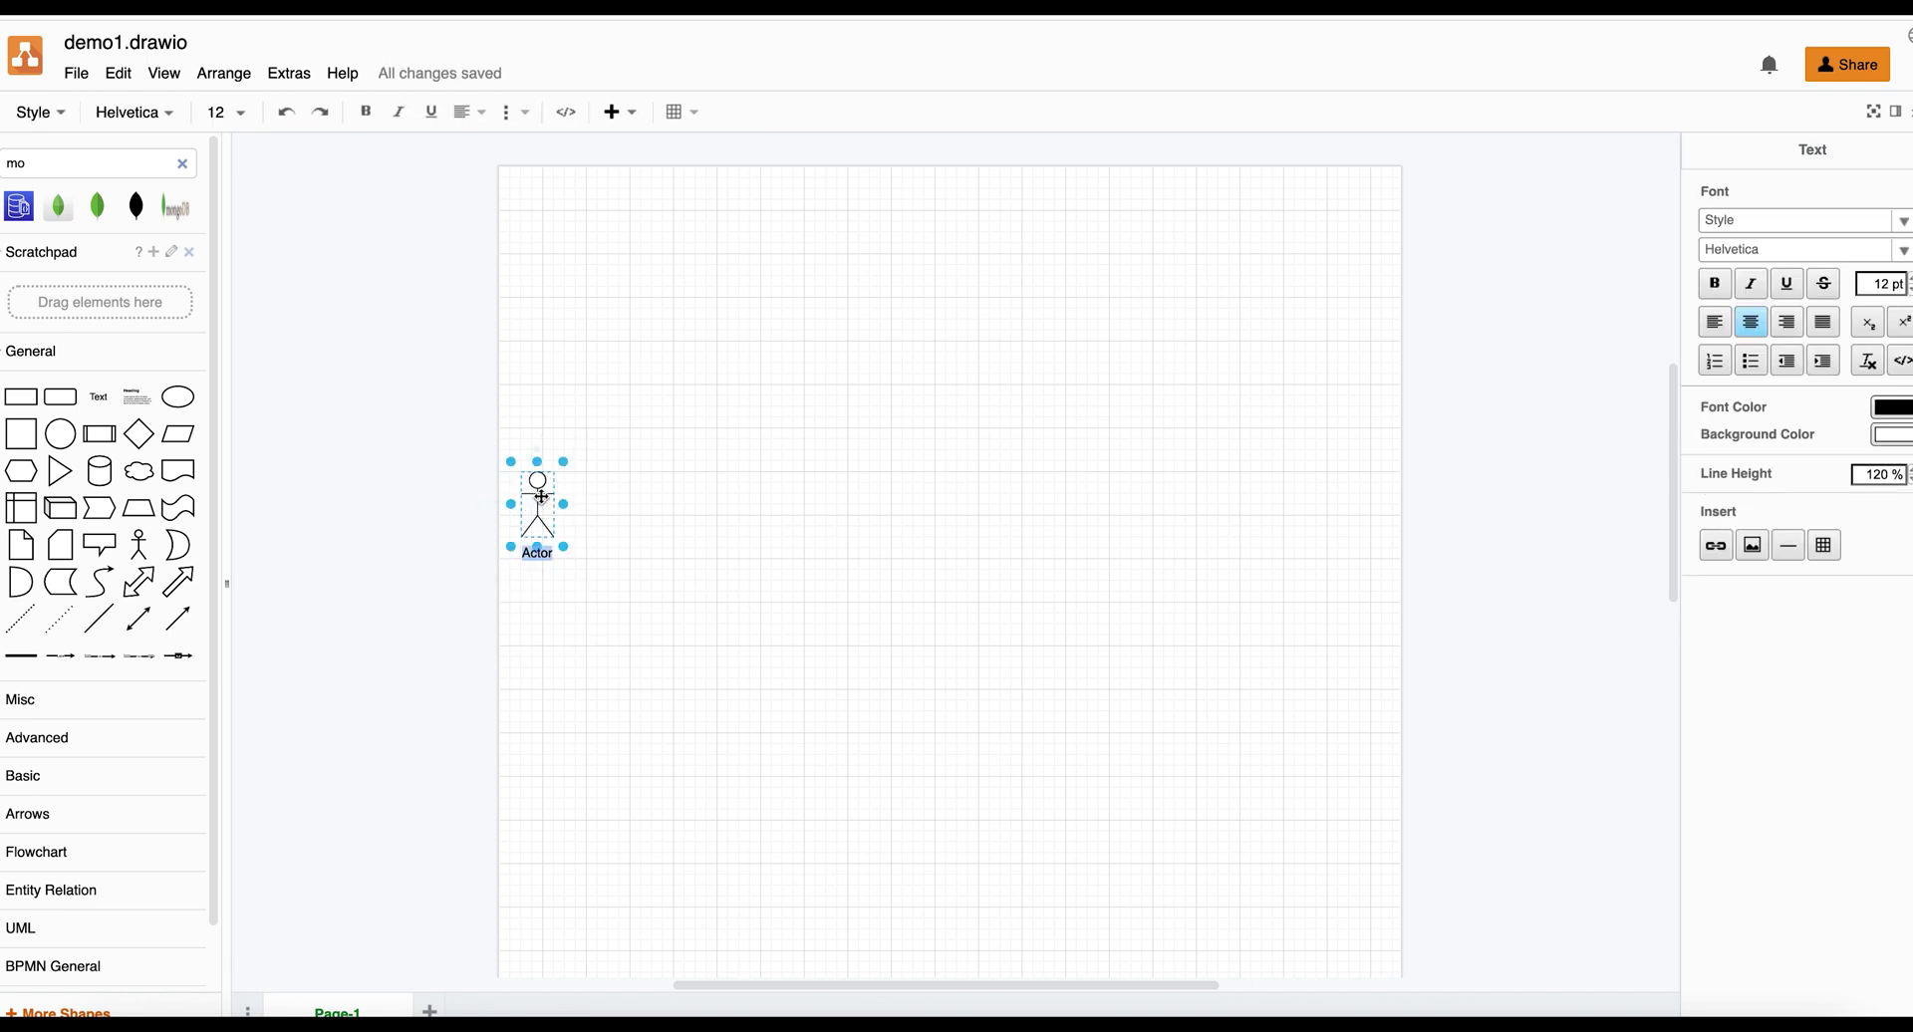
text(User)
click(702, 454)
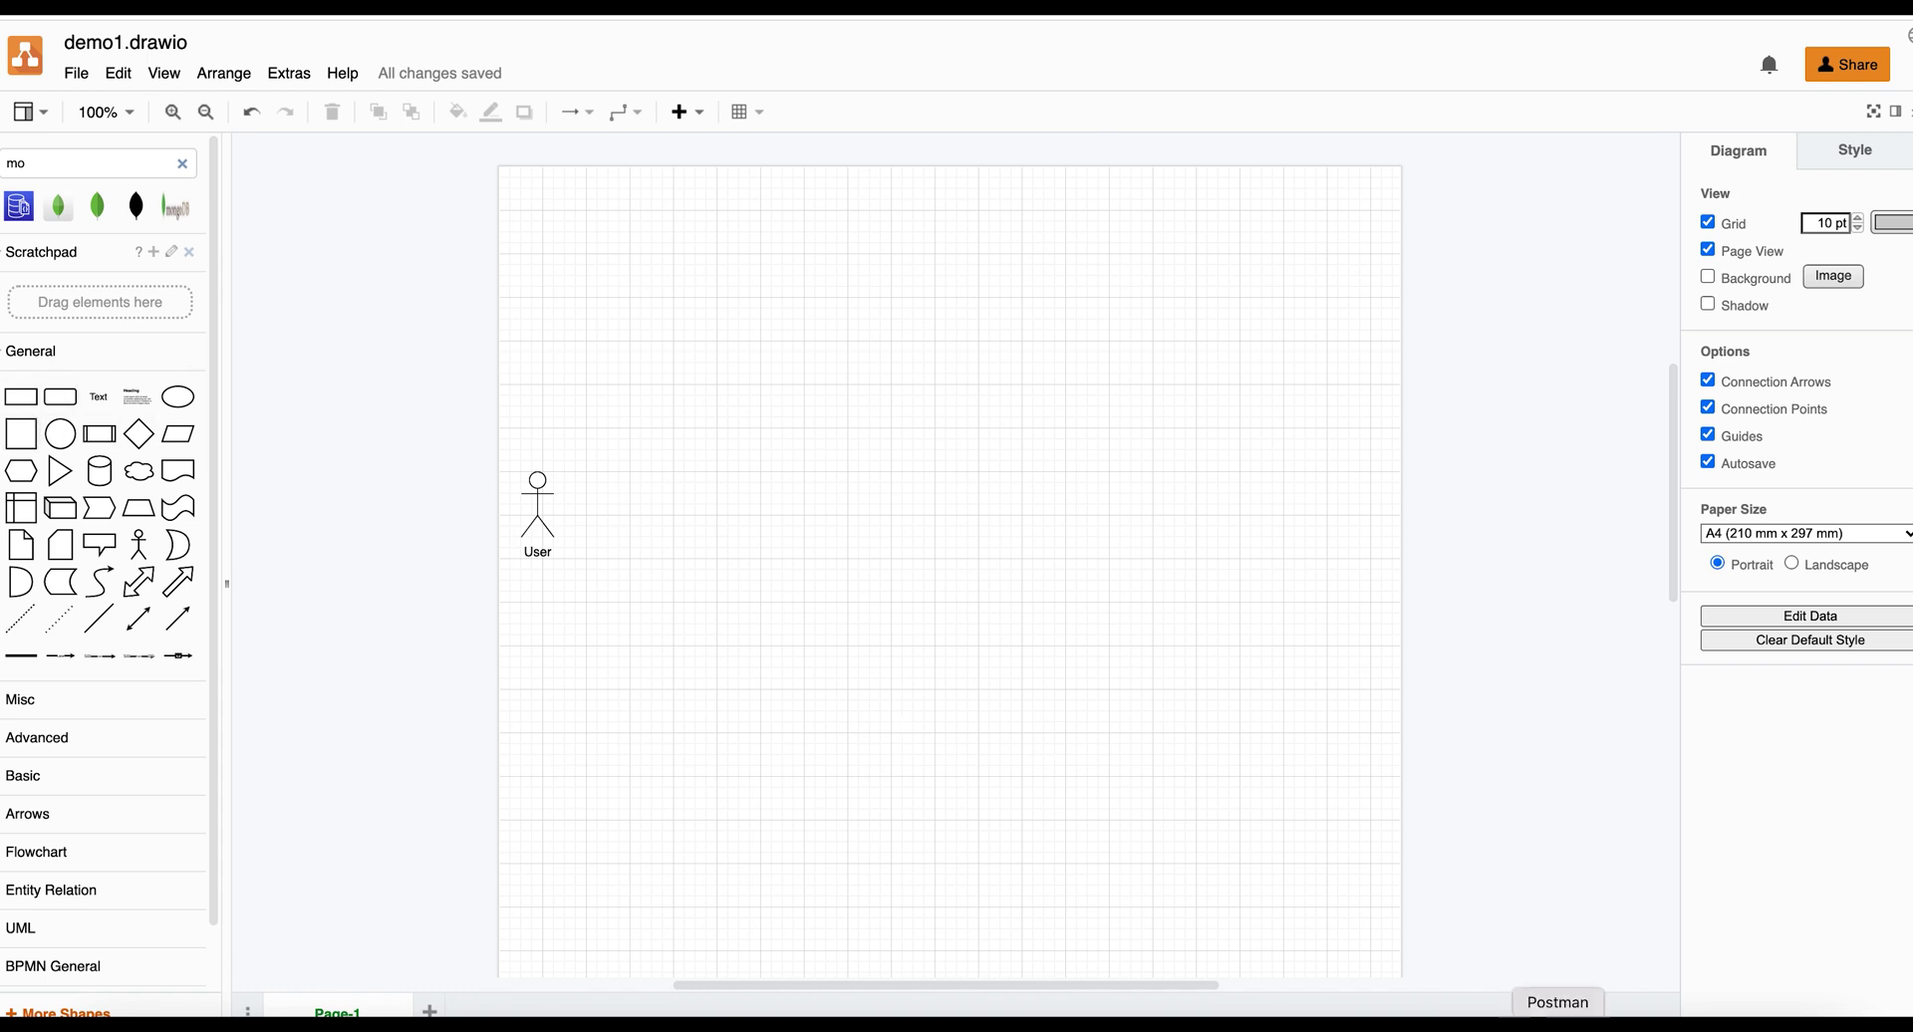
Step: Switch to the Word document and reread the product requirements for video, user profile and following other users
click(1634, 1026)
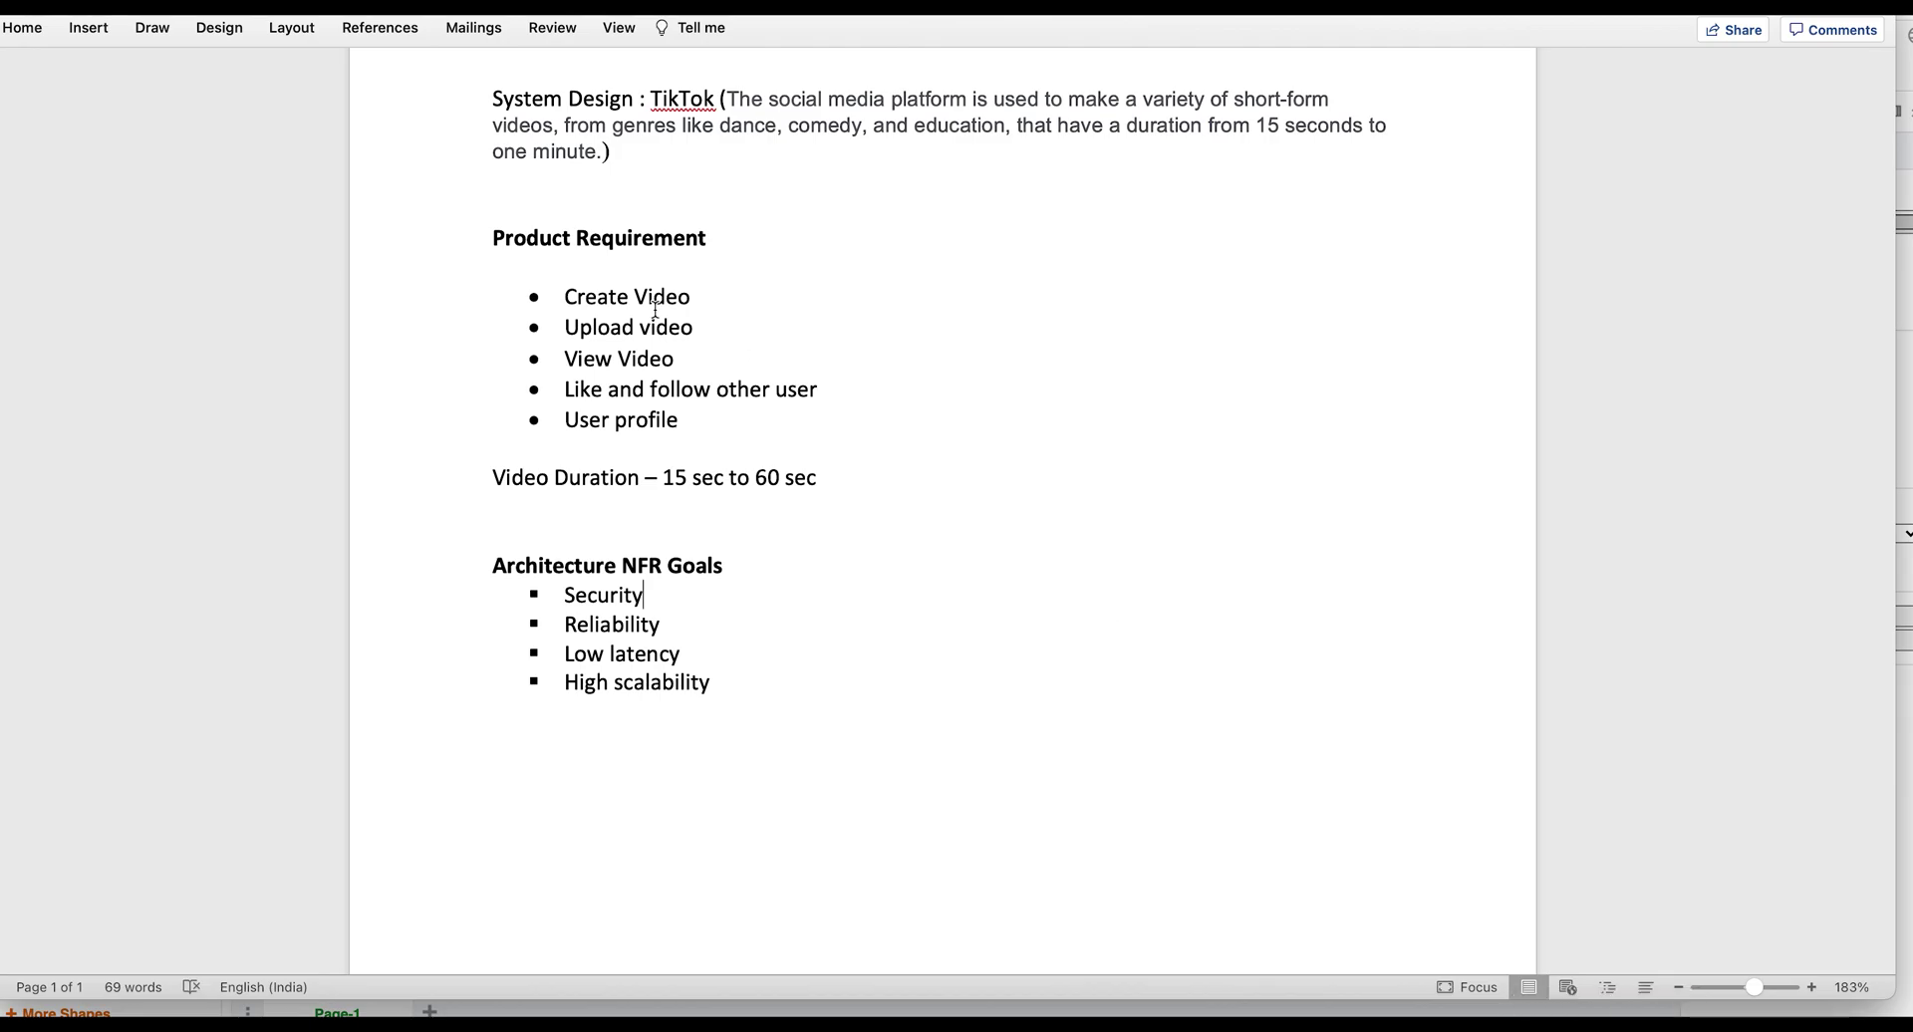
click(623, 298)
drag(622, 297, 666, 346)
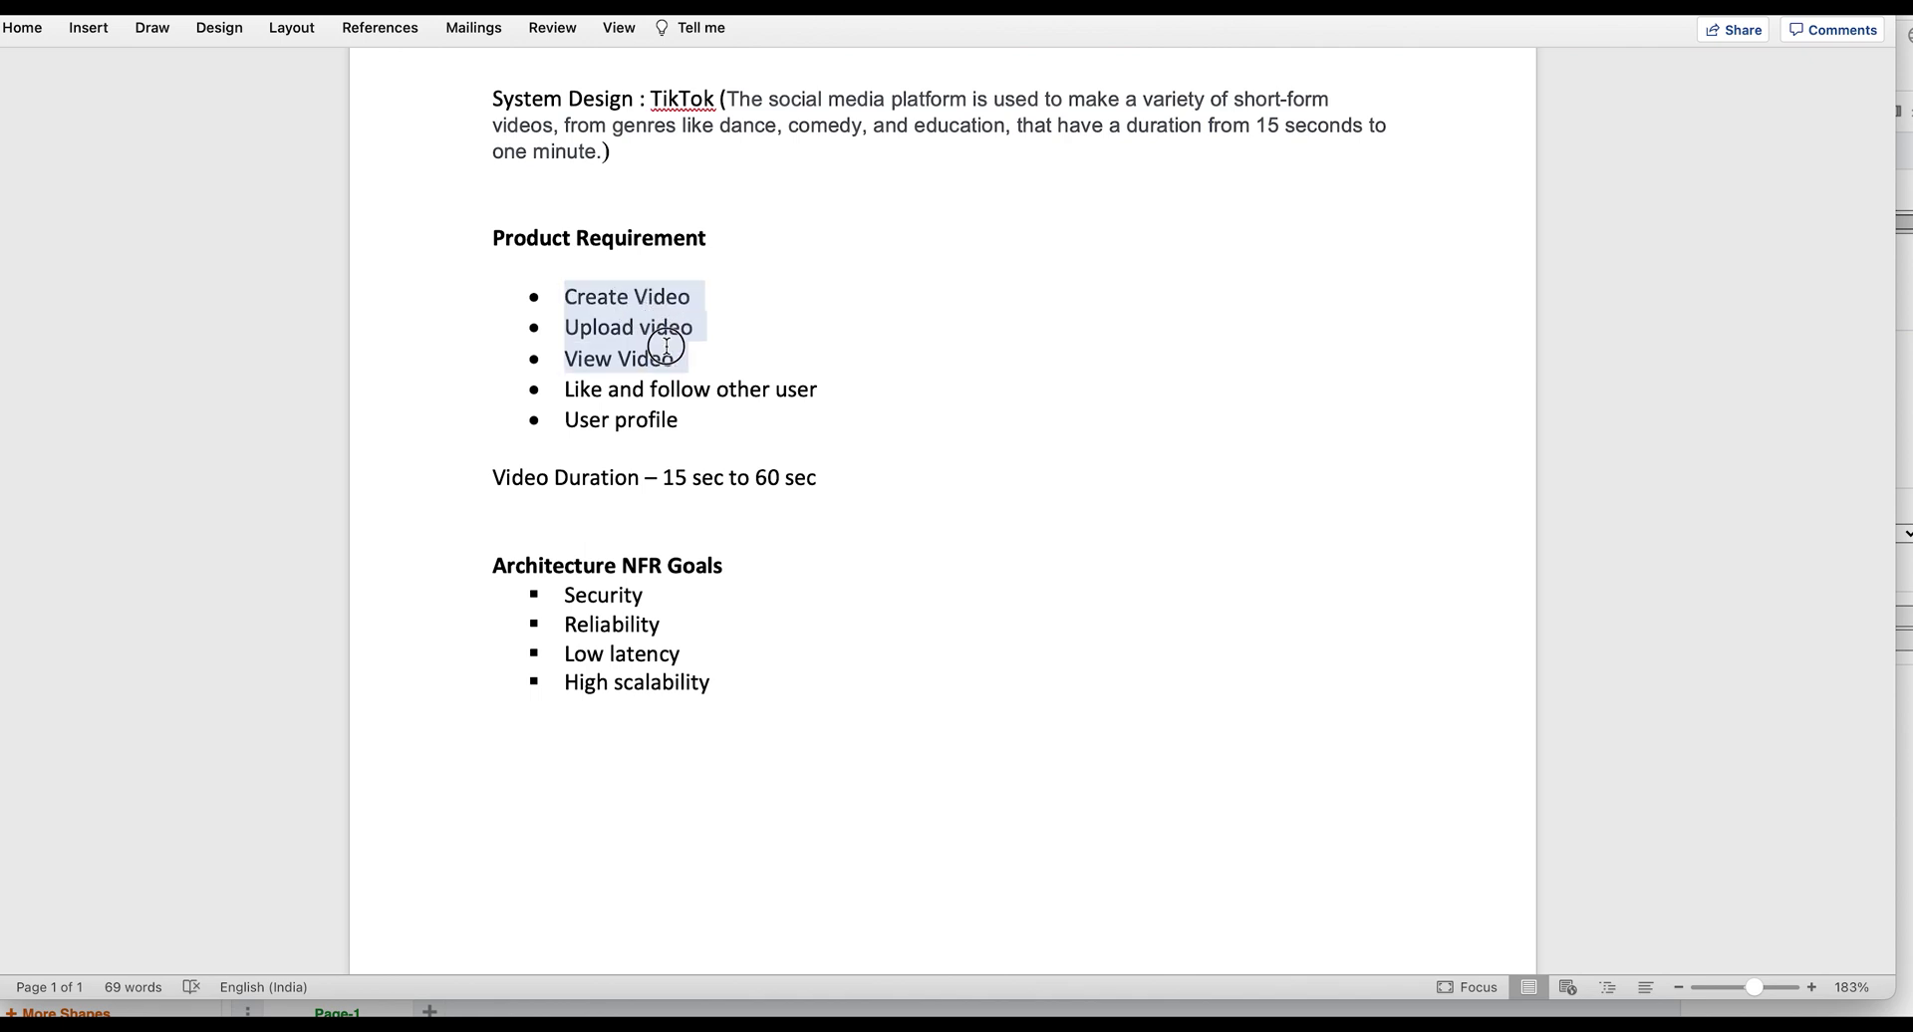
click(729, 388)
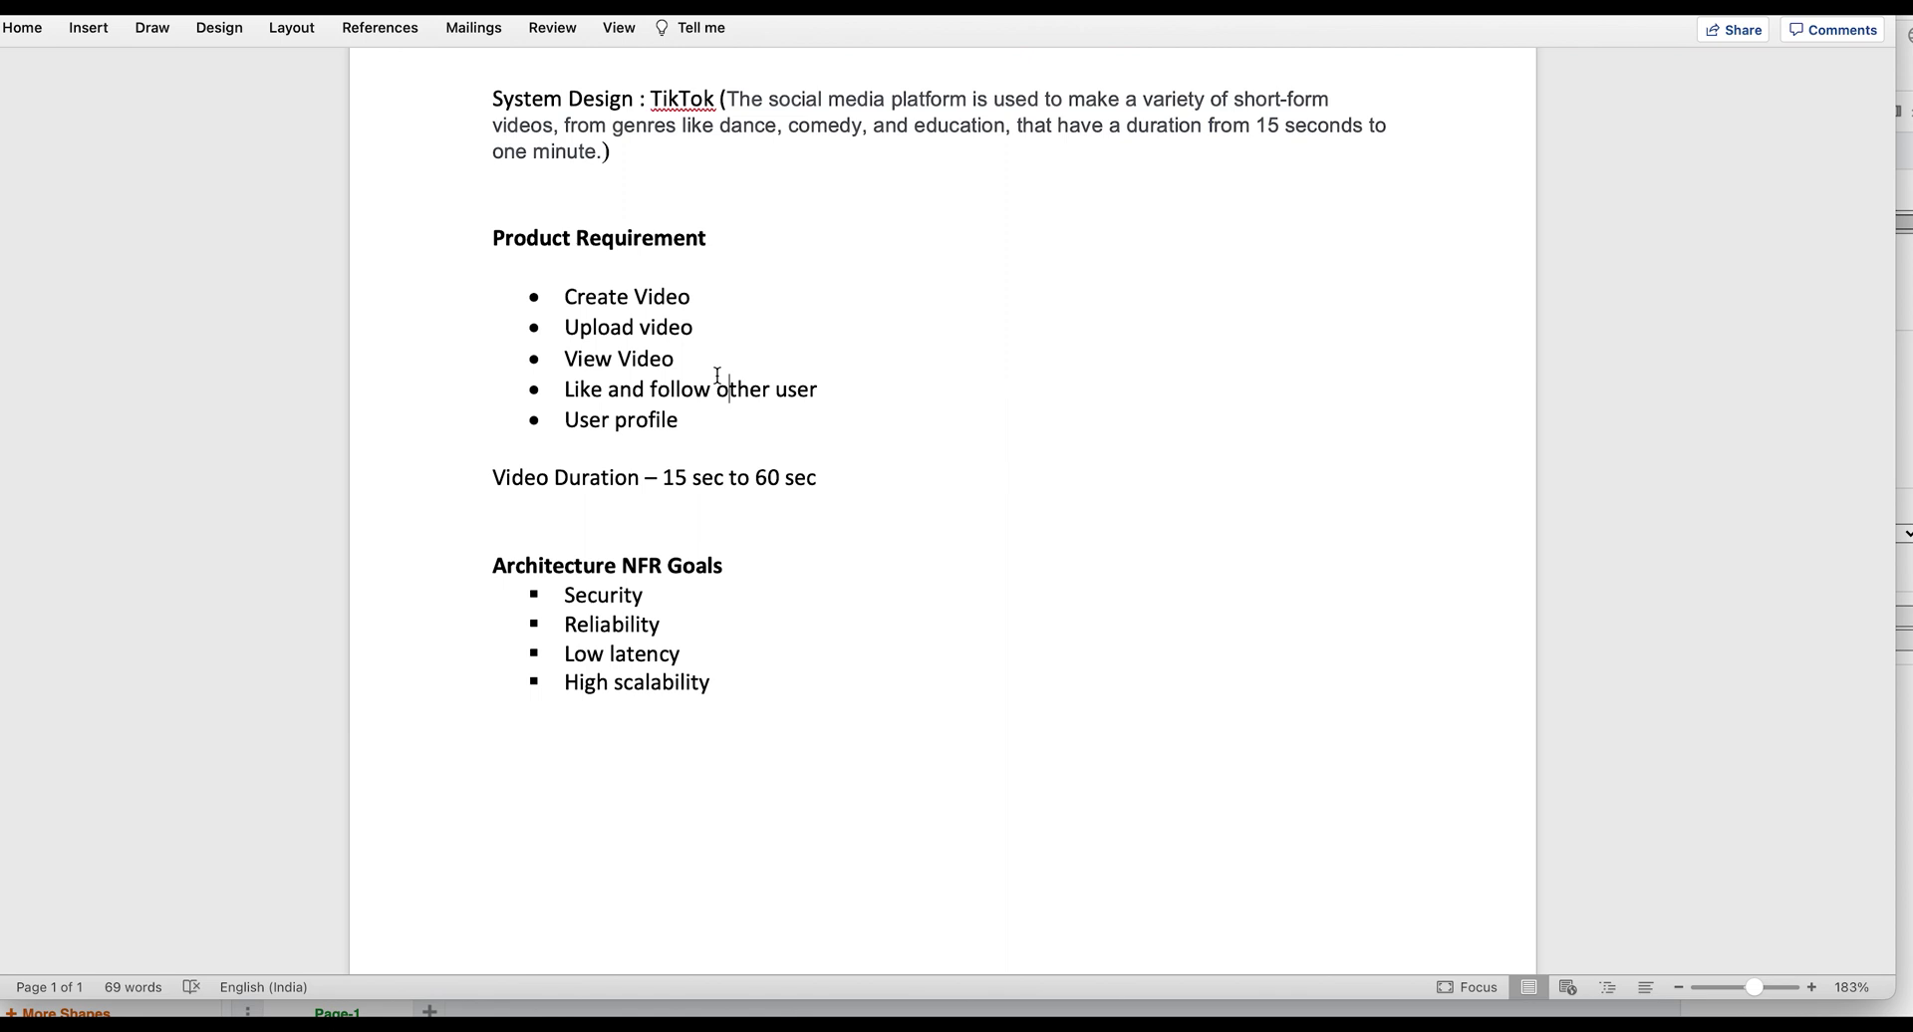
triple_click(610, 421)
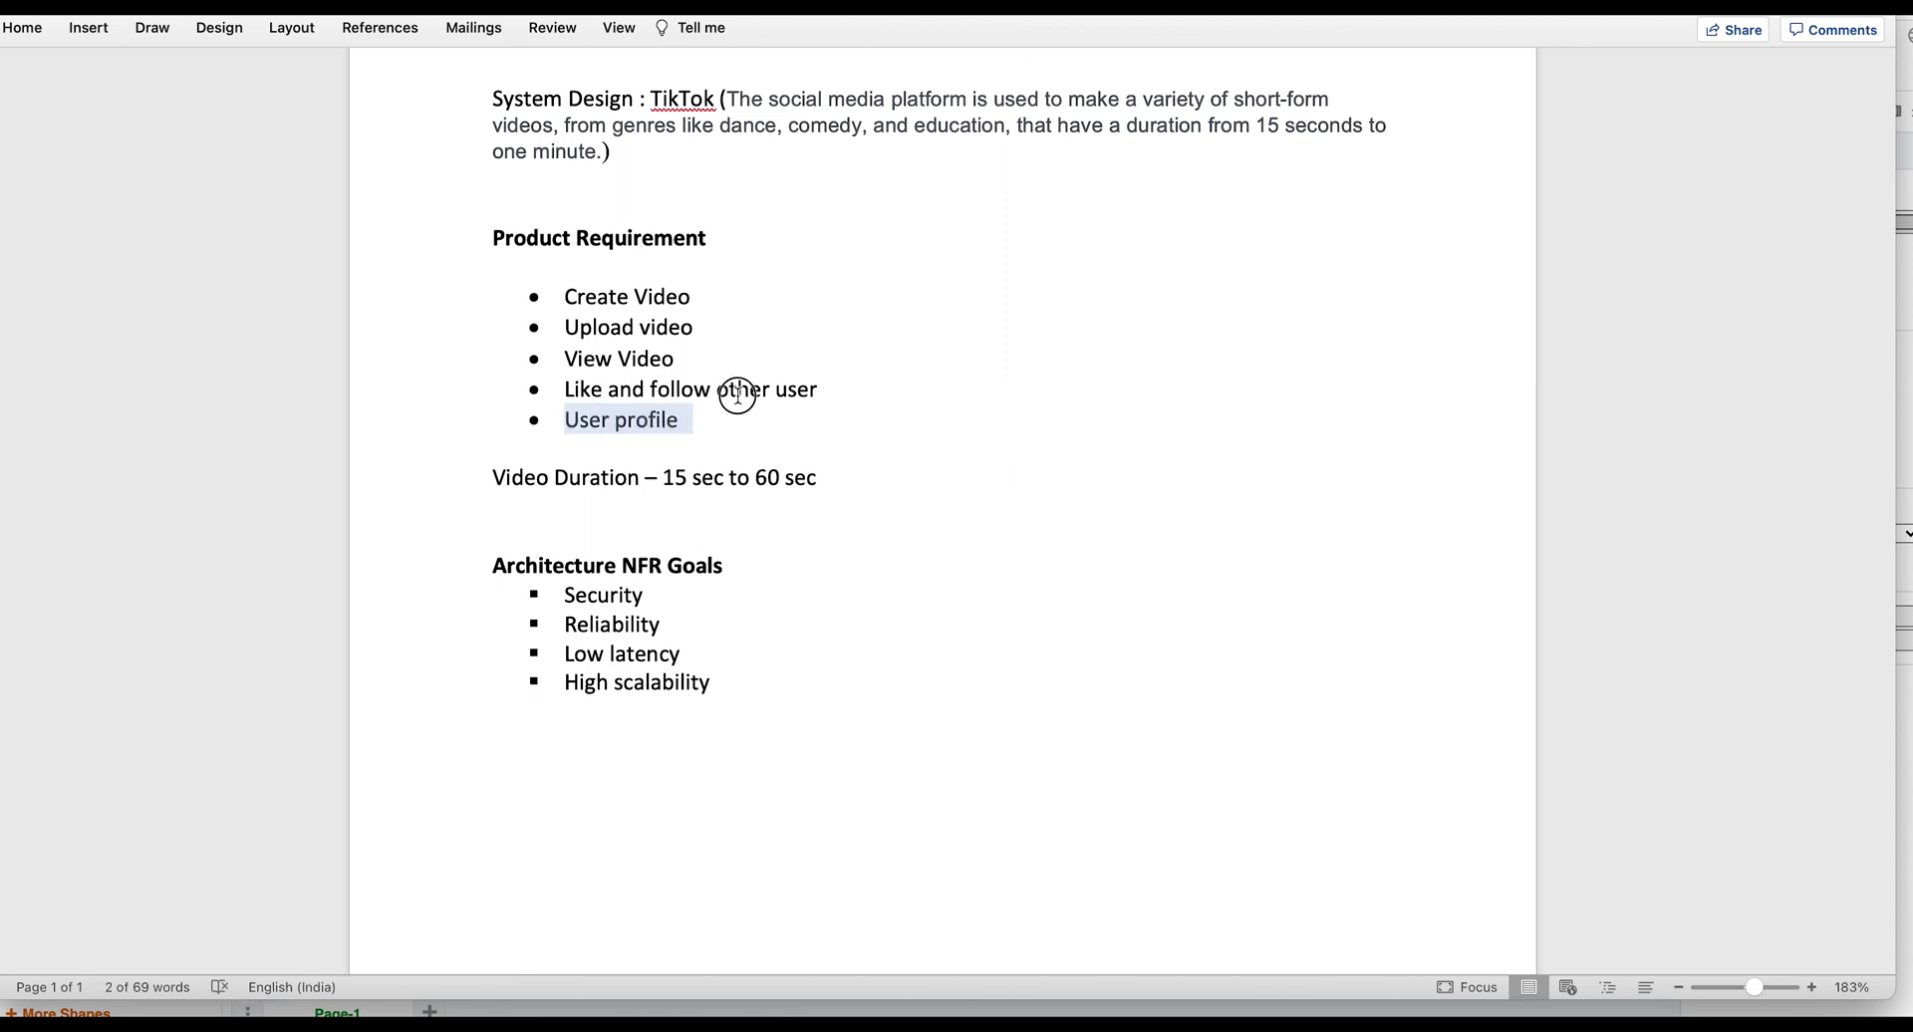
drag(737, 393, 657, 391)
click(794, 326)
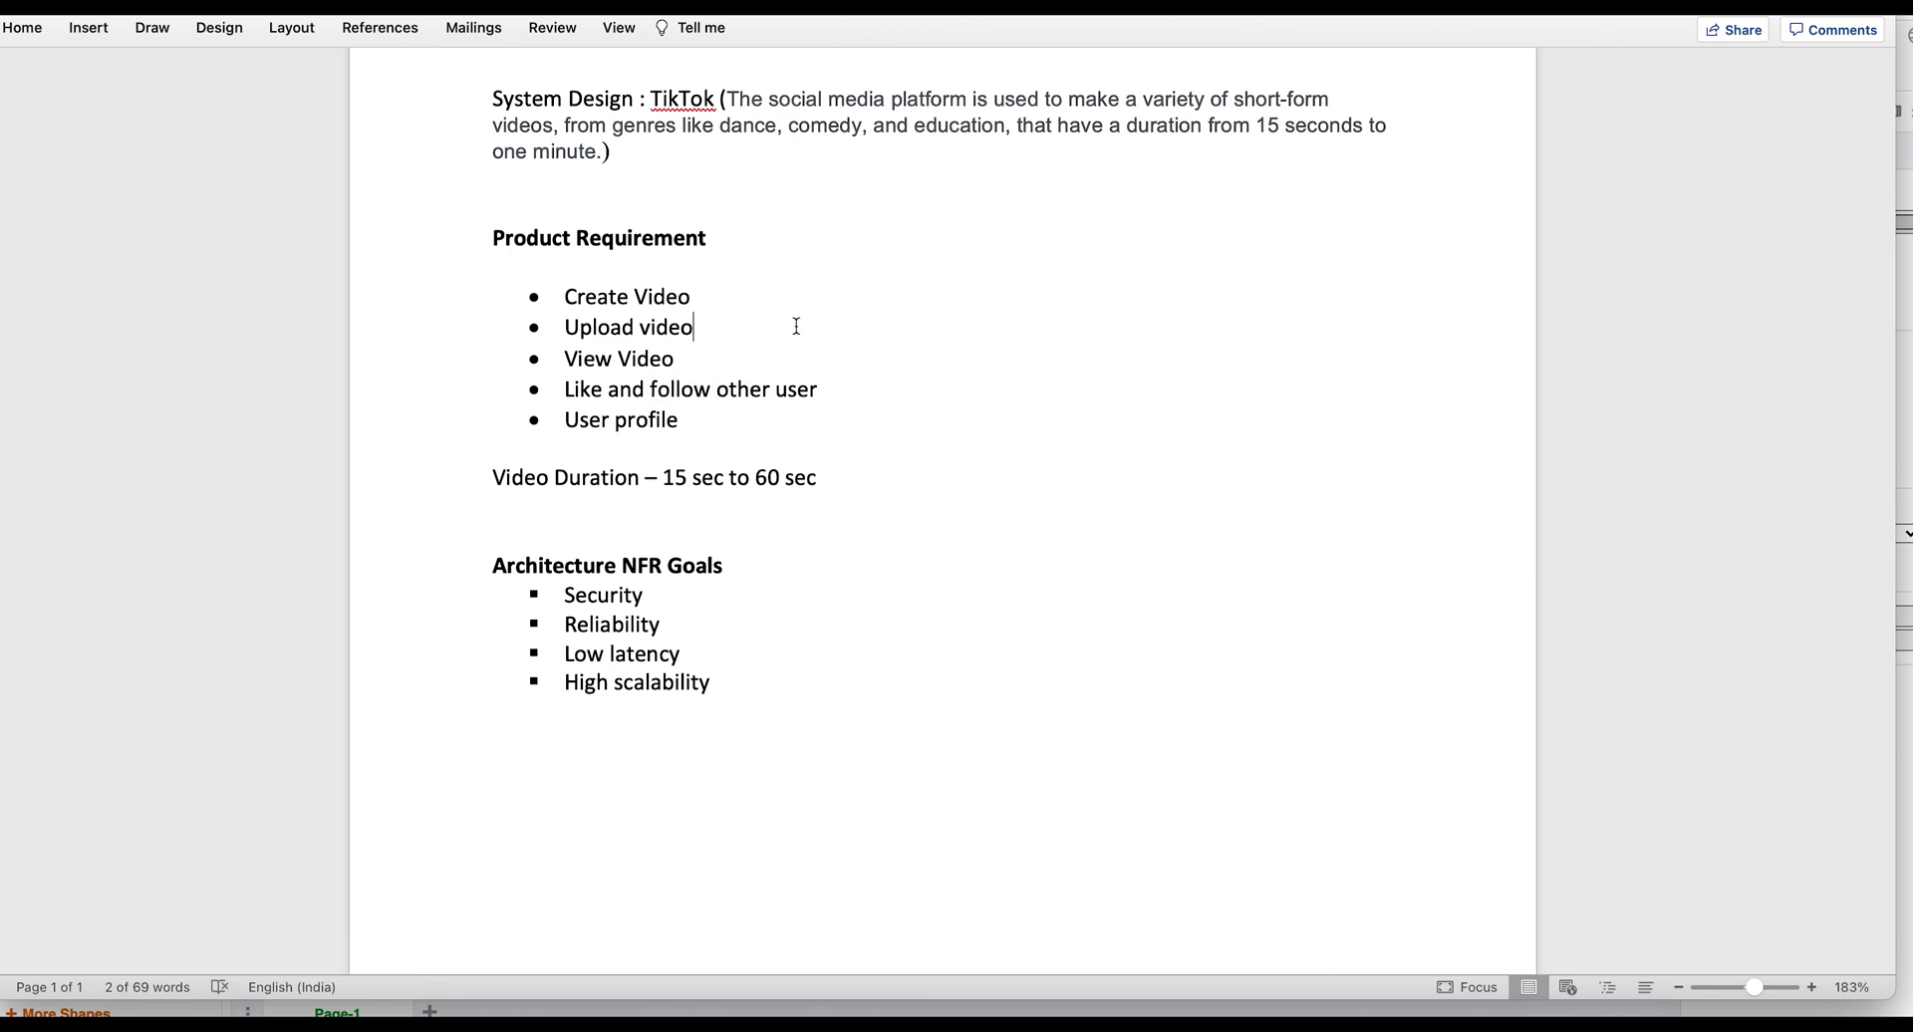
Step: Return to the draw.io diagram and add a rounded rectangle to the upper right of the User actor, labelled "Upload Video"
key(super+Tab)
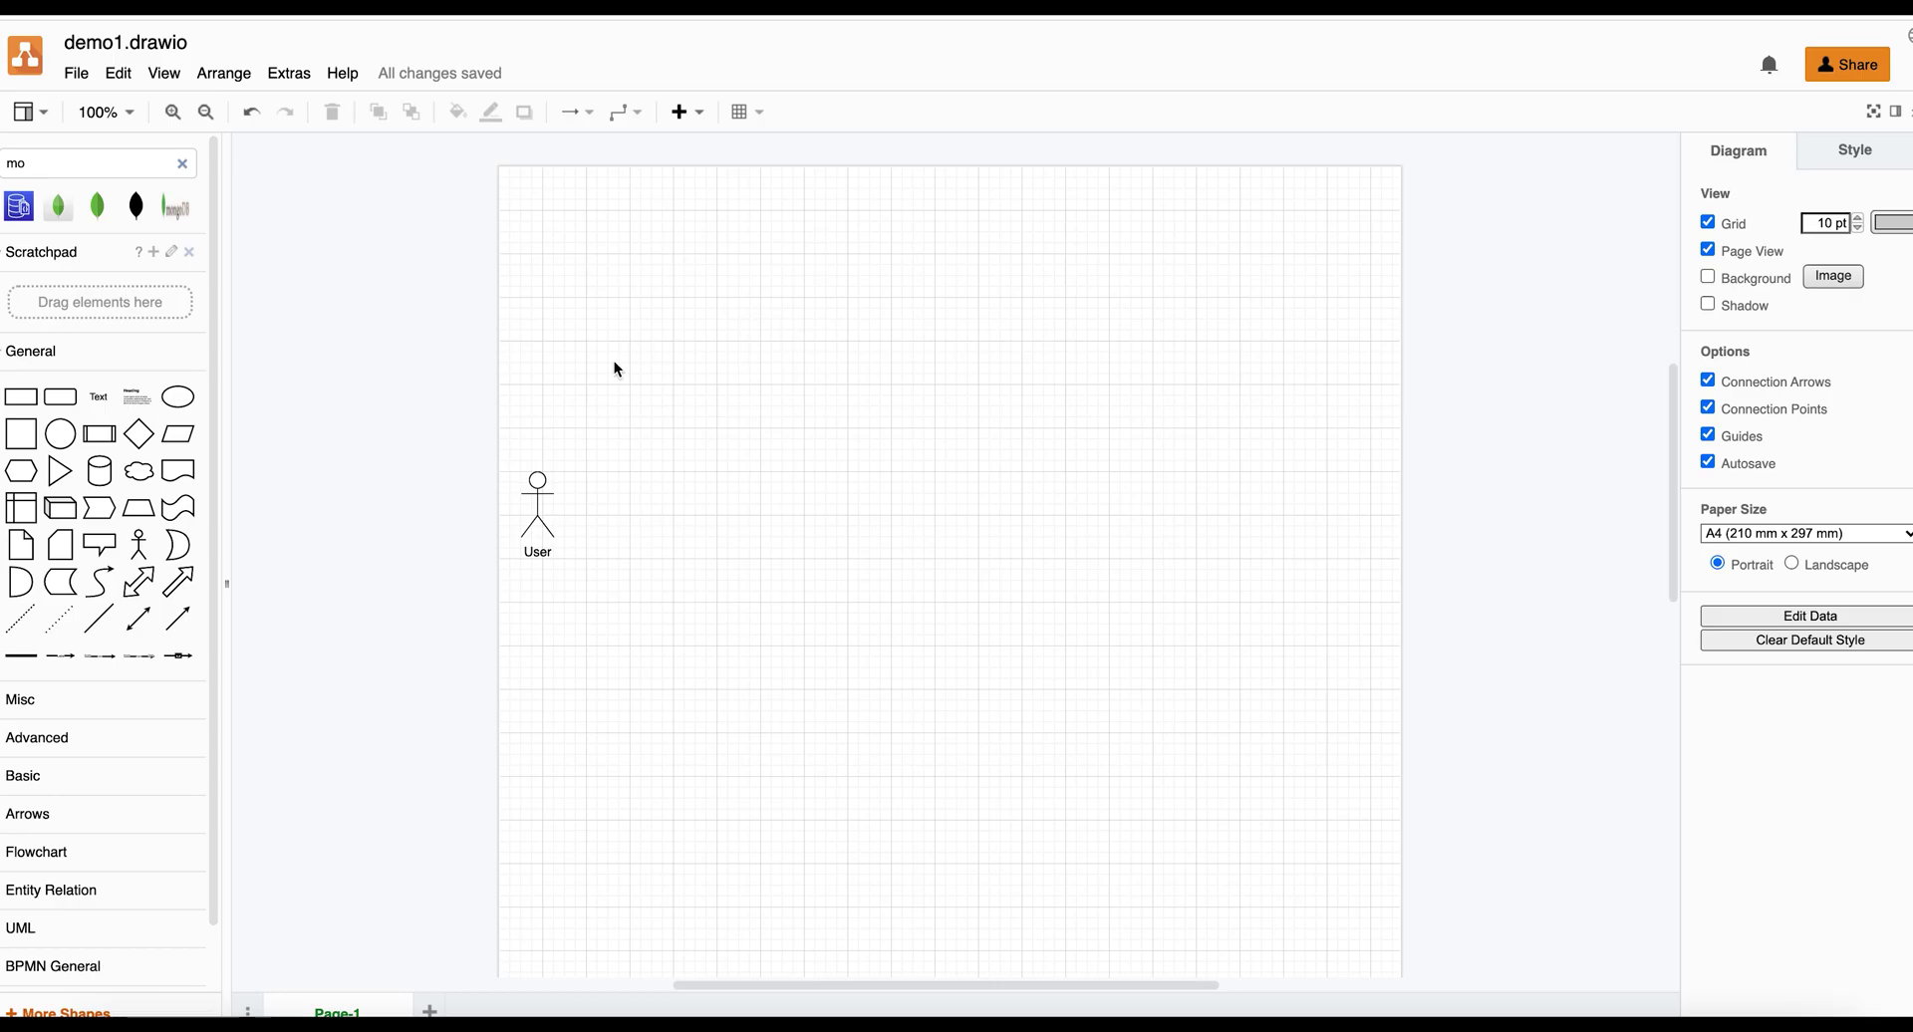
click(61, 411)
drag(930, 554, 728, 419)
key(ctrl+z)
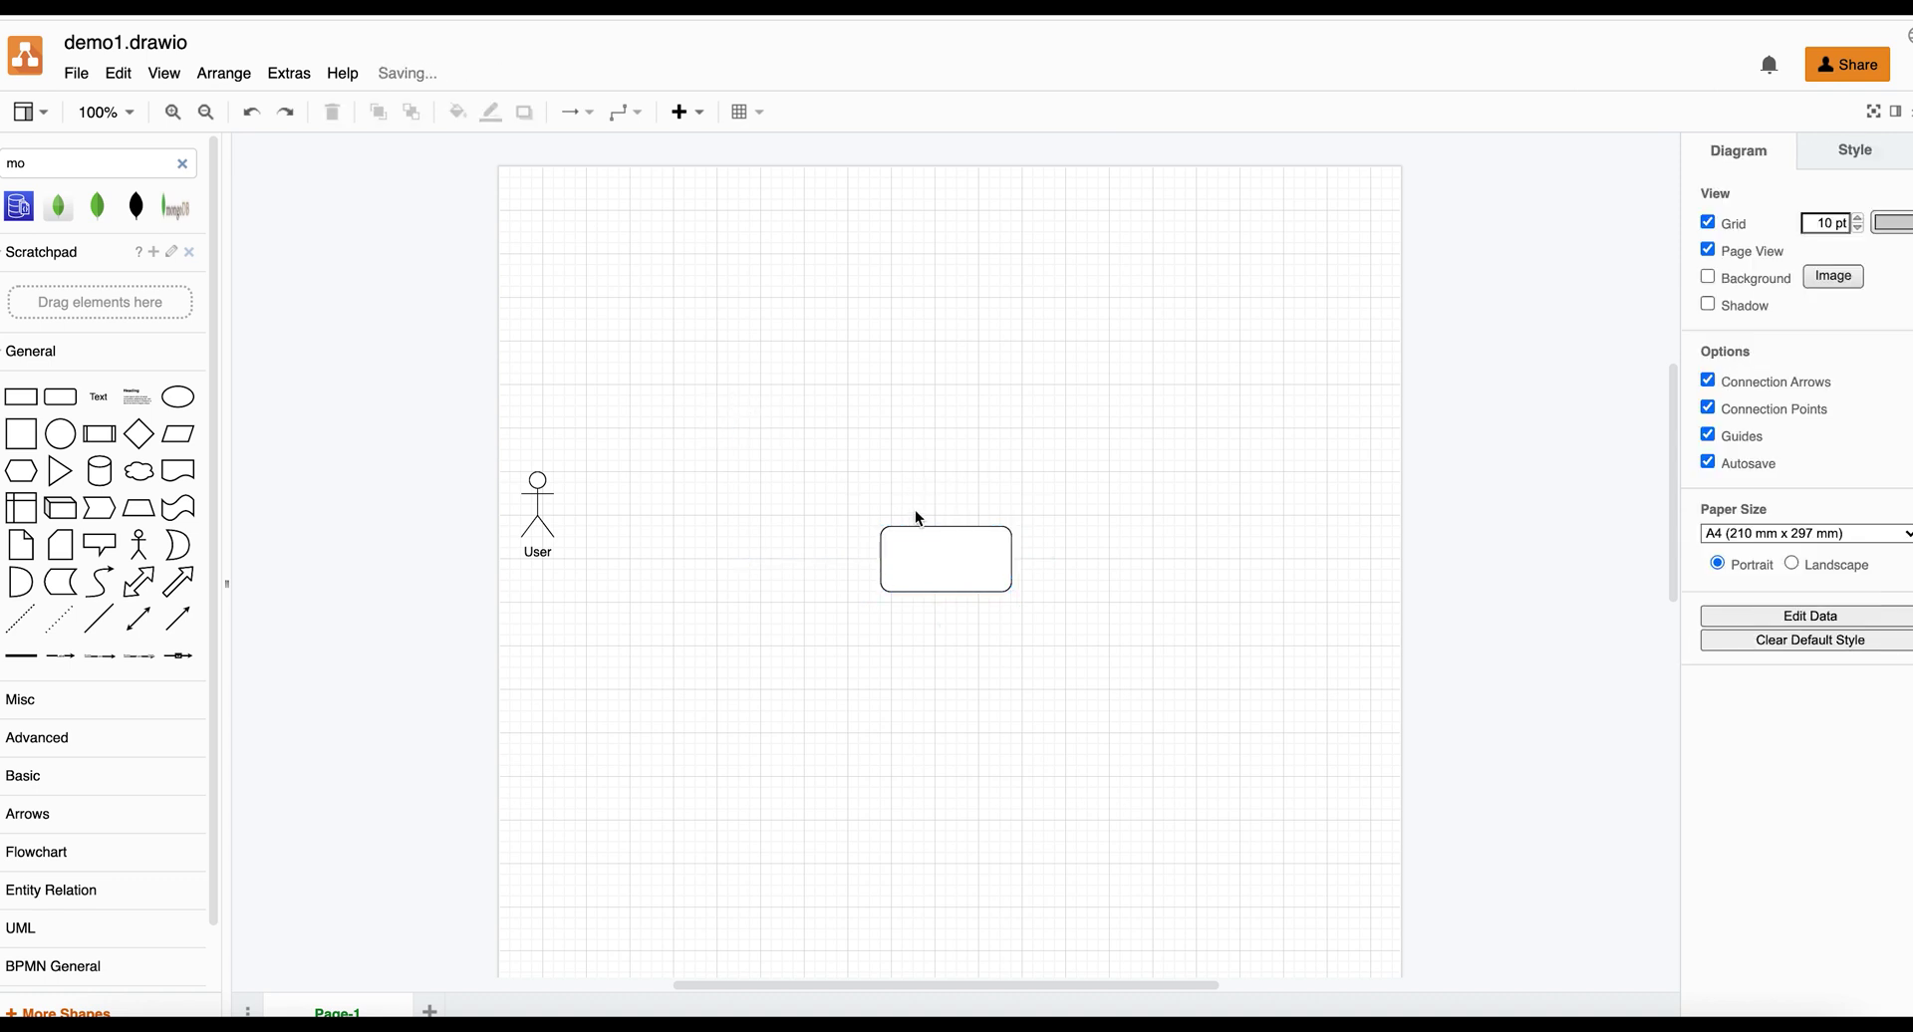
drag(939, 551, 729, 421)
double_click(729, 420)
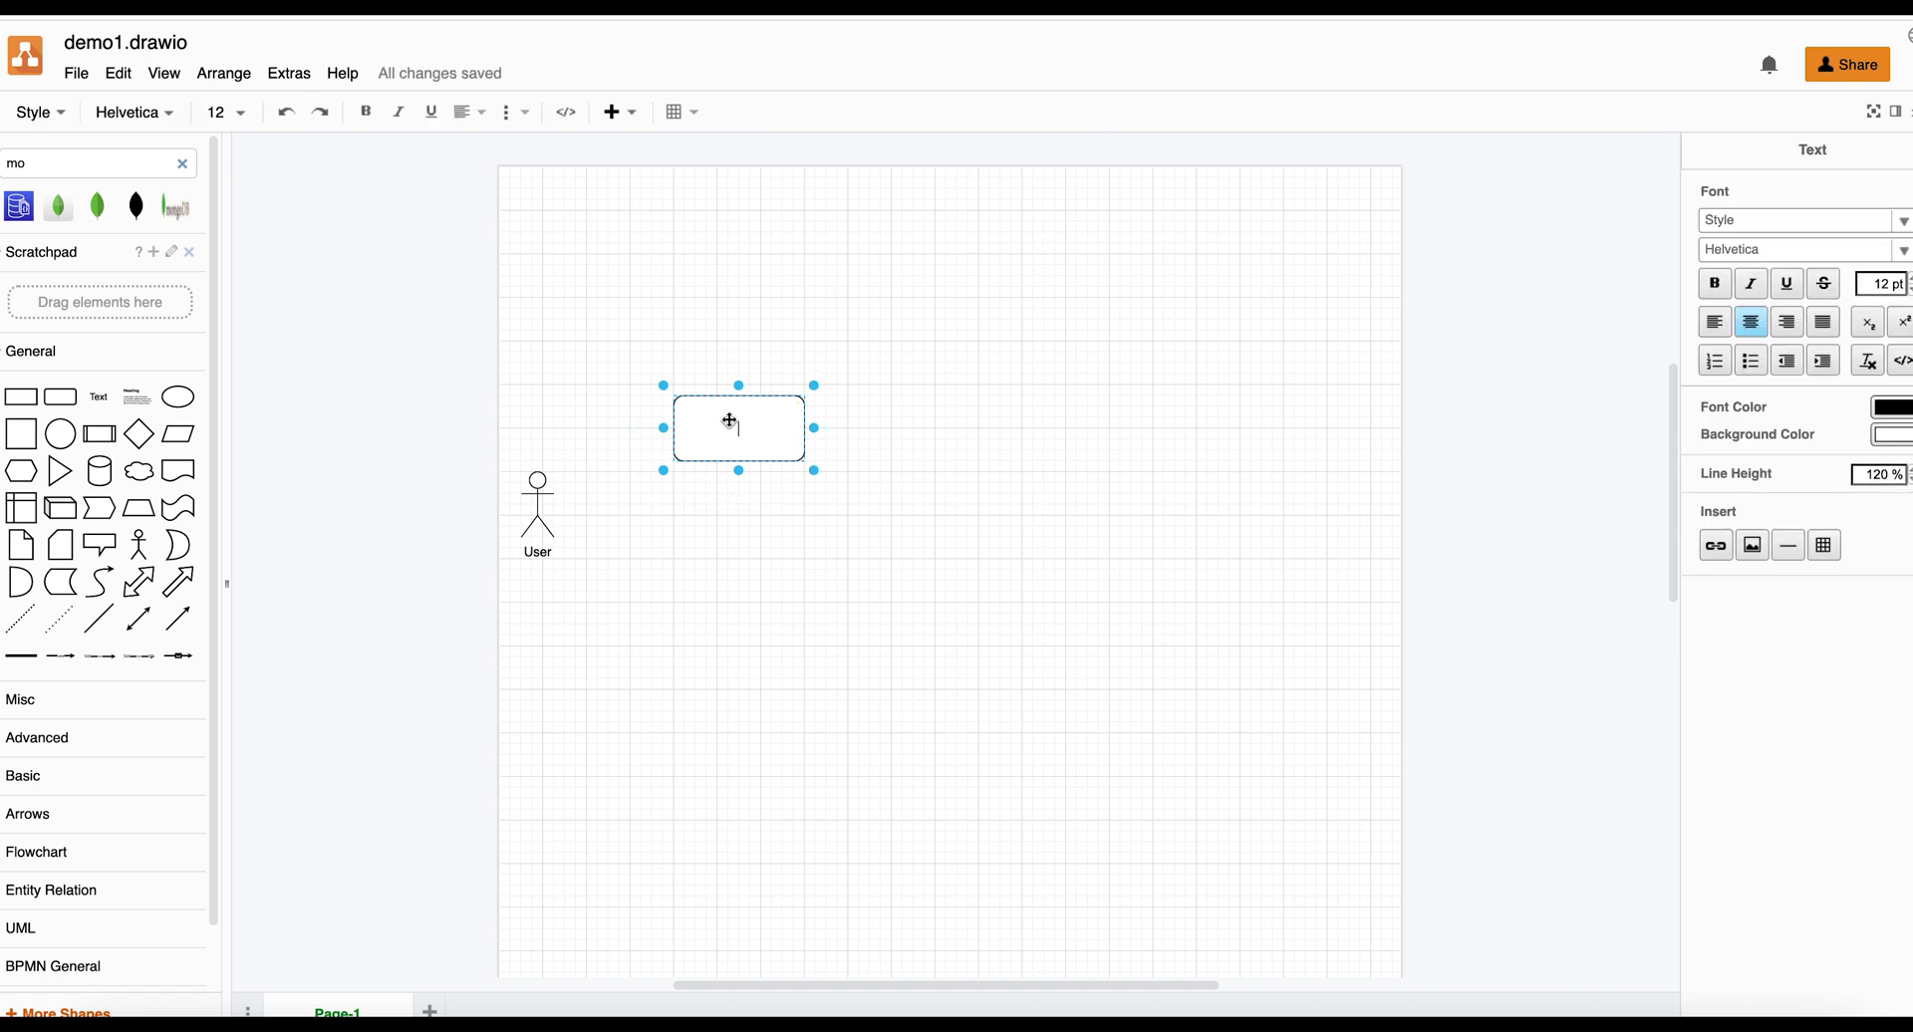
text(Upload Video)
click(781, 552)
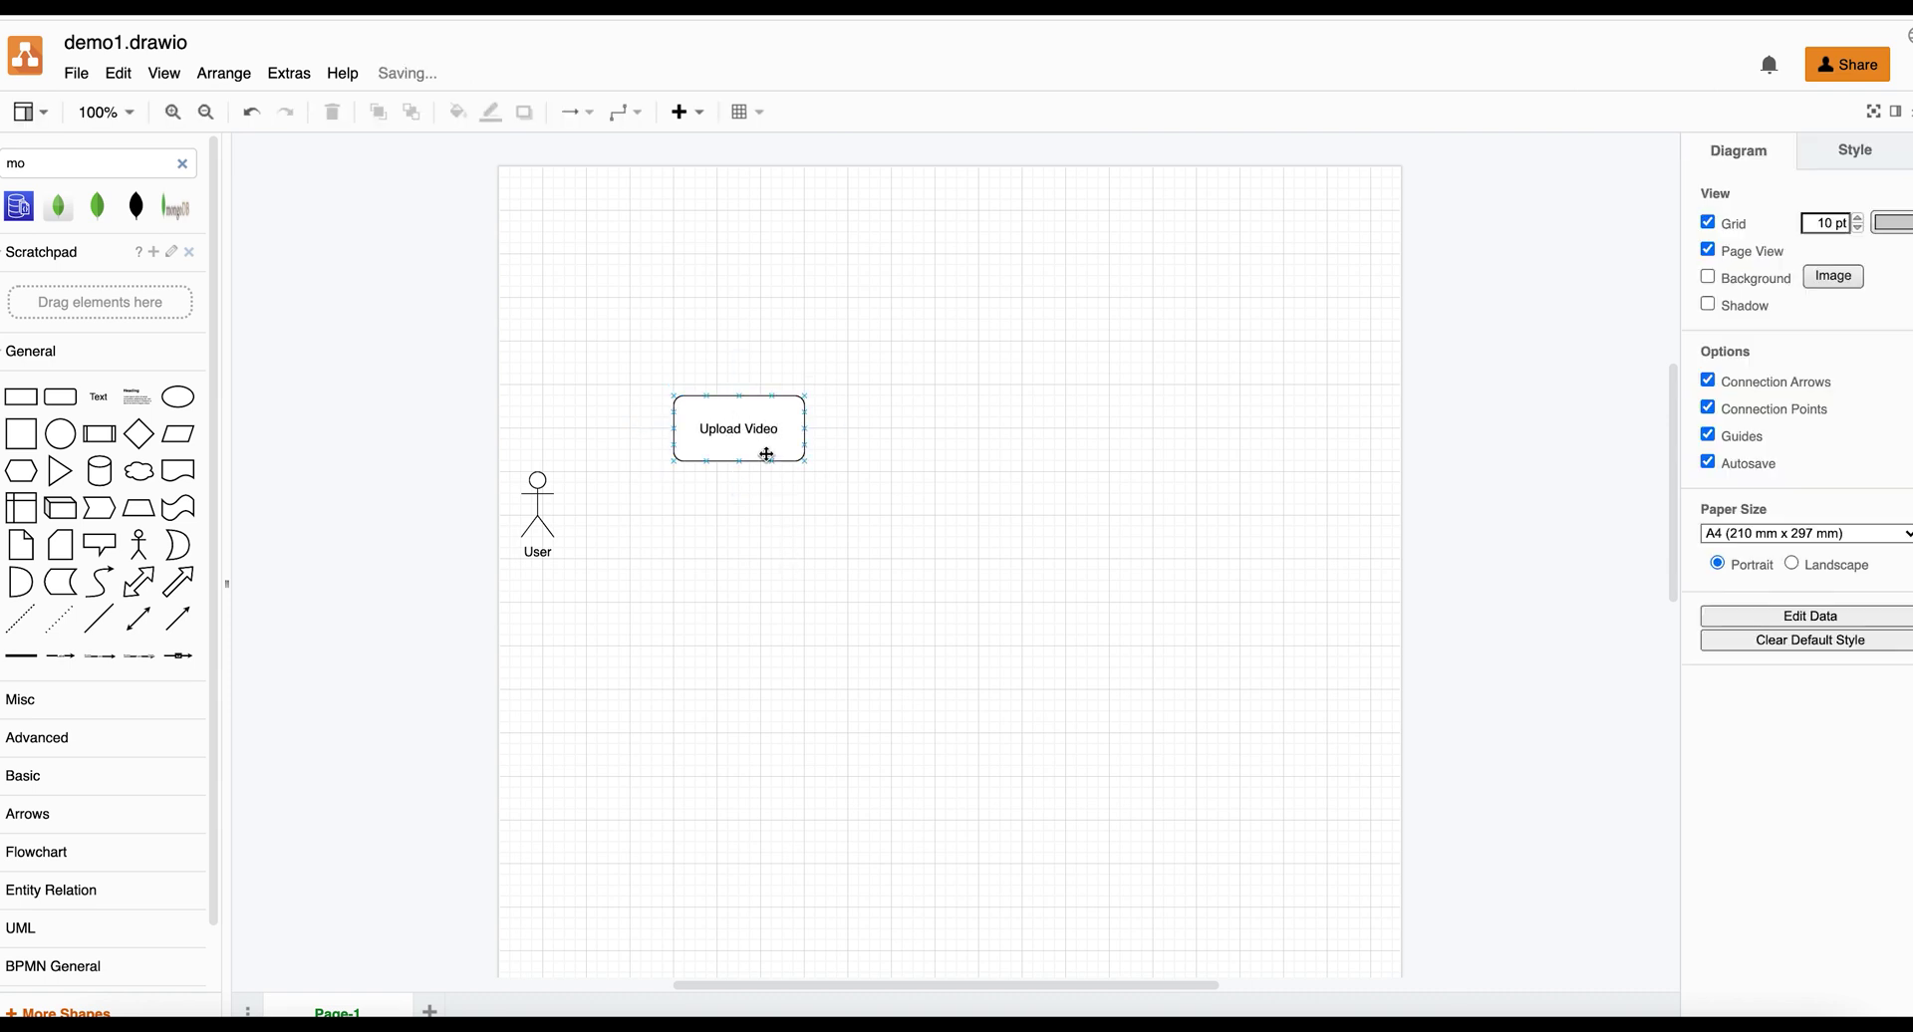
Step: Duplicate the Upload Video box directly below it and label the copy "View Video of other user"
click(766, 455)
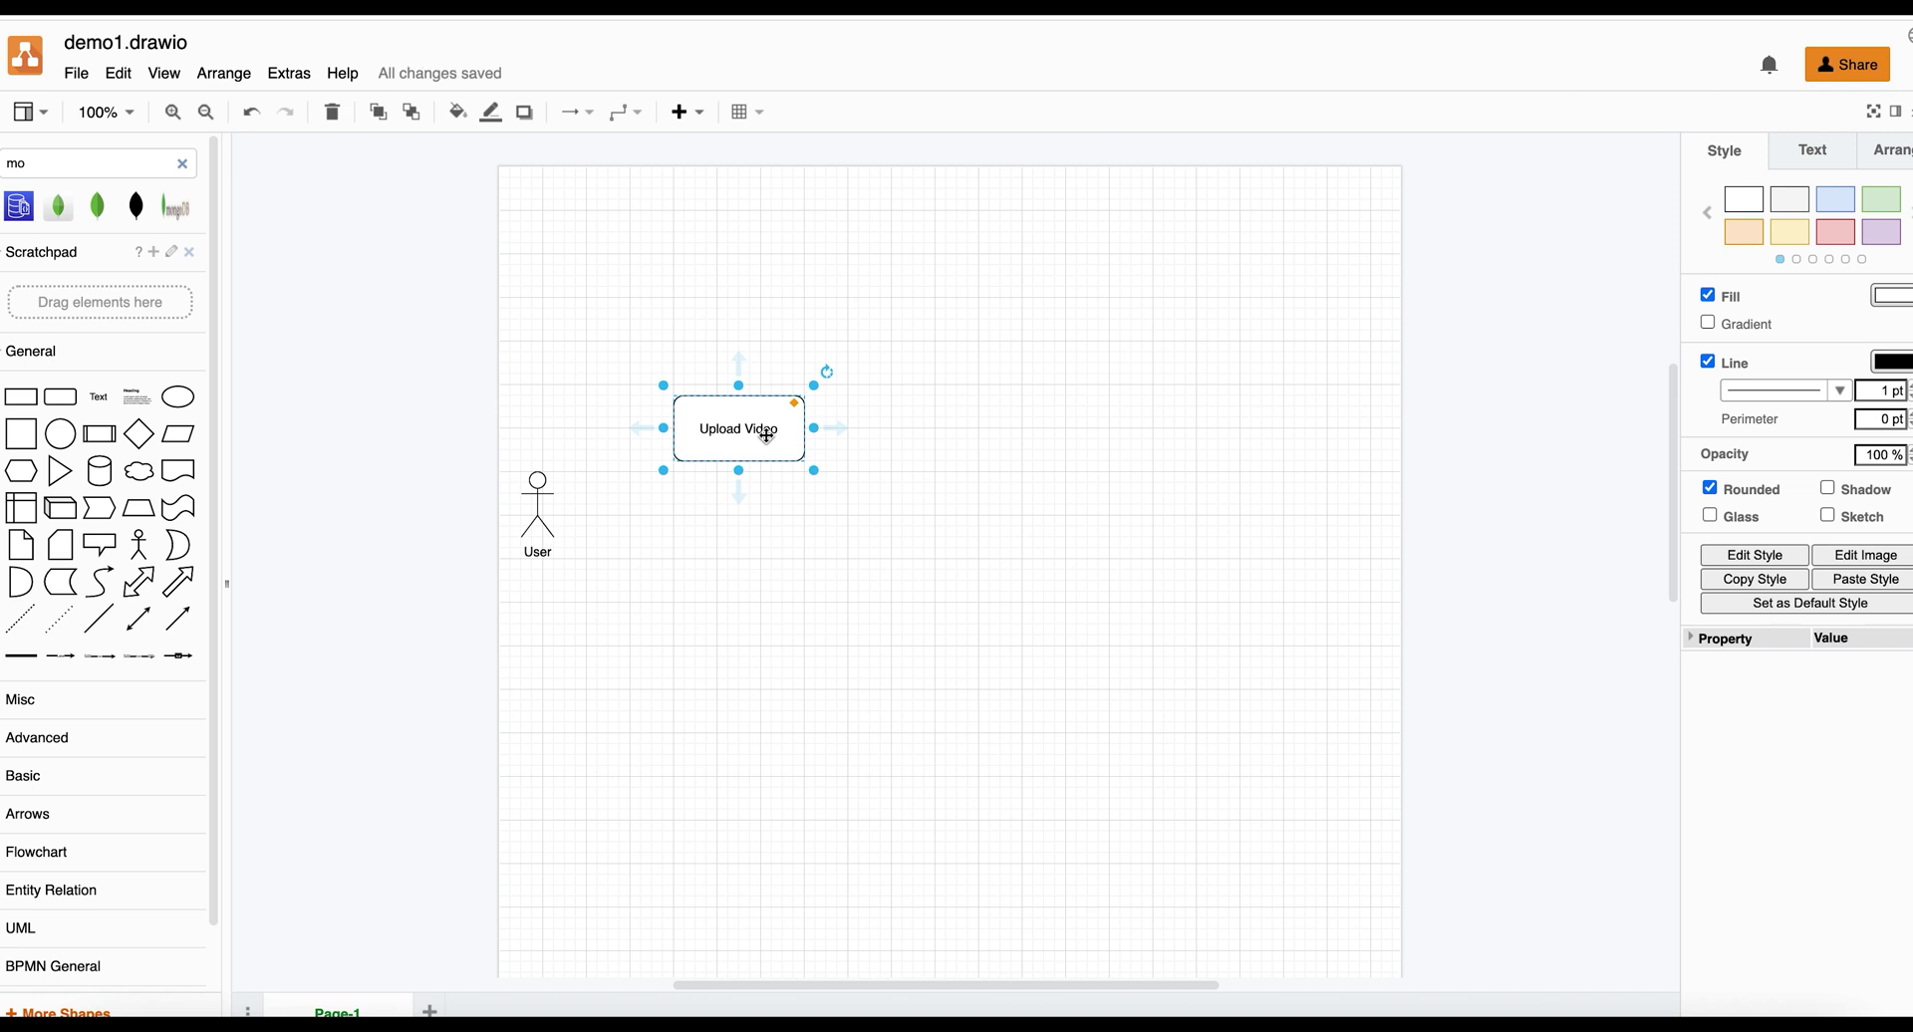
drag(766, 437, 749, 565)
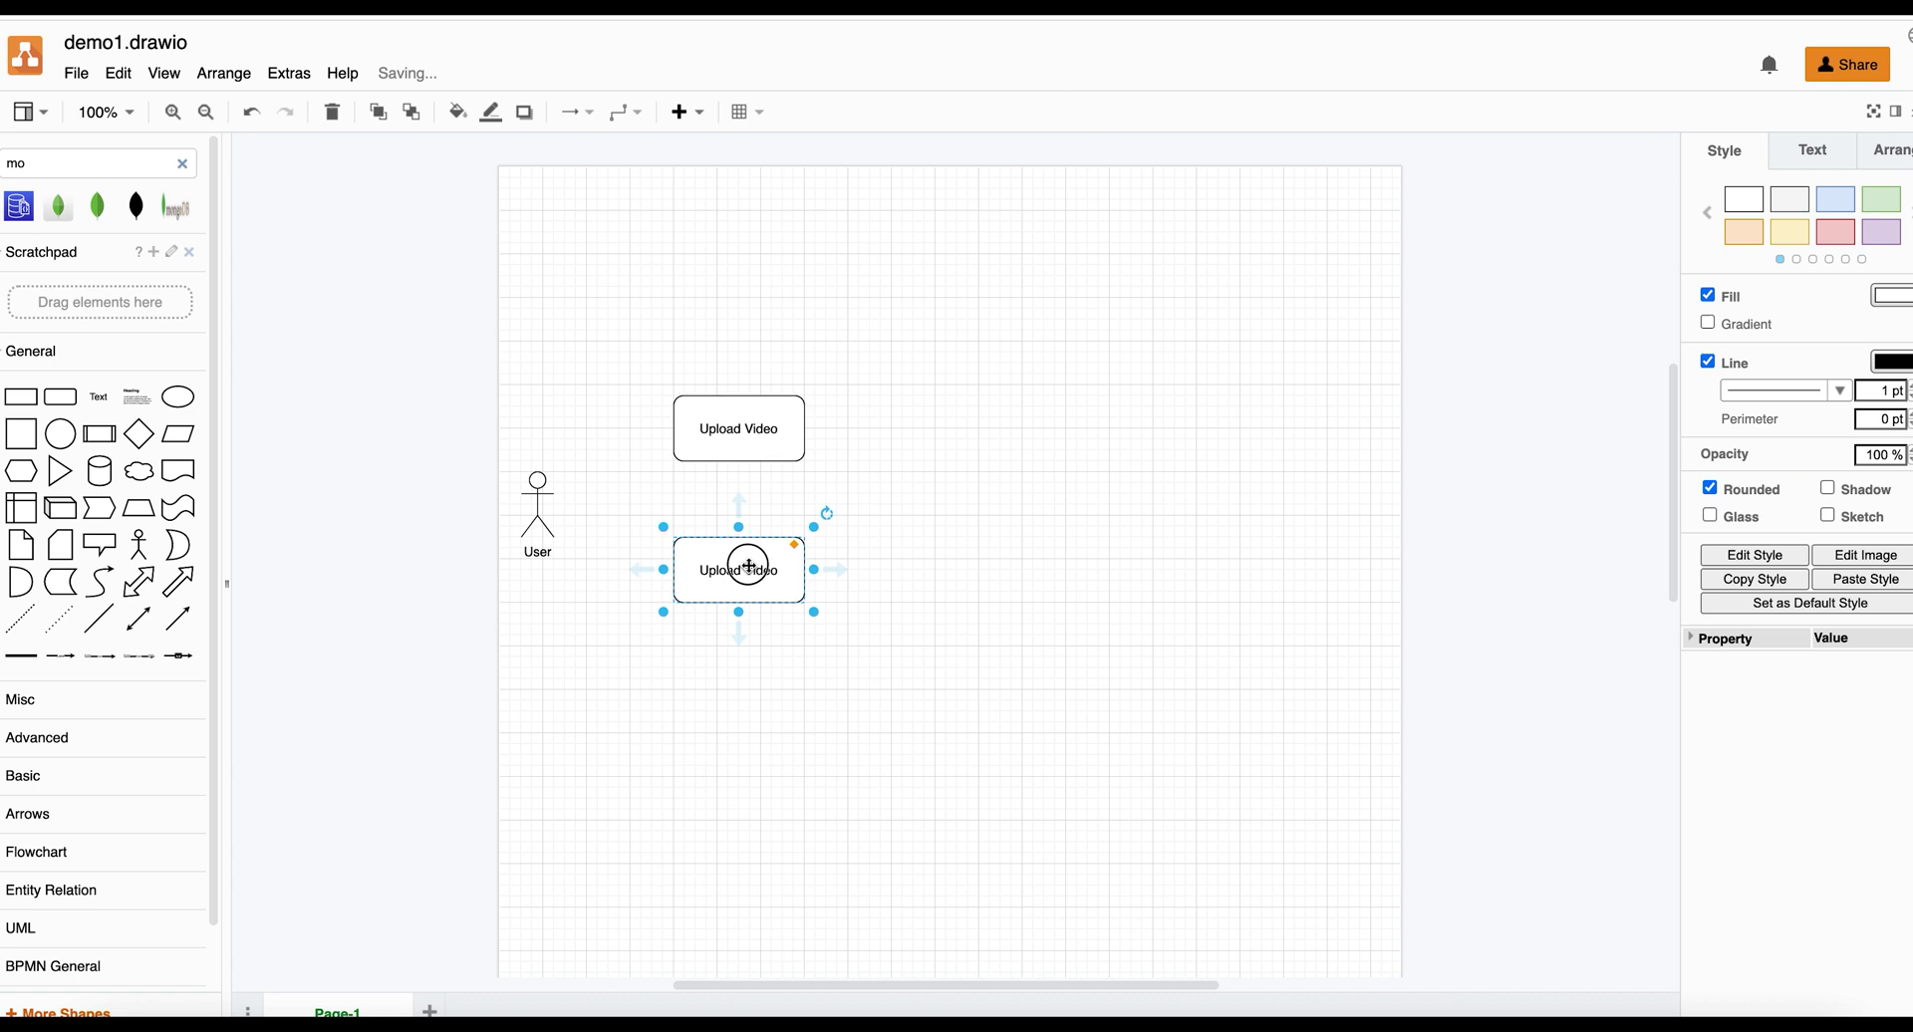
double_click(750, 568)
text(View Video)
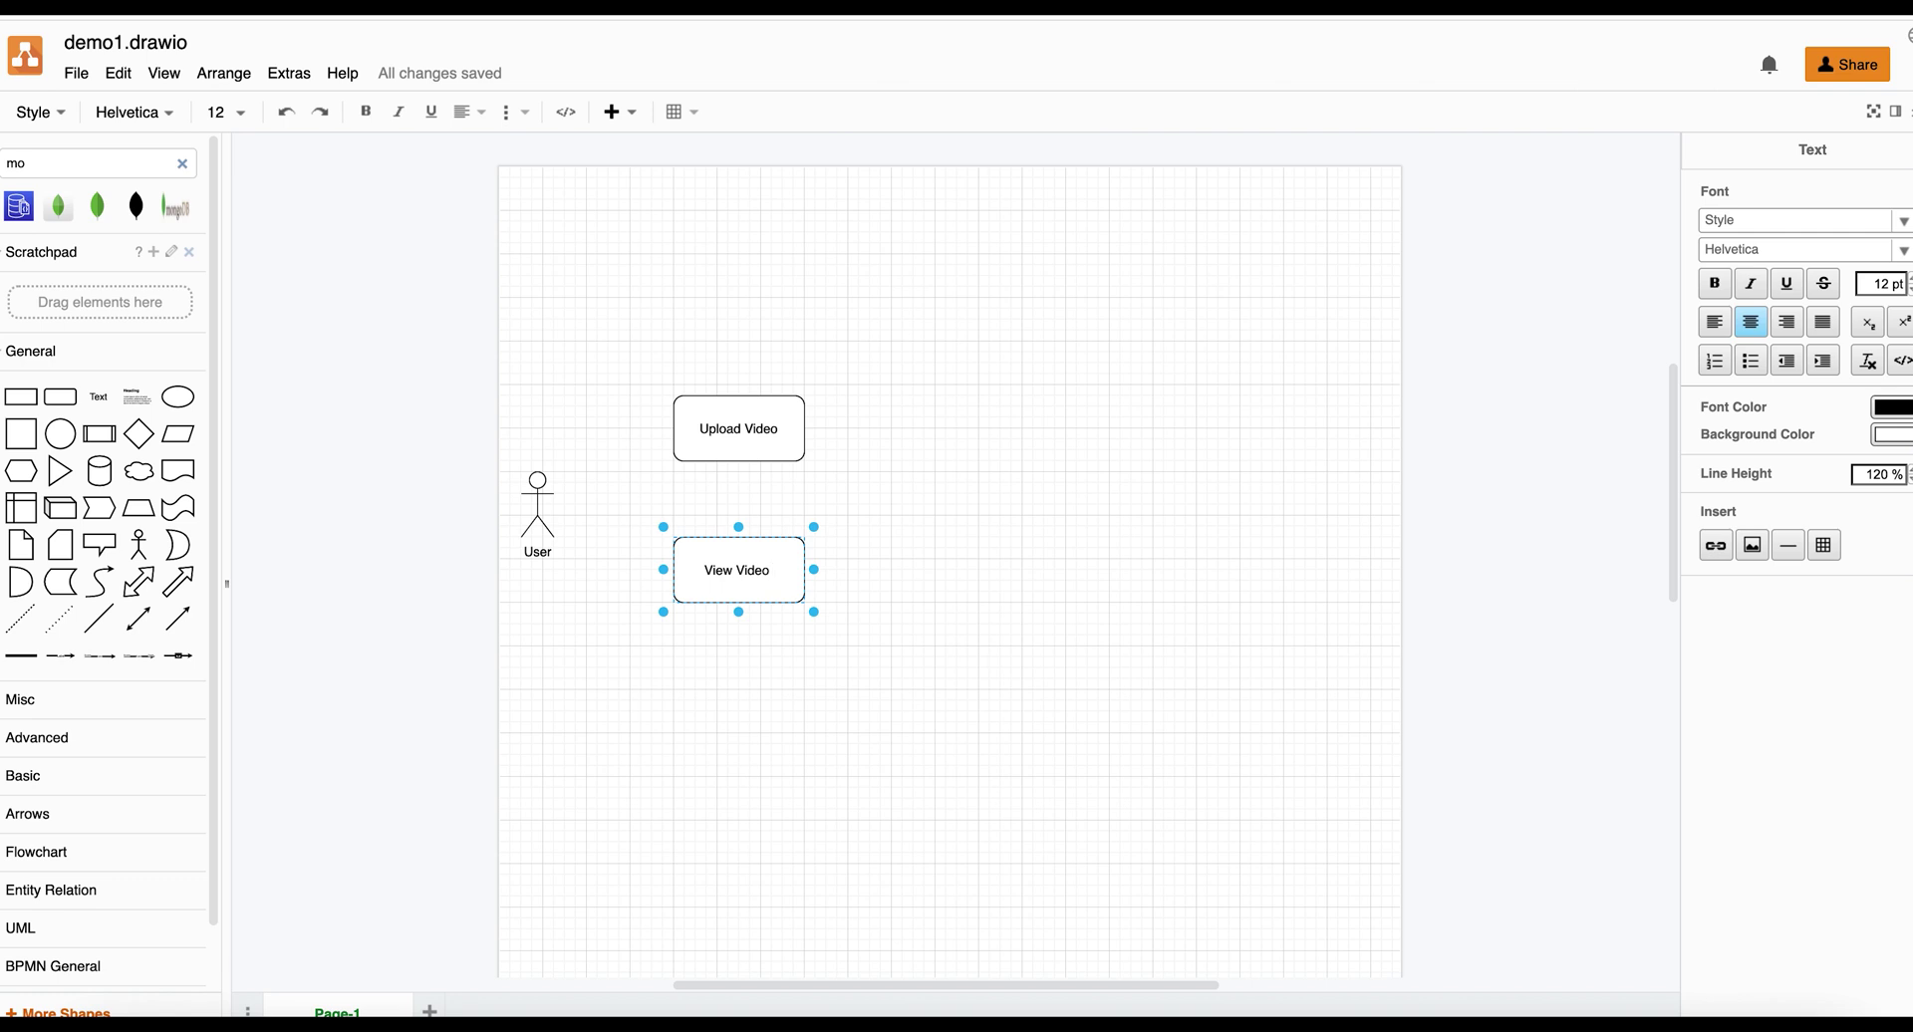
text( of other user)
click(776, 704)
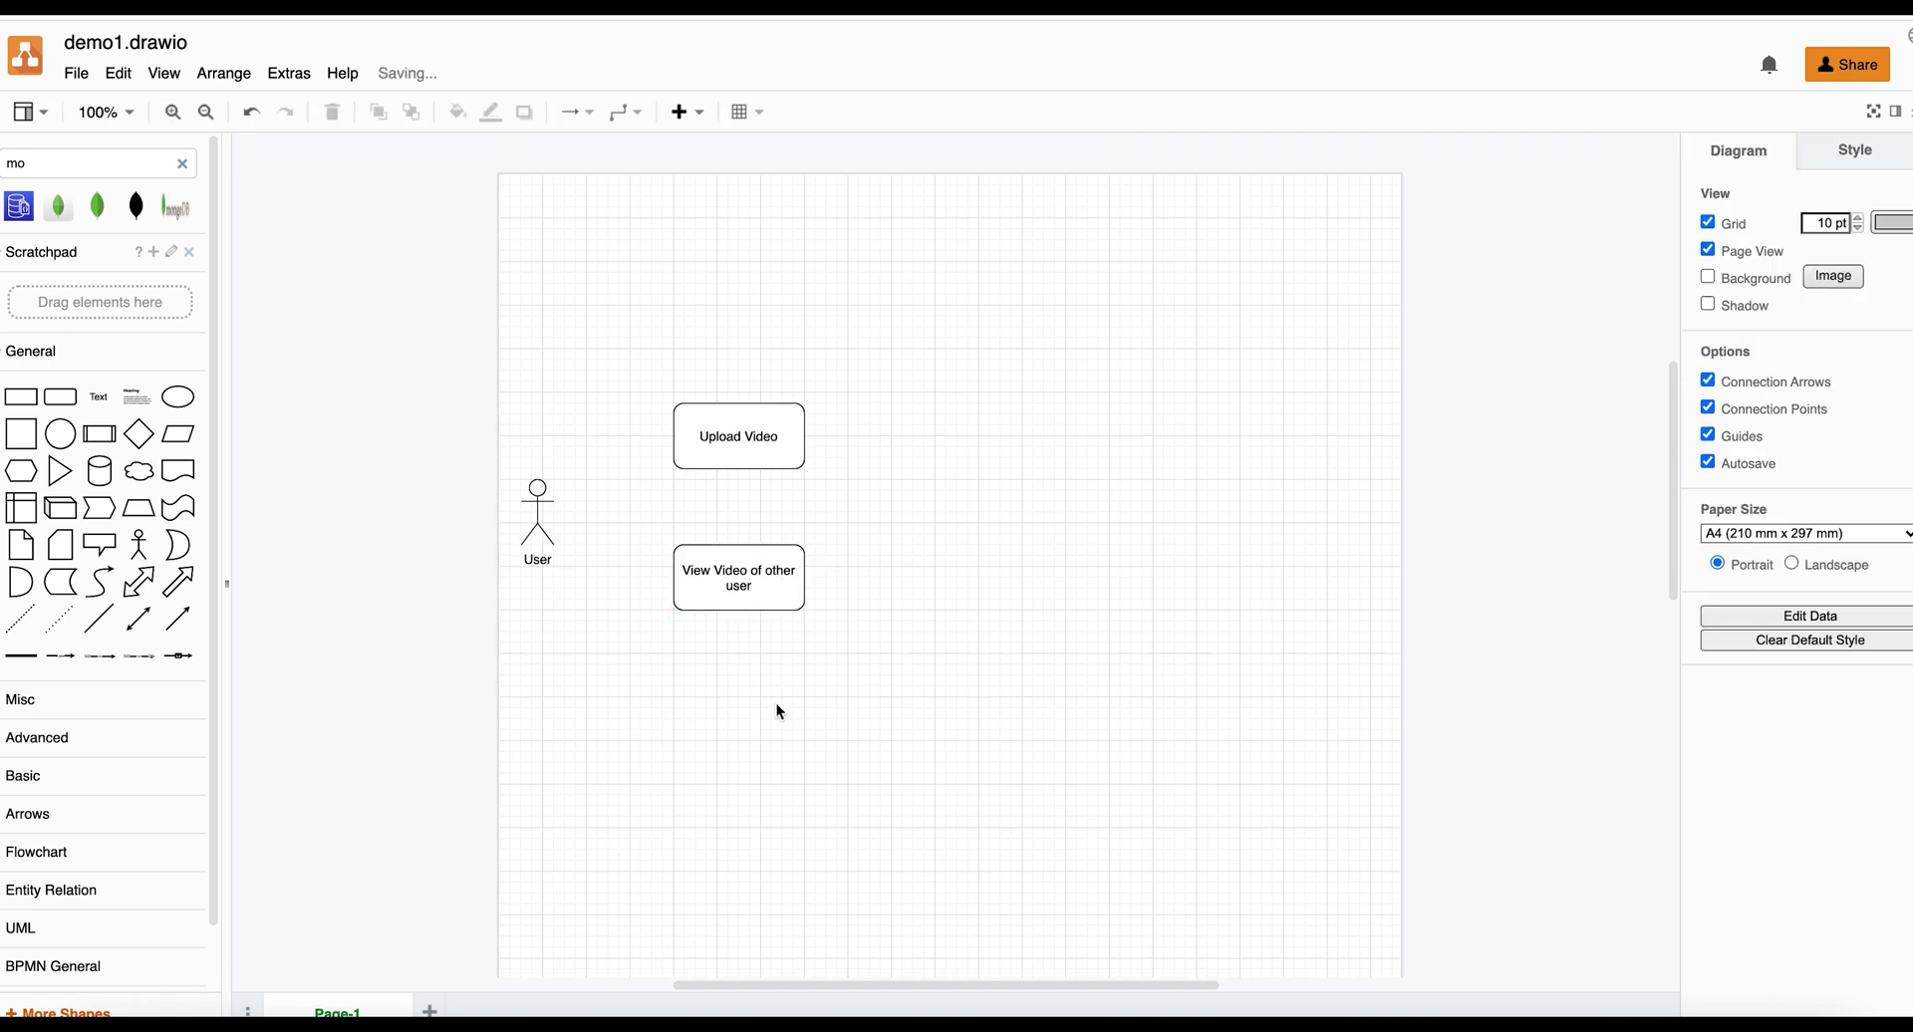
Step: Place another copy of the Upload Video box below the other two and label it "Other Activity(like, follow, profile etc)"
drag(742, 453, 744, 732)
double_click(744, 732)
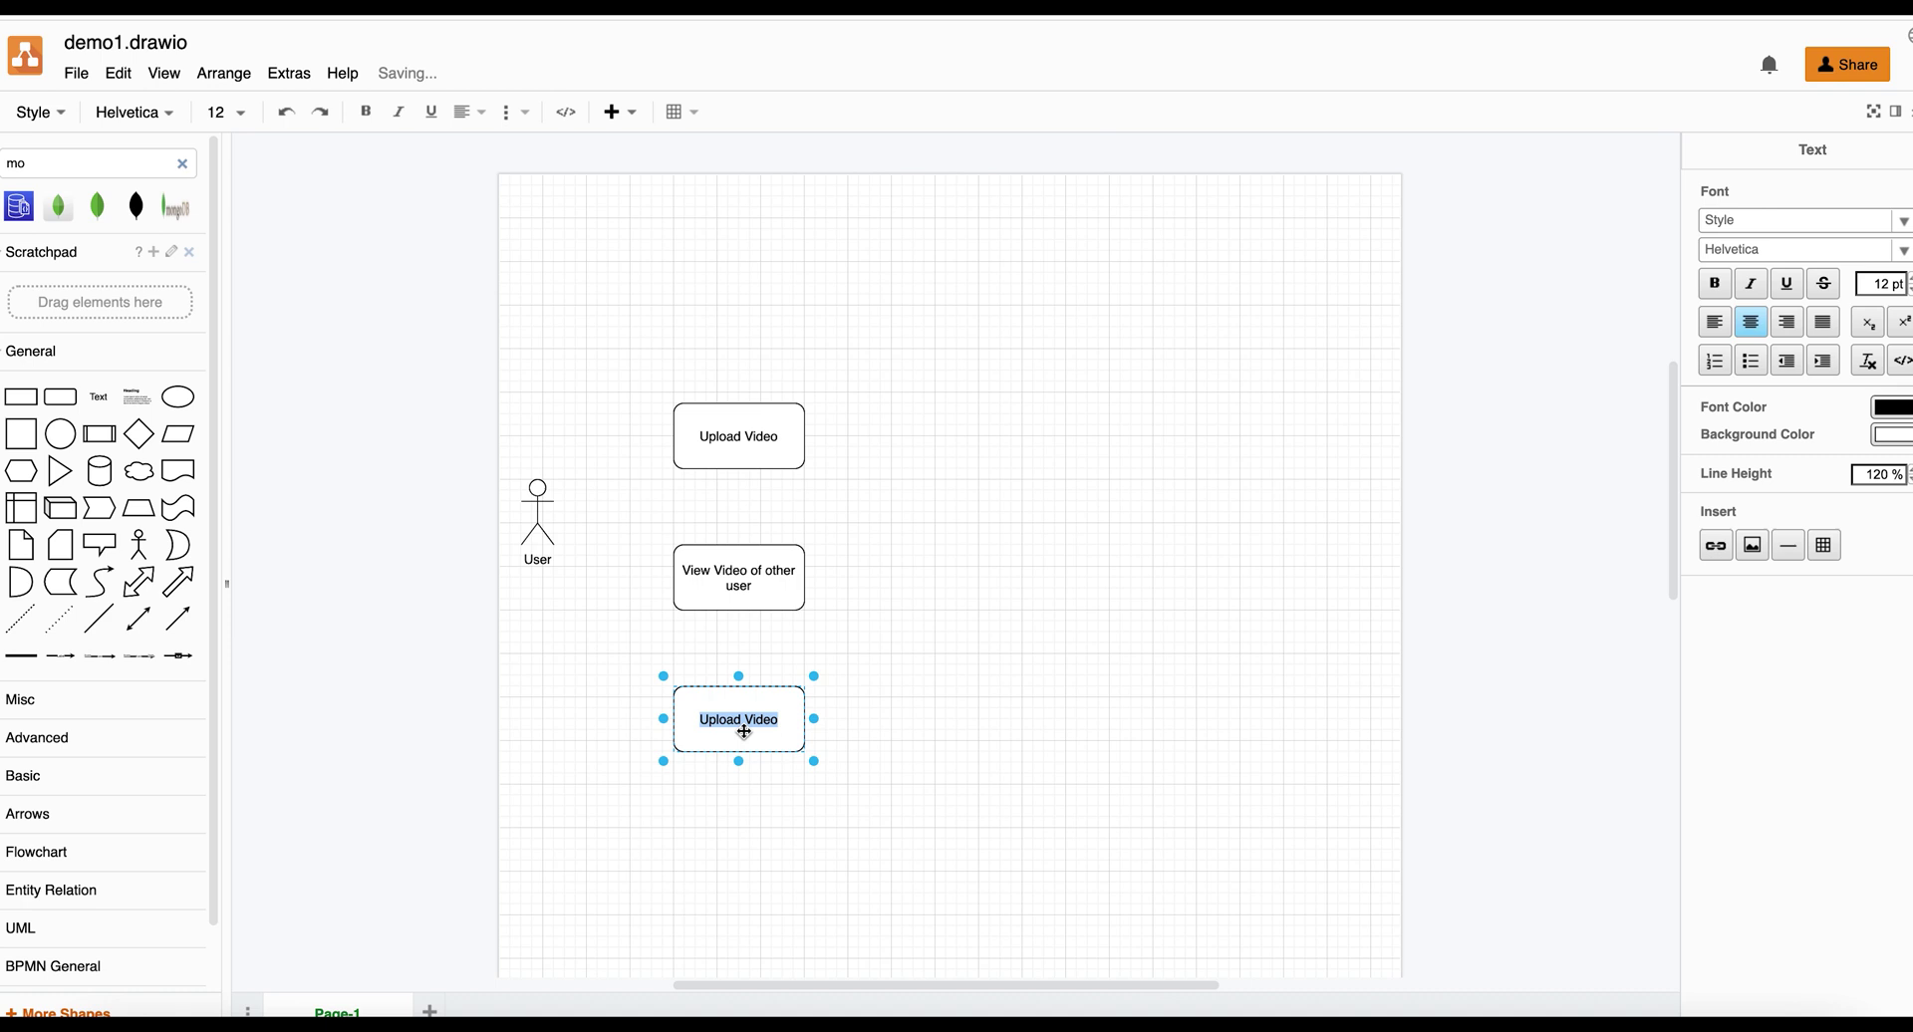
text(Other)
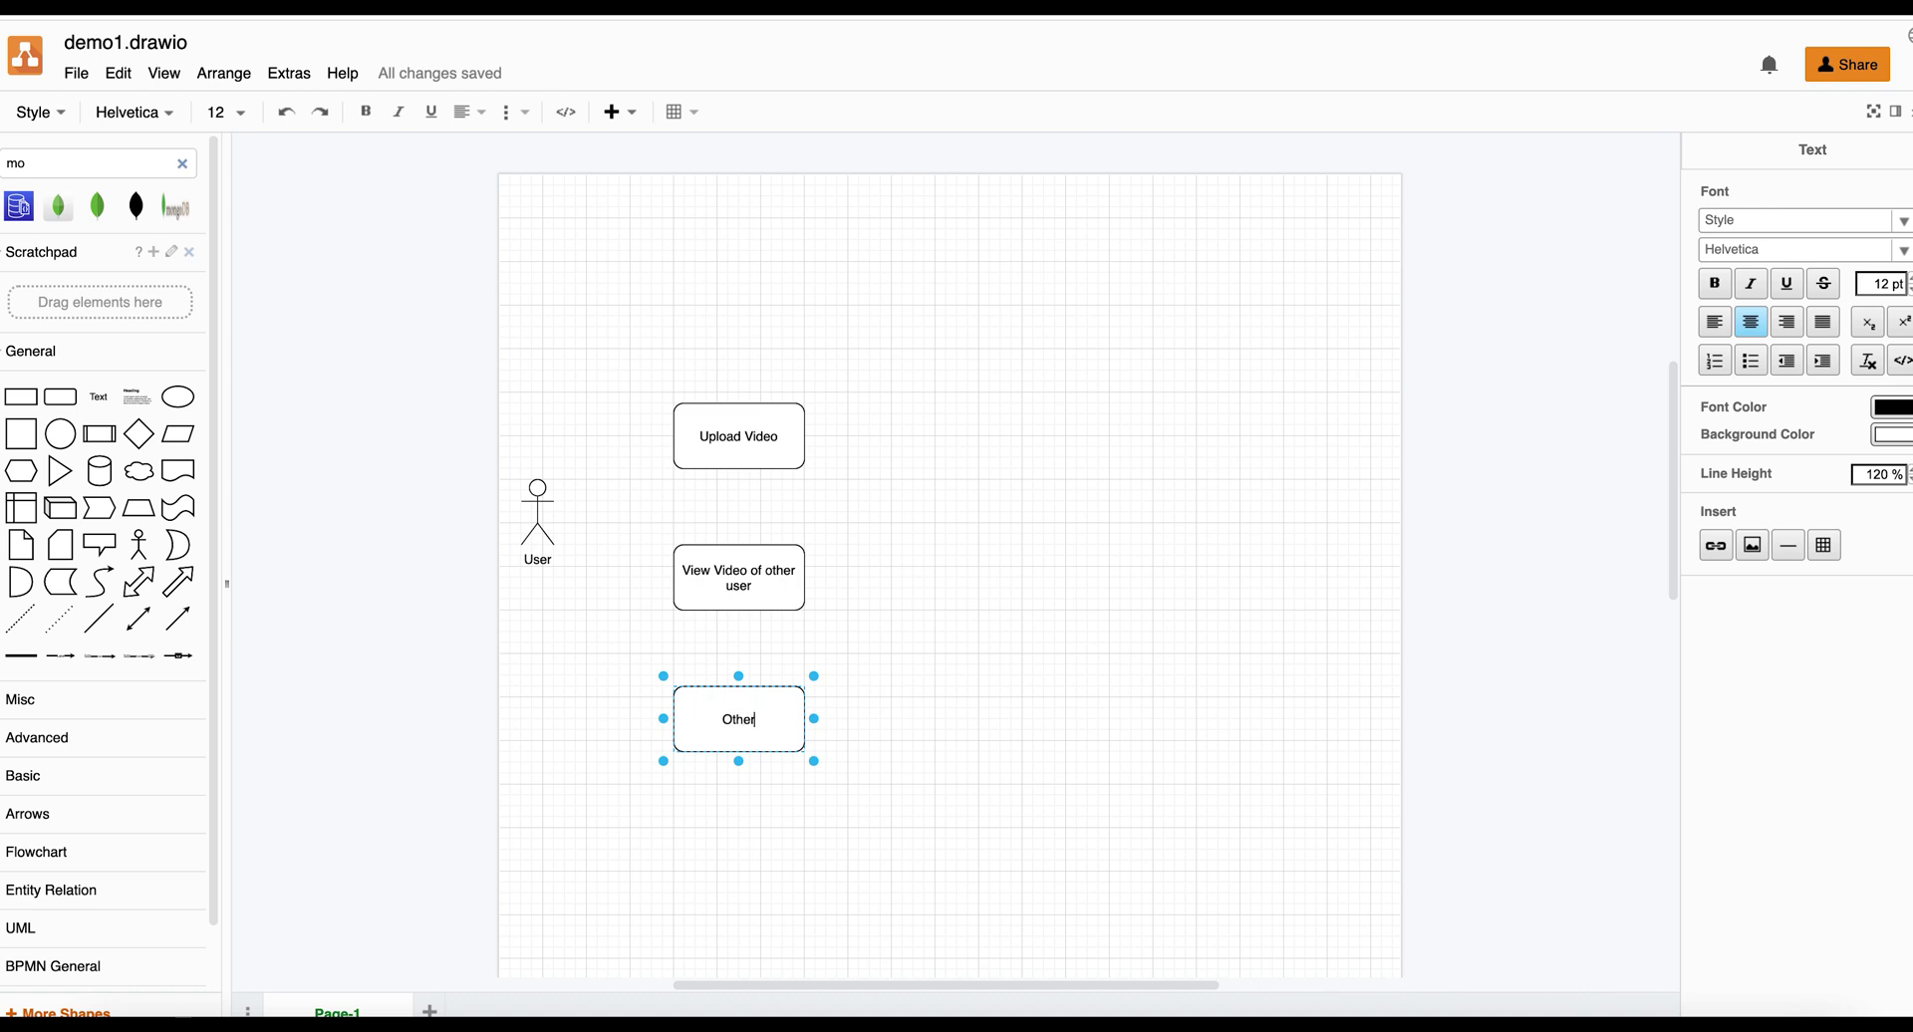
text( Activity(like, follow,)
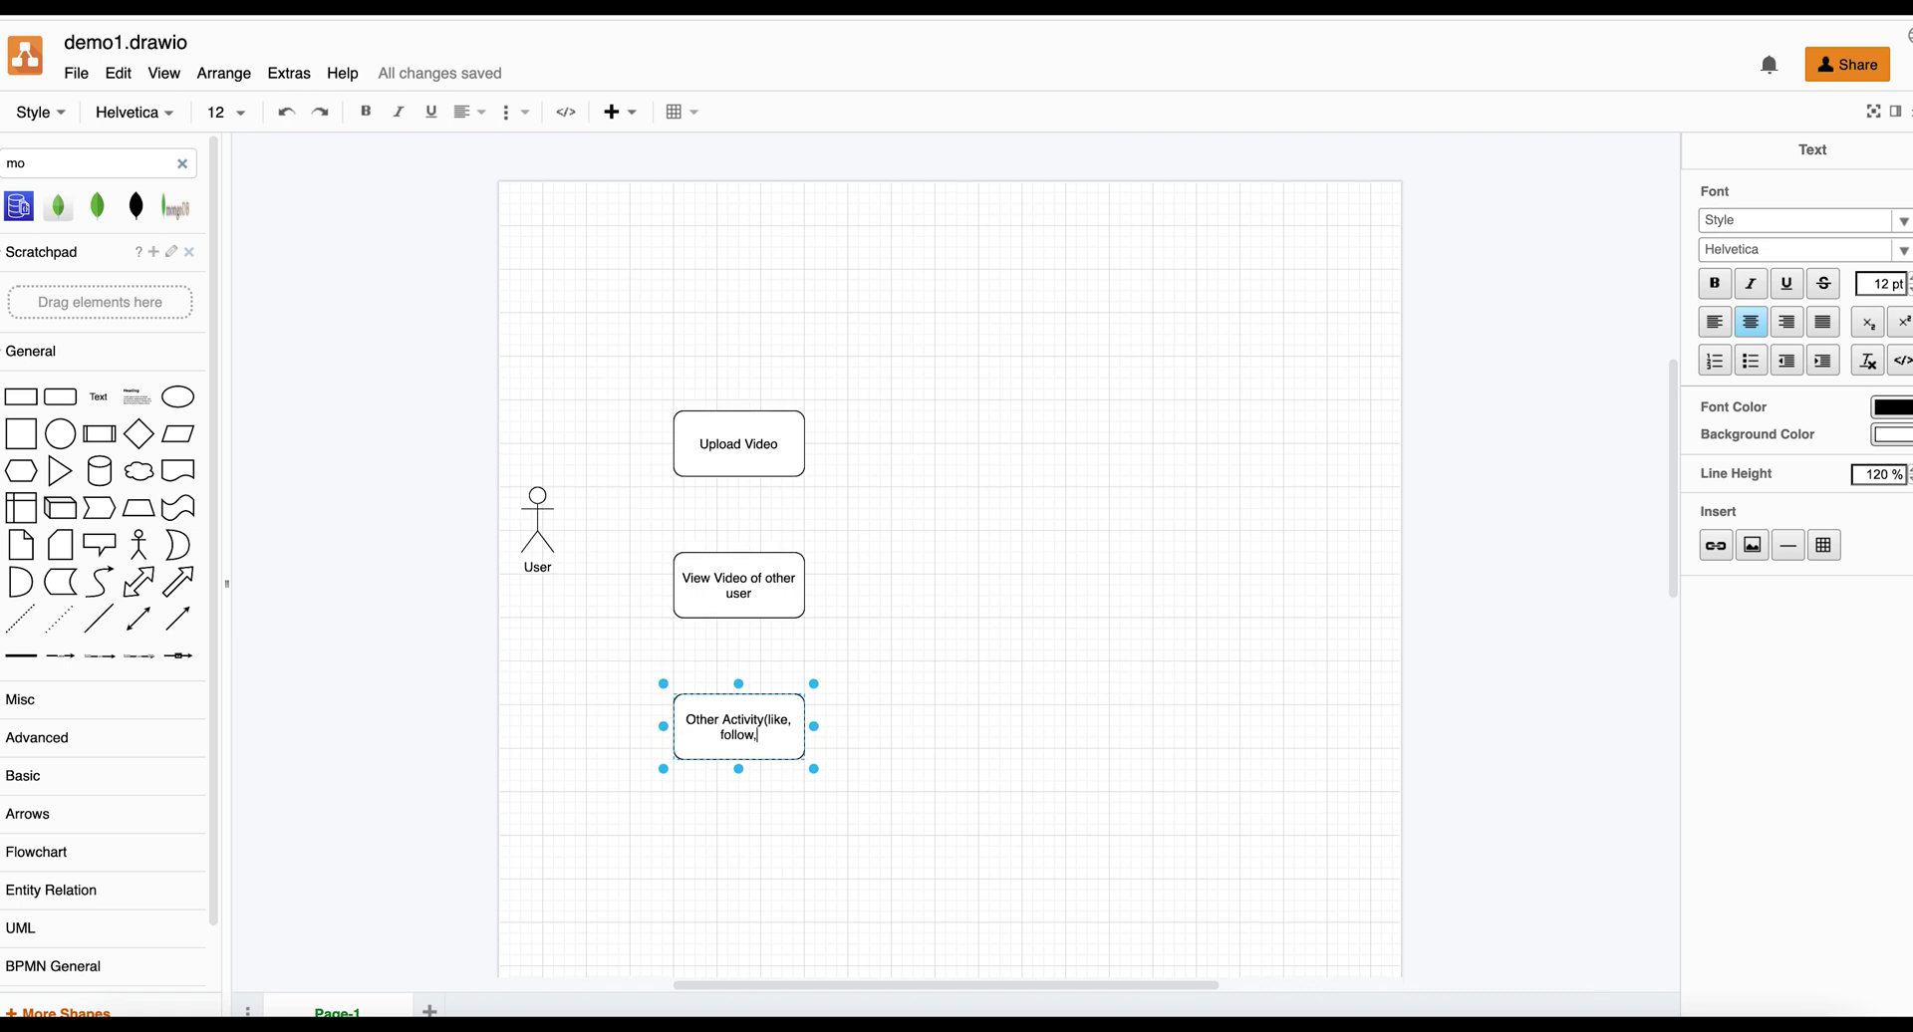
text( profile))
key(Left)
text(etc)
click(916, 743)
click(916, 743)
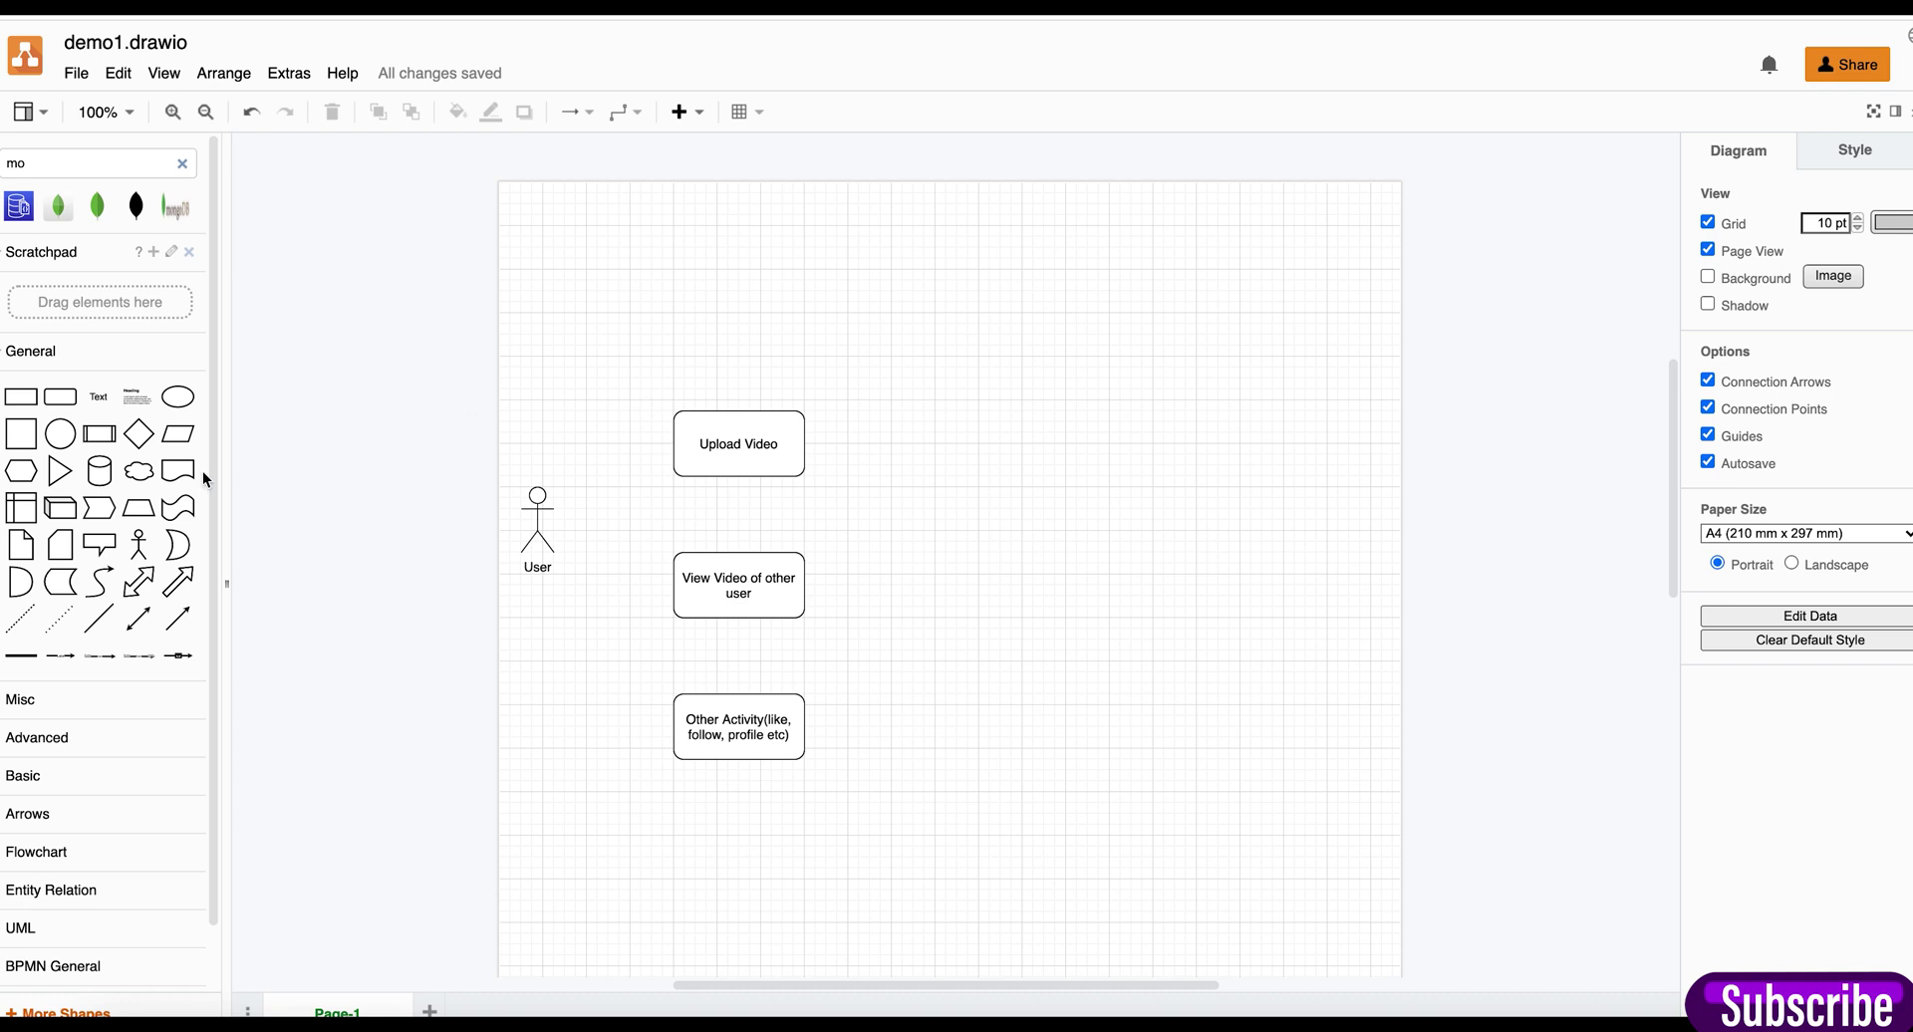
Step: Add a tall, narrow rectangle between the User actor and the three boxes, labelled "LB"
click(25, 398)
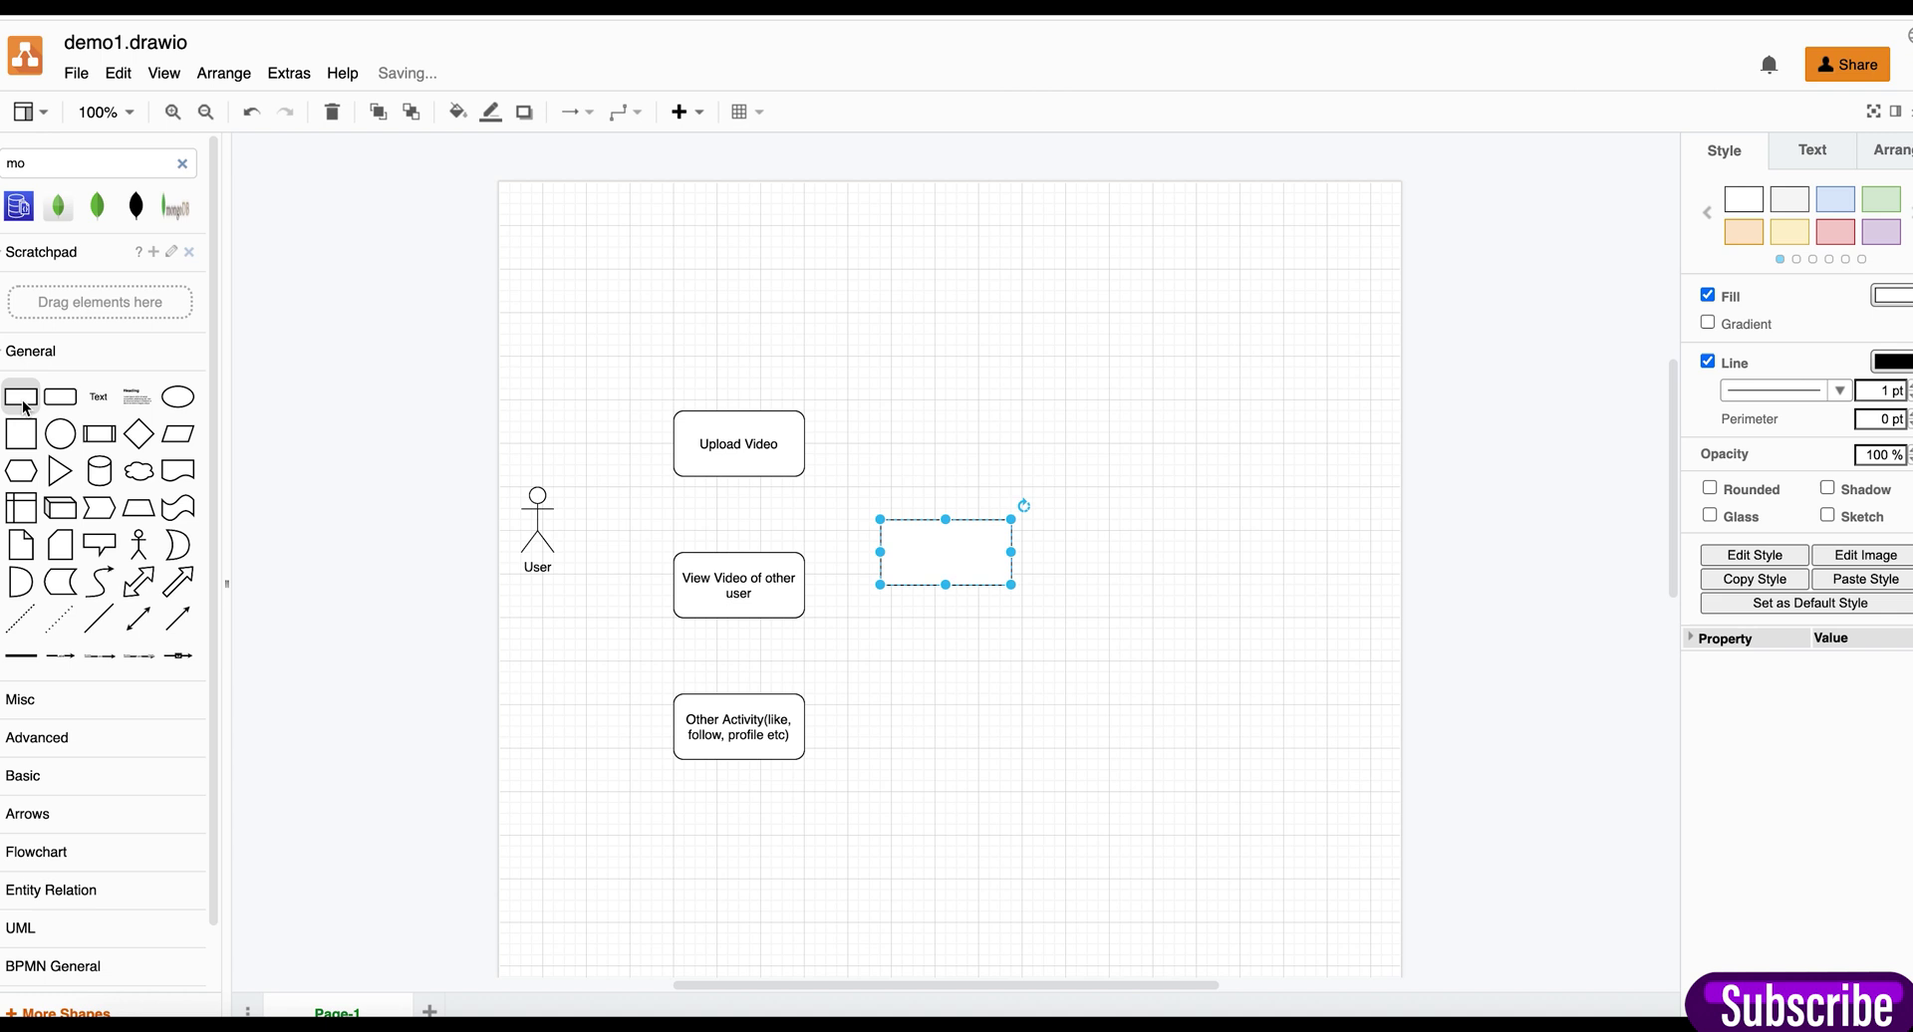
drag(956, 557, 619, 813)
drag(612, 411, 607, 258)
double_click(610, 382)
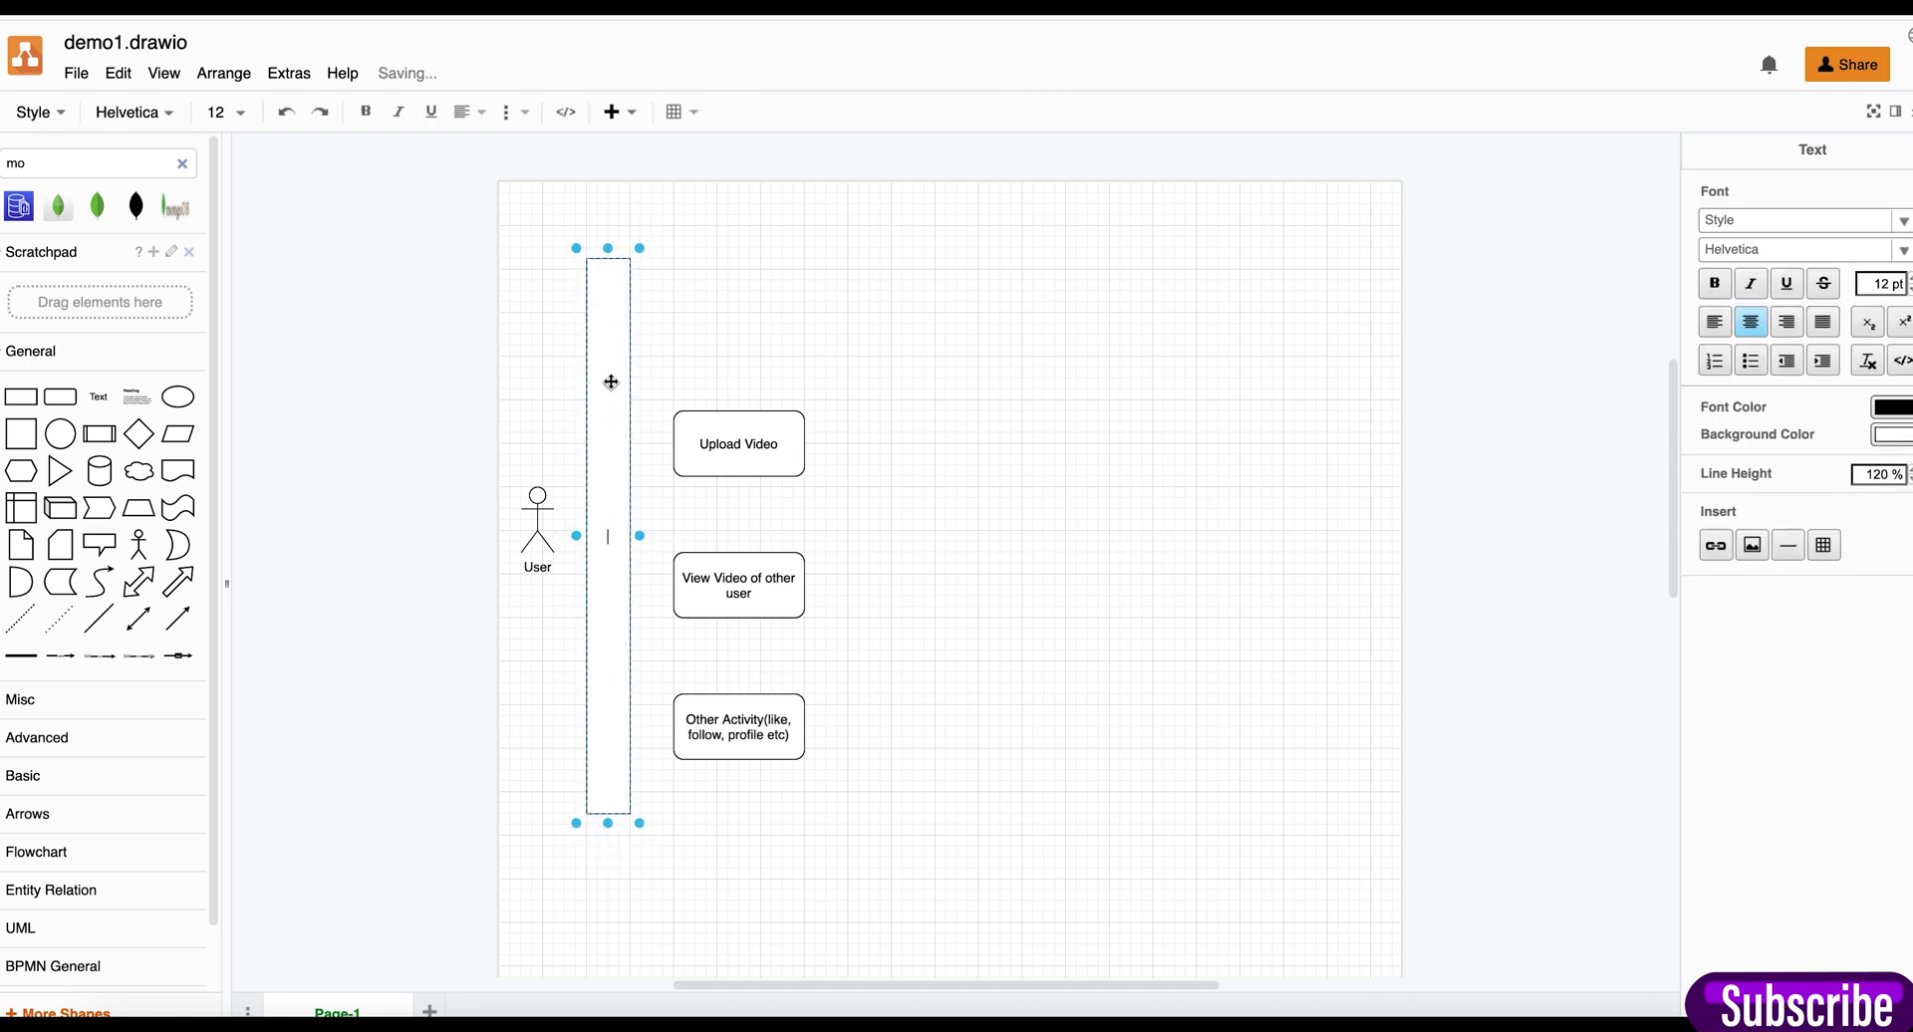
click(839, 275)
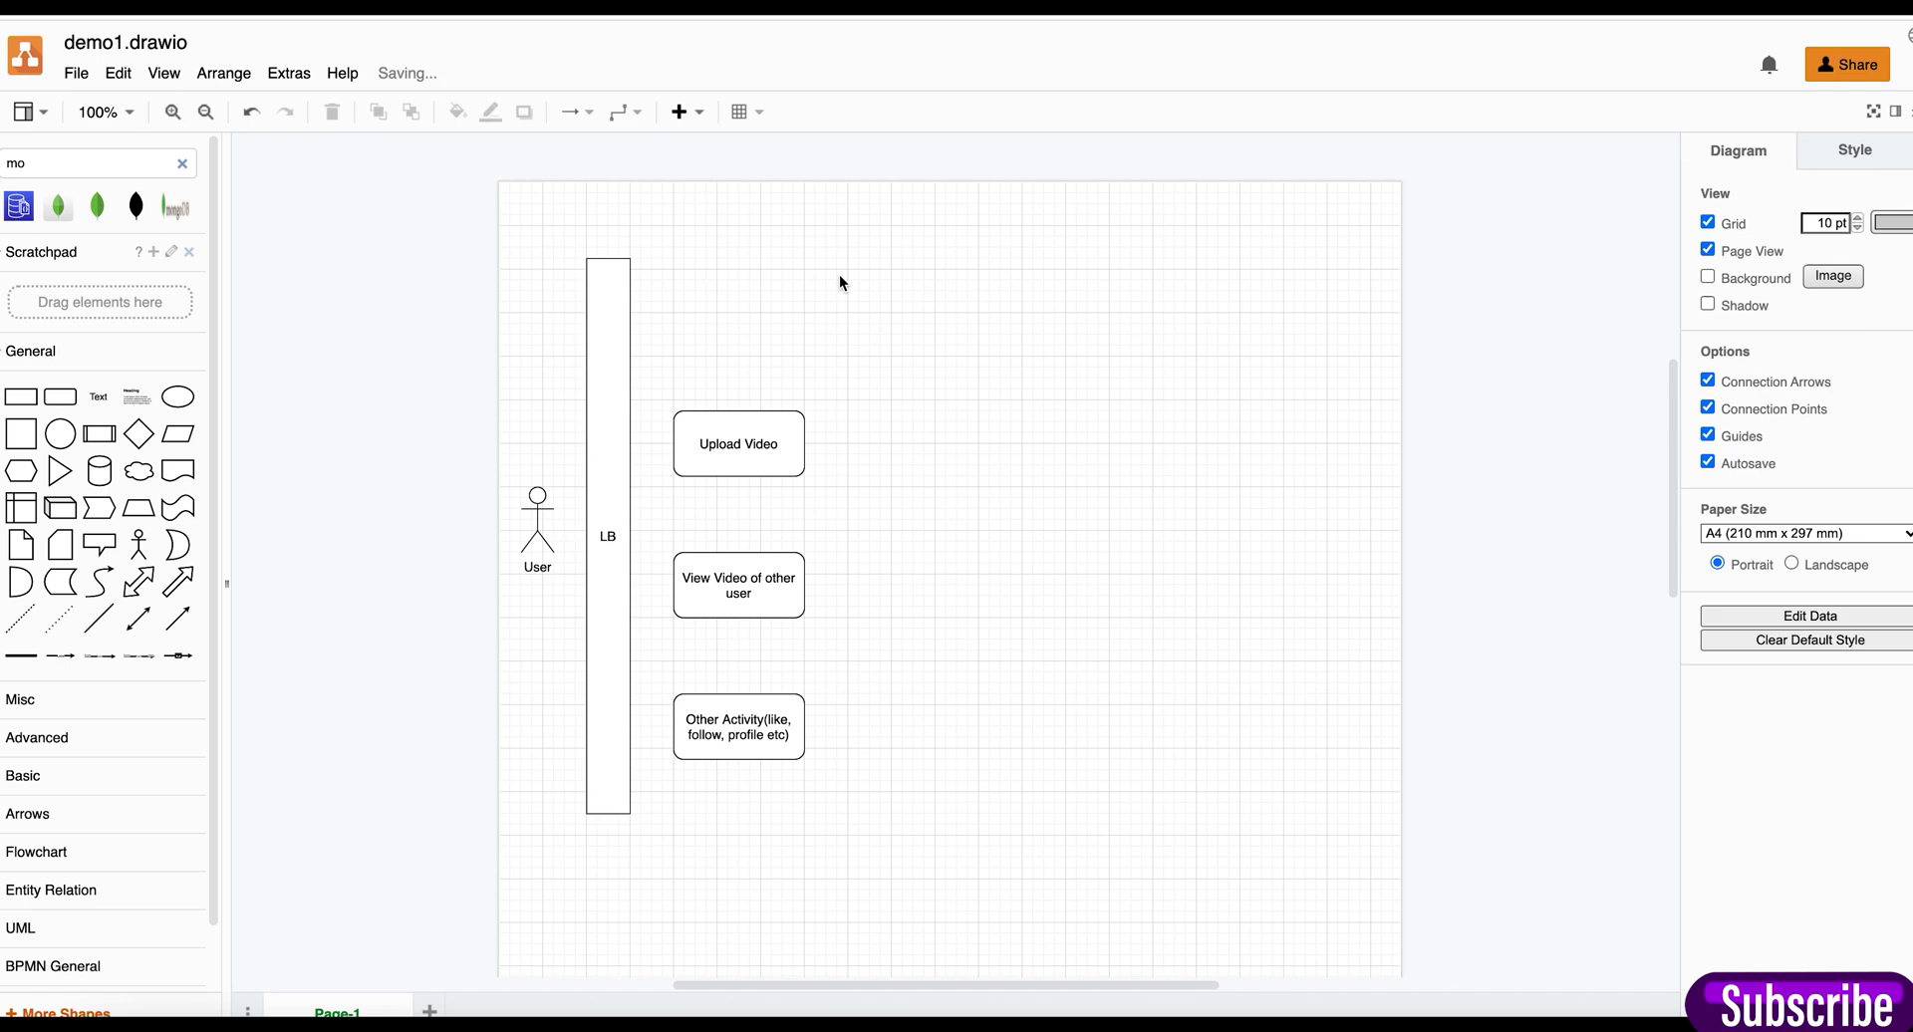
Step: Add double-headed arrows between the LB block and the Upload Video, View Video of other user and Other Activity boxes
click(139, 618)
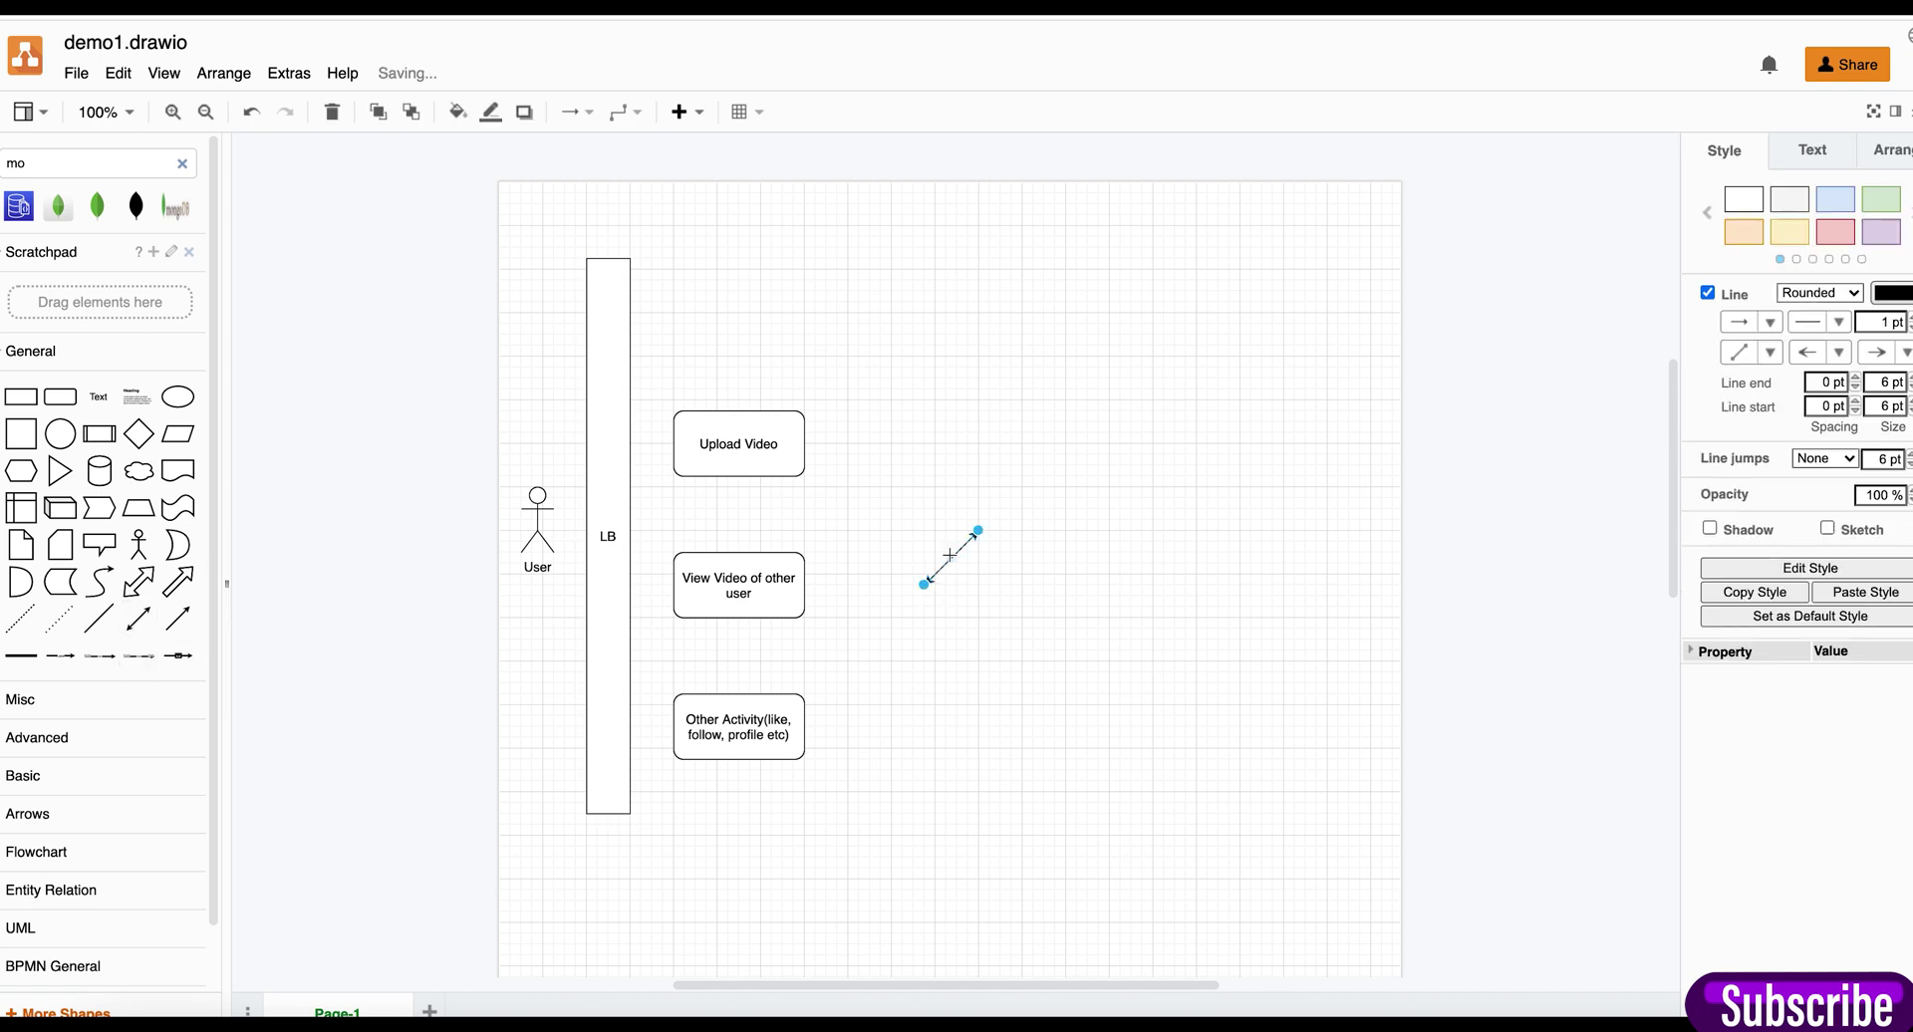
click(960, 546)
drag(960, 545, 743, 436)
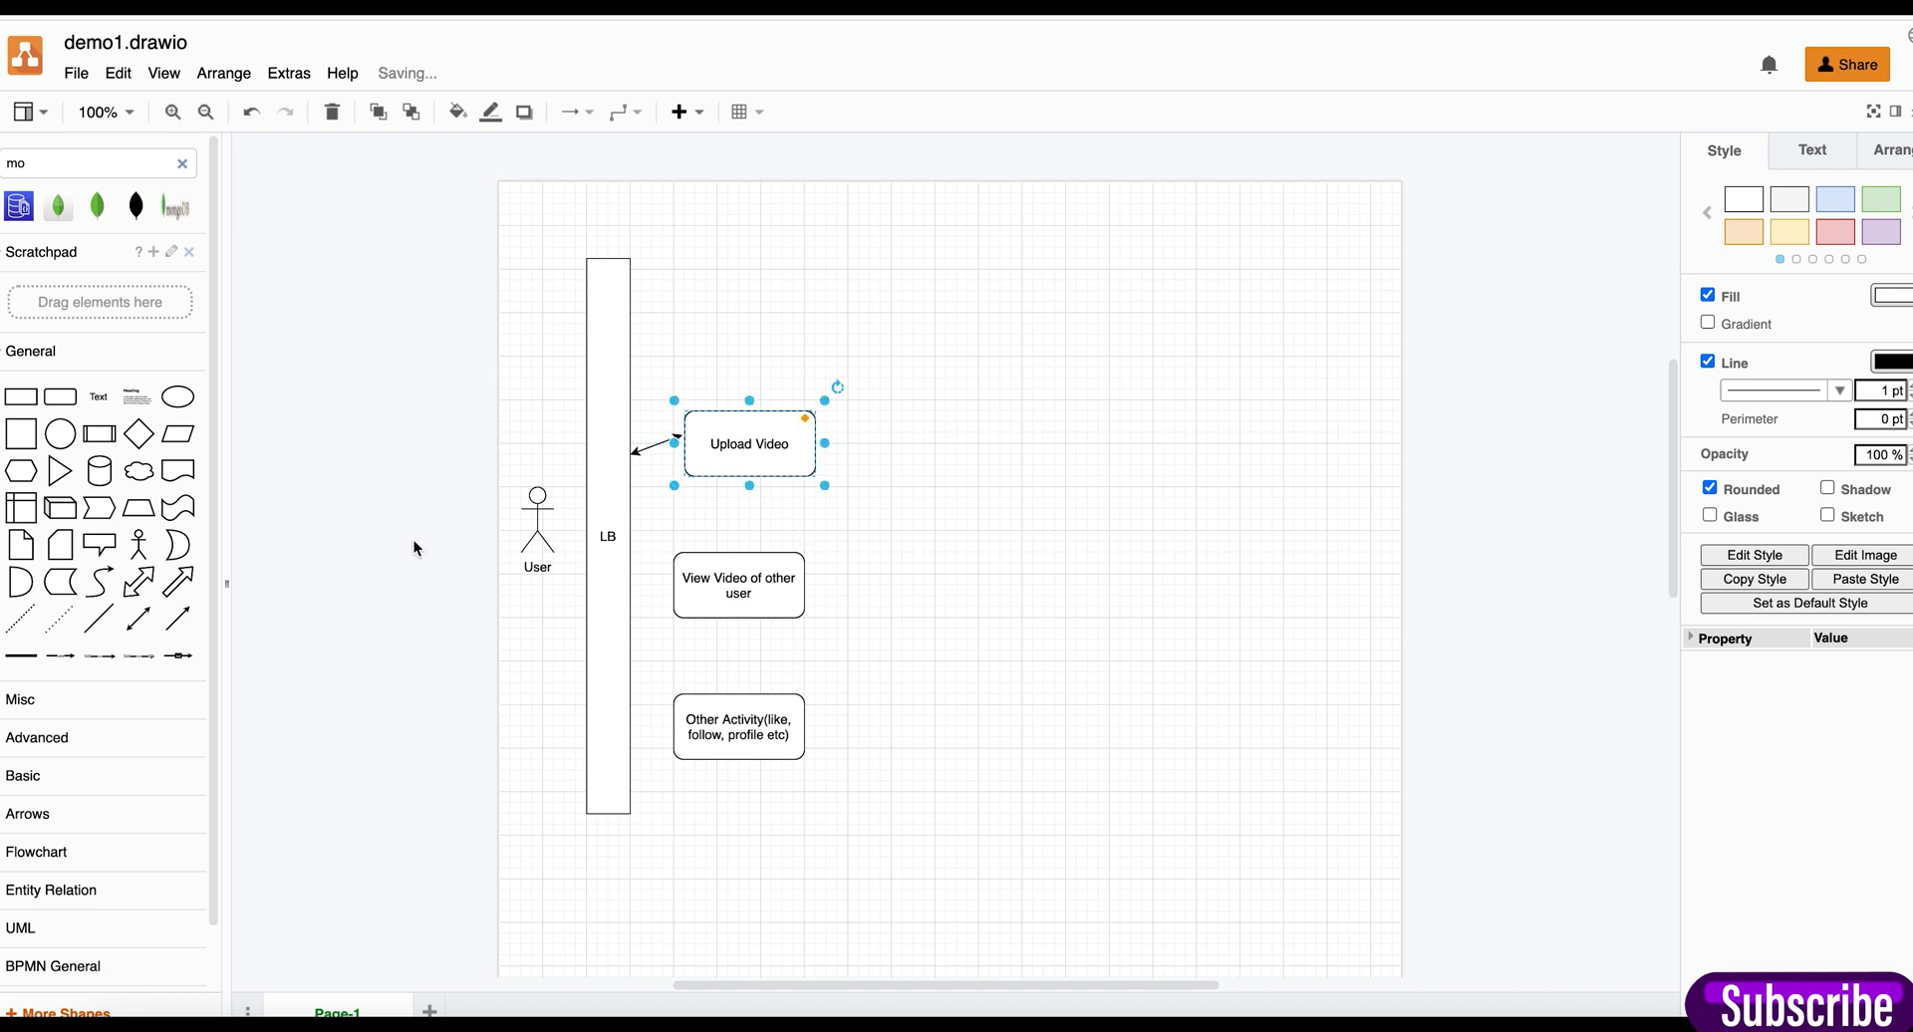
click(145, 618)
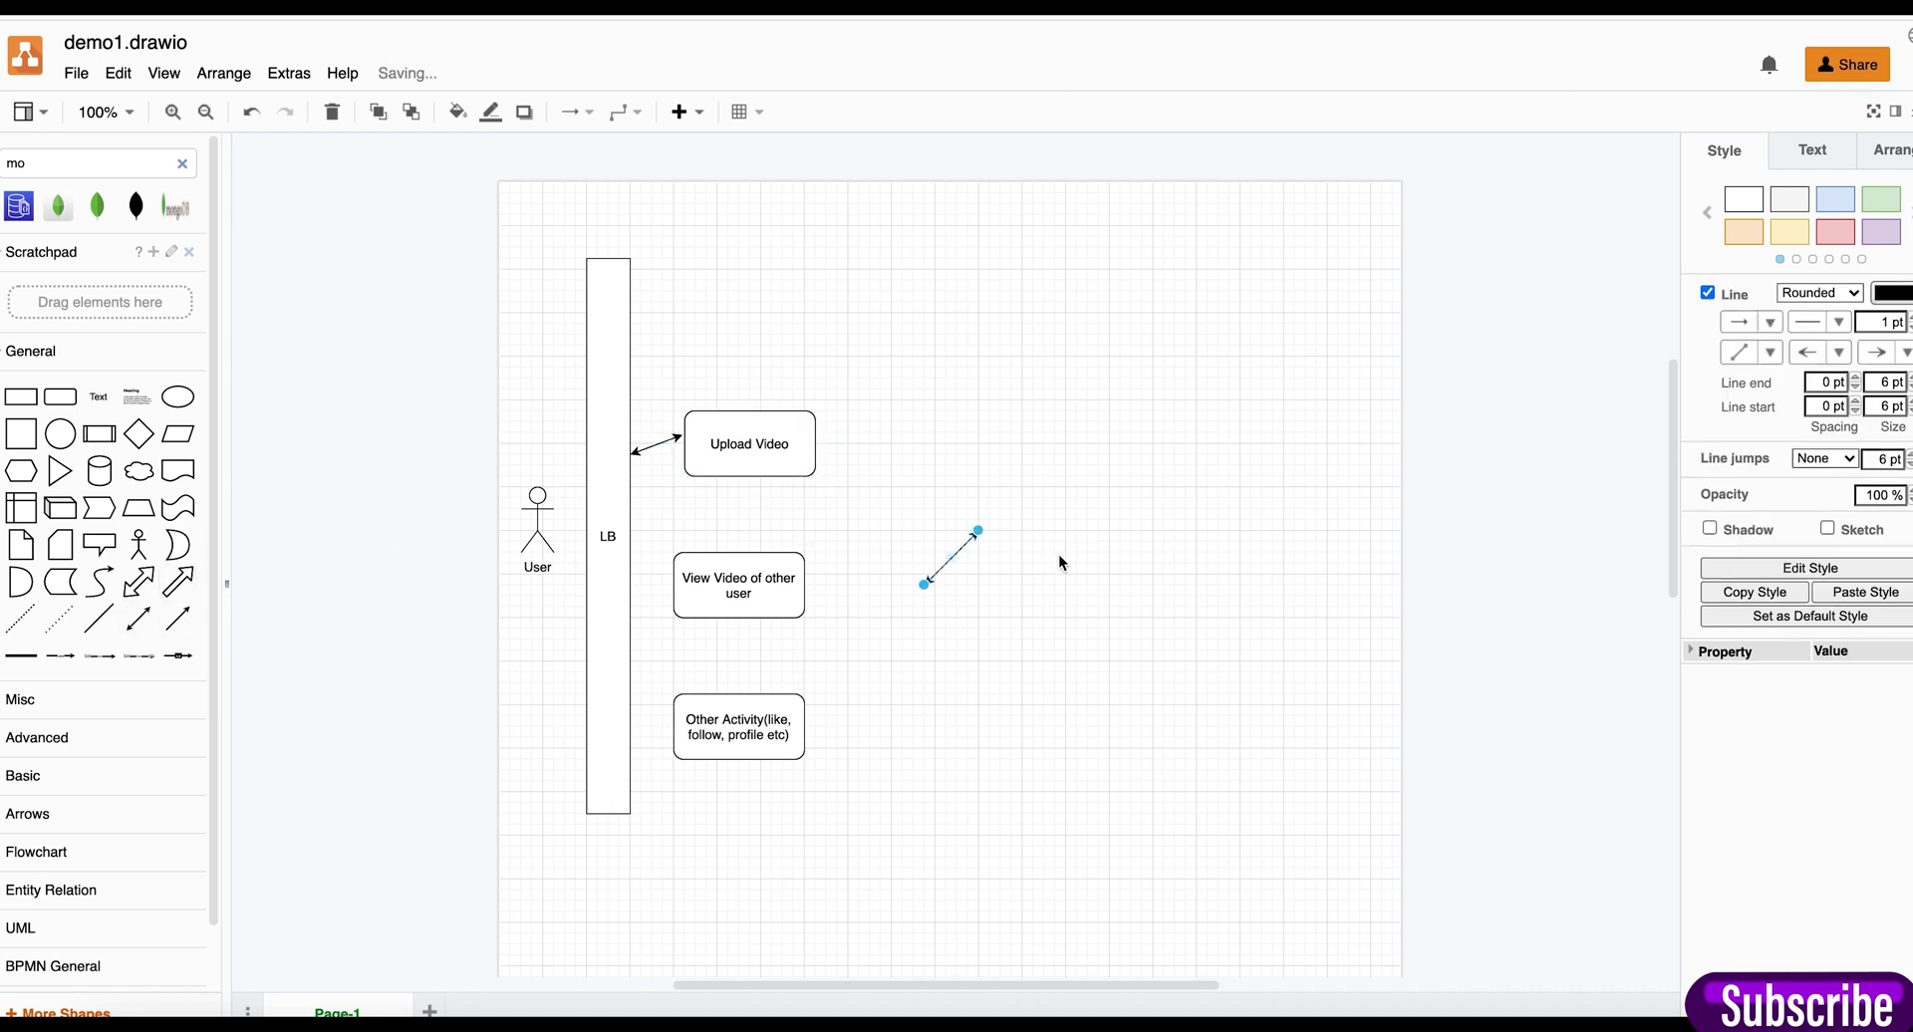
drag(929, 554, 670, 587)
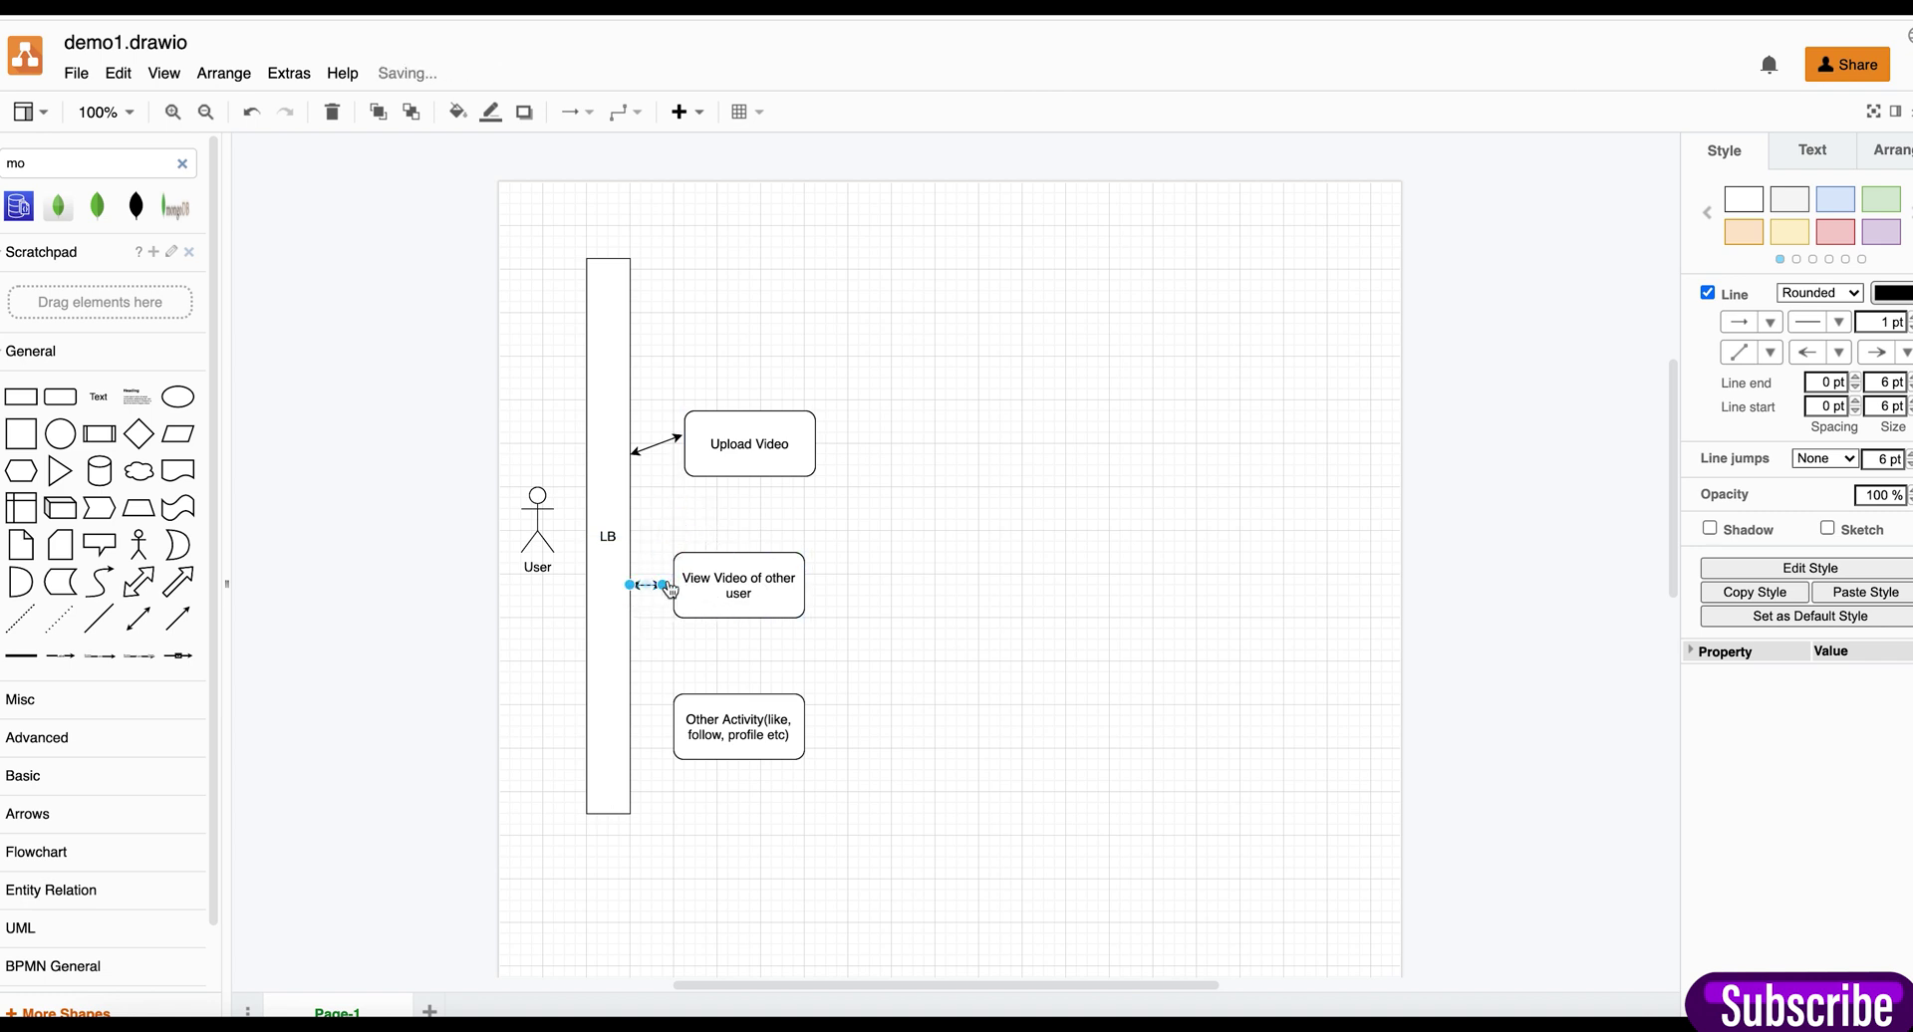
click(904, 546)
click(138, 618)
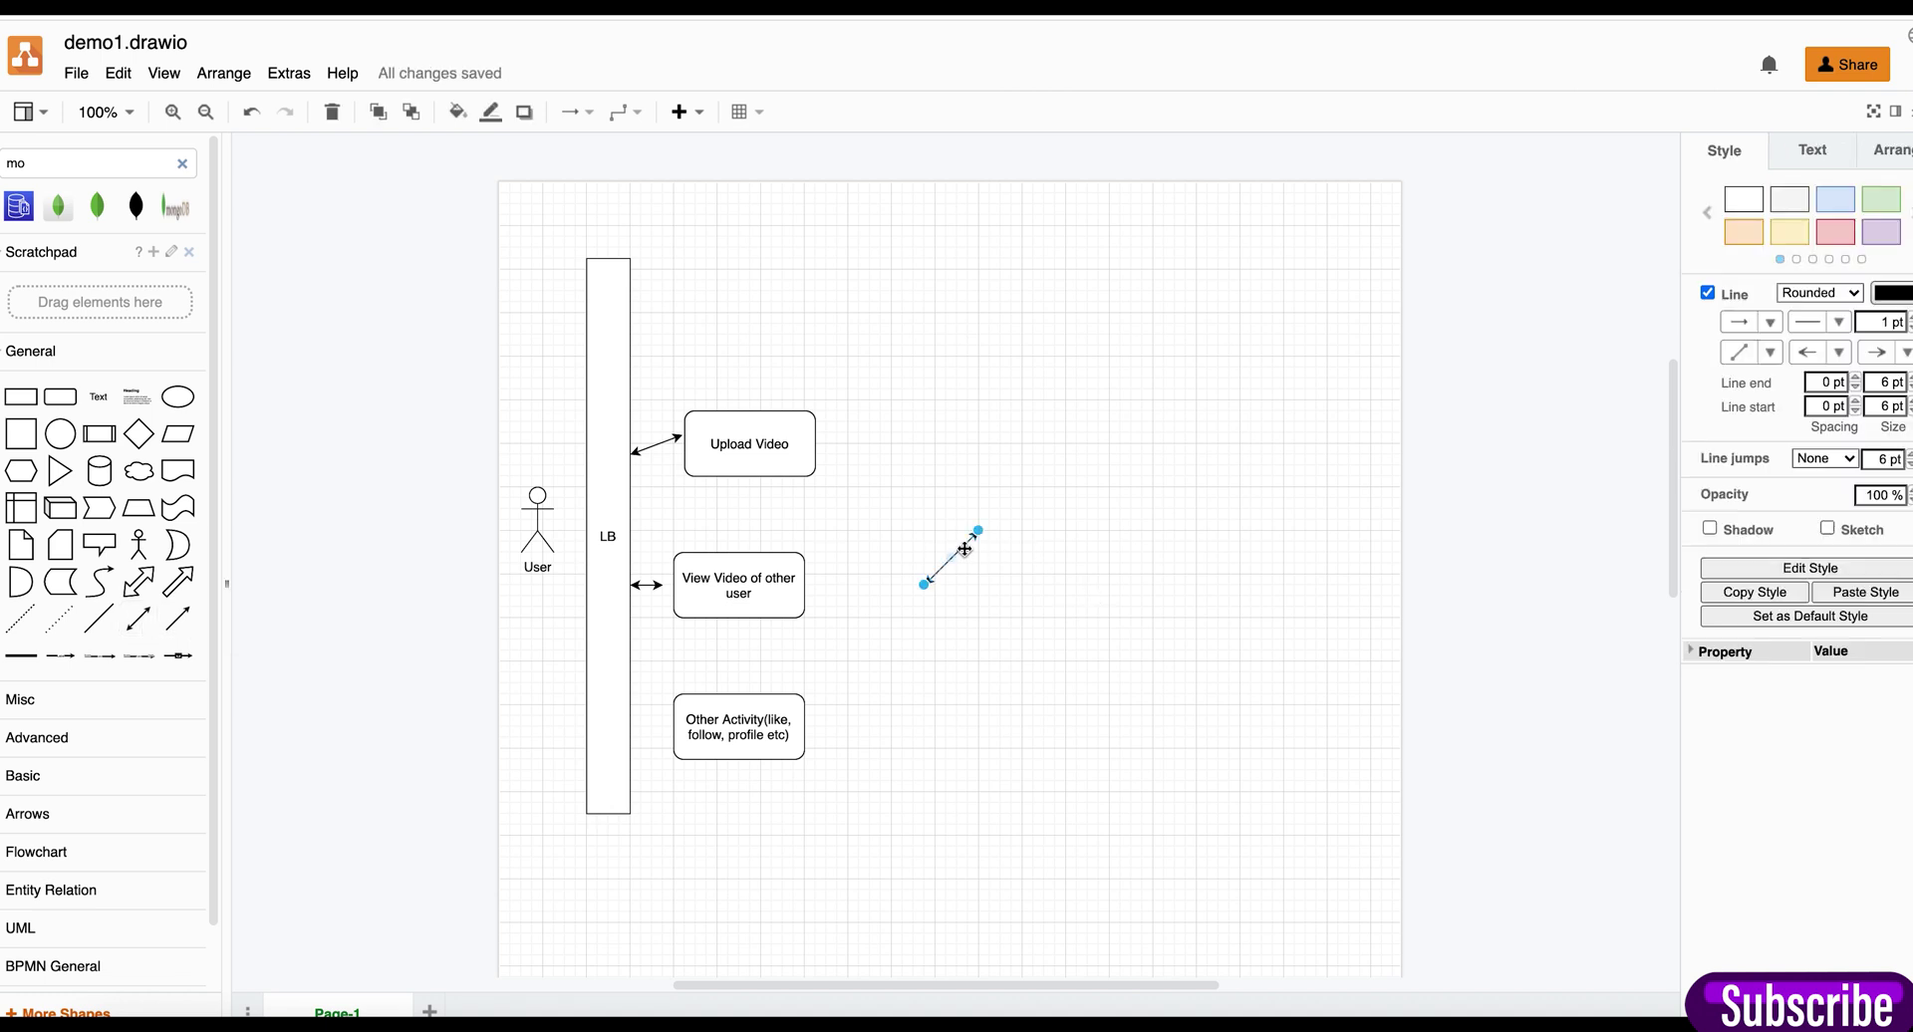
drag(977, 531, 636, 735)
drag(924, 592, 745, 724)
Step: Shift the View Video of other user and Upload Video boxes right to line up with the Other Activity box
click(750, 588)
drag(749, 588, 771, 588)
click(753, 444)
drag(753, 444, 764, 444)
click(654, 587)
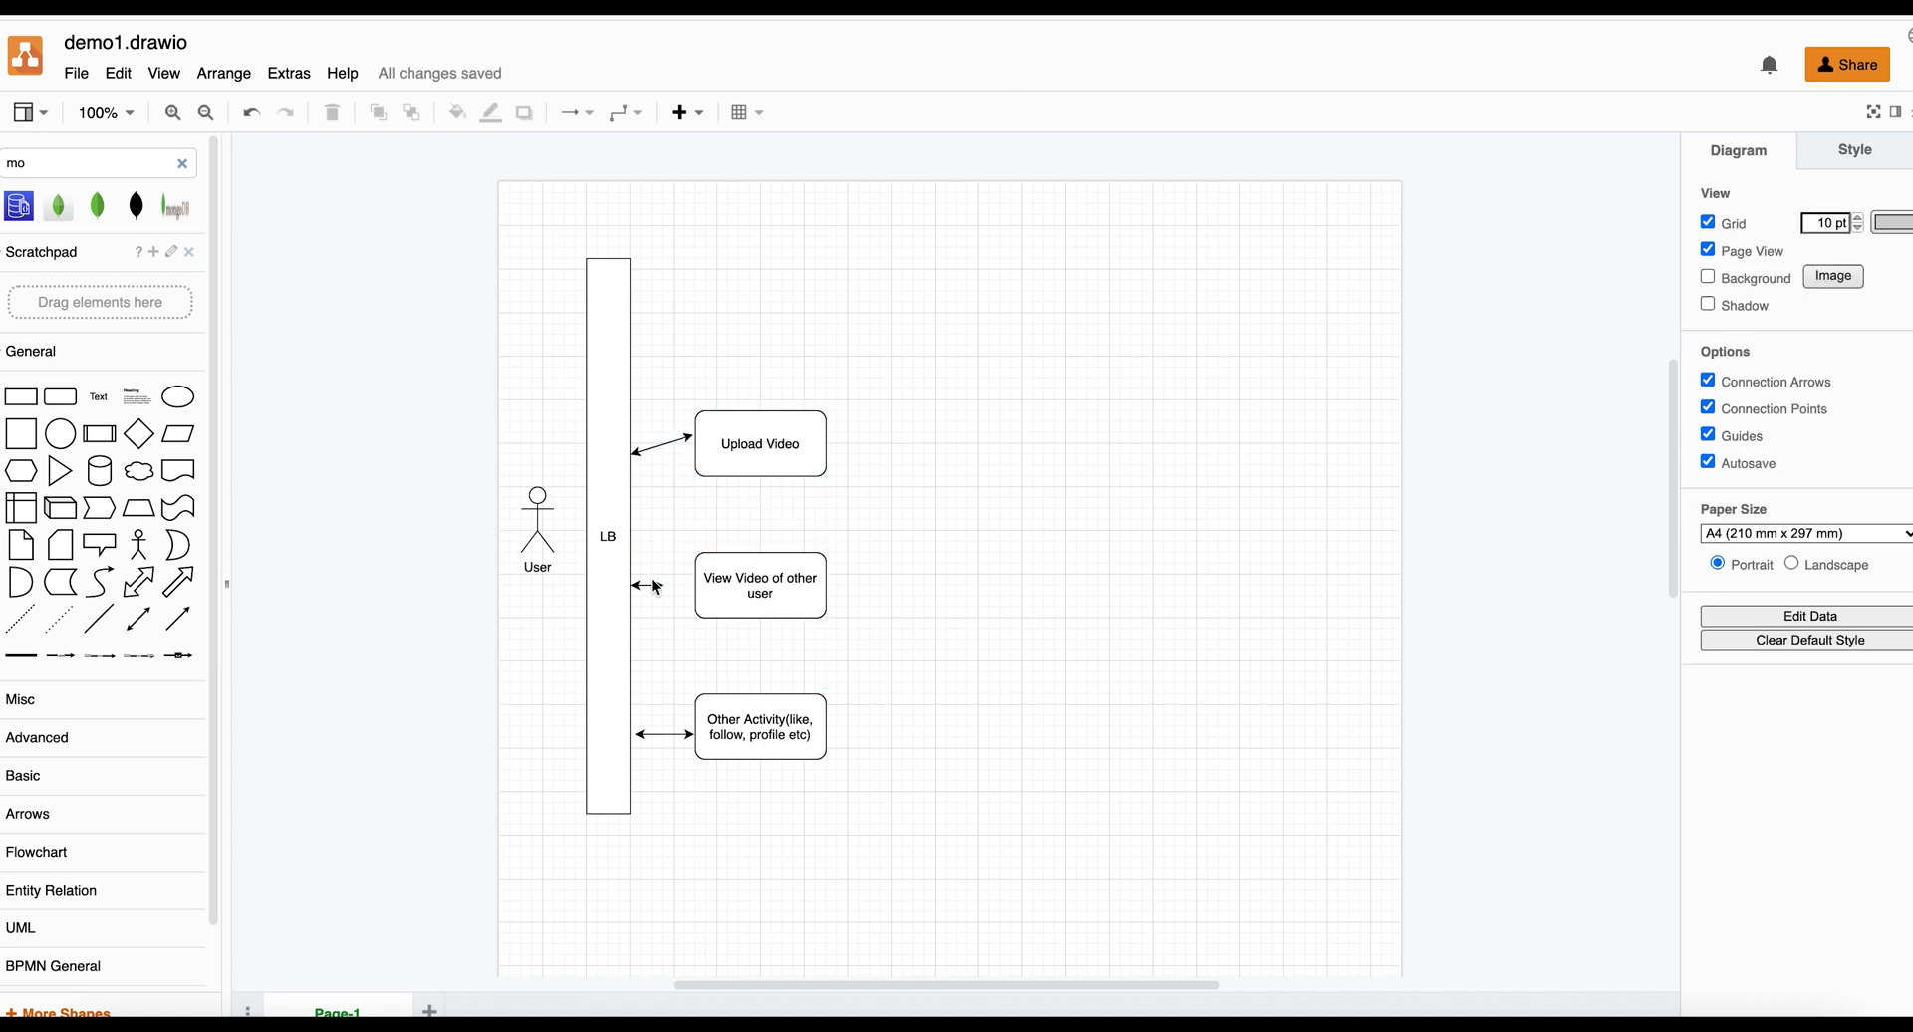
Step: Extend the middle LB arrow to reach the View Video of other user box and label the Upload Video arrow "POST API"
click(653, 586)
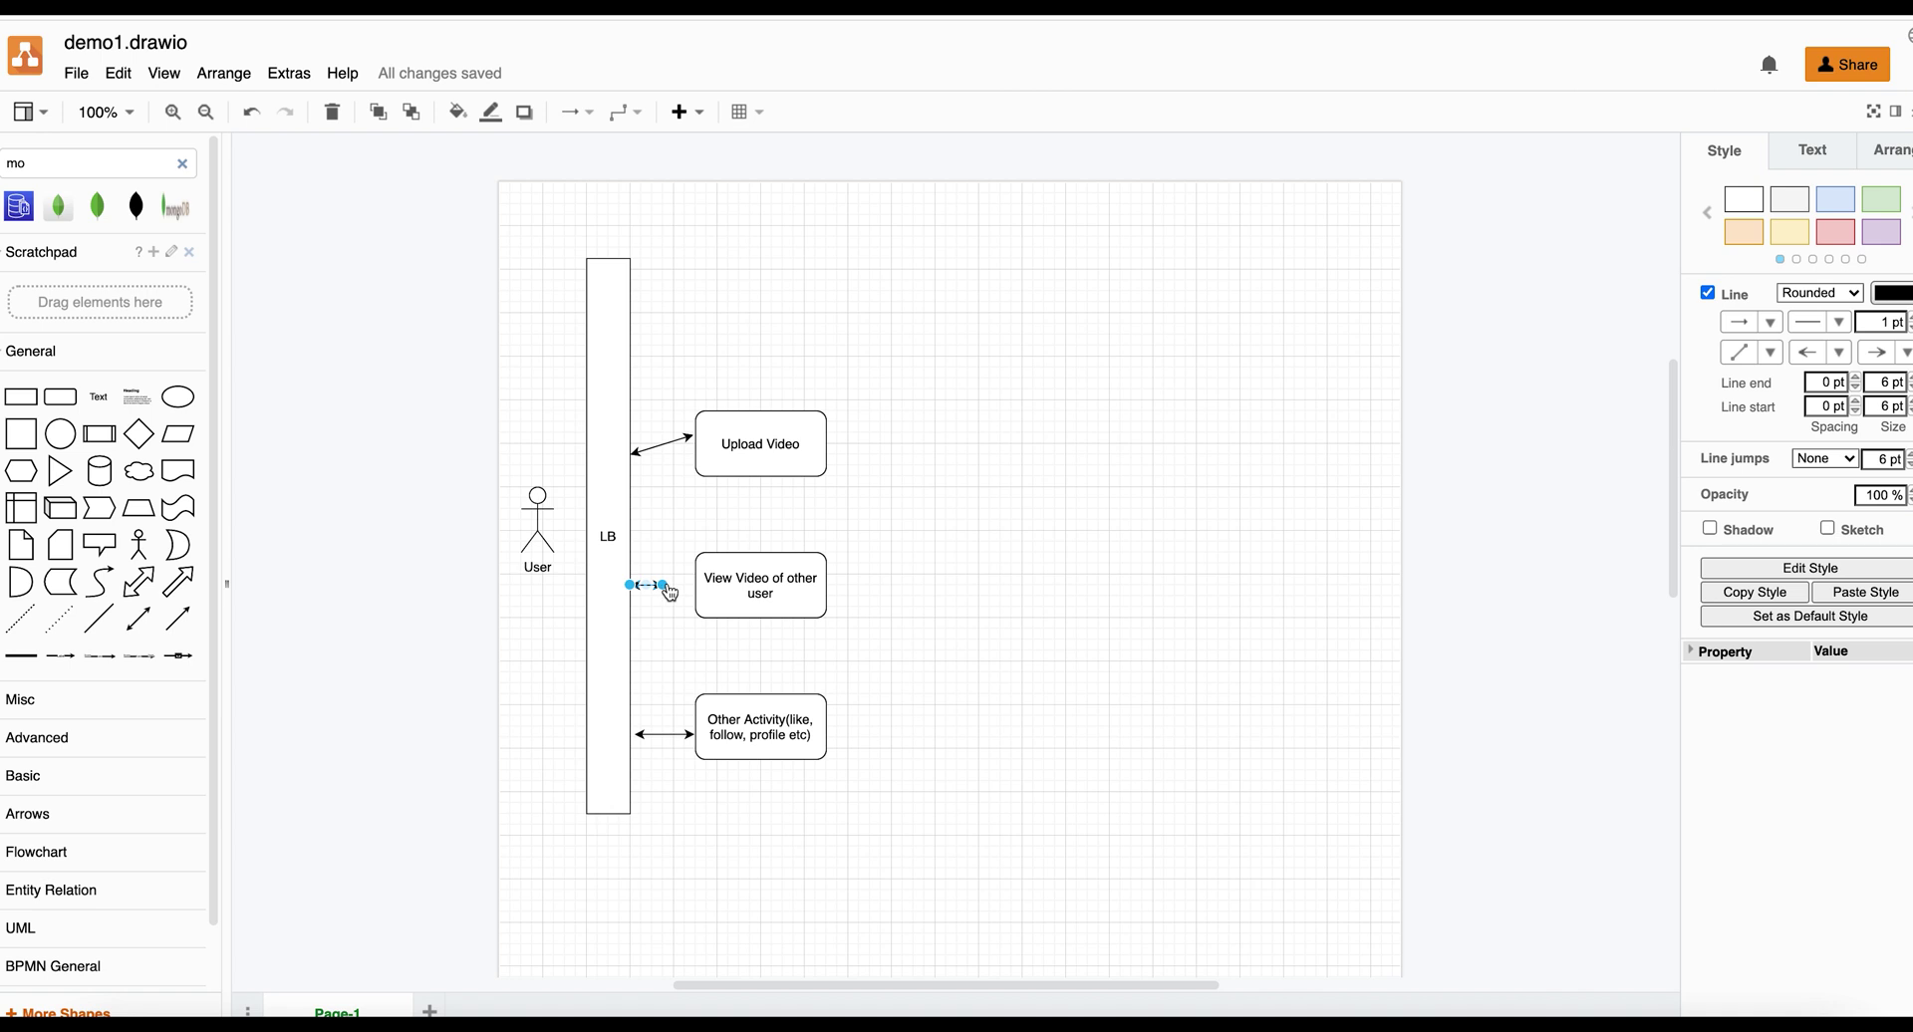
drag(666, 587, 695, 585)
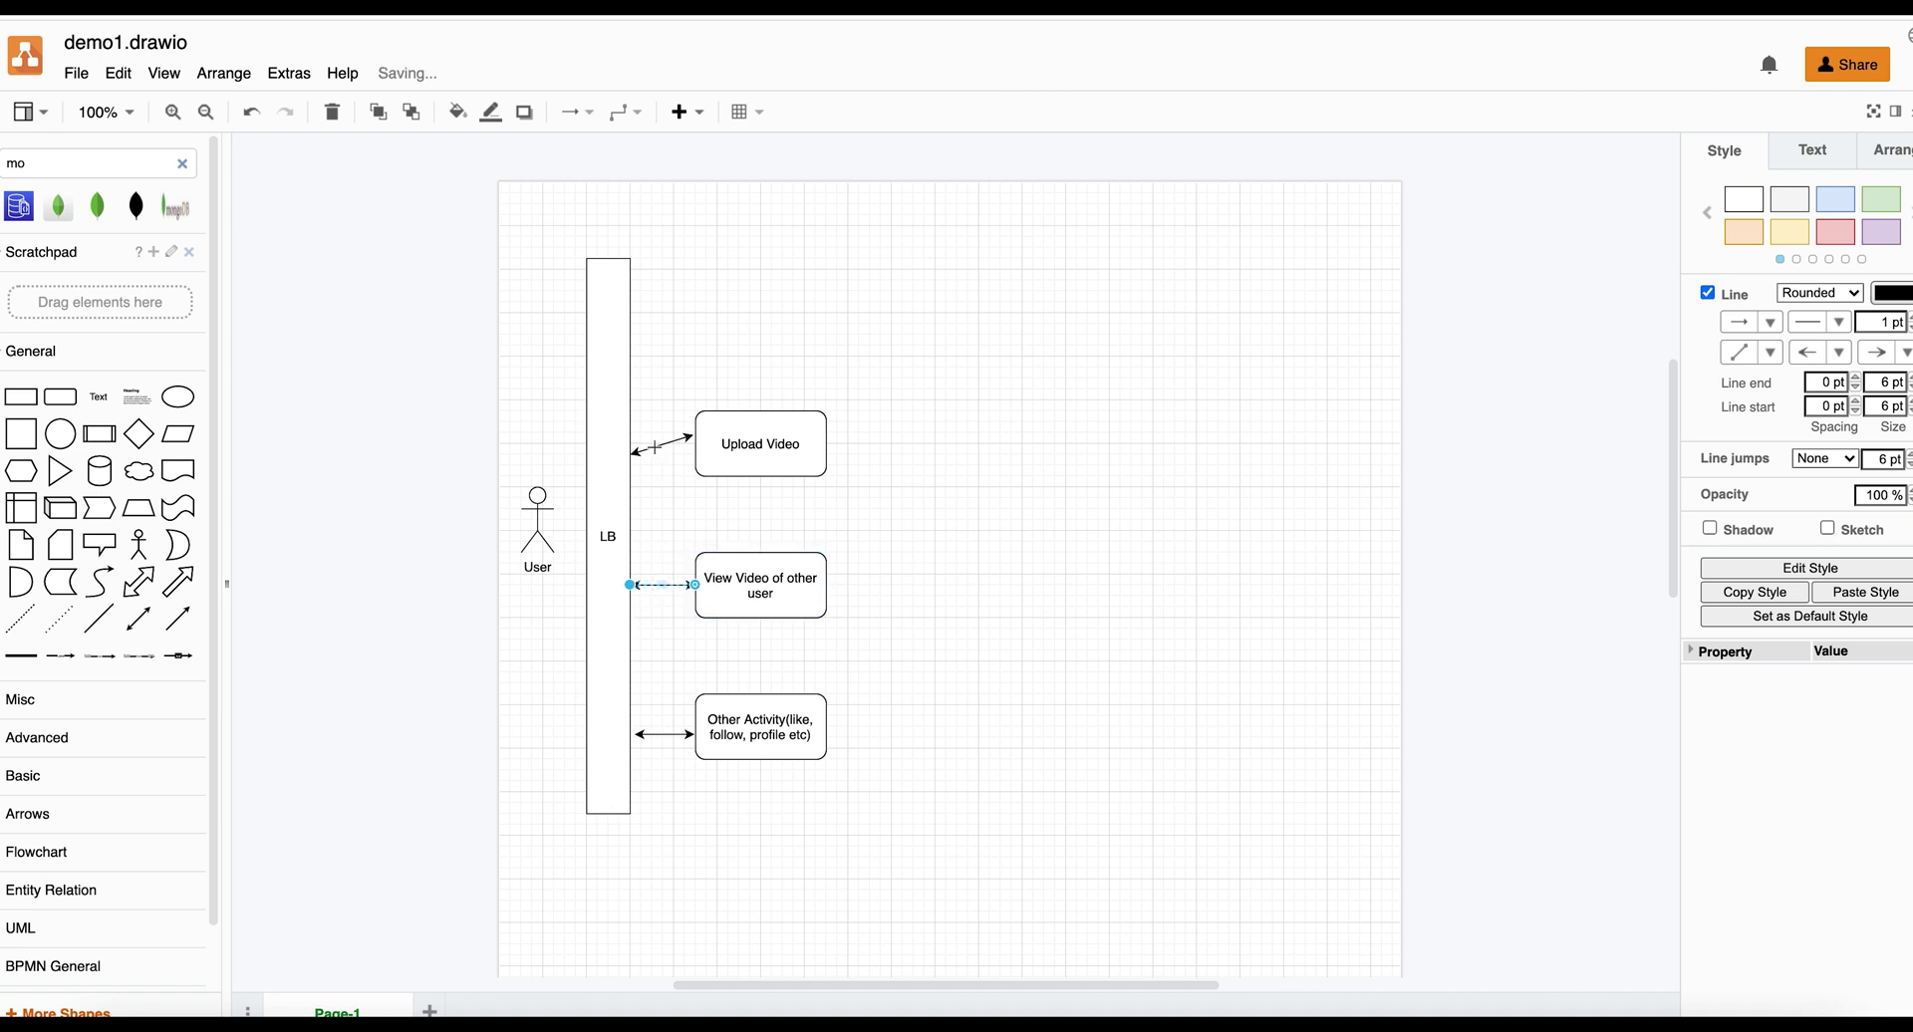
double_click(654, 446)
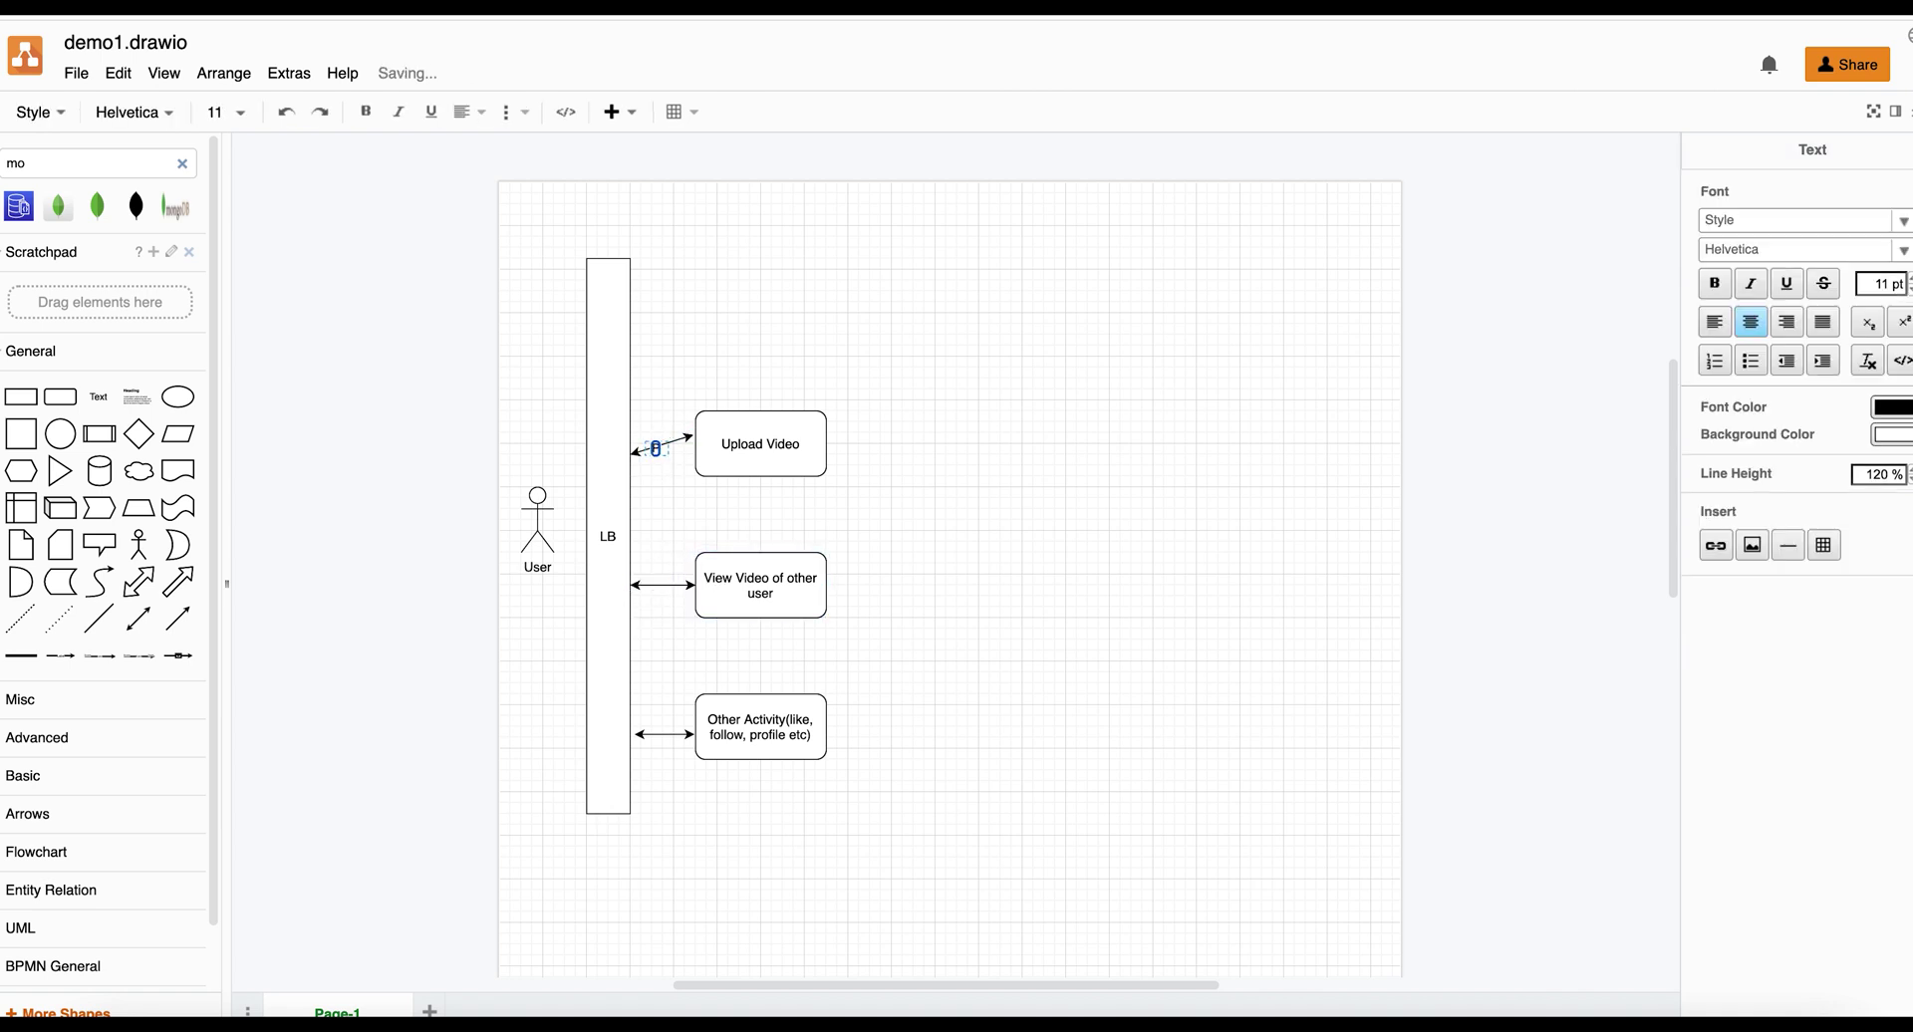
text(POST API)
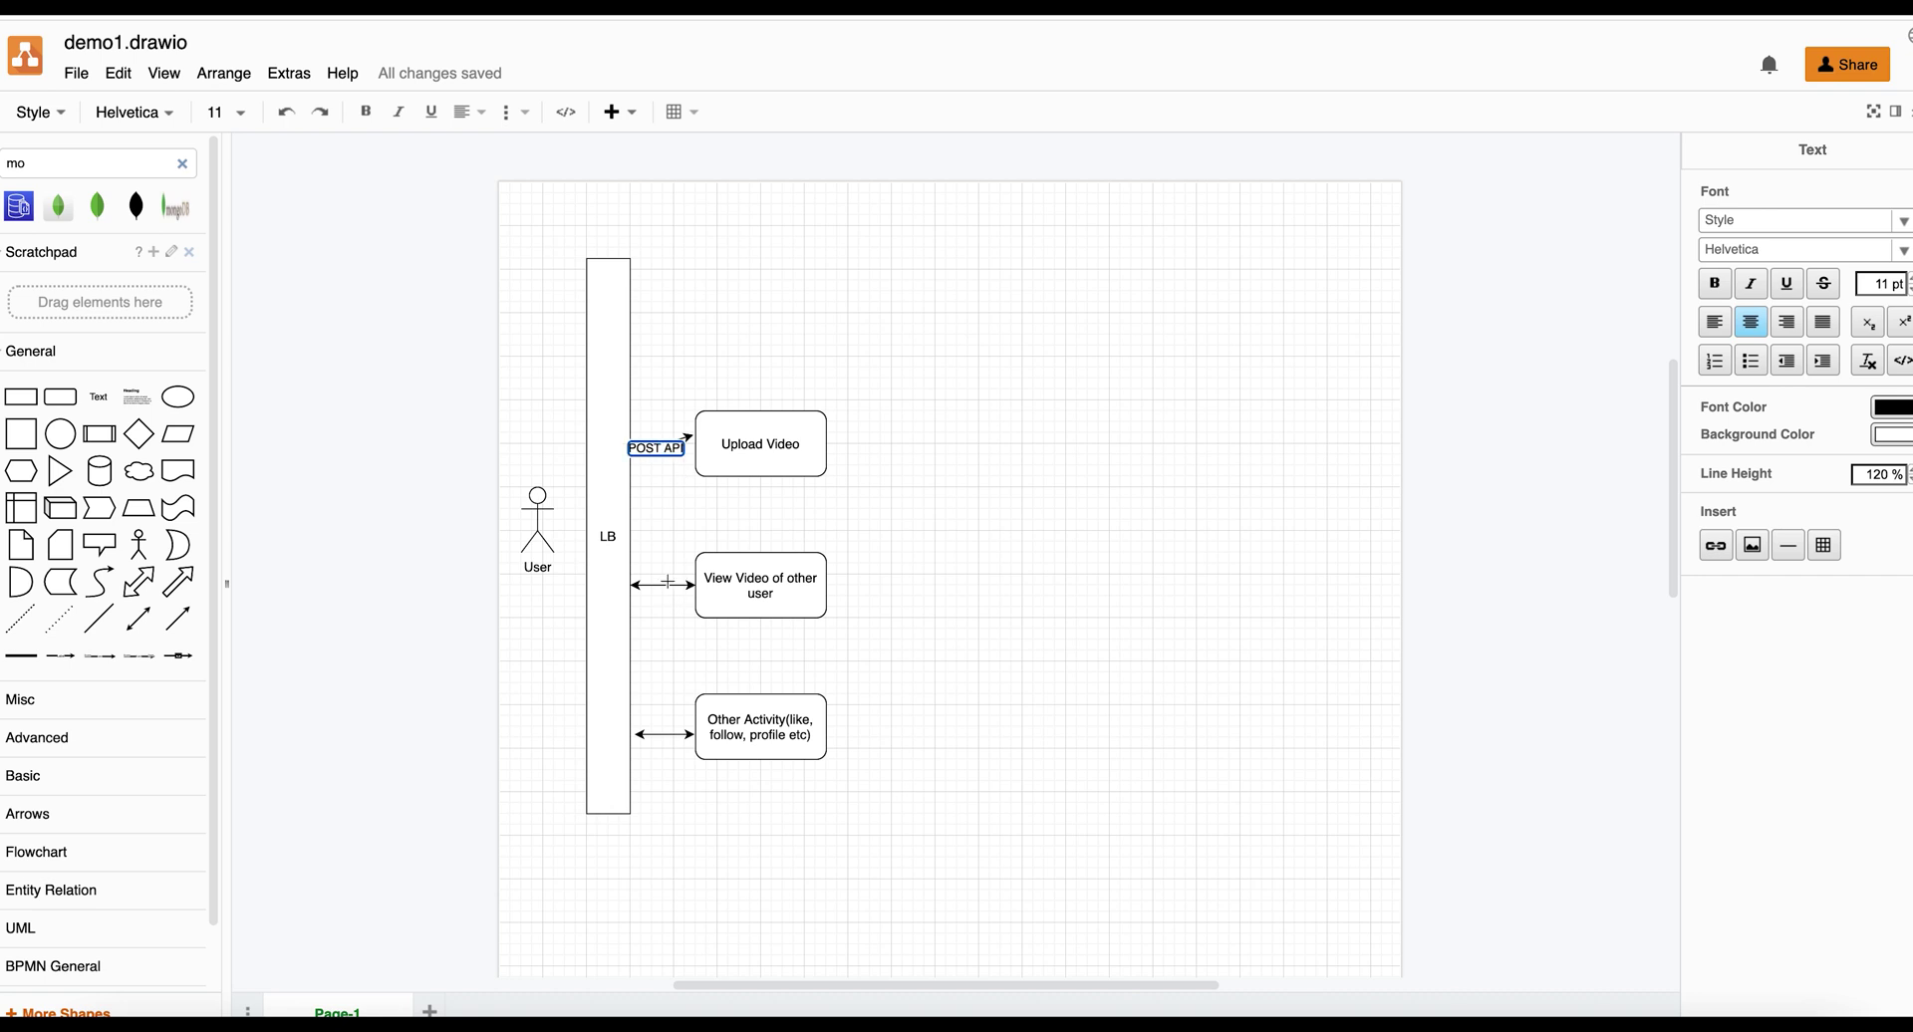
Step: Label the View Video of other user arrow "GET API" and the Other Activity arrow "POST" and "GET" on two lines
double_click(667, 586)
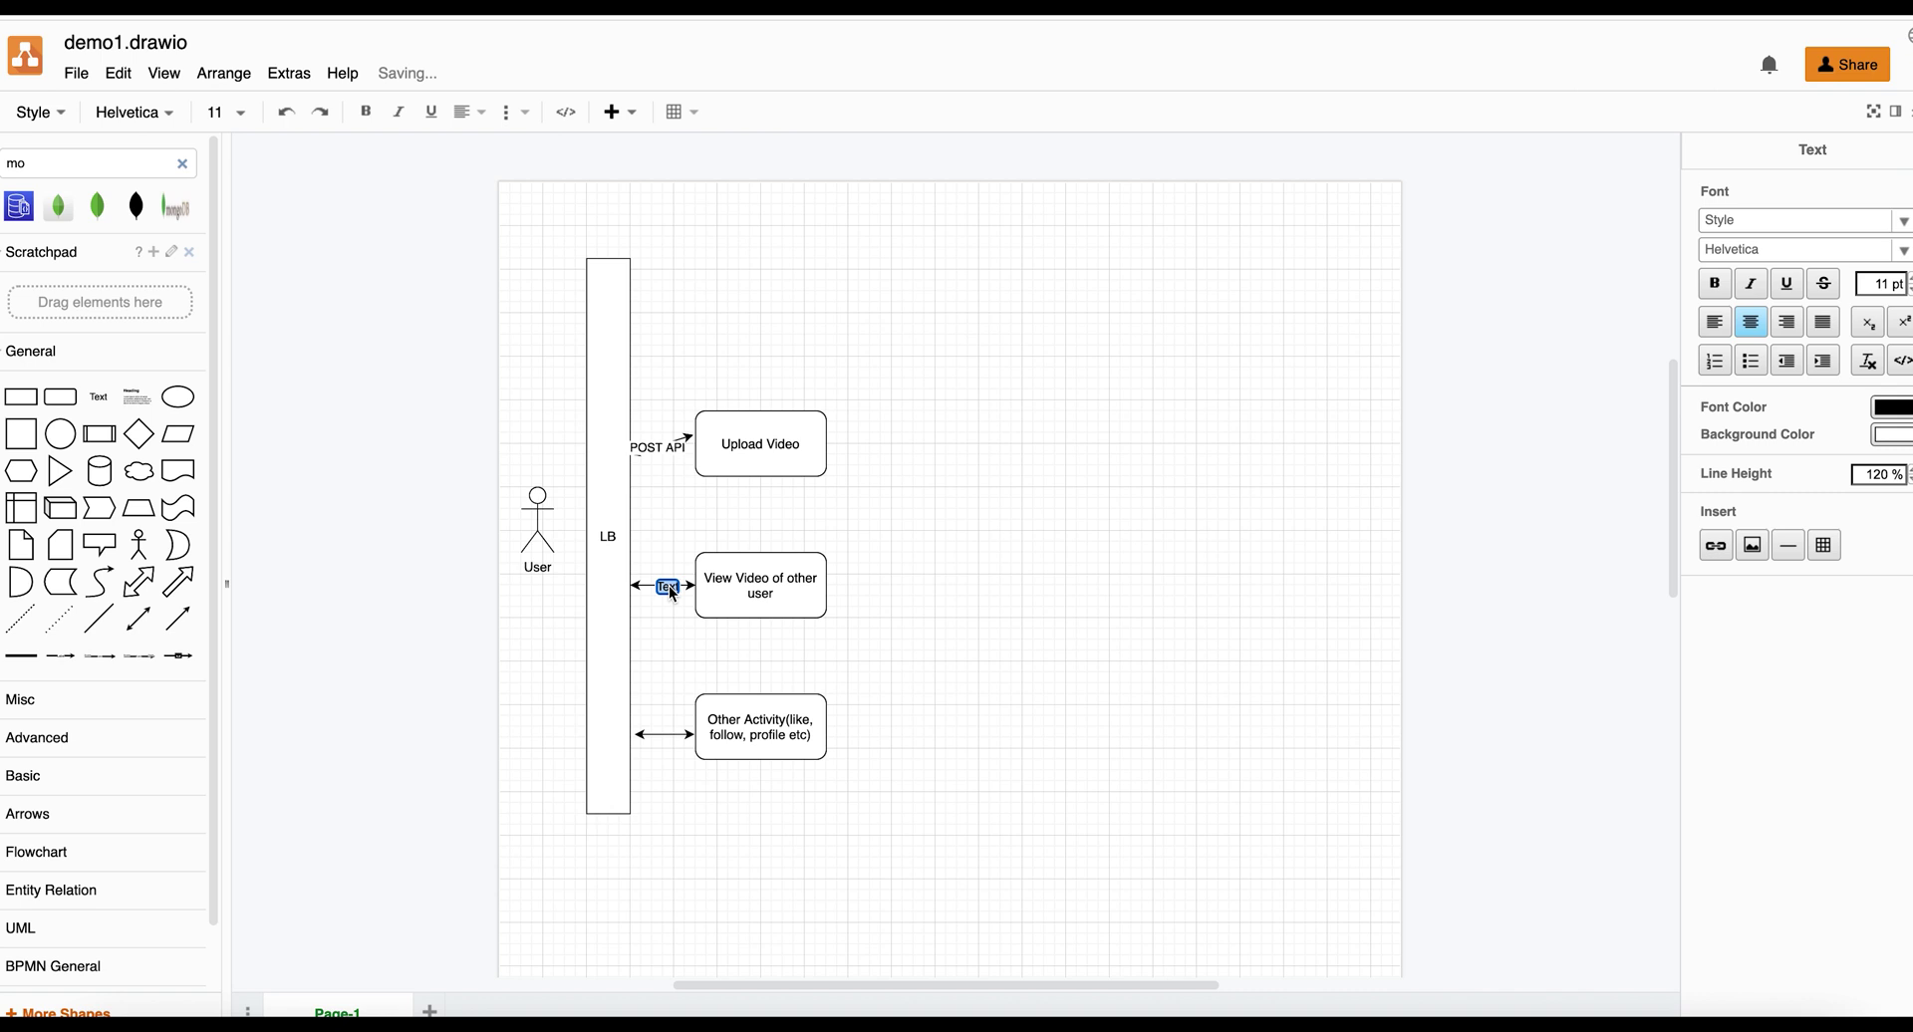
text(GET AP)
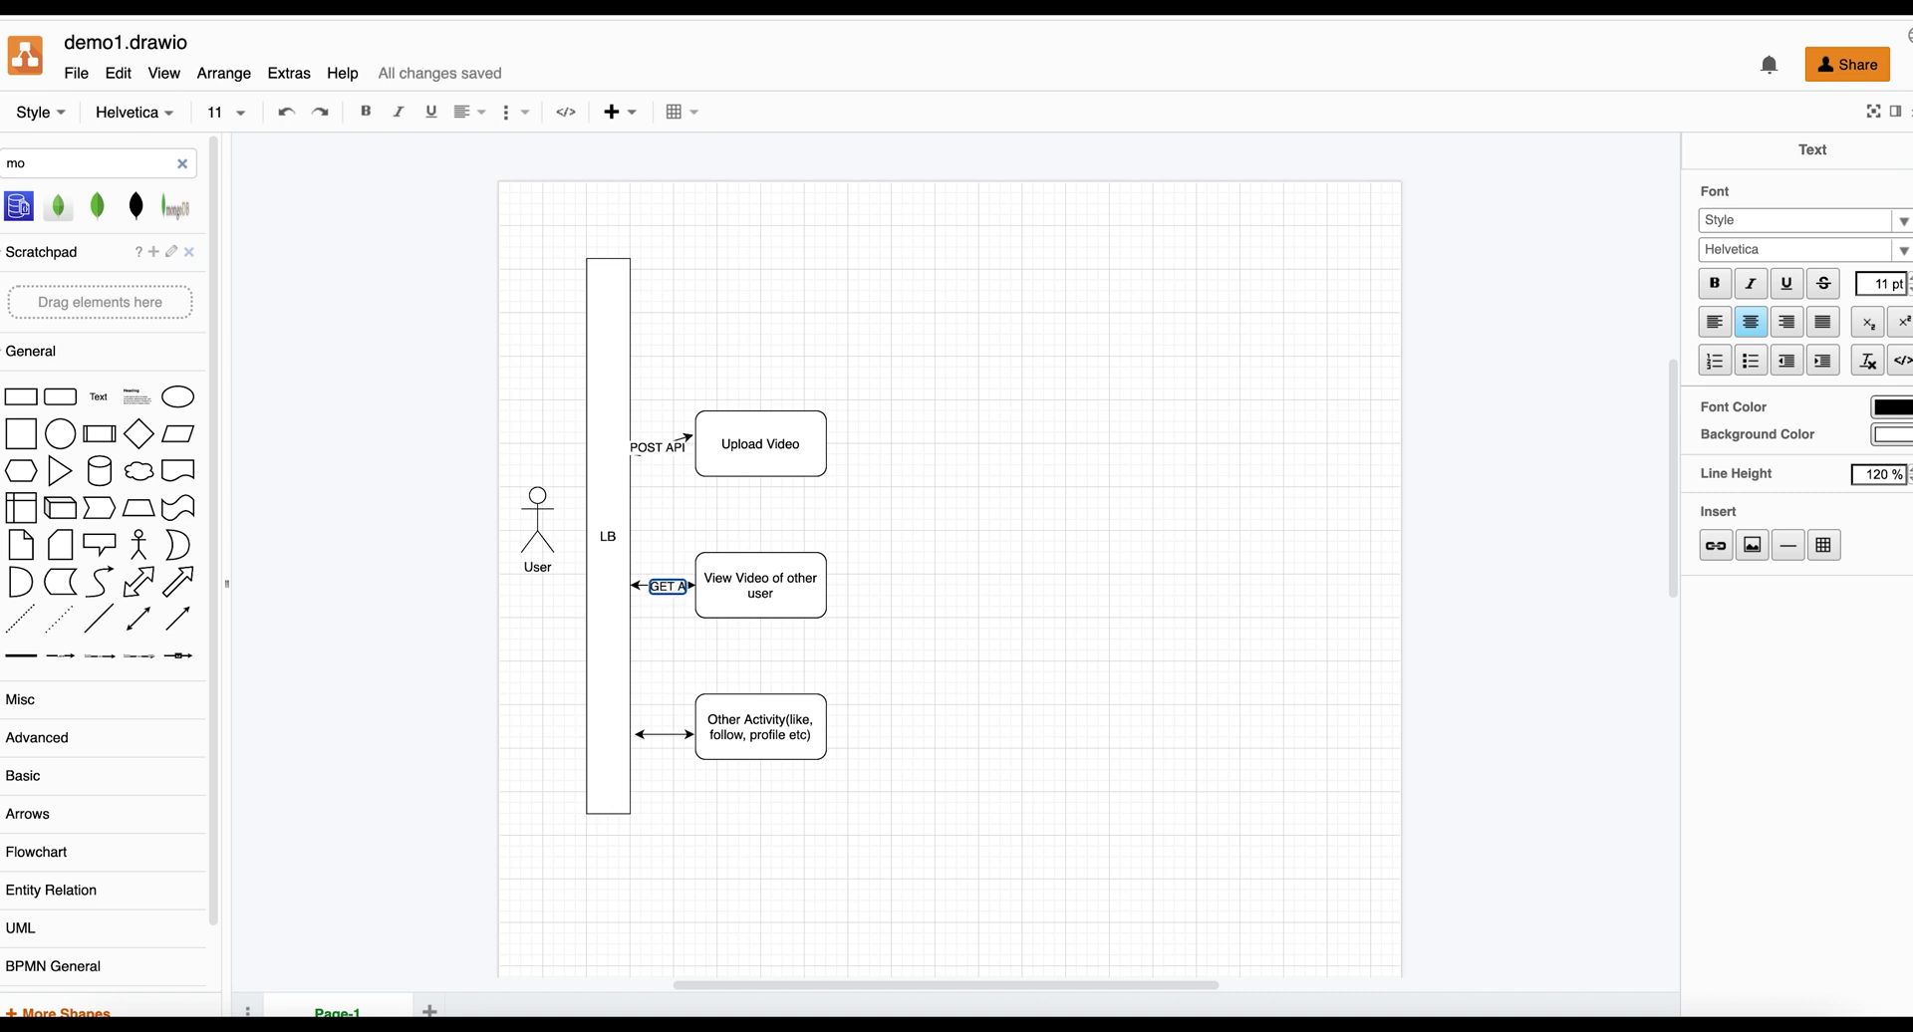
text(I)
double_click(668, 736)
text(POST)
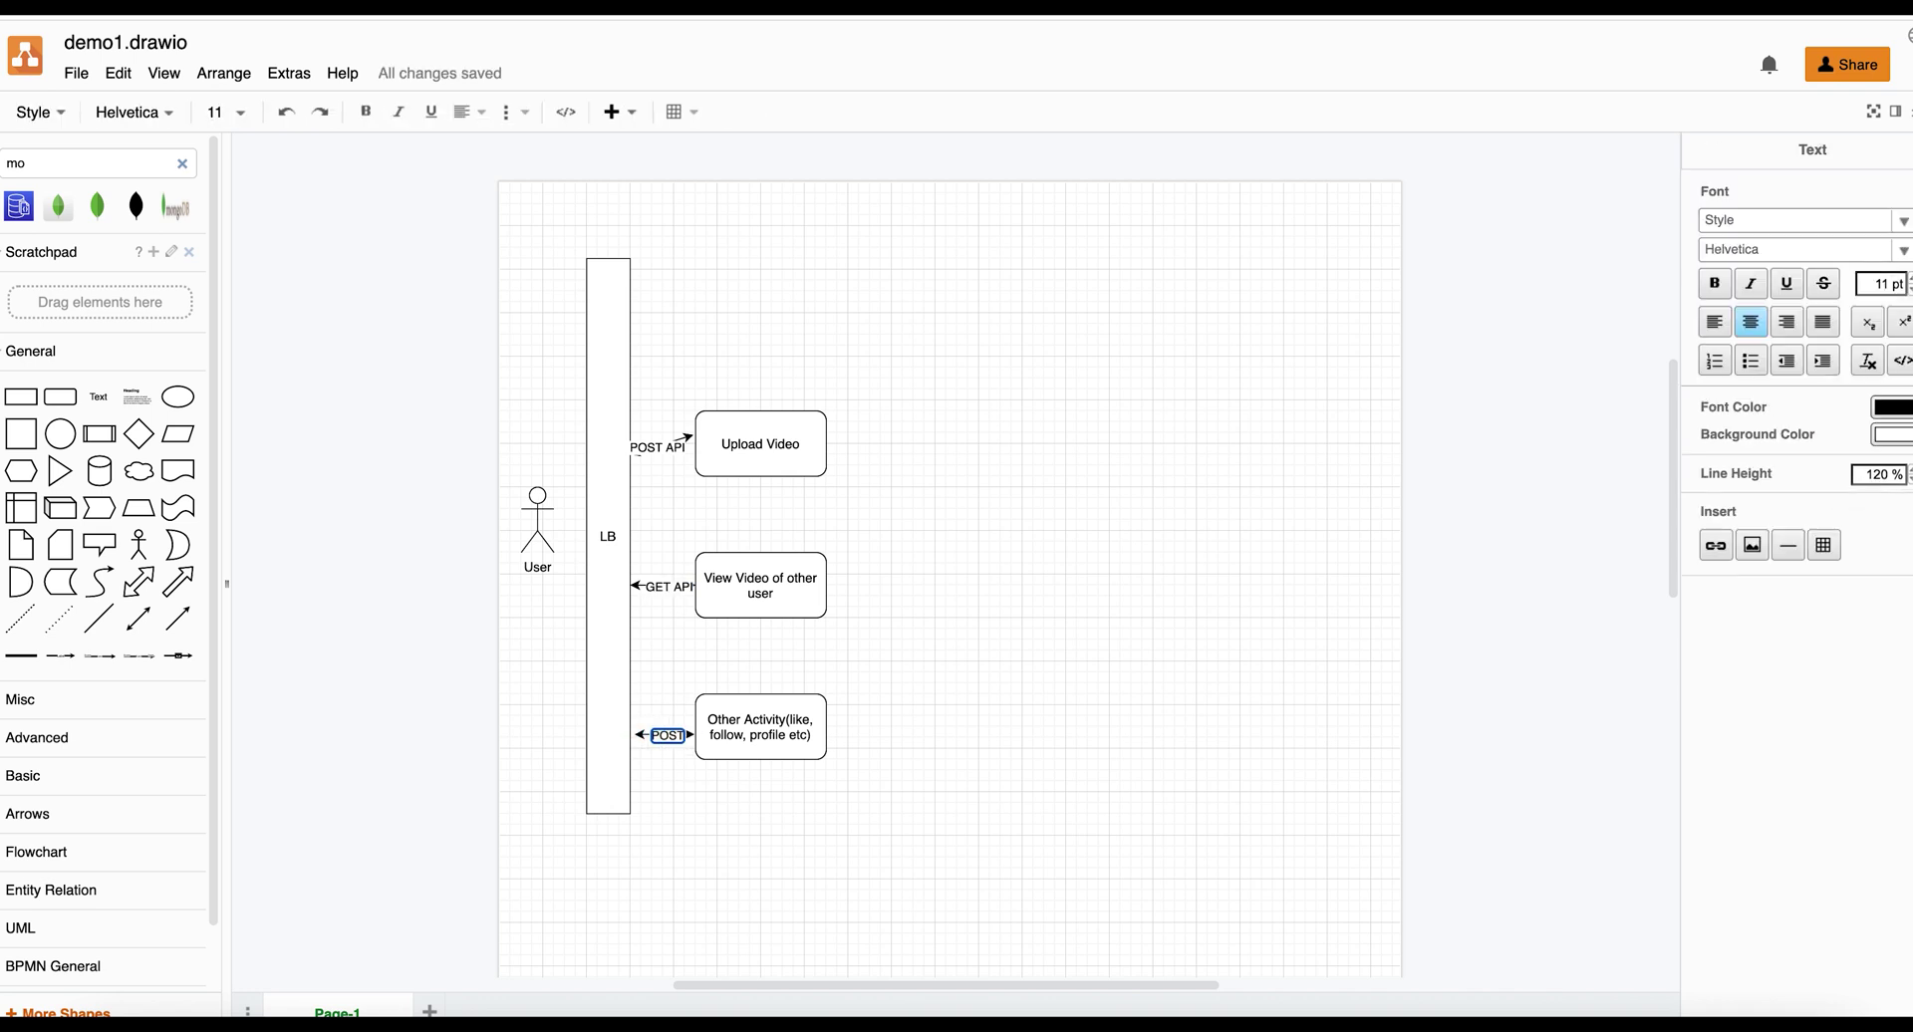
key(Return)
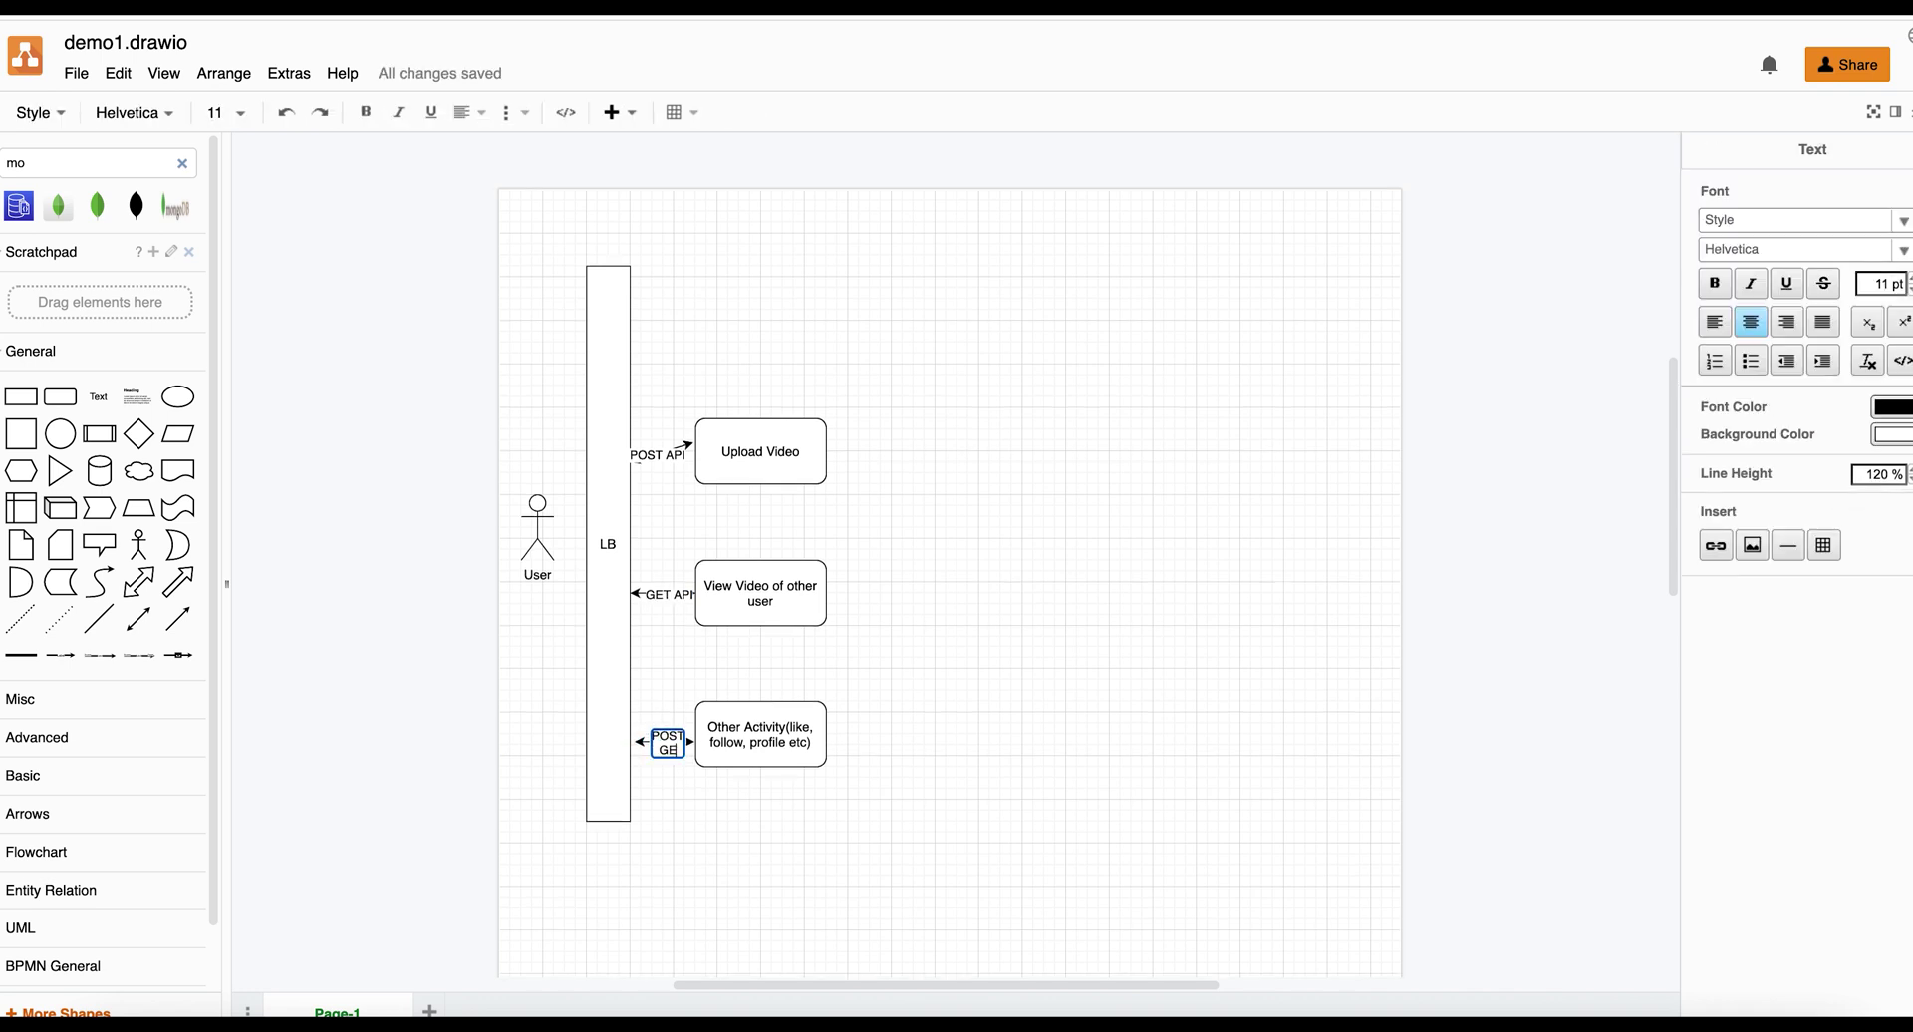
text(GET)
click(916, 709)
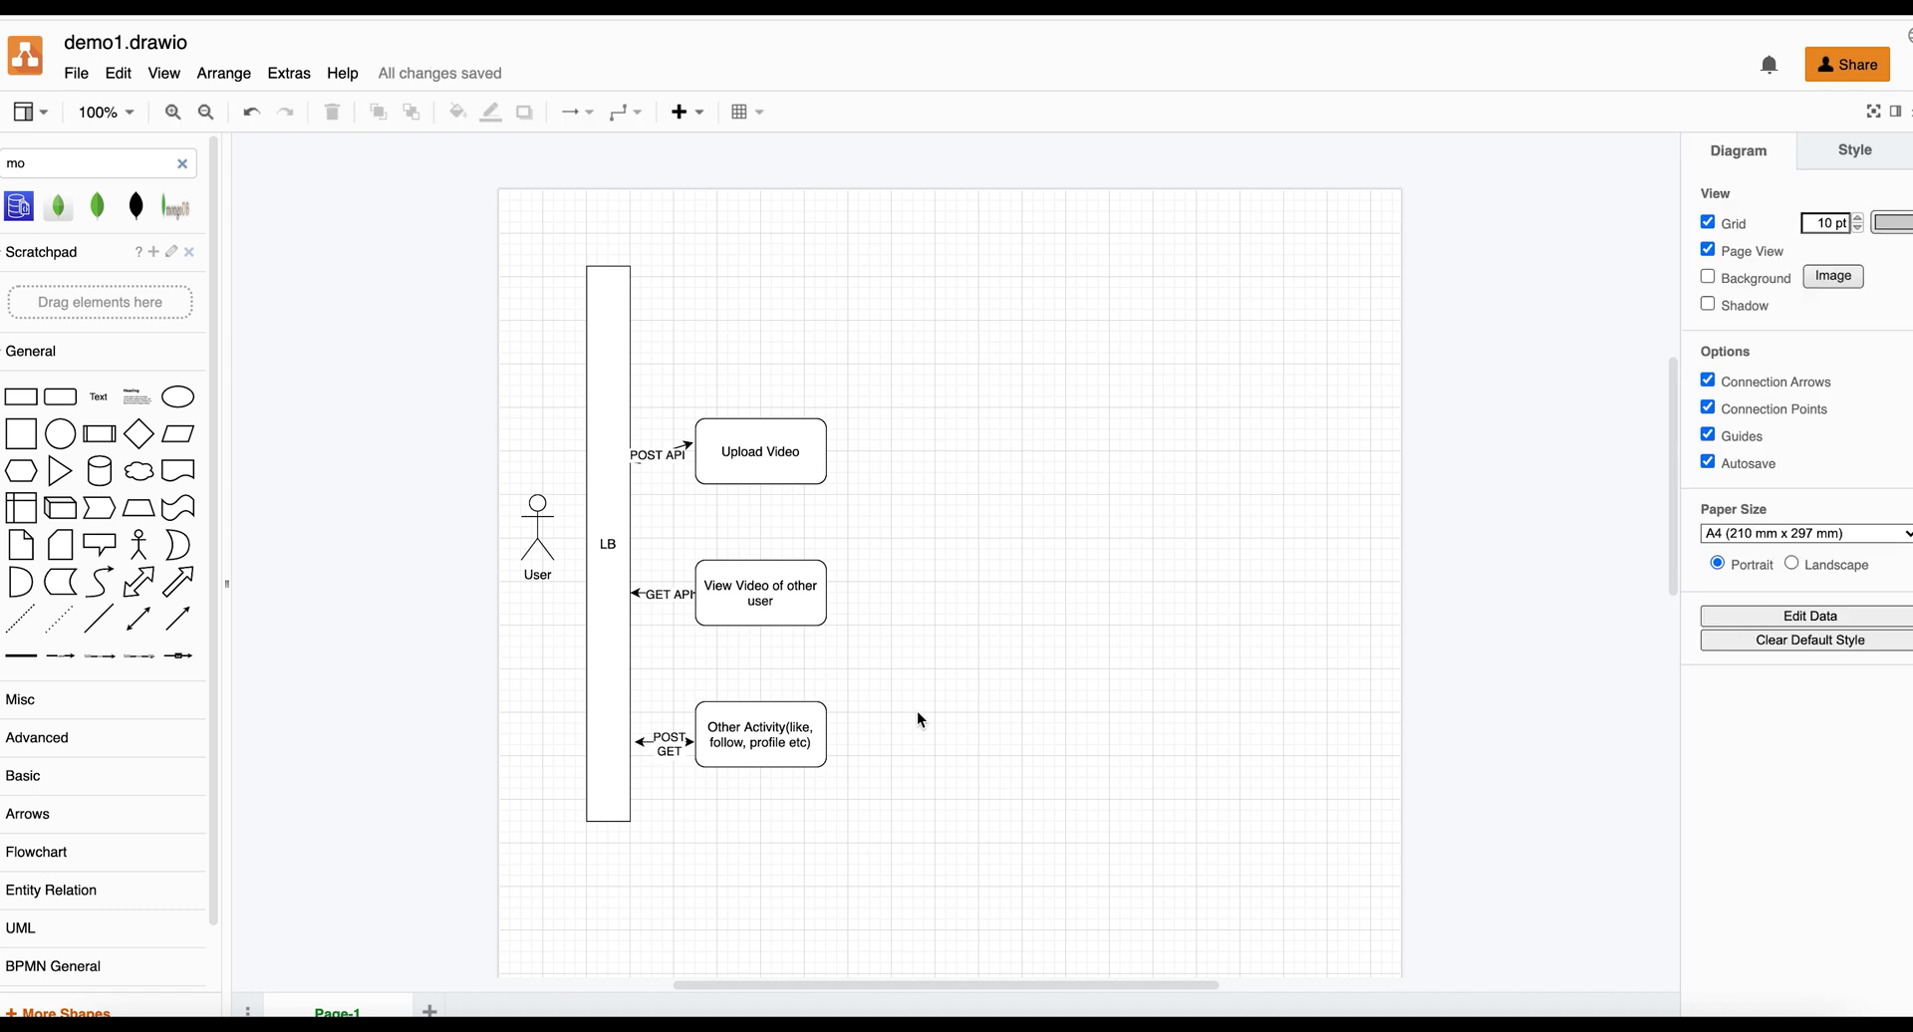
Step: Add a double-headed arrow between the User actor and the LB block
click(139, 618)
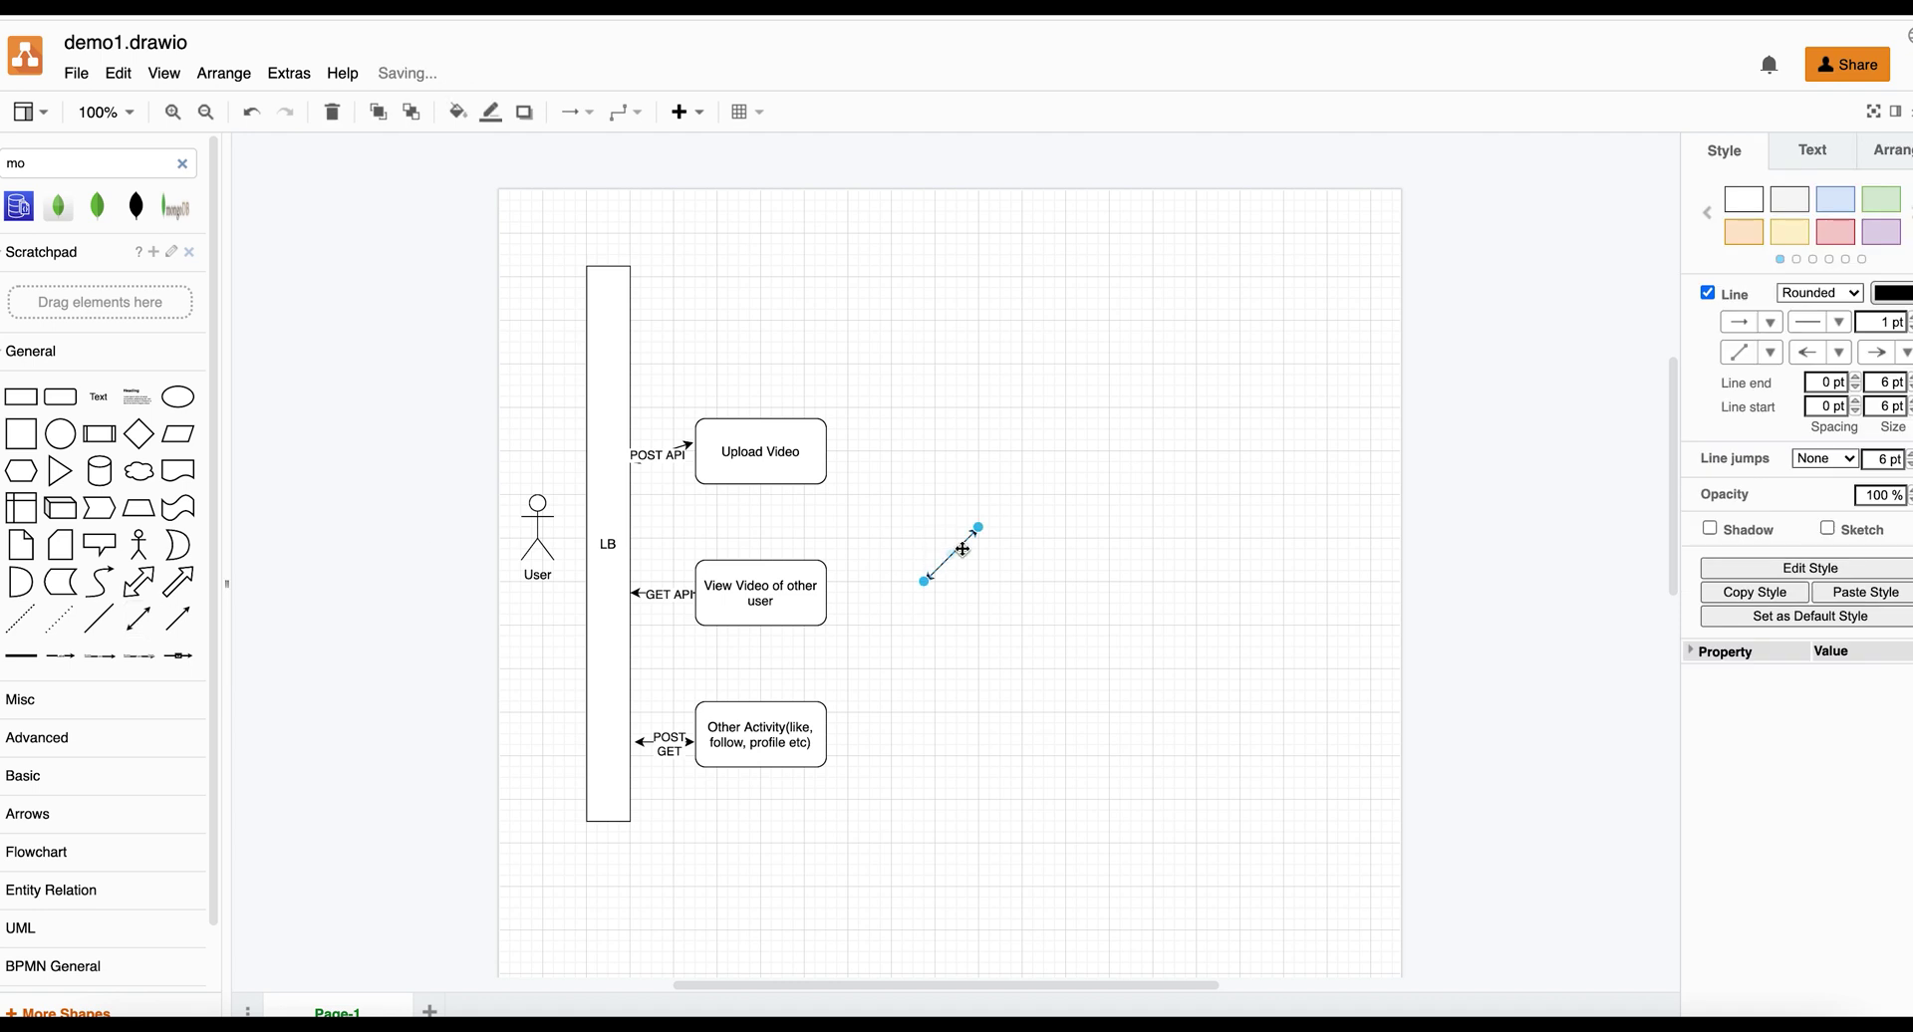
drag(962, 549, 591, 543)
click(973, 516)
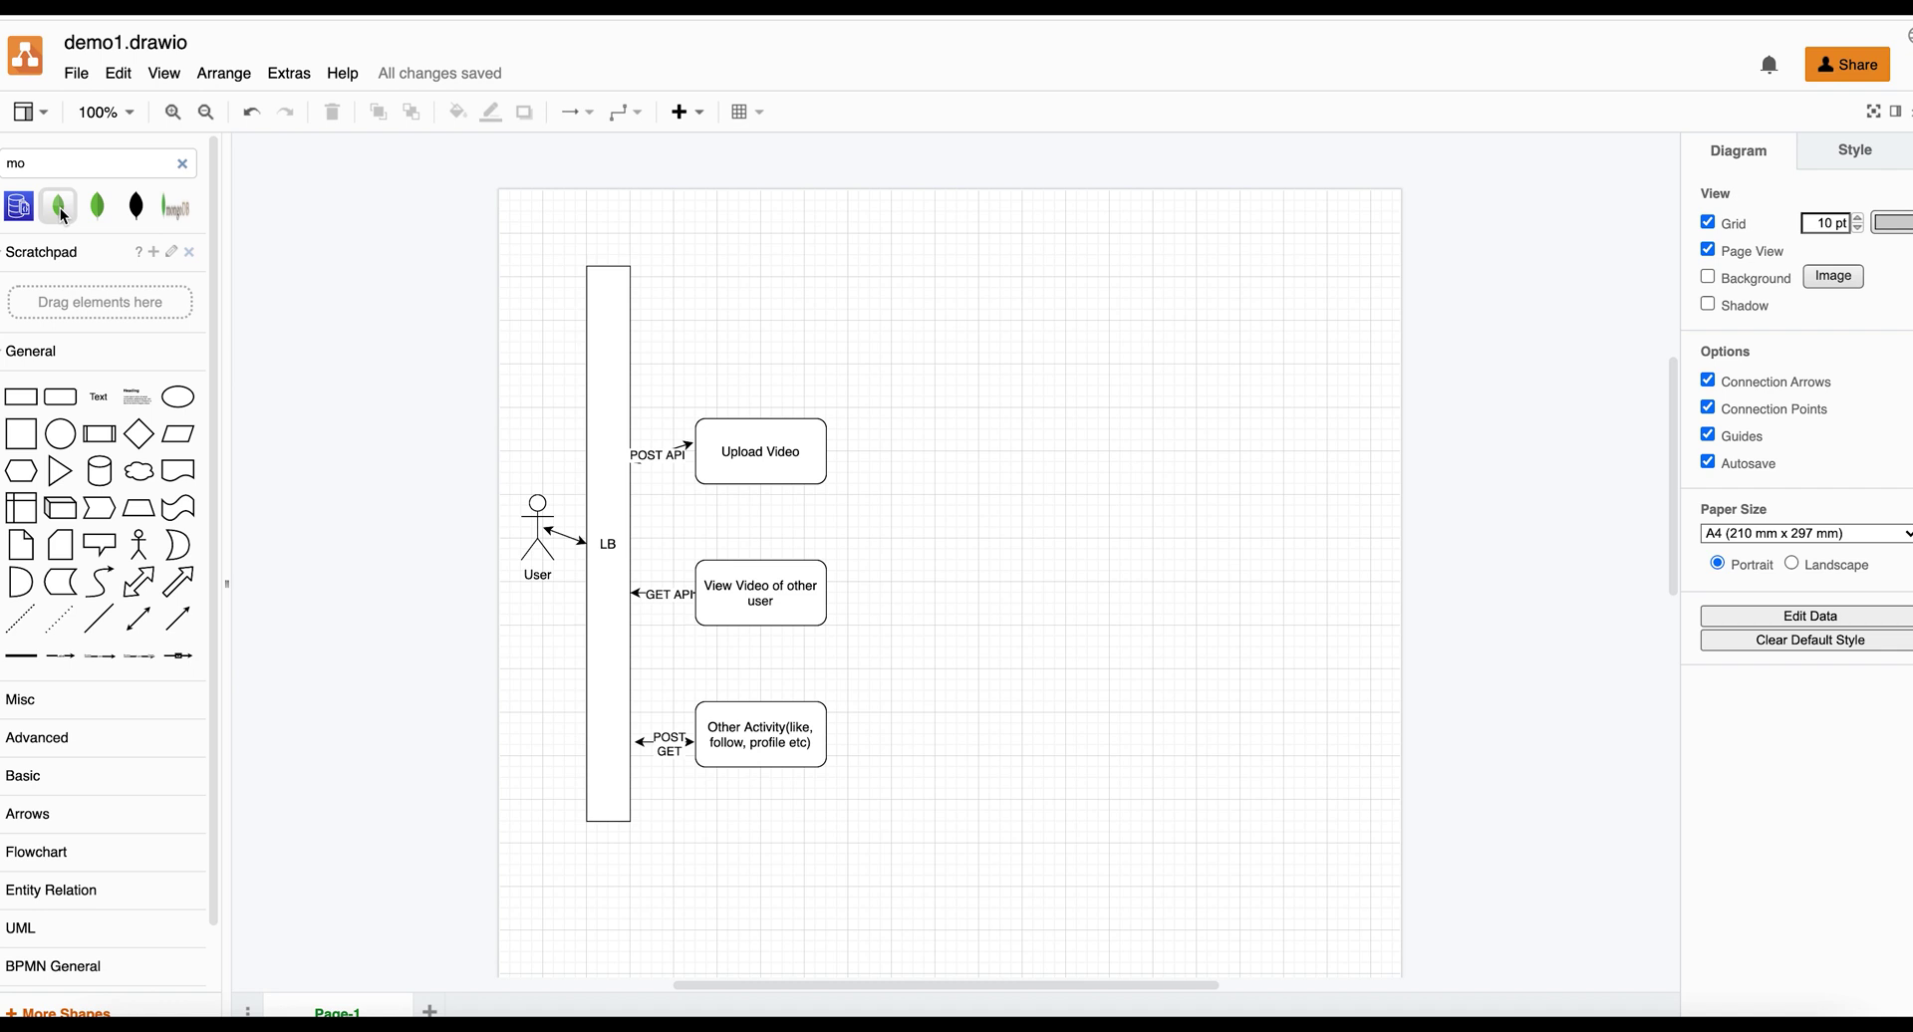
Step: Place a MongoDb icon well to the right of the Upload Video box and shrink it to about two thirds size
mouse_move(60, 206)
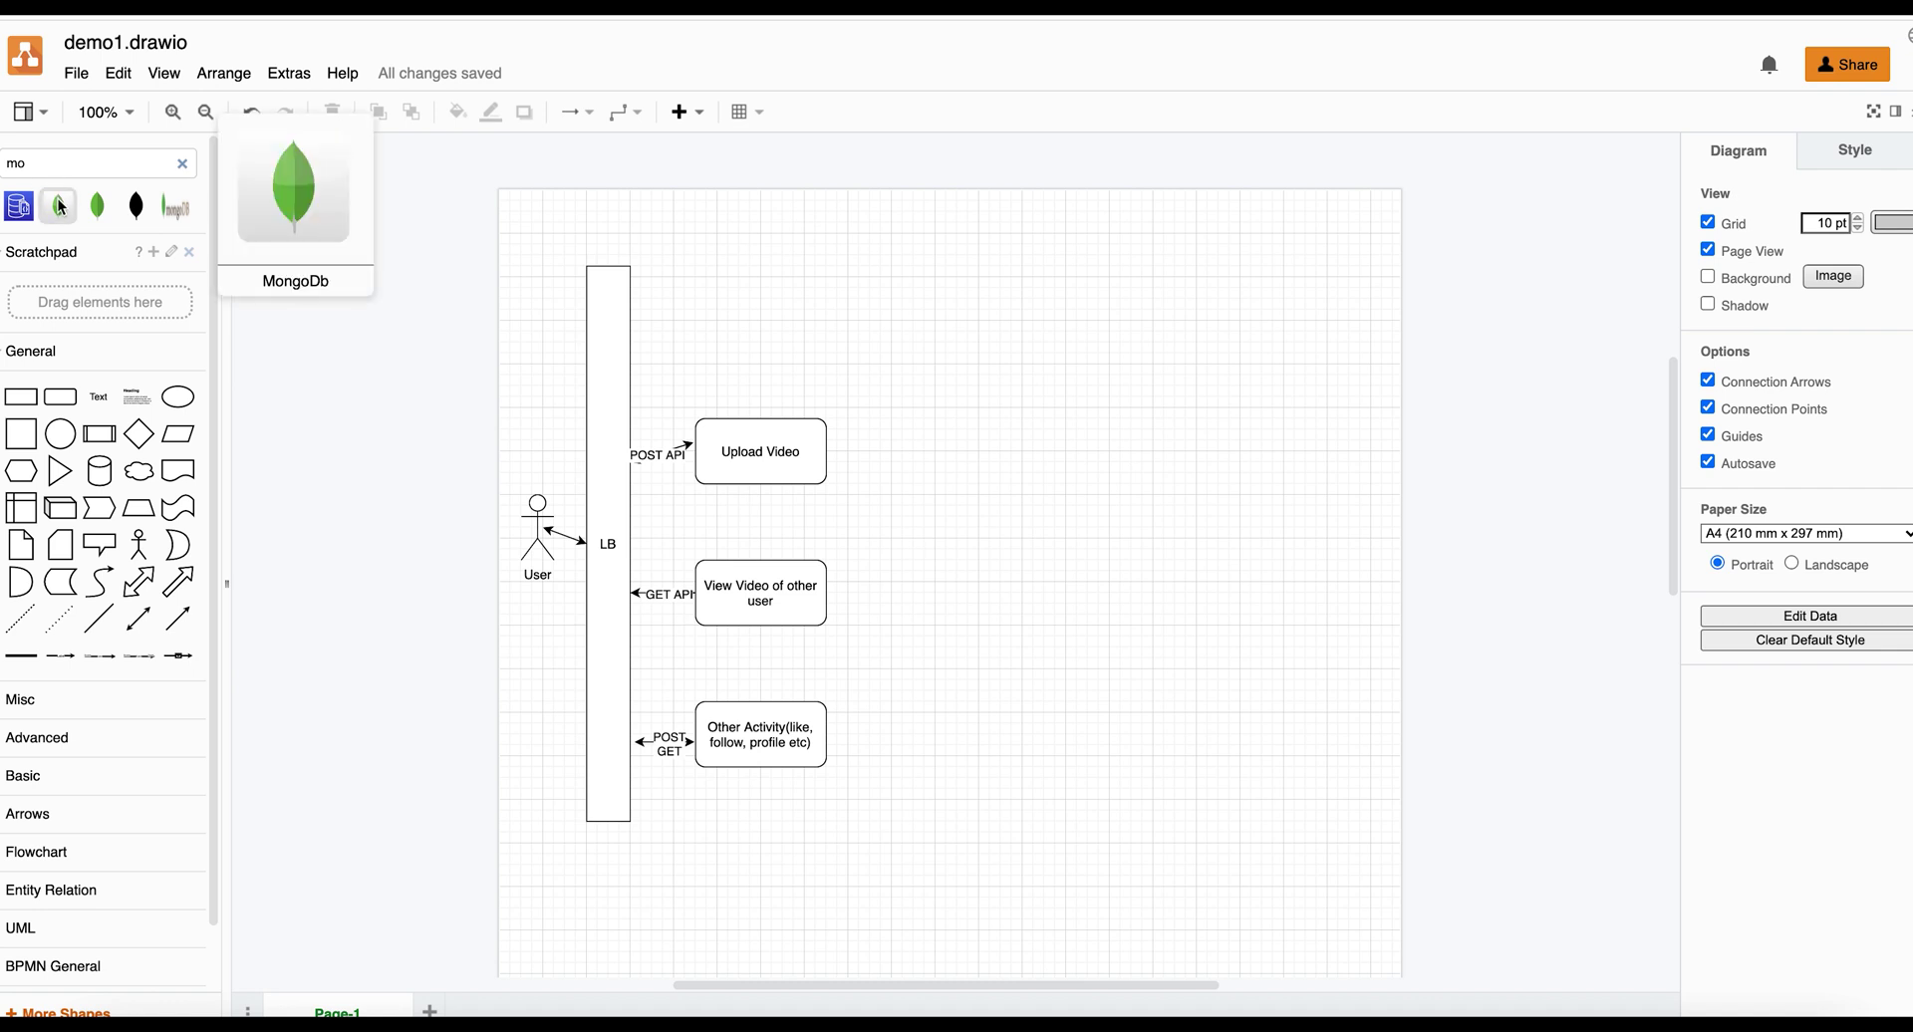
drag(59, 207, 1084, 389)
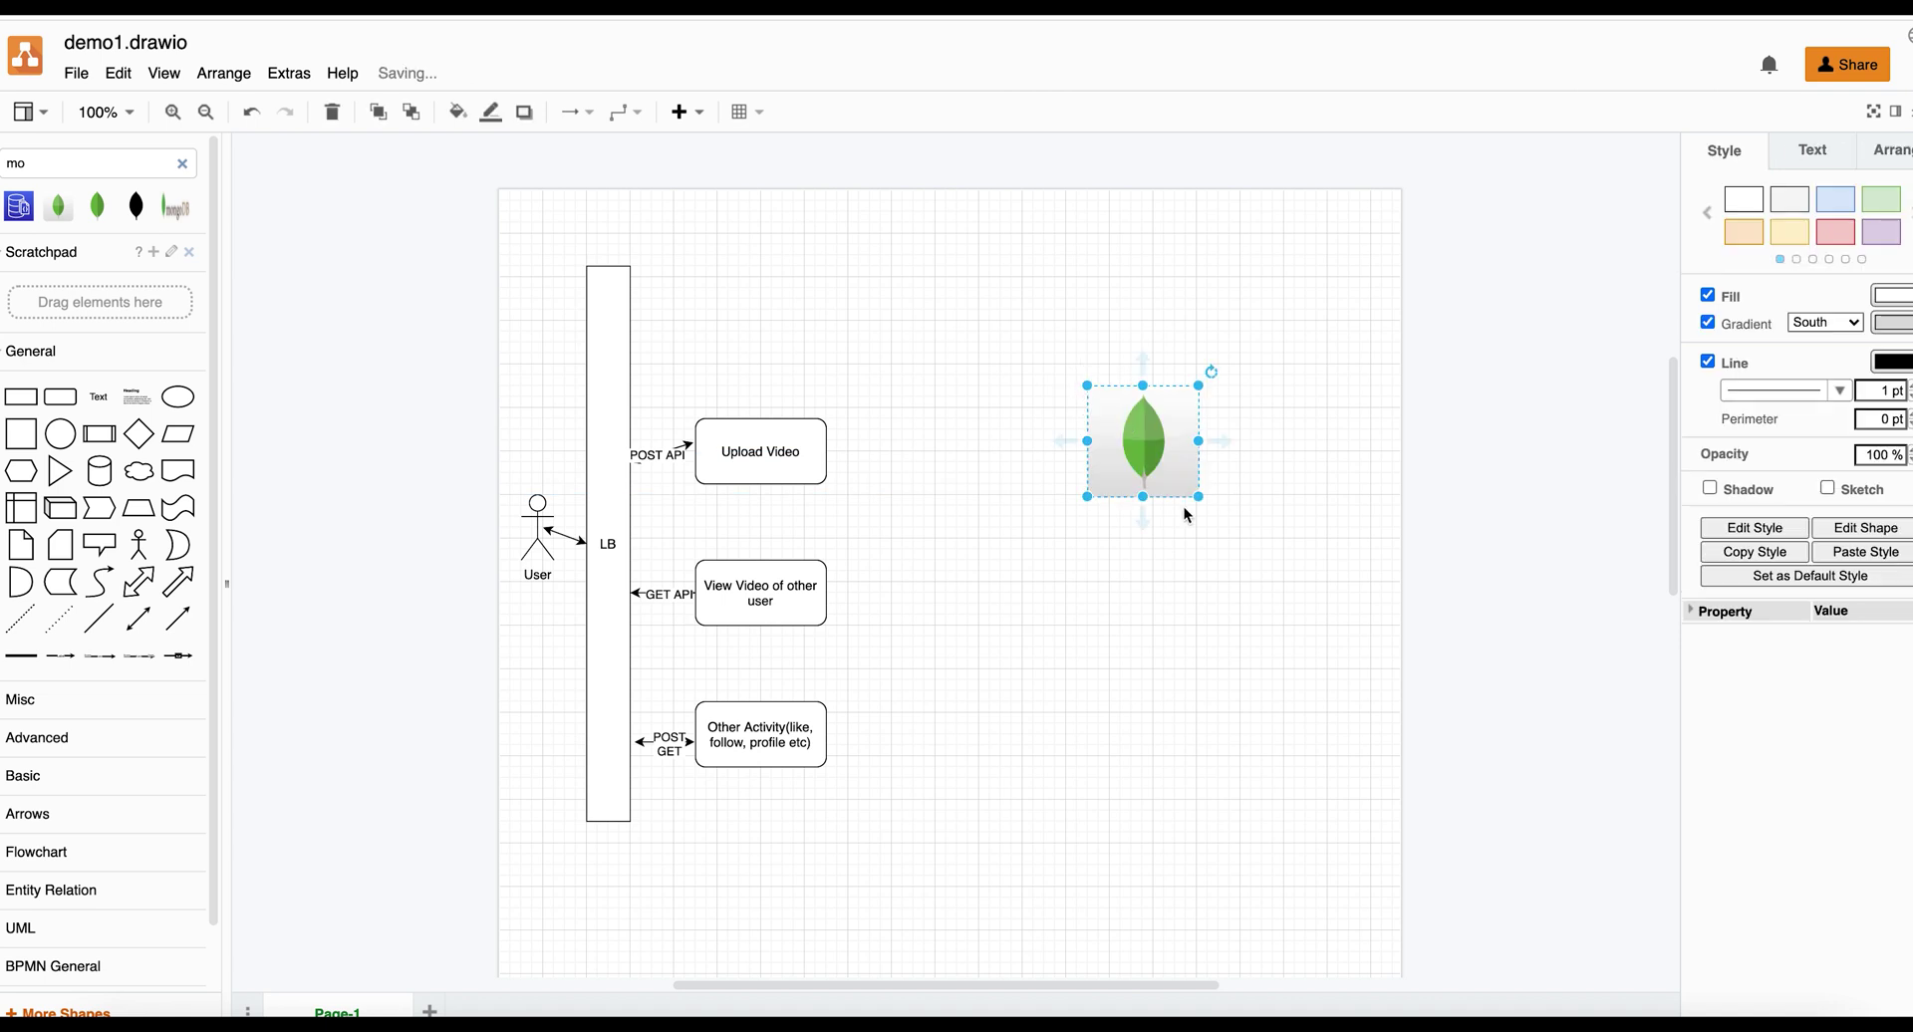
drag(1197, 497, 1164, 461)
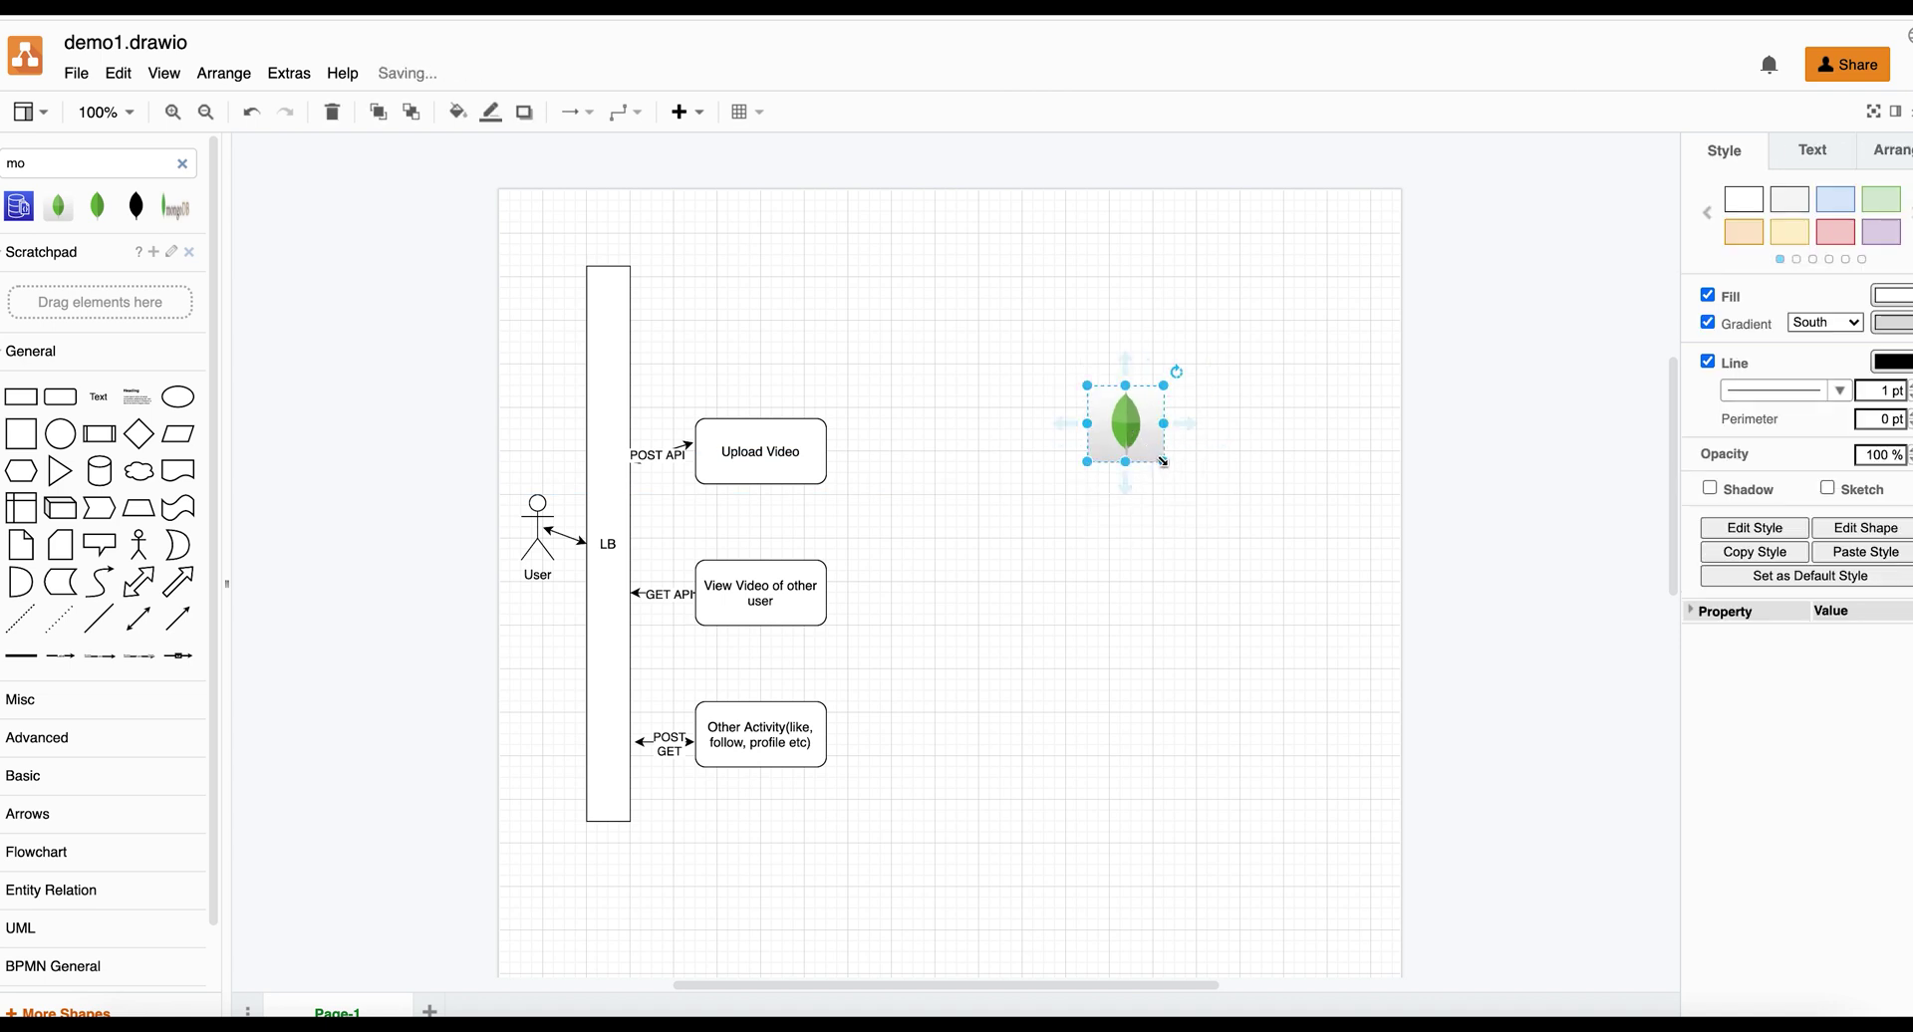
Step: Label the MongoDb icon "NOSQL(Unstrucutred data)"
double_click(1135, 432)
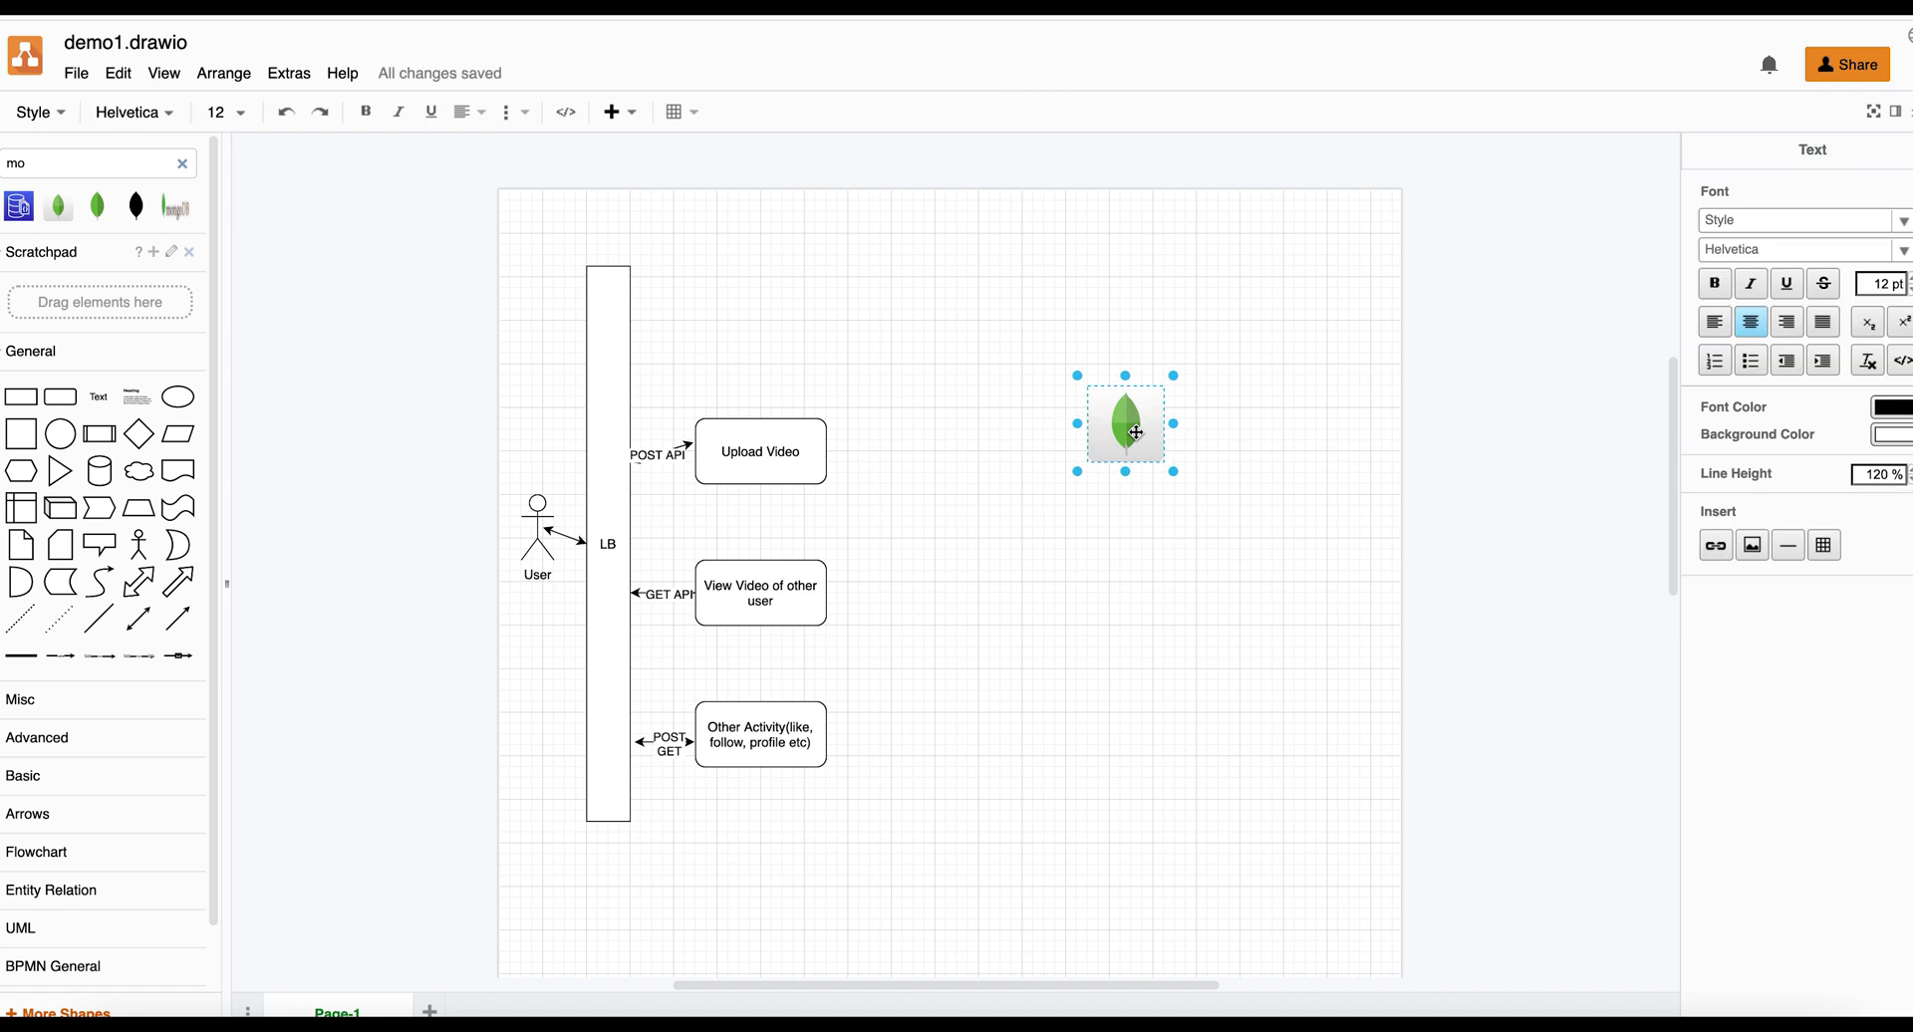
text(uns)
text(trucutred)
text( data)
text(NOSQL()
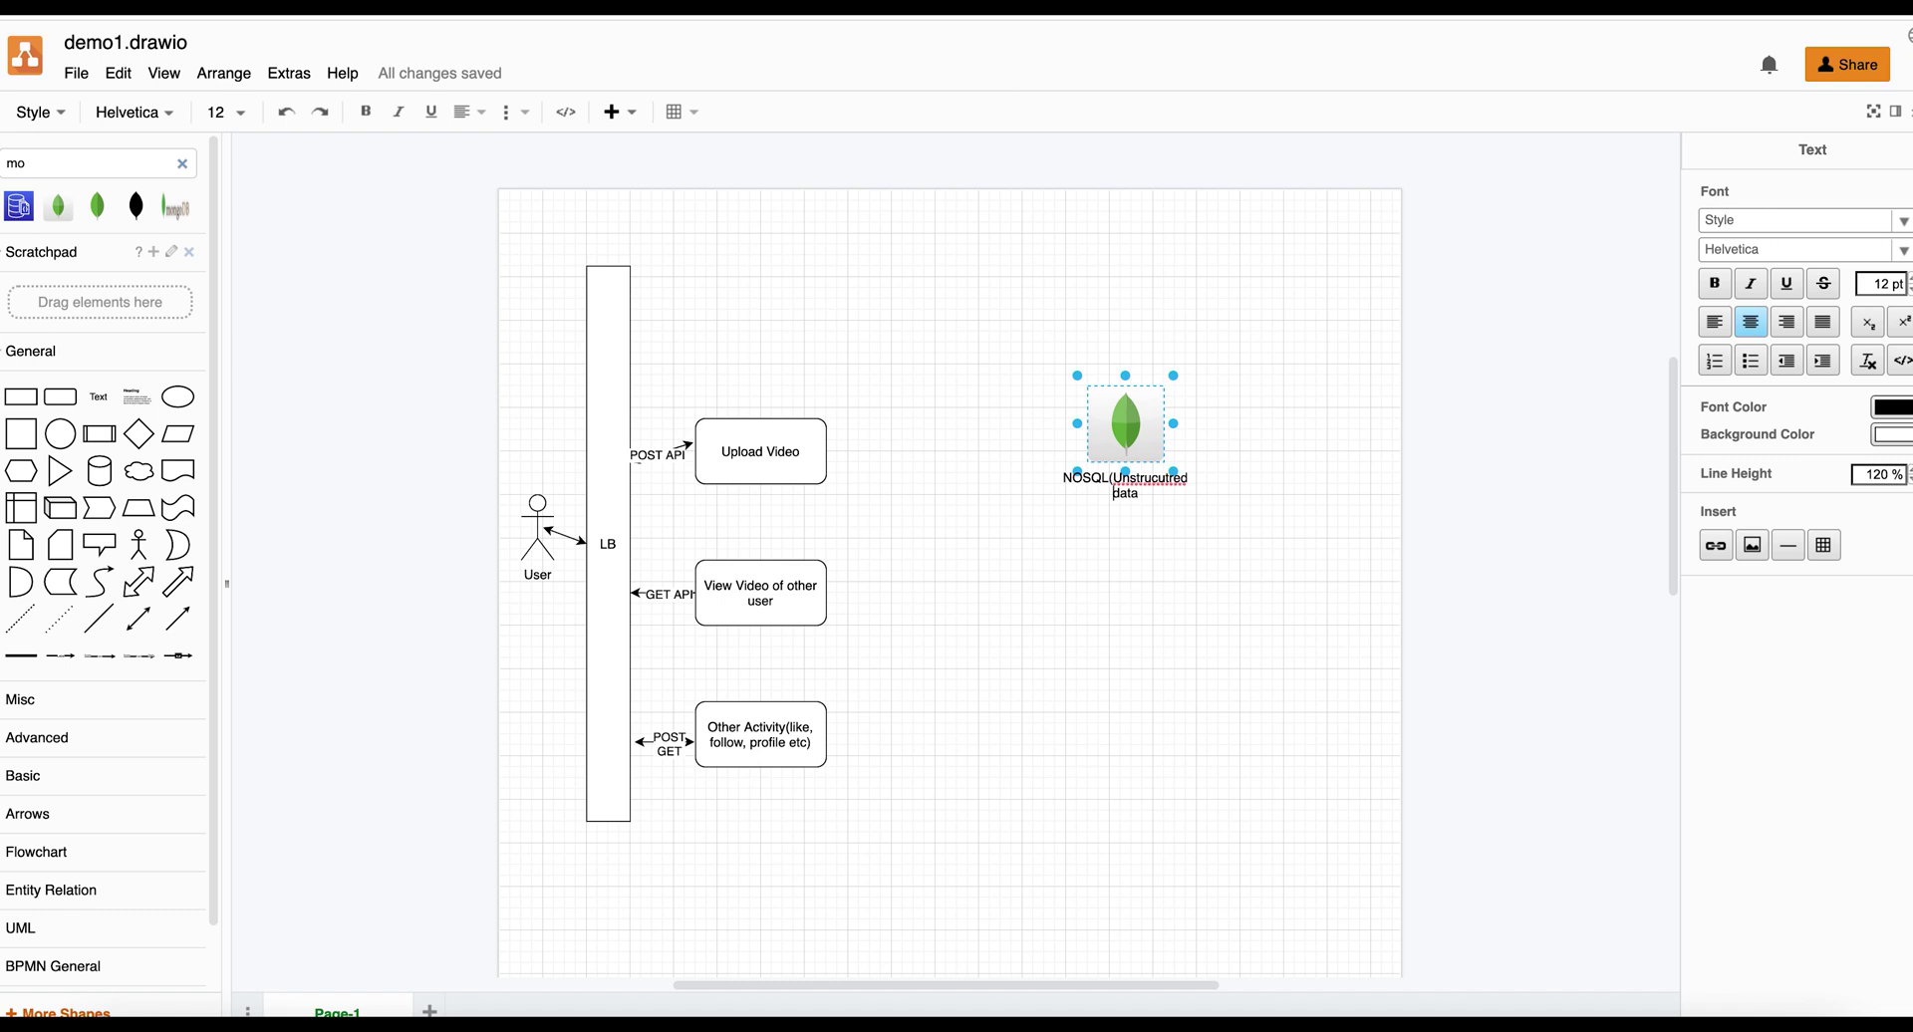
text())
click(1052, 524)
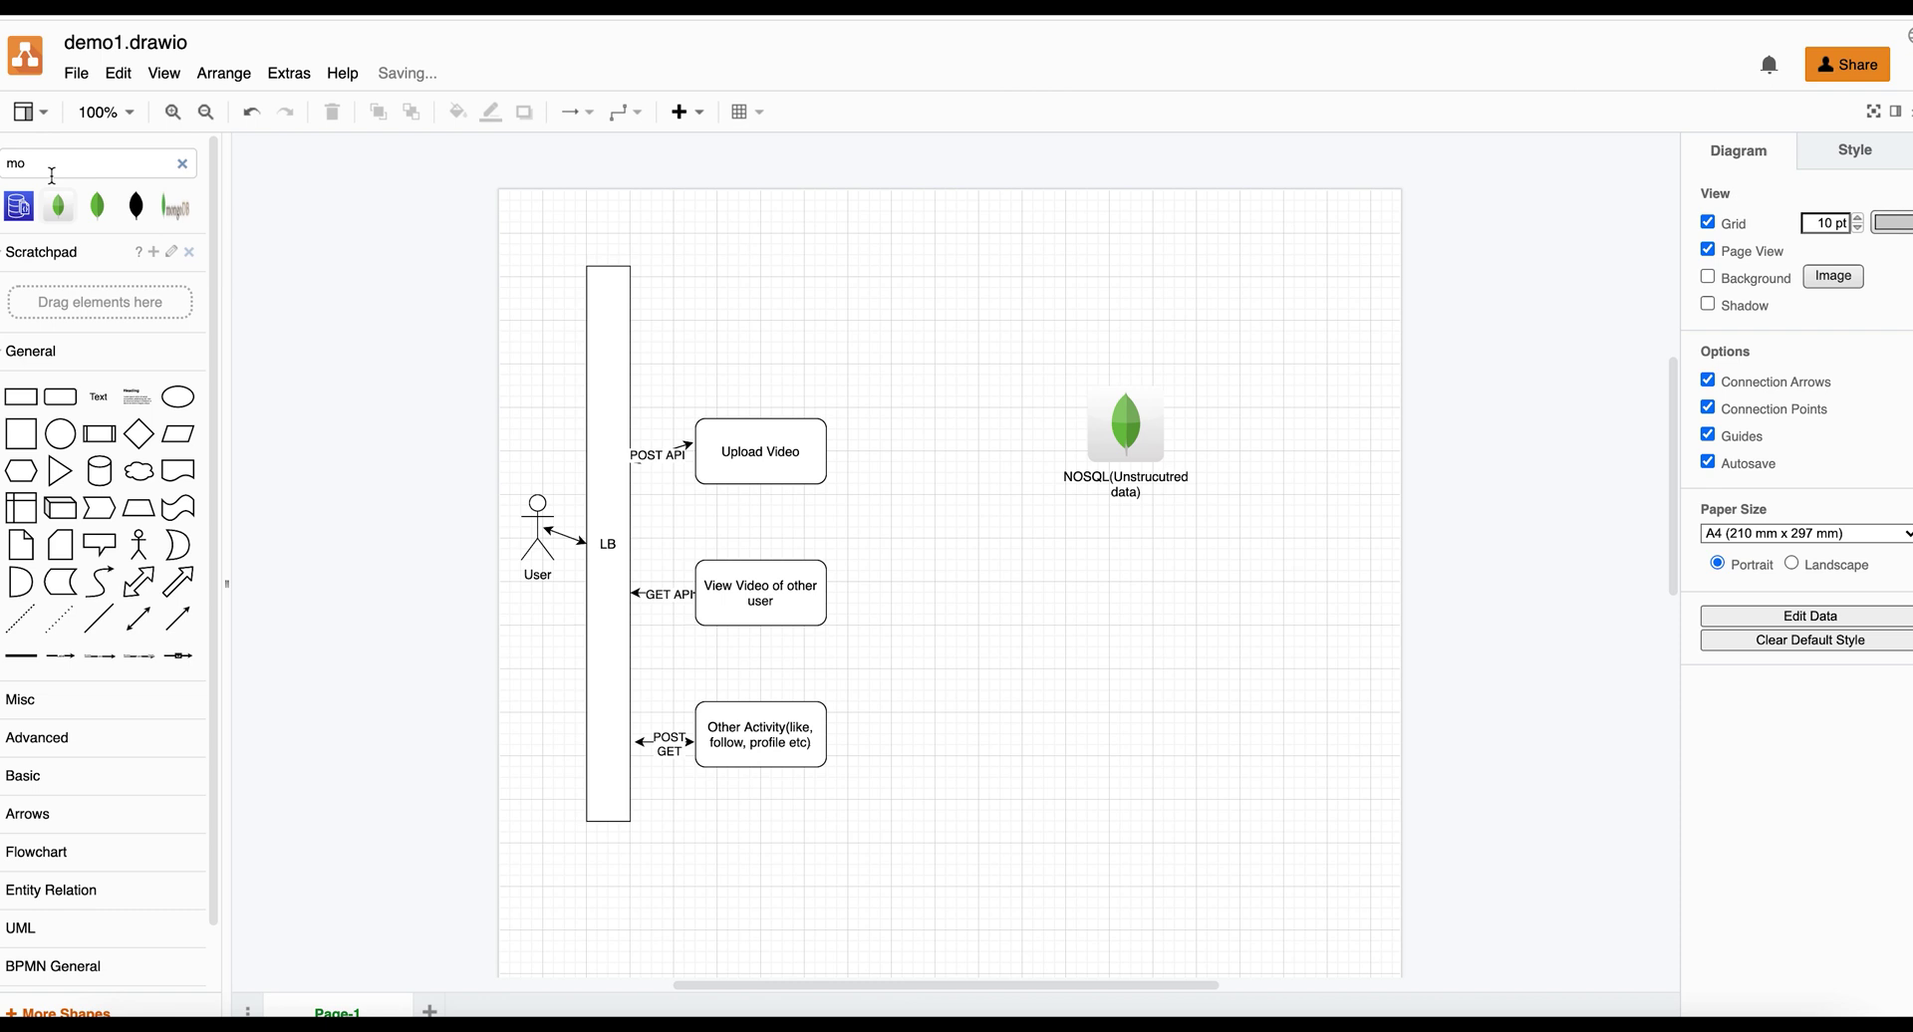
Step: Search the shape library for "DB" and place a database cylinder below the MongoDb icon
click(181, 163)
text(DB)
key(Return)
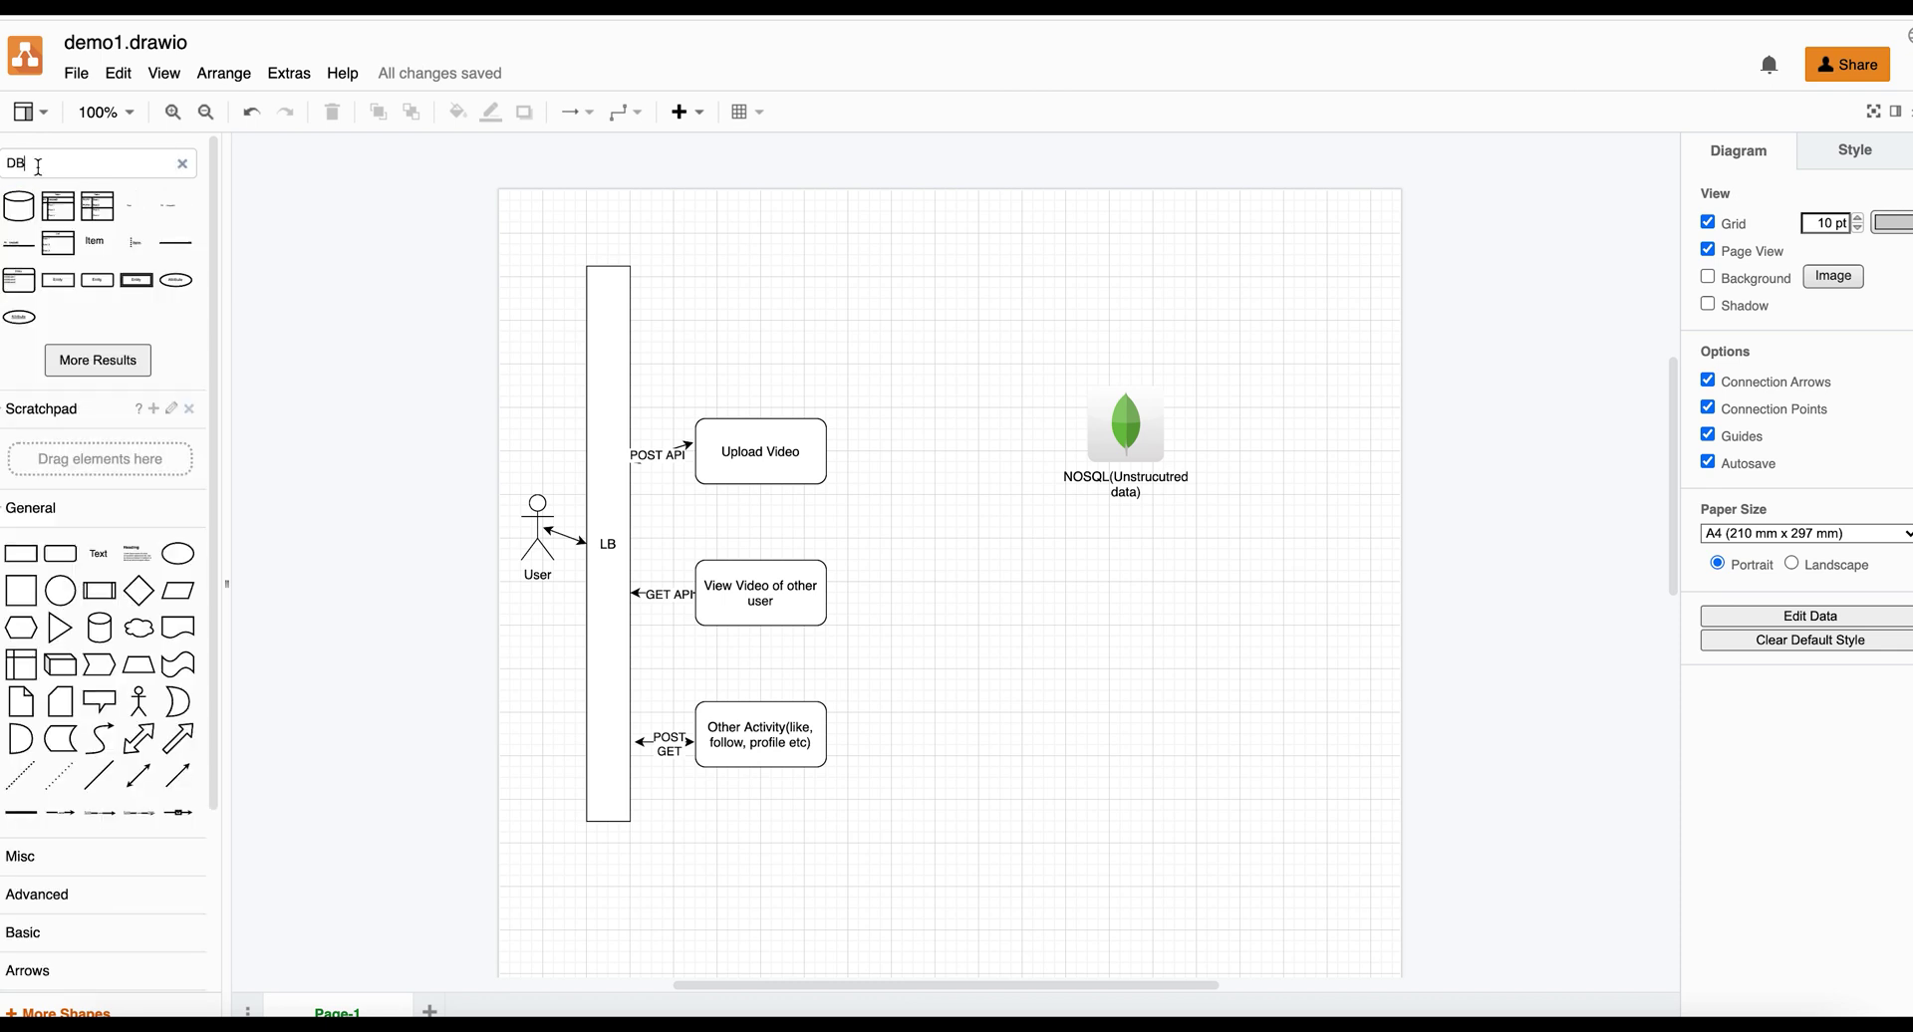
drag(38, 165, 3, 156)
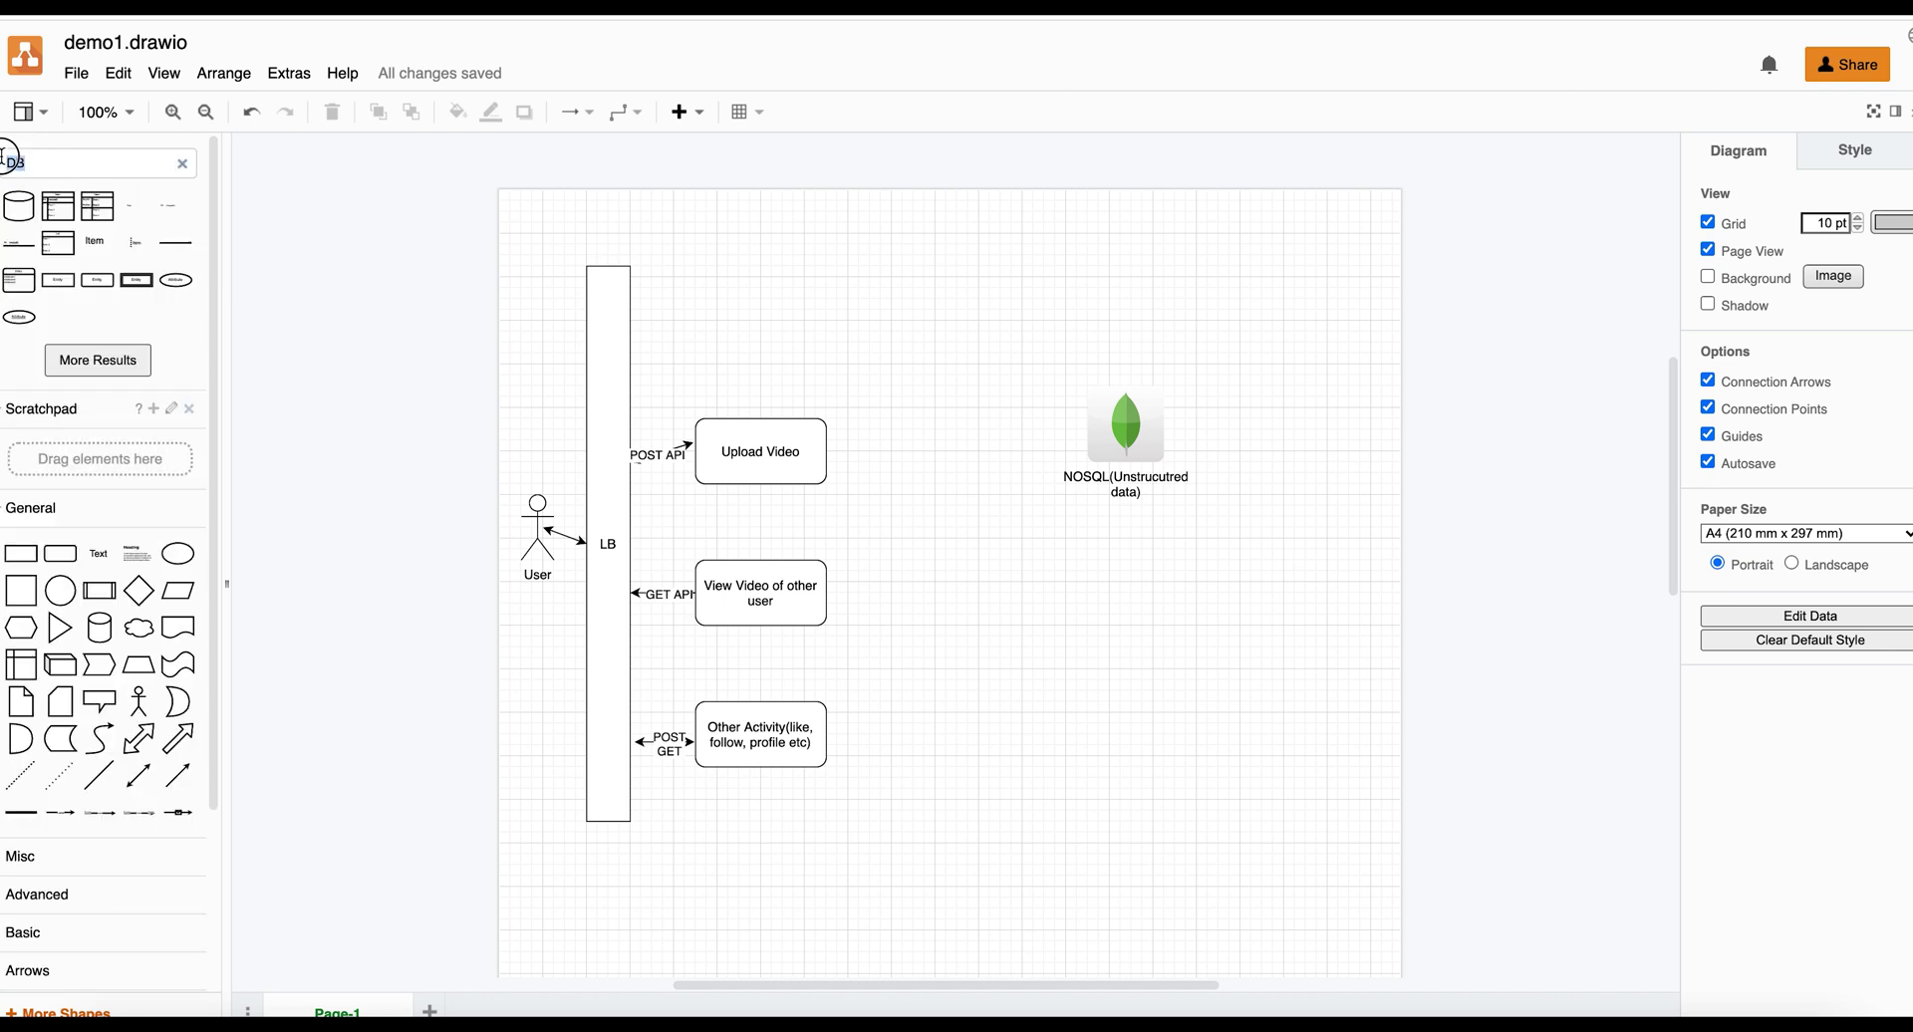
click(19, 205)
drag(944, 564, 1119, 567)
Step: Label the database cylinder "DB(Relational Data)"
double_click(1119, 567)
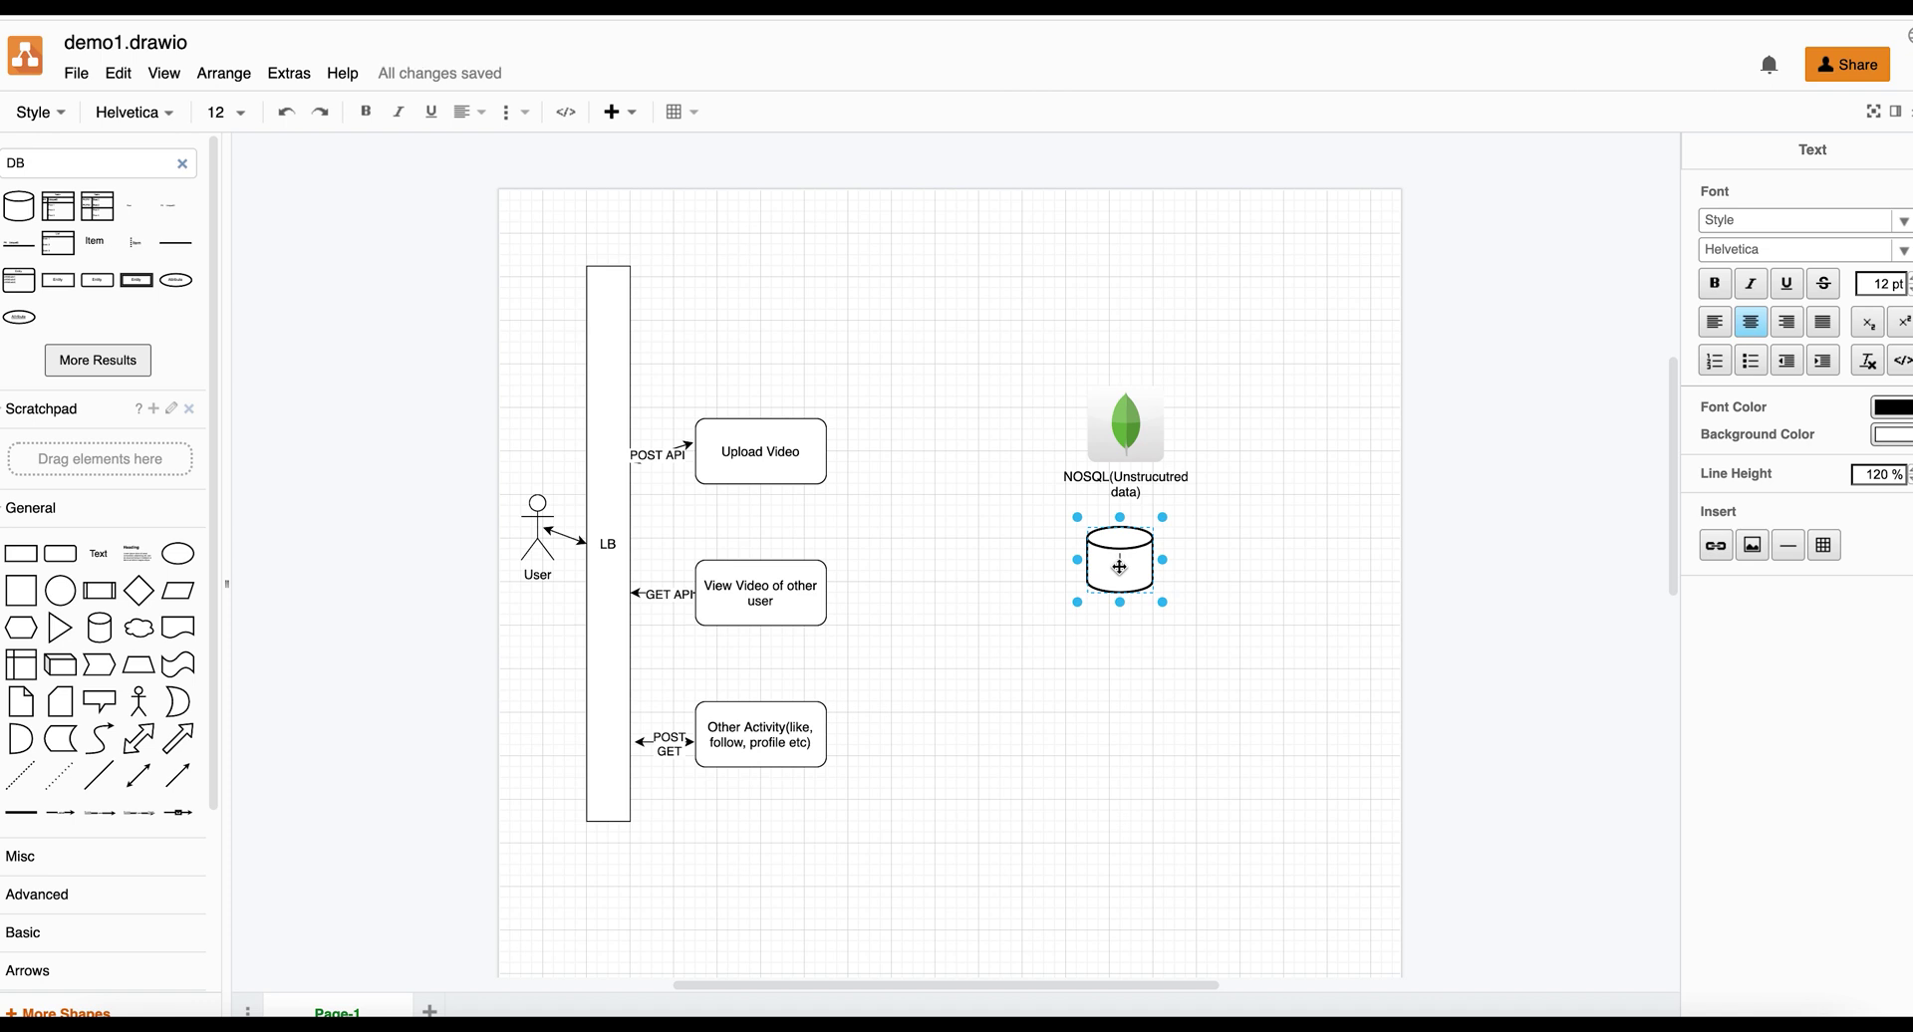
text(DB(Relational Data)
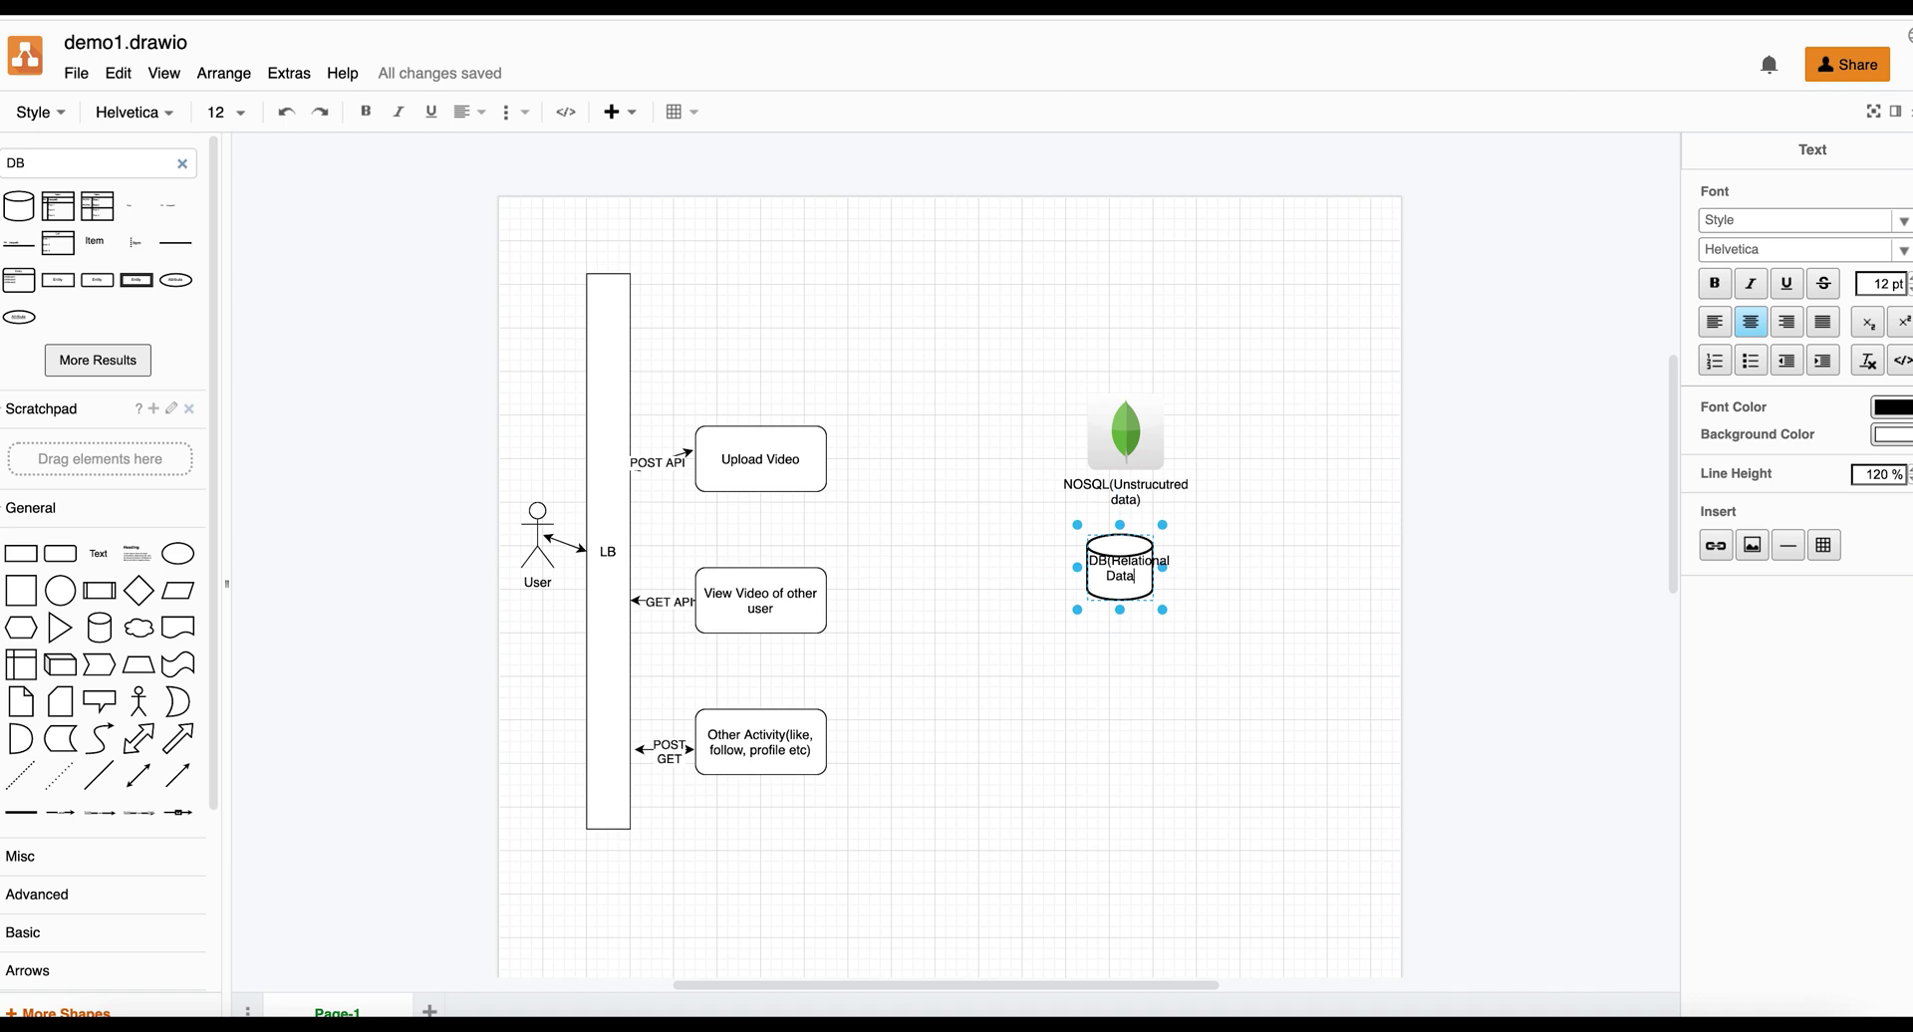
text())
click(1271, 573)
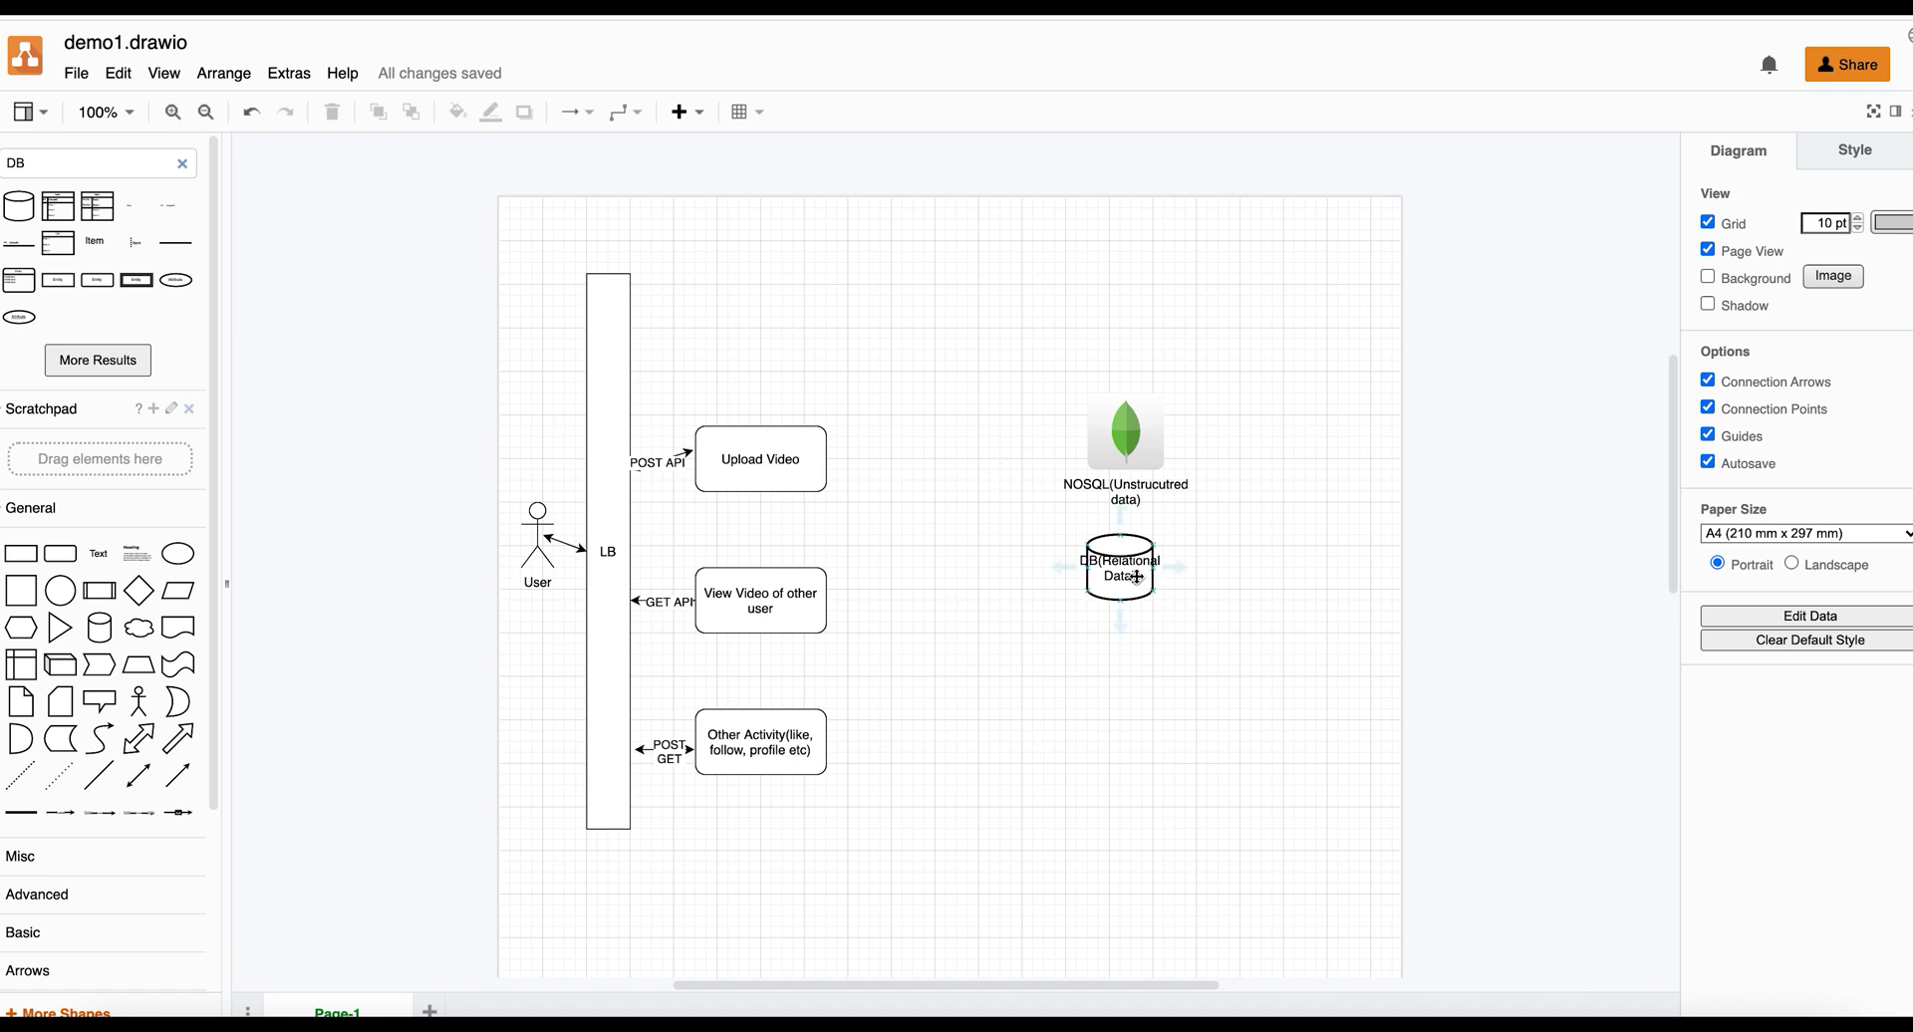
Step: Shift the cylinder and MongoDb icon slightly right and down, and add an unlabelled copy of the icon overlapping the original's right side
mouse_move(1153, 579)
mouse_down()
mouse_move(1156, 628)
mouse_move(1175, 589)
mouse_up()
drag(1114, 436, 1130, 445)
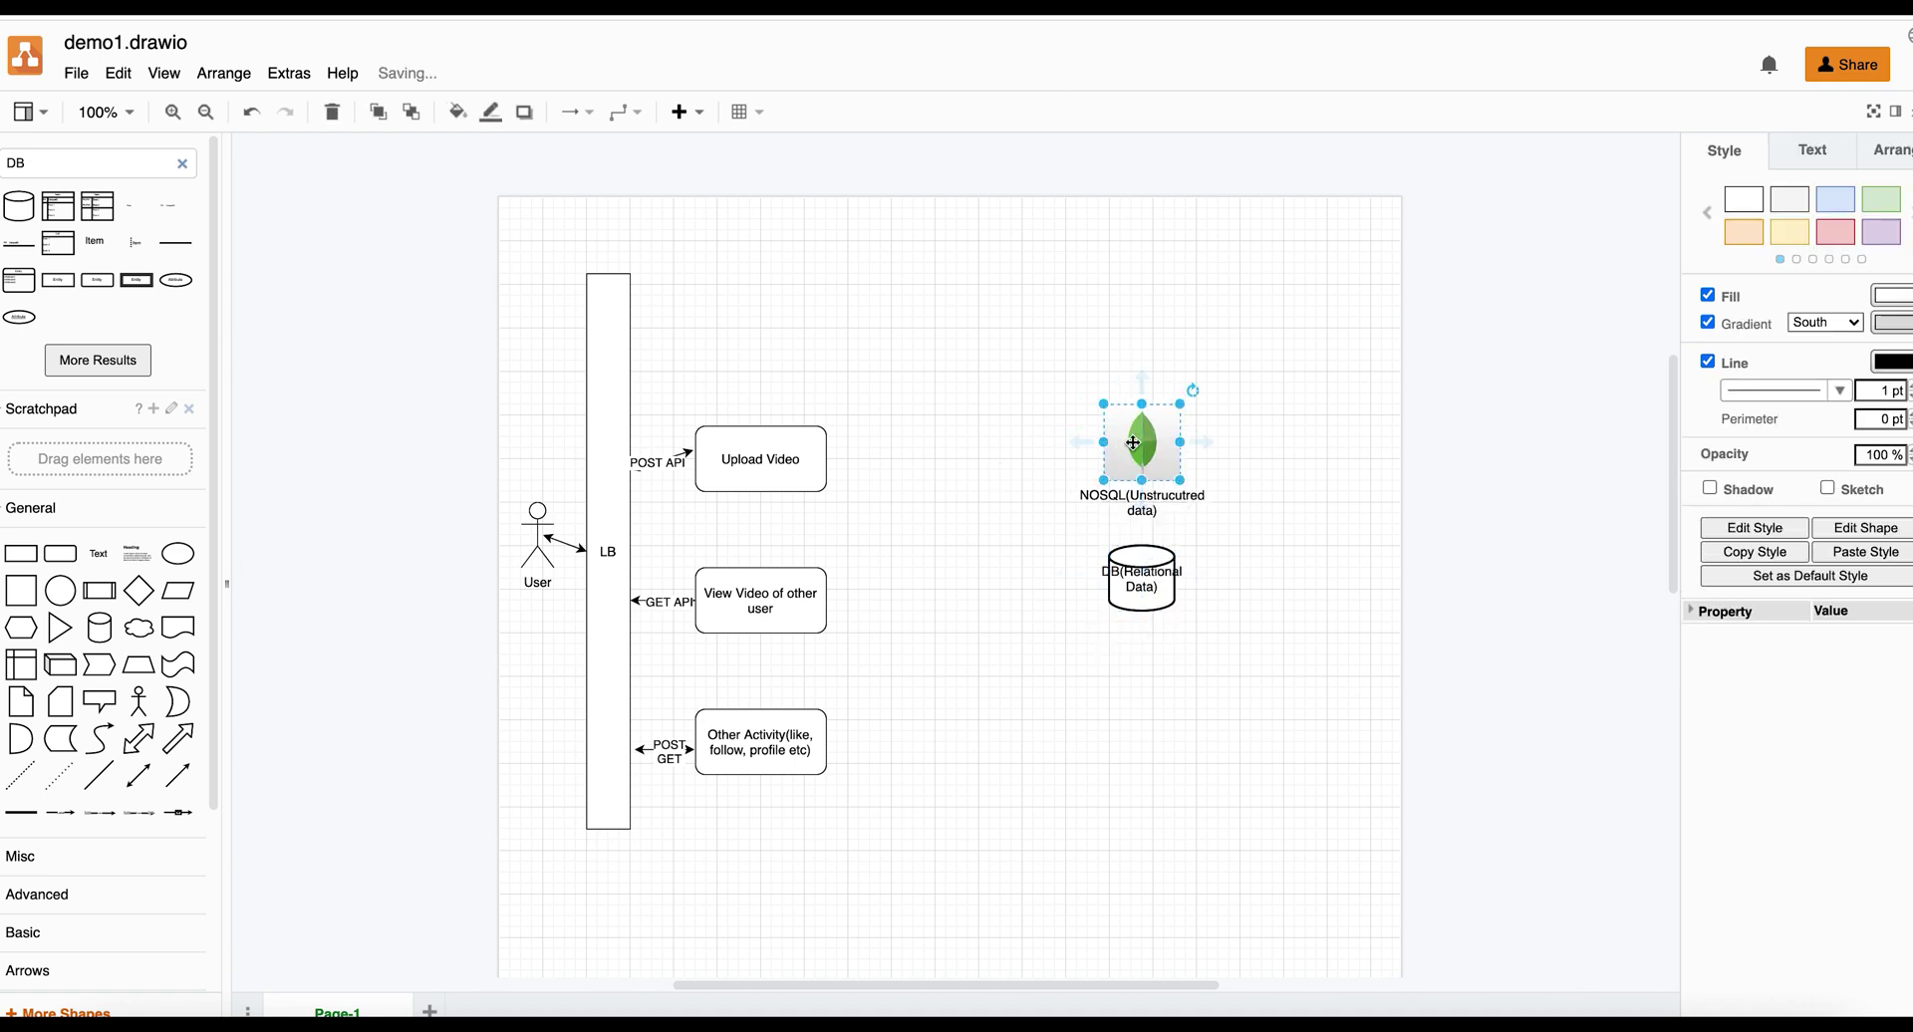
drag(1152, 447, 1186, 458)
double_click(1186, 458)
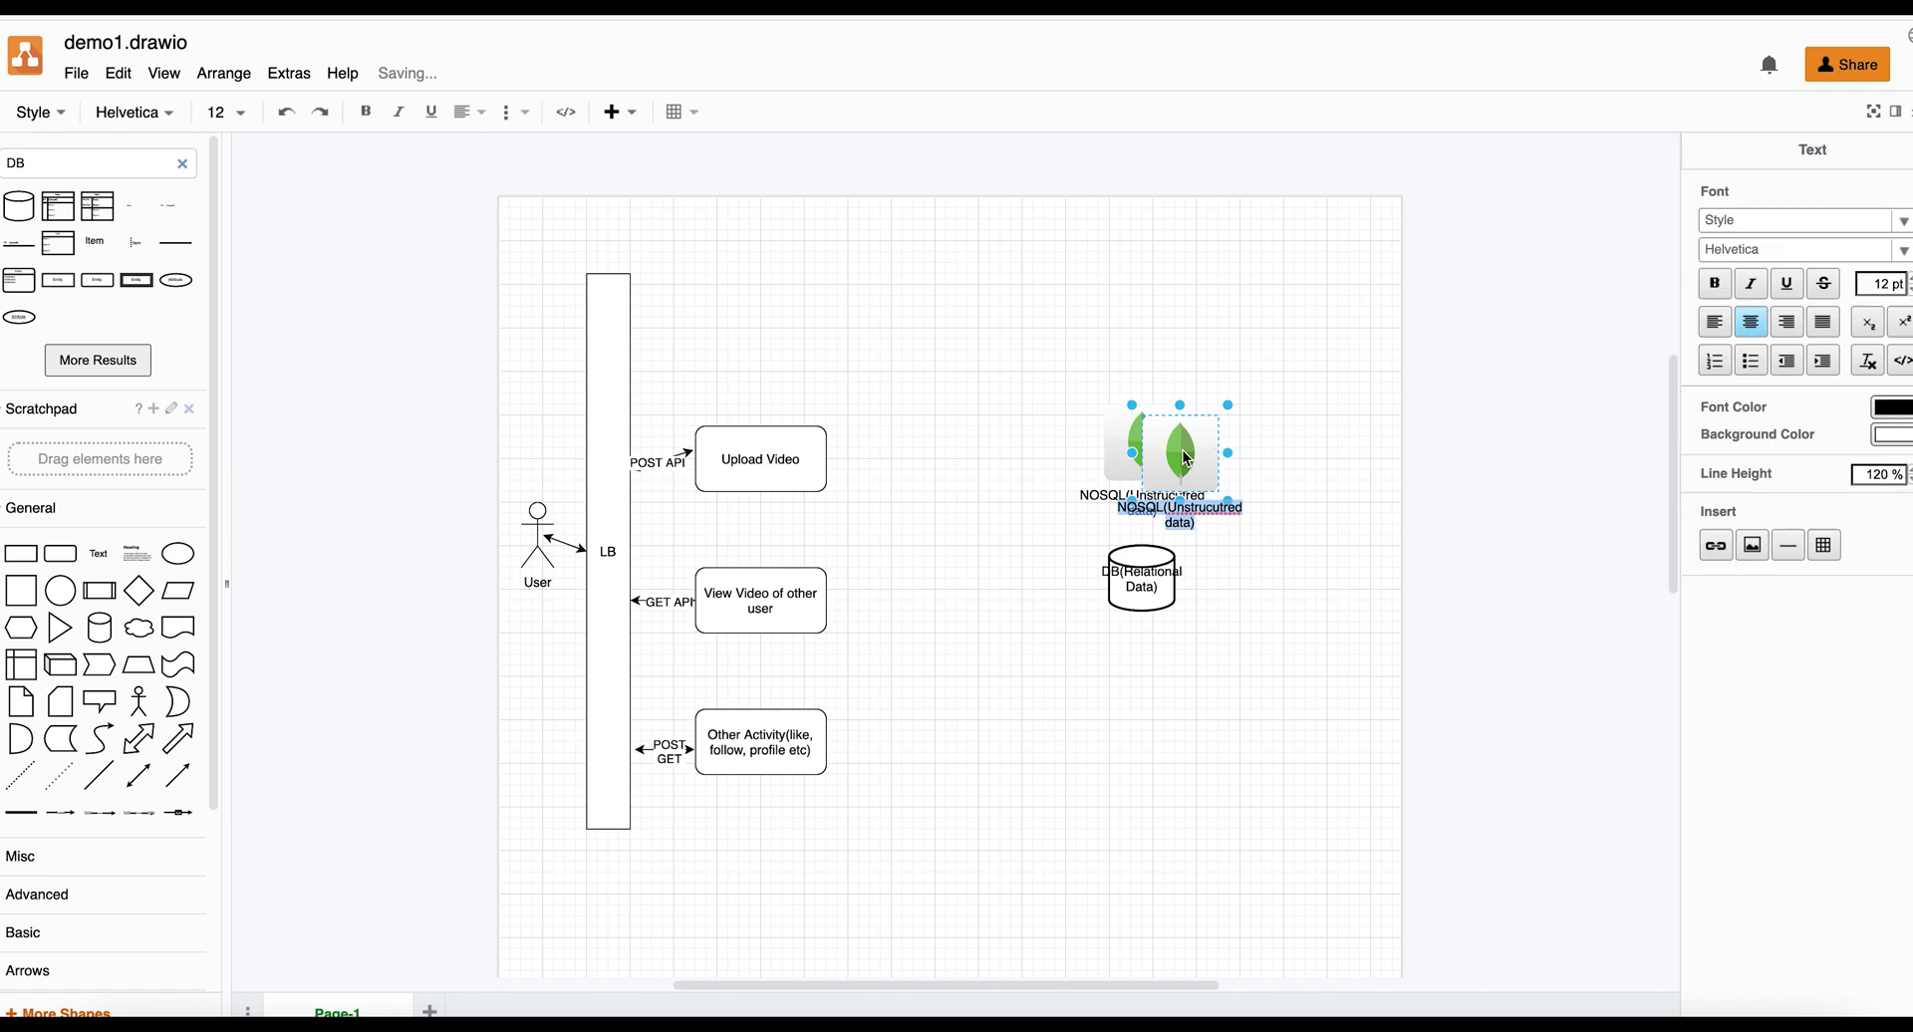
click(1185, 459)
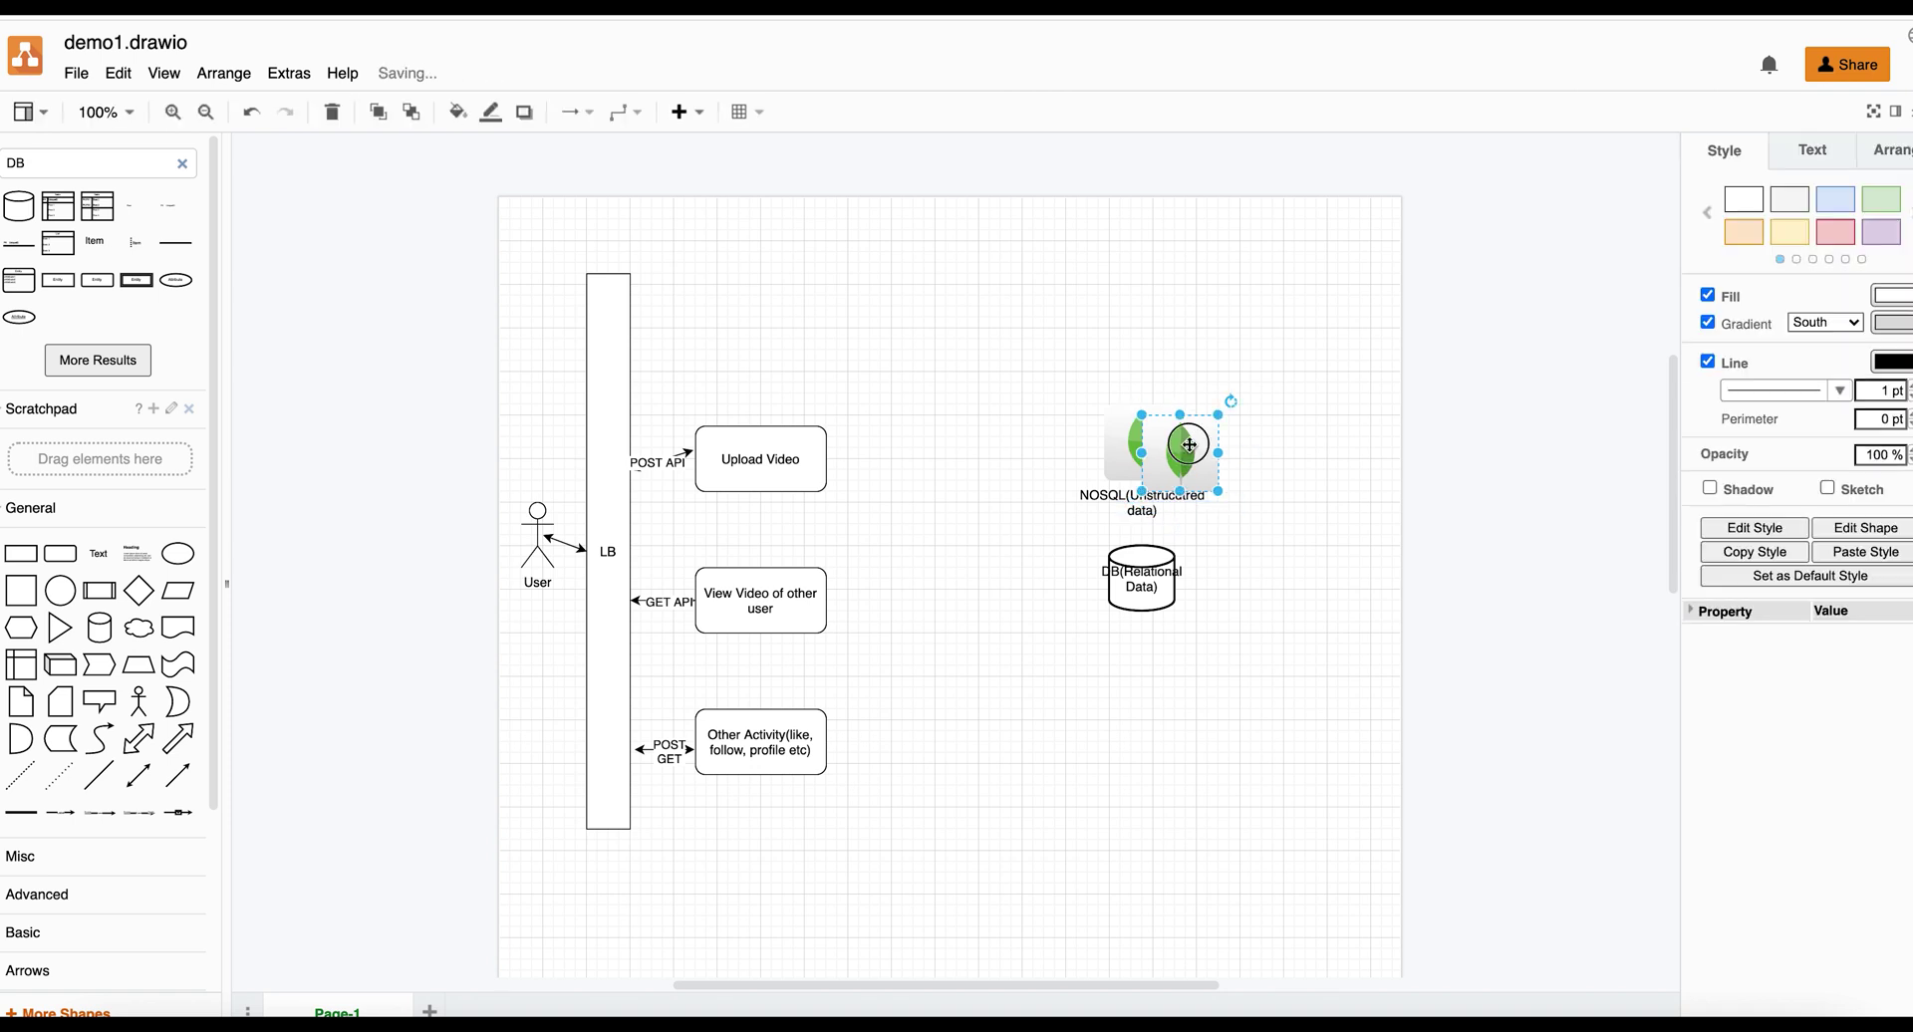
drag(1191, 447, 1189, 419)
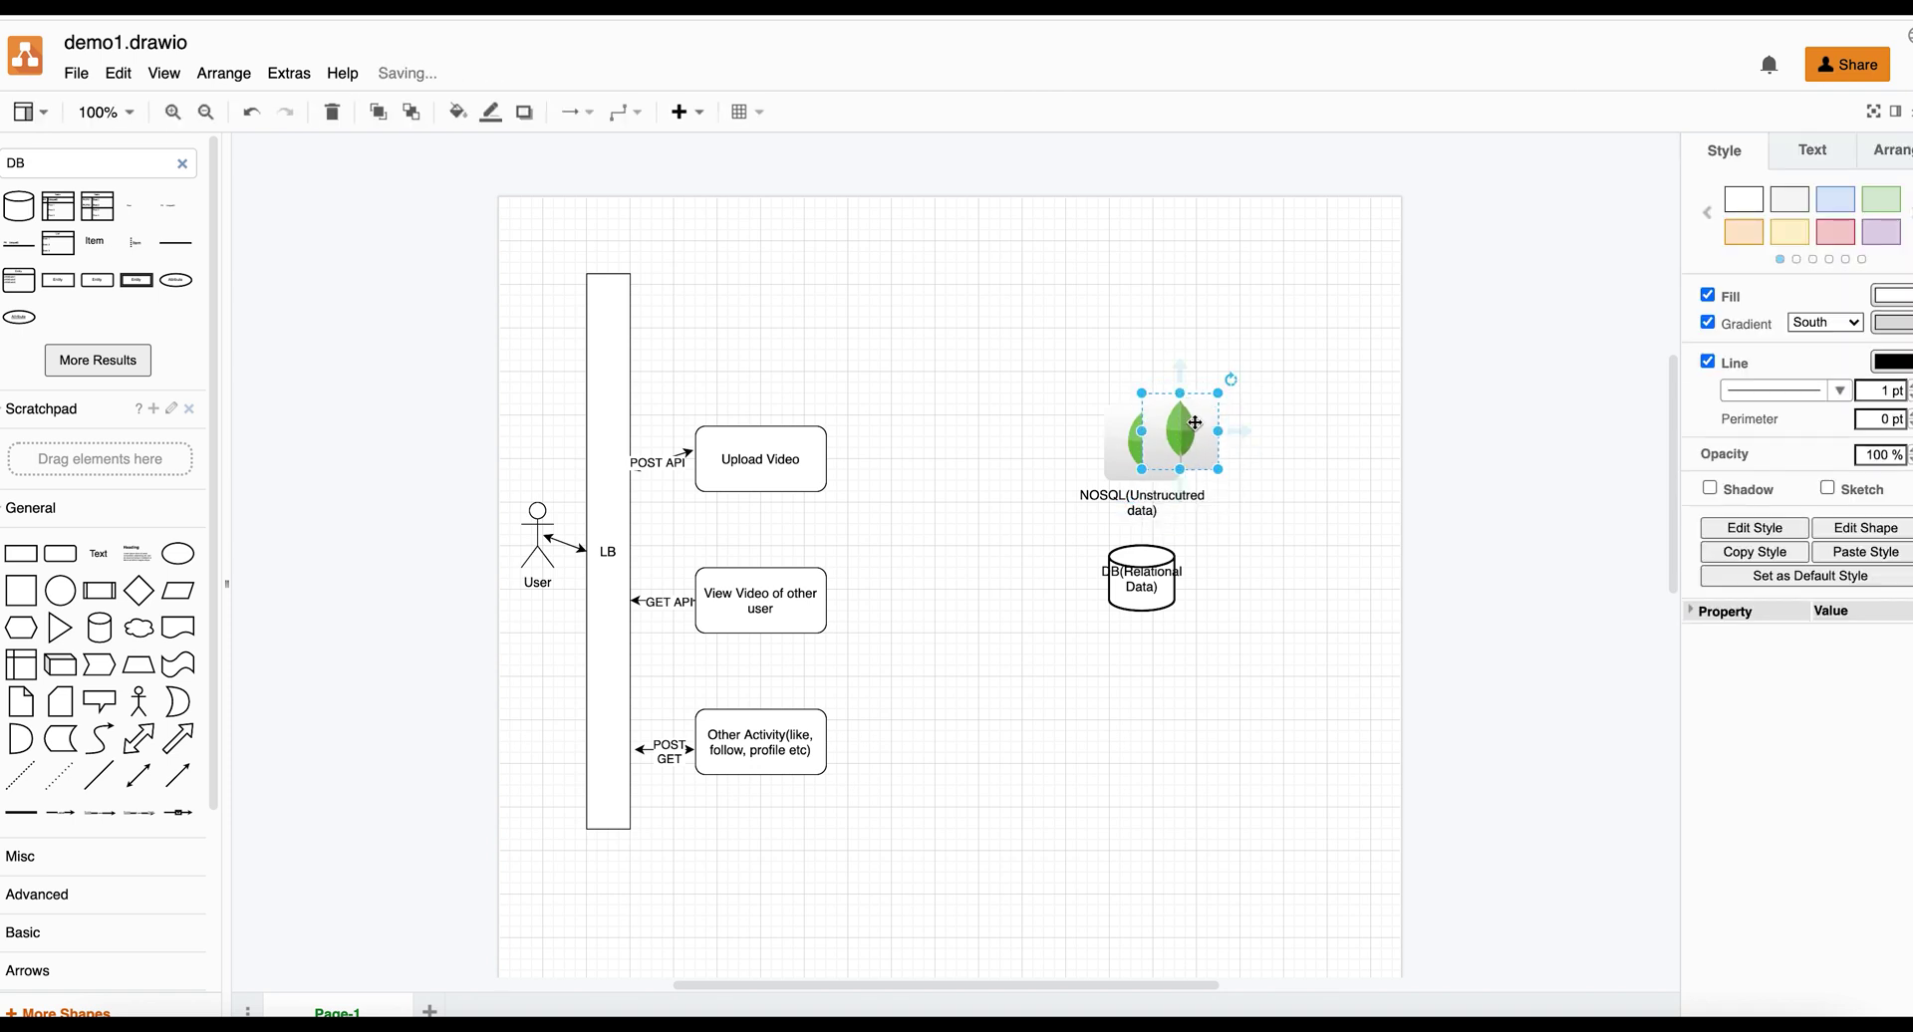
Step: Duplicate the relational database cylinder, place the copy overlapping the original's right side, and clear the original's label
click(1154, 581)
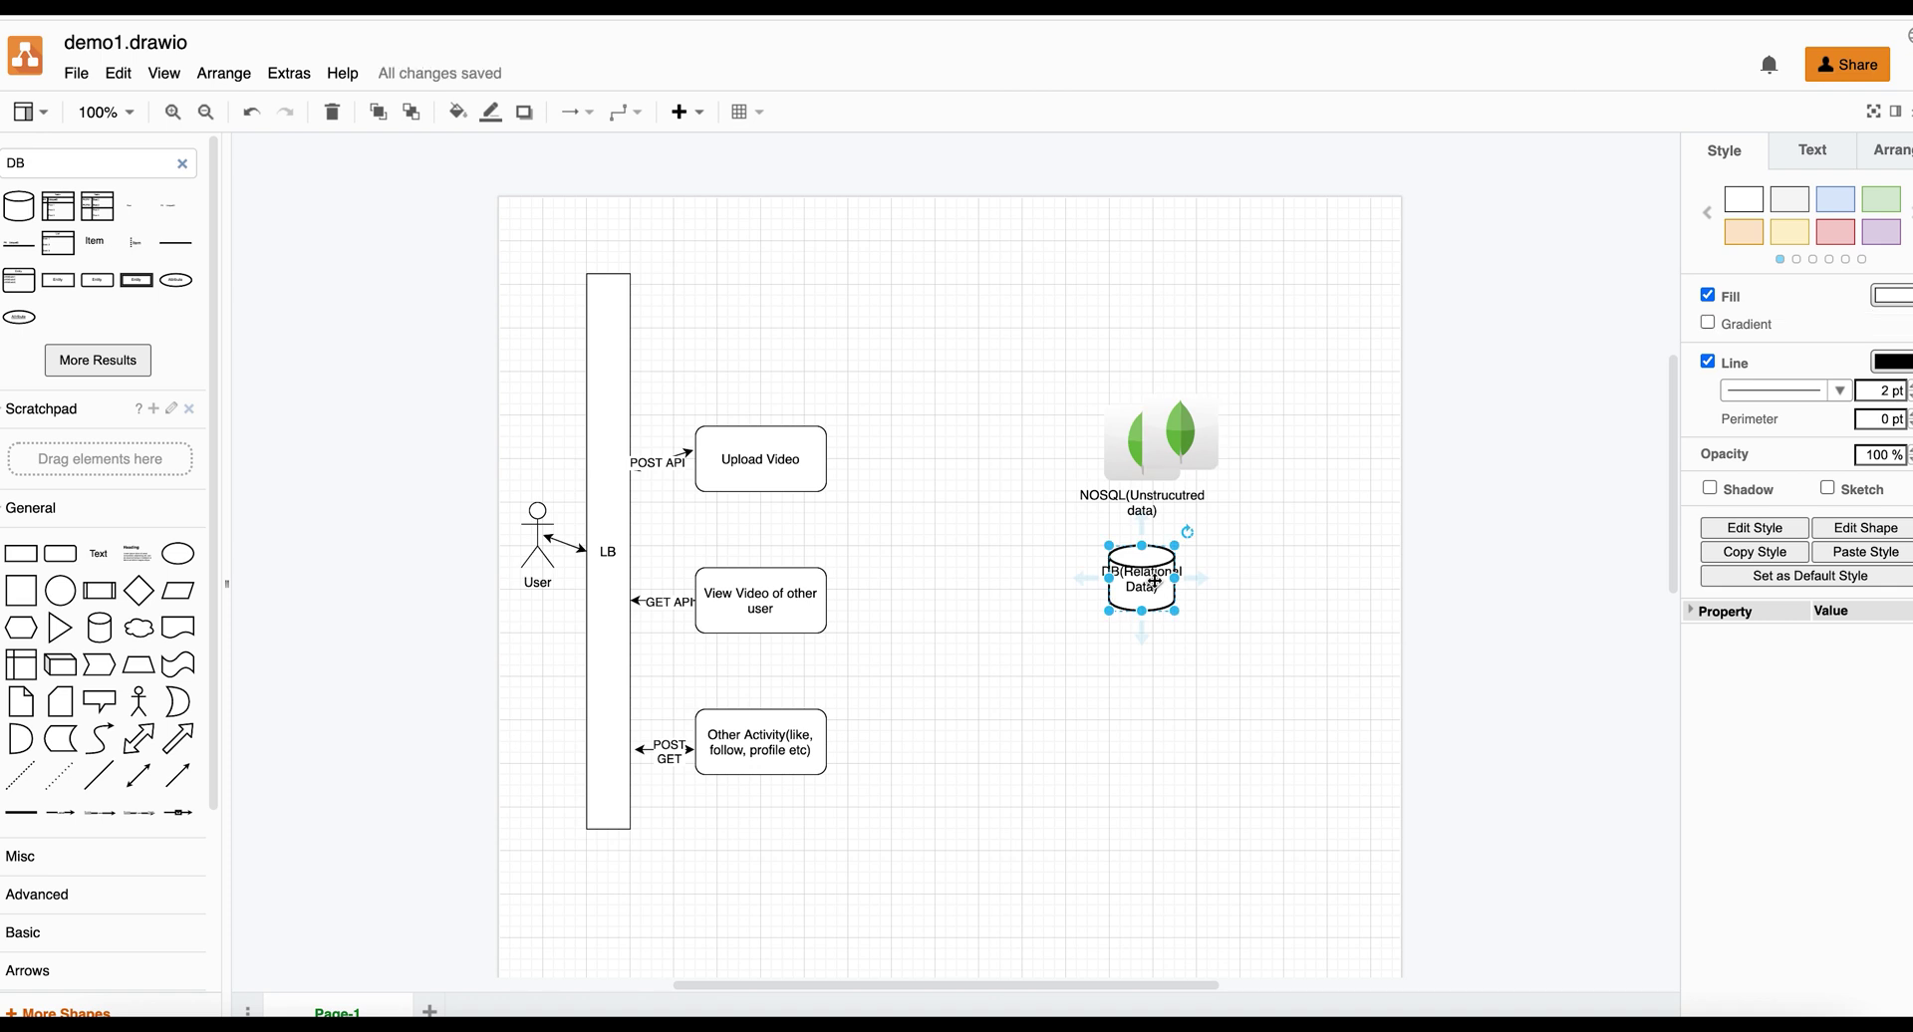
key(ctrl+d)
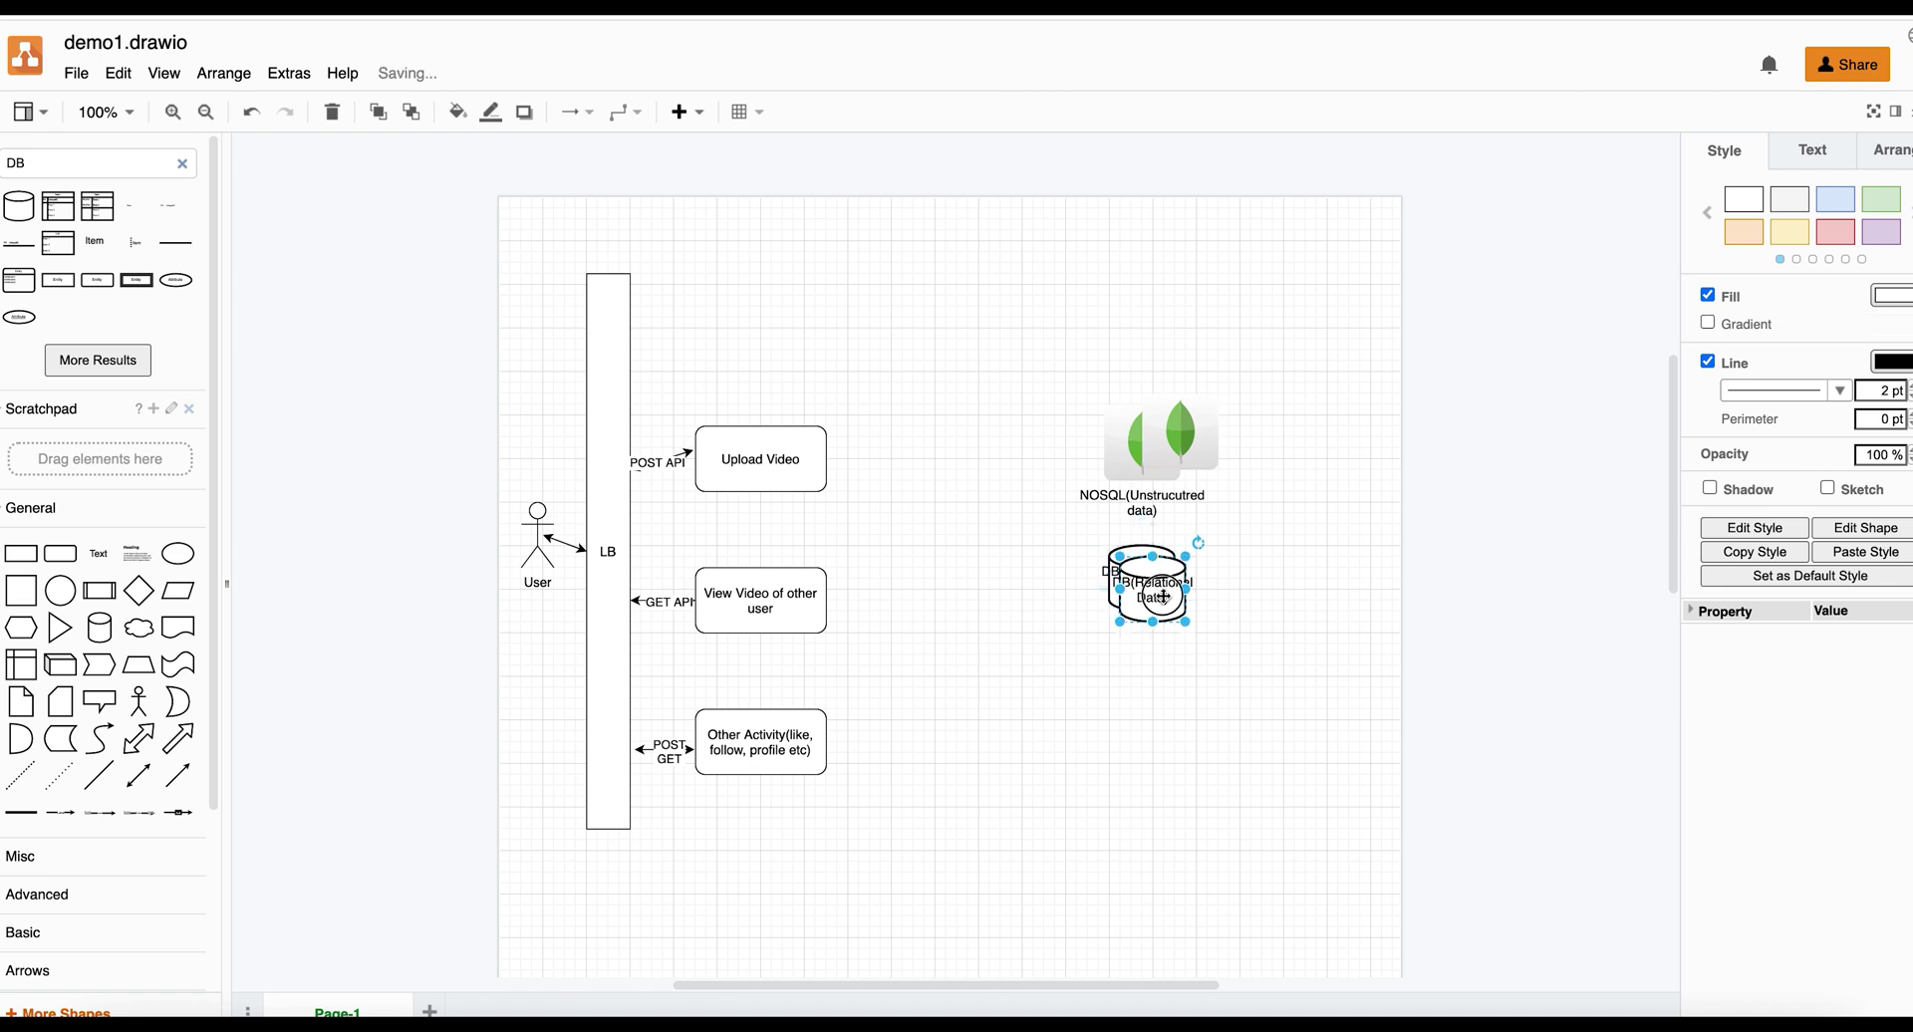
drag(1153, 581, 1209, 586)
double_click(1212, 589)
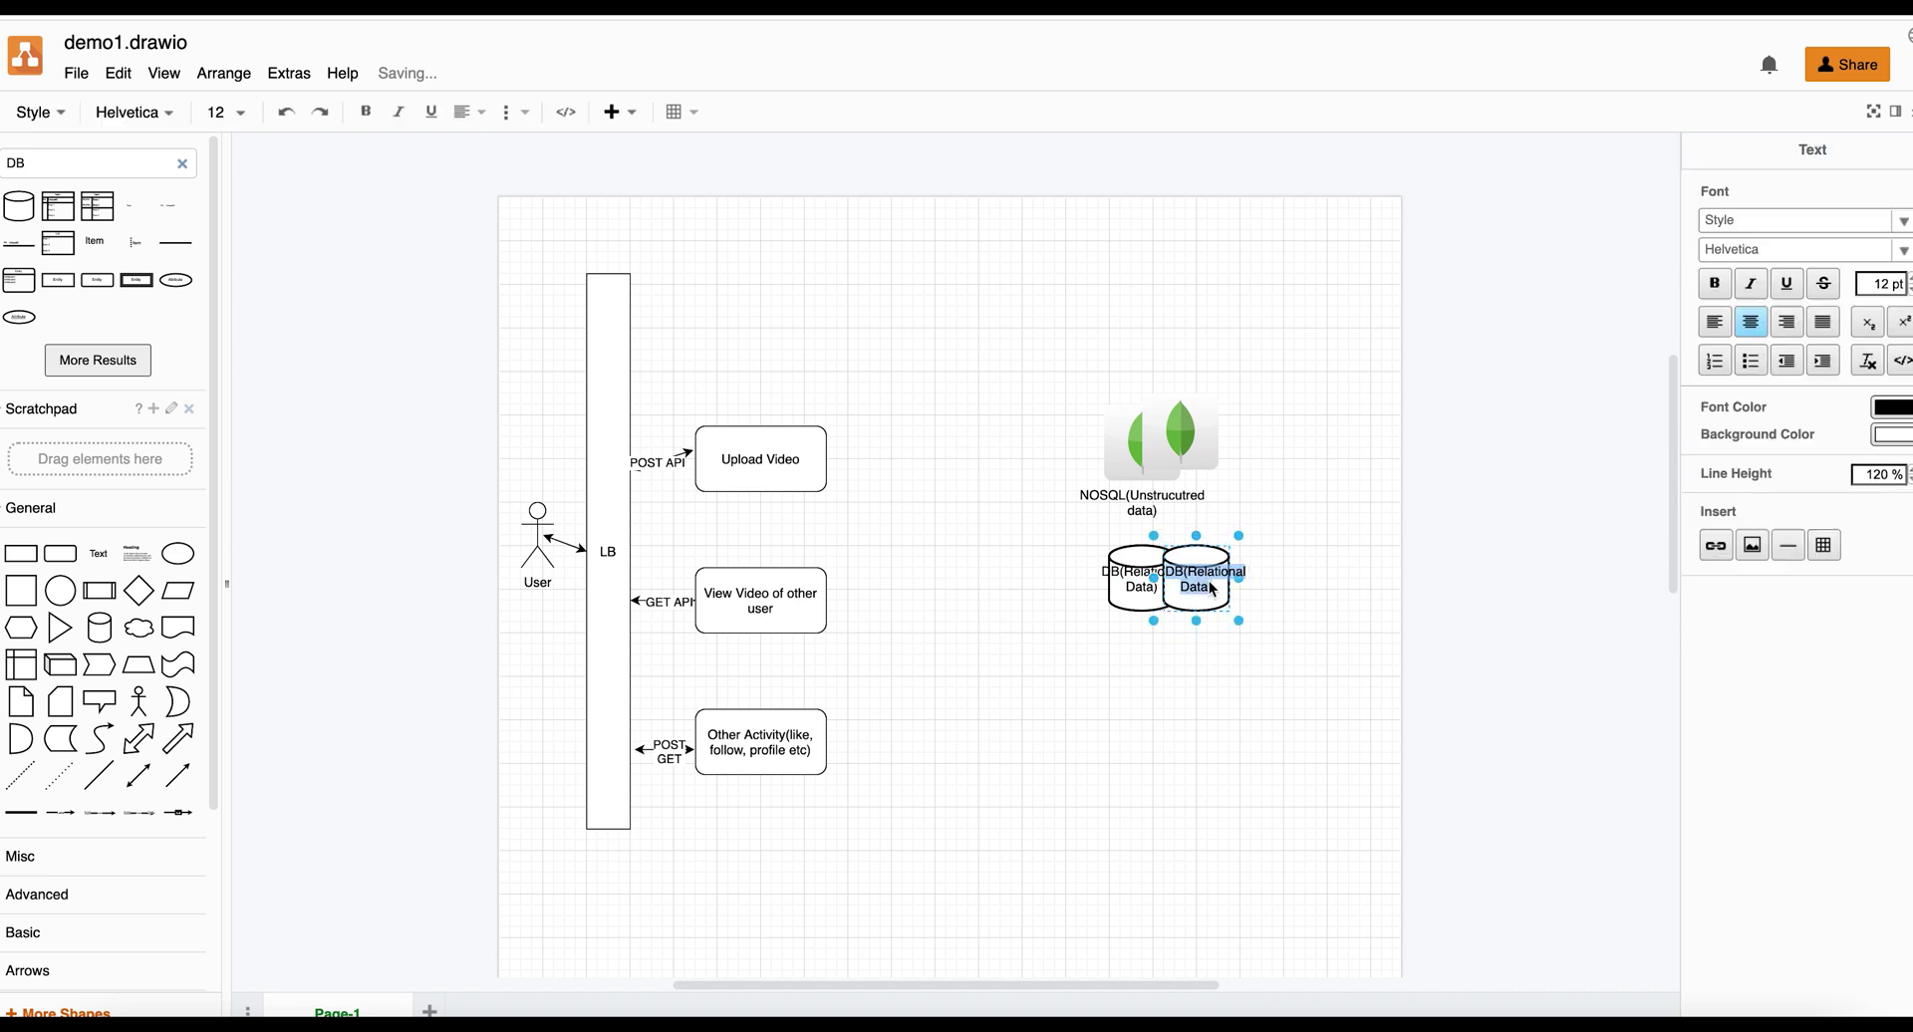
double_click(1153, 590)
key(BackSpace)
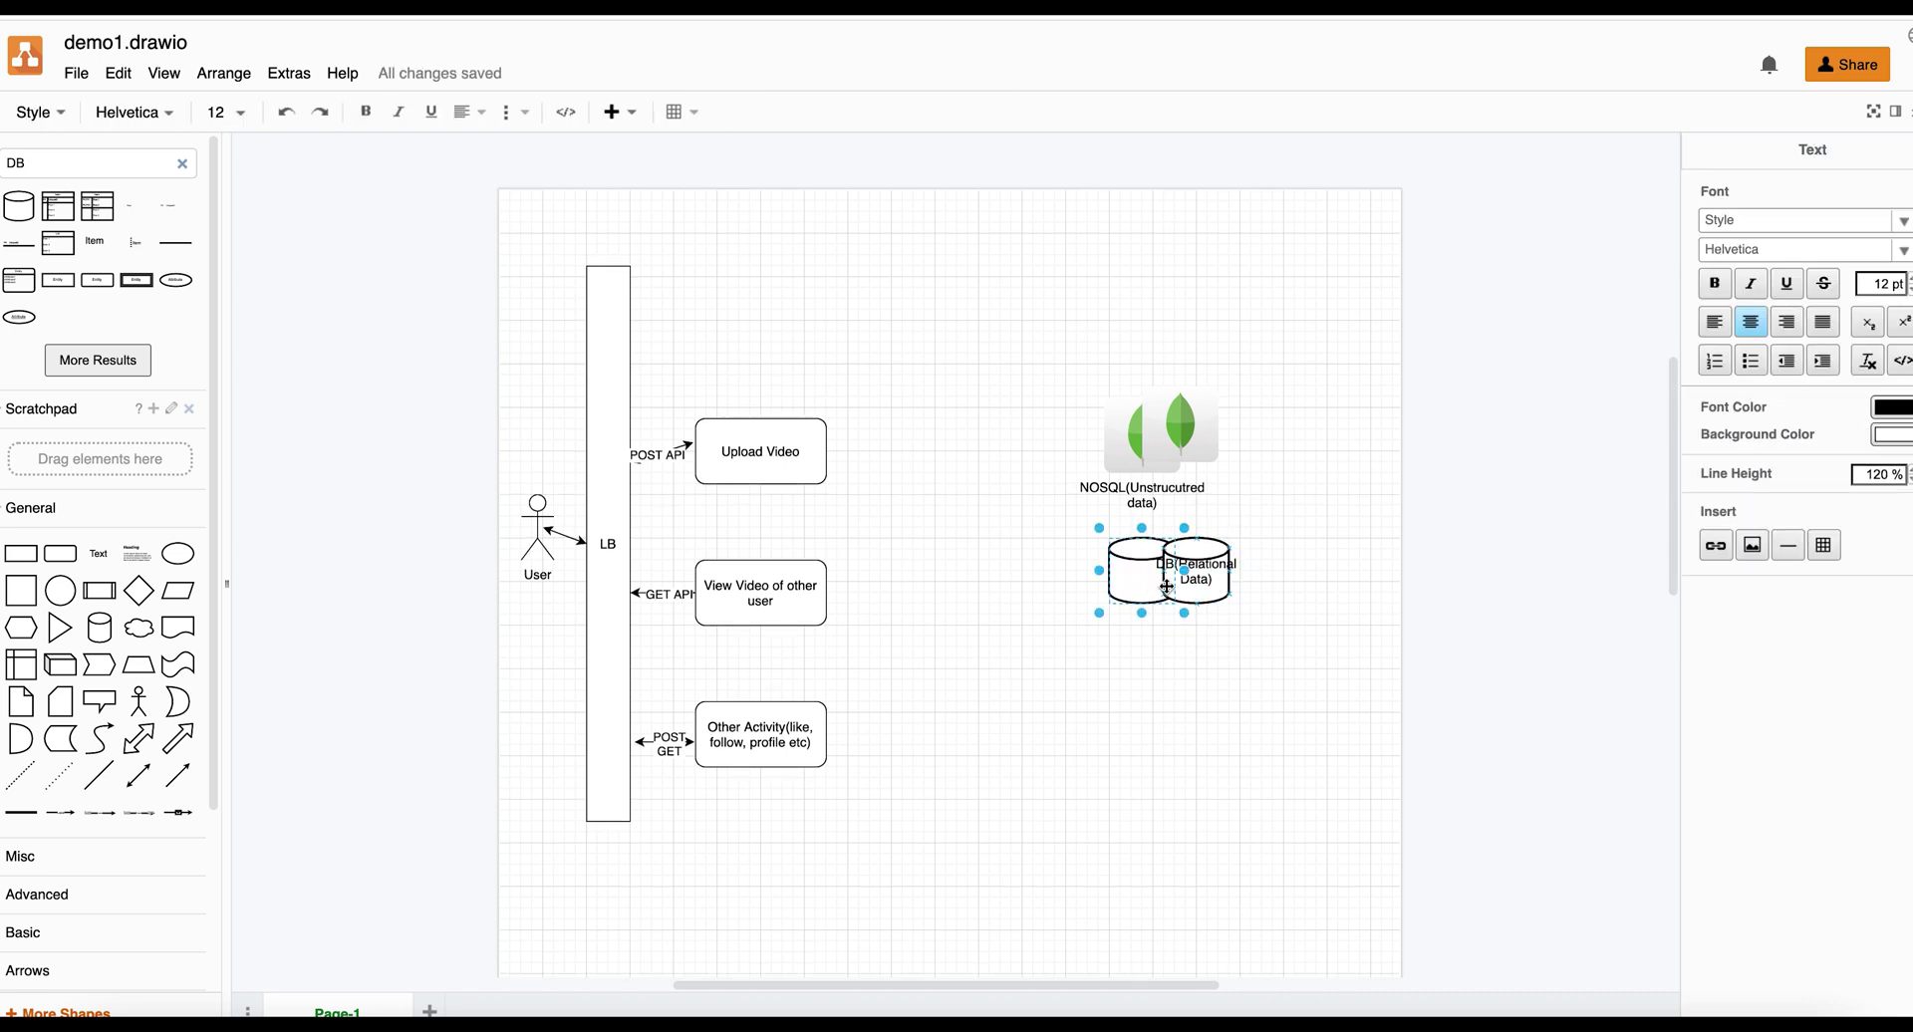
click(1245, 631)
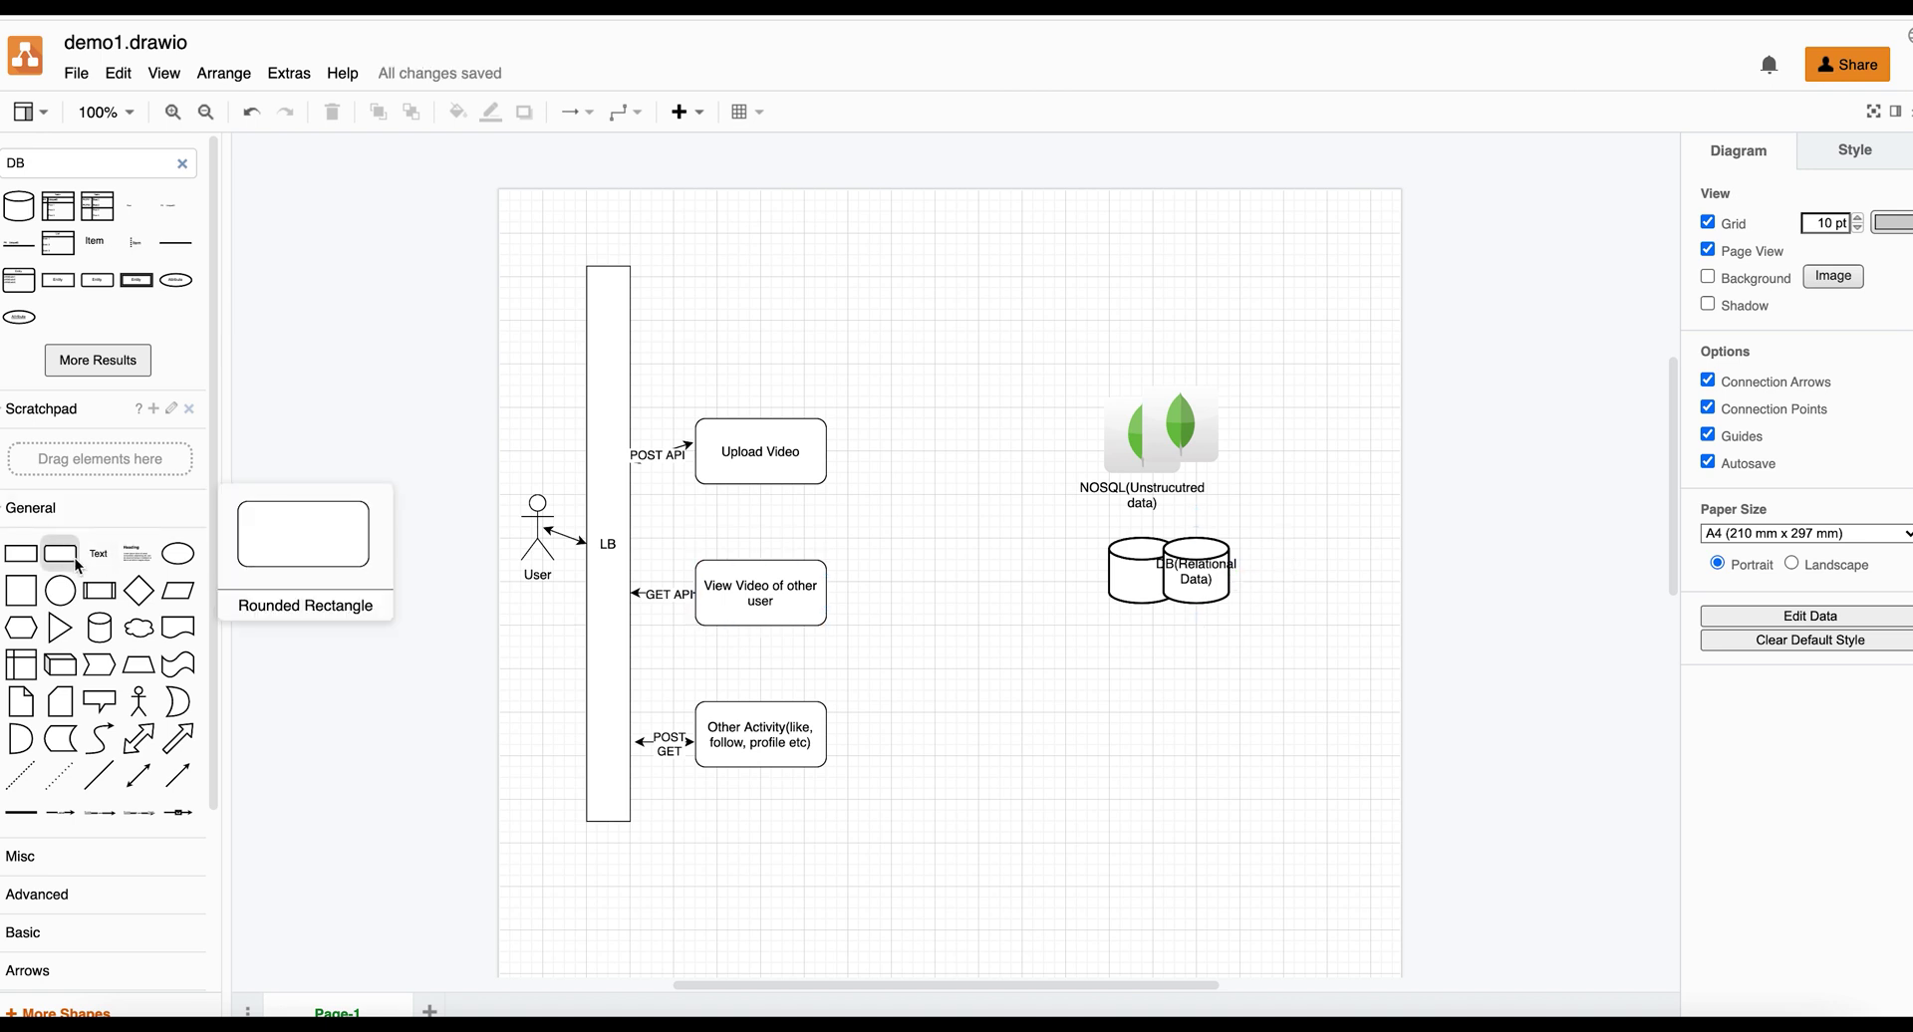
Step: Add another database cylinder below the relational pair and label it "Read DB"
click(20, 207)
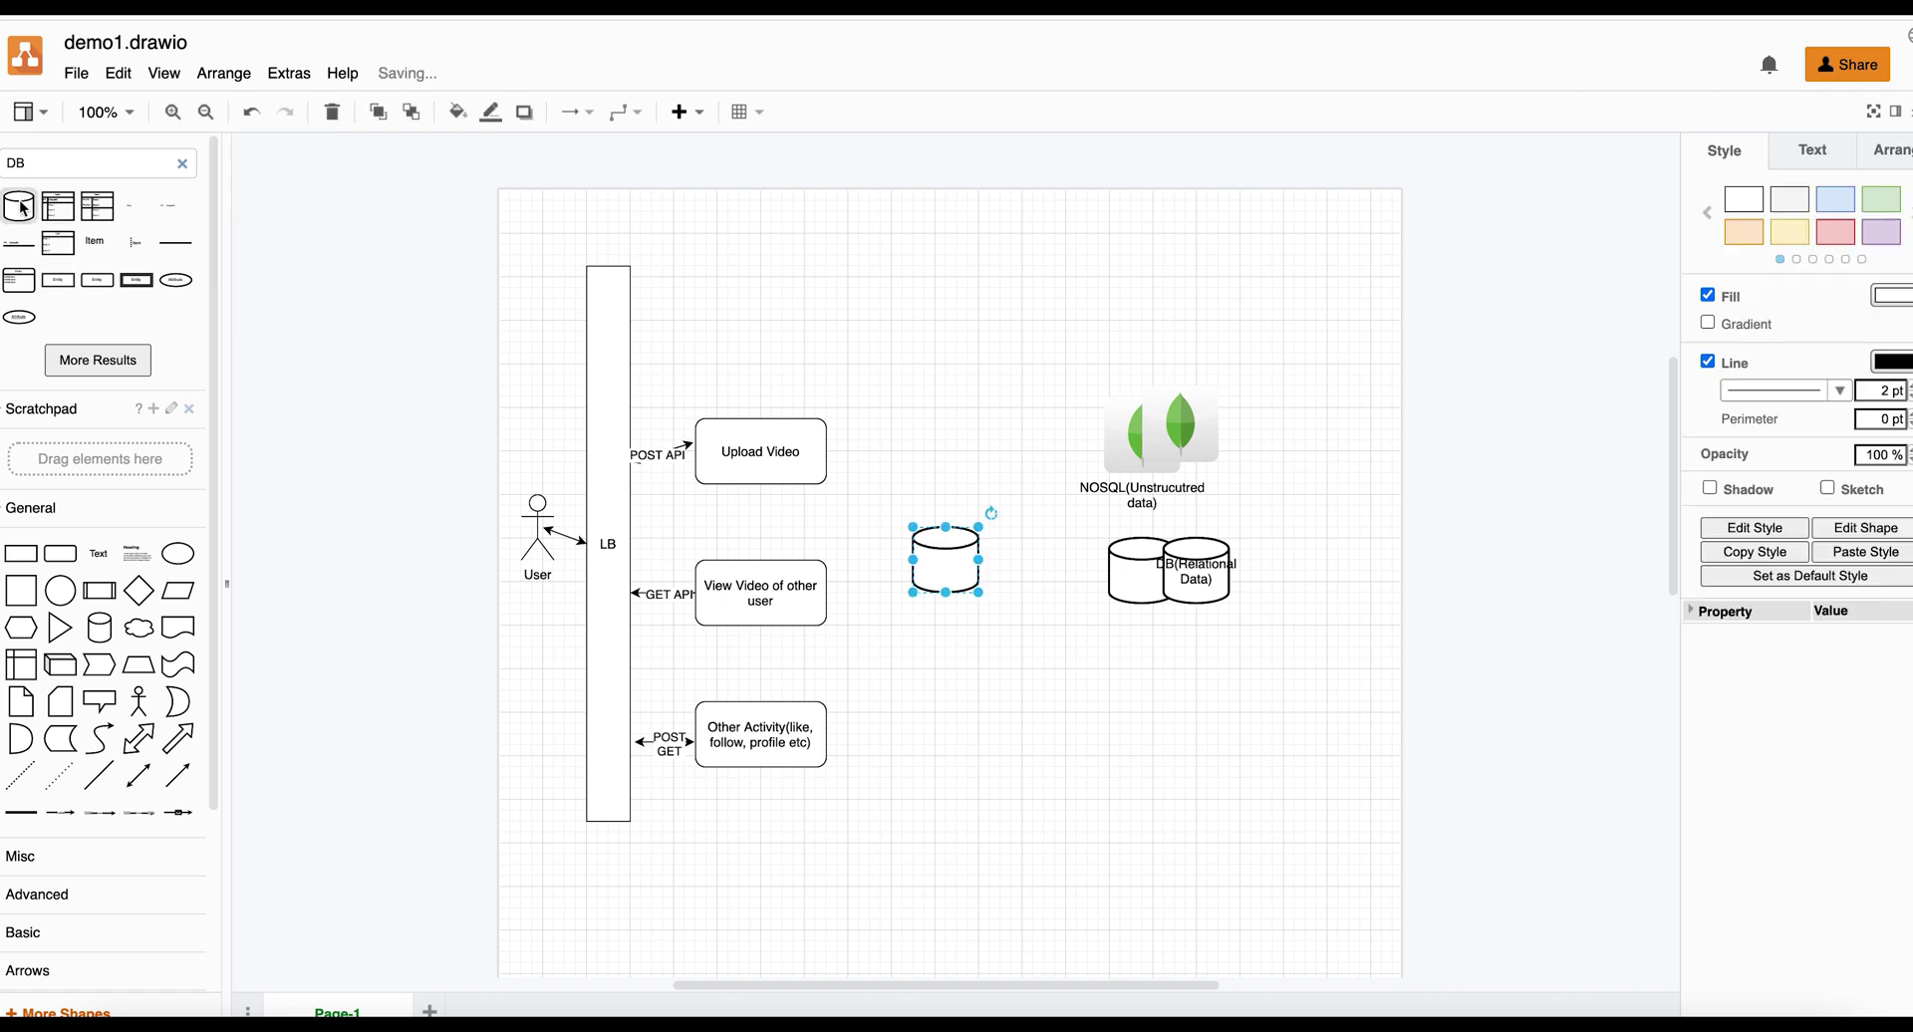
drag(948, 560, 1157, 697)
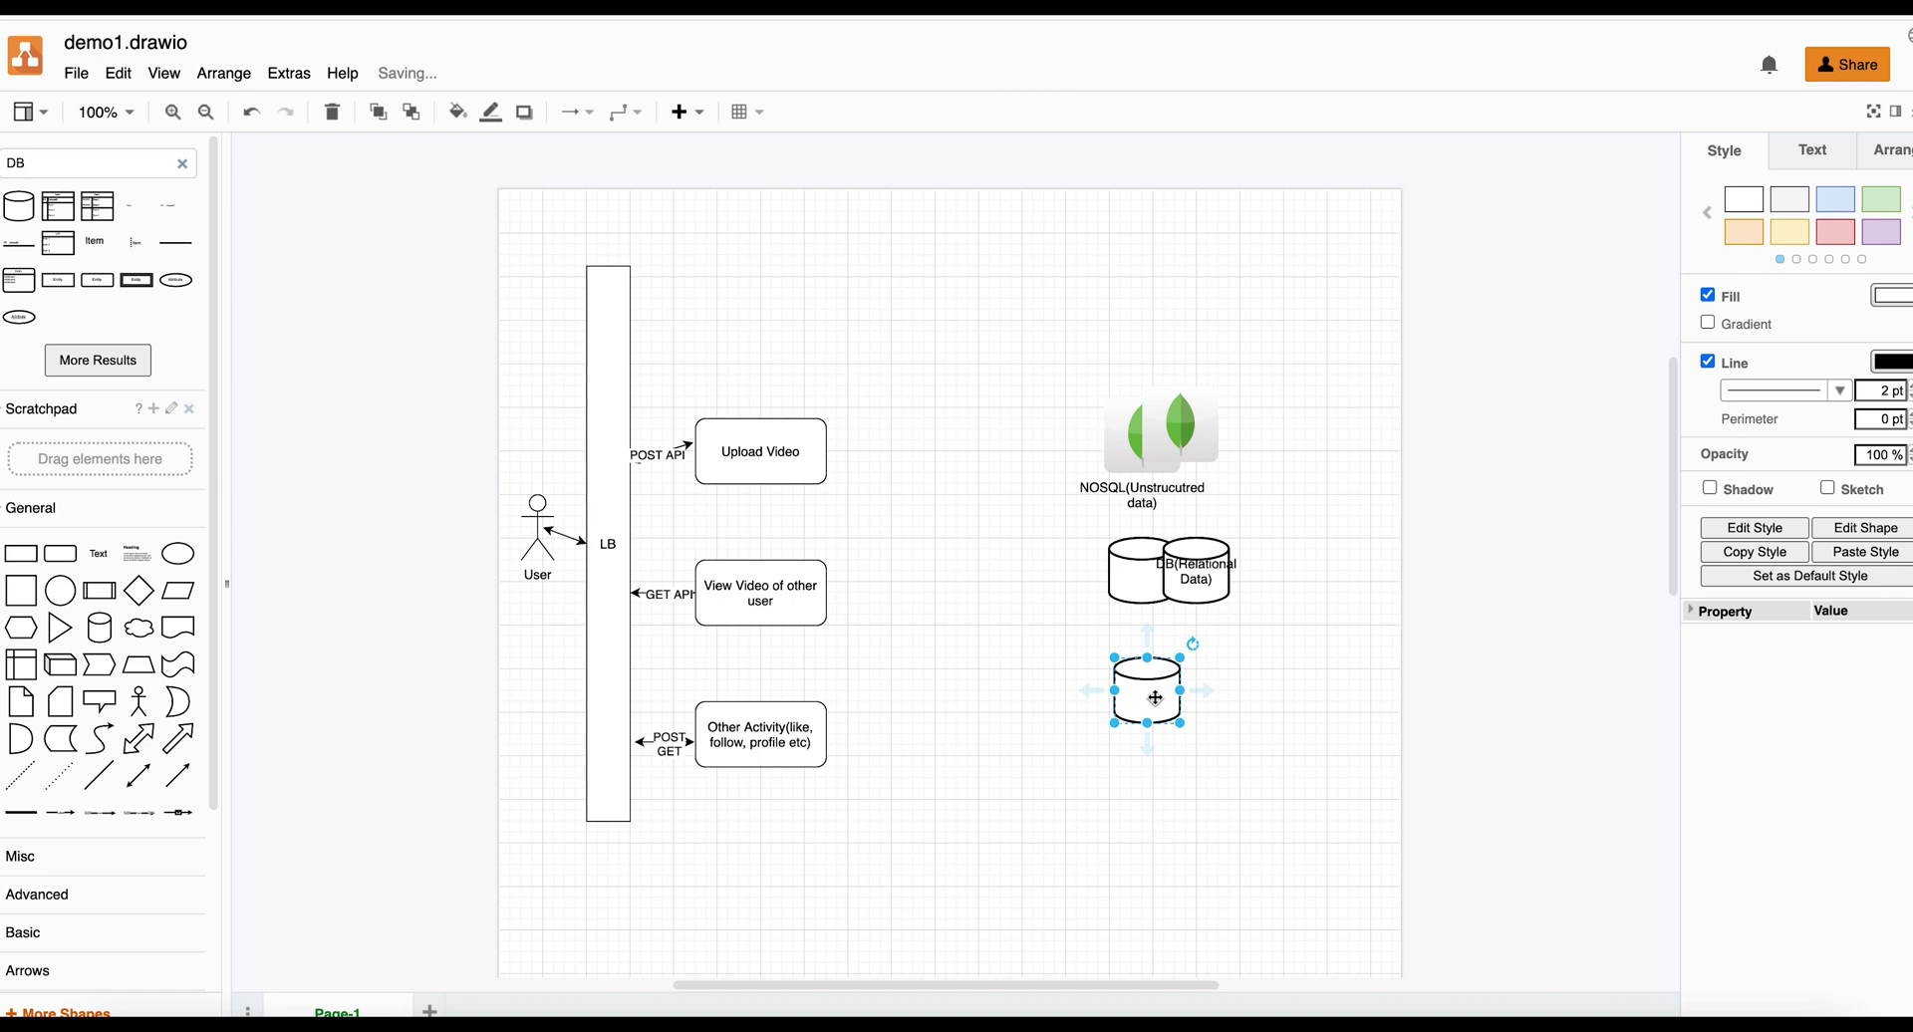
double_click(1155, 697)
text(REA)
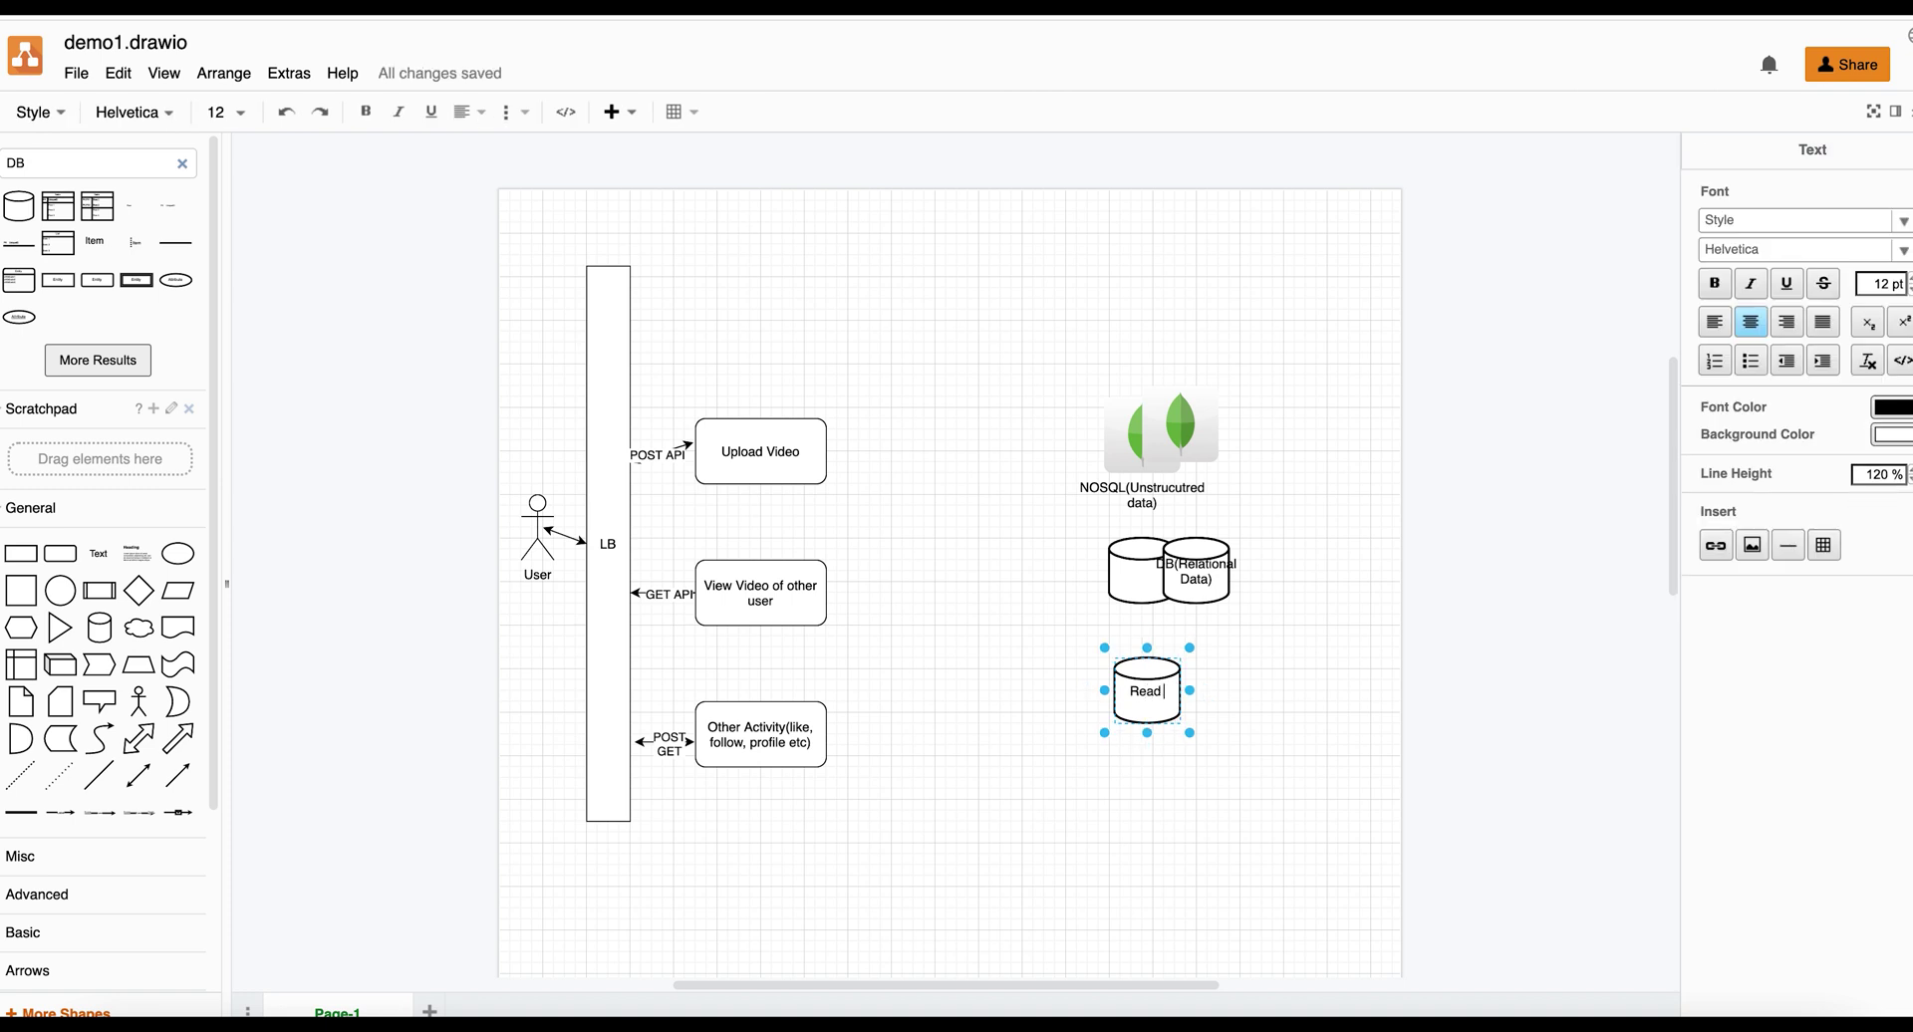
text(d DB)
key(Escape)
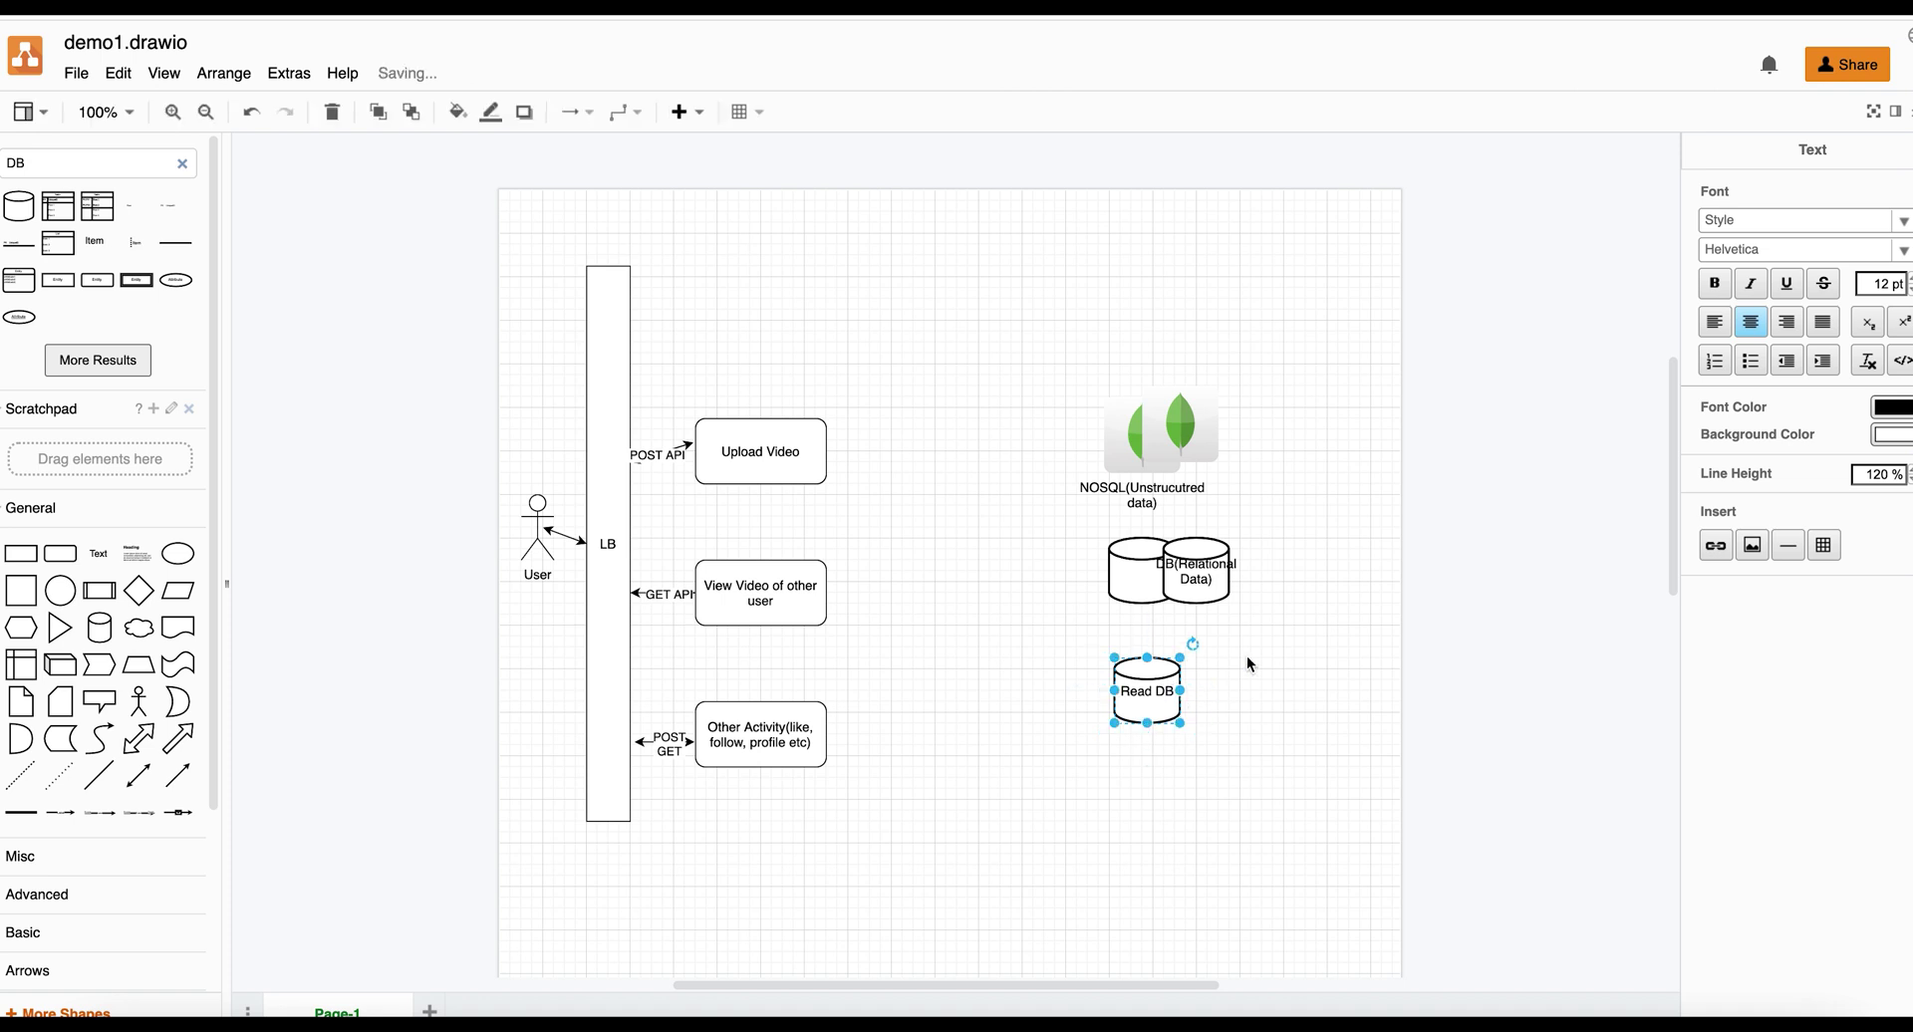
Step: Add a rounded rectangle around the MongoDB icons and the relational database cylinders, and send it to the back
click(1246, 655)
click(61, 554)
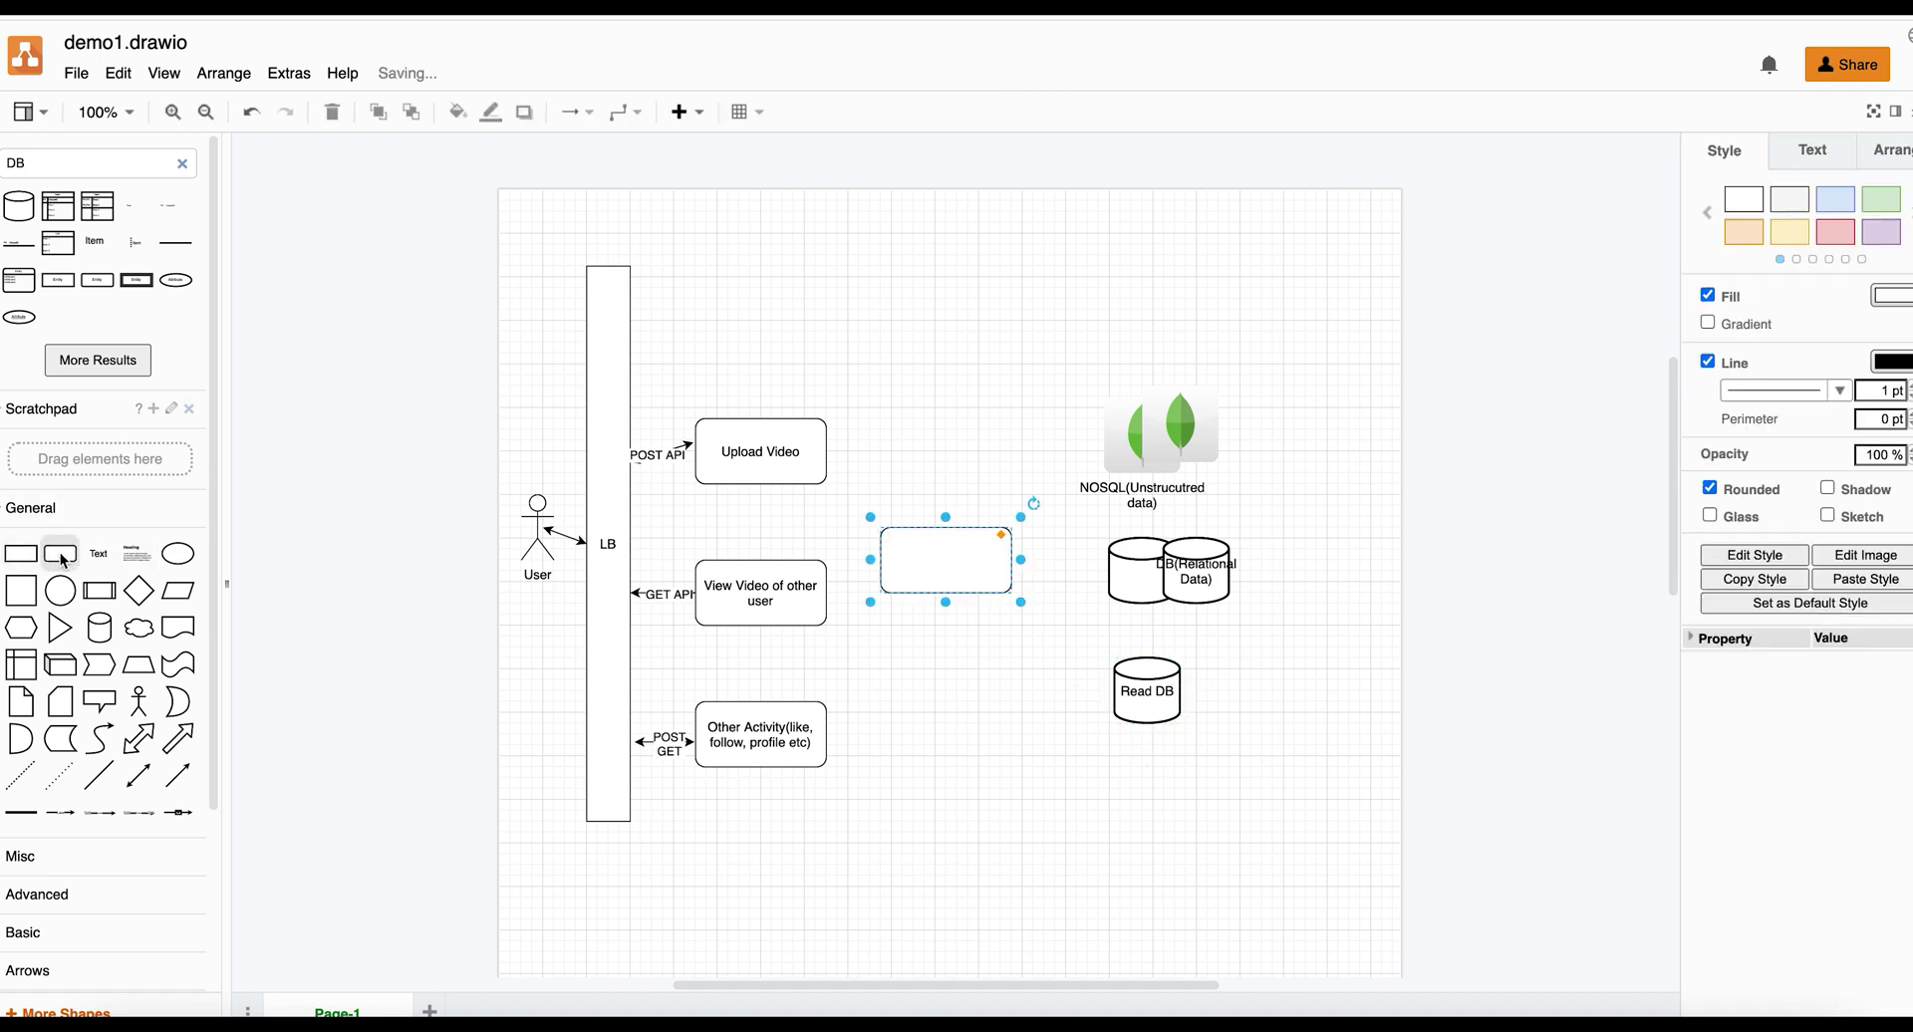
drag(941, 572, 1293, 643)
right_click(1172, 492)
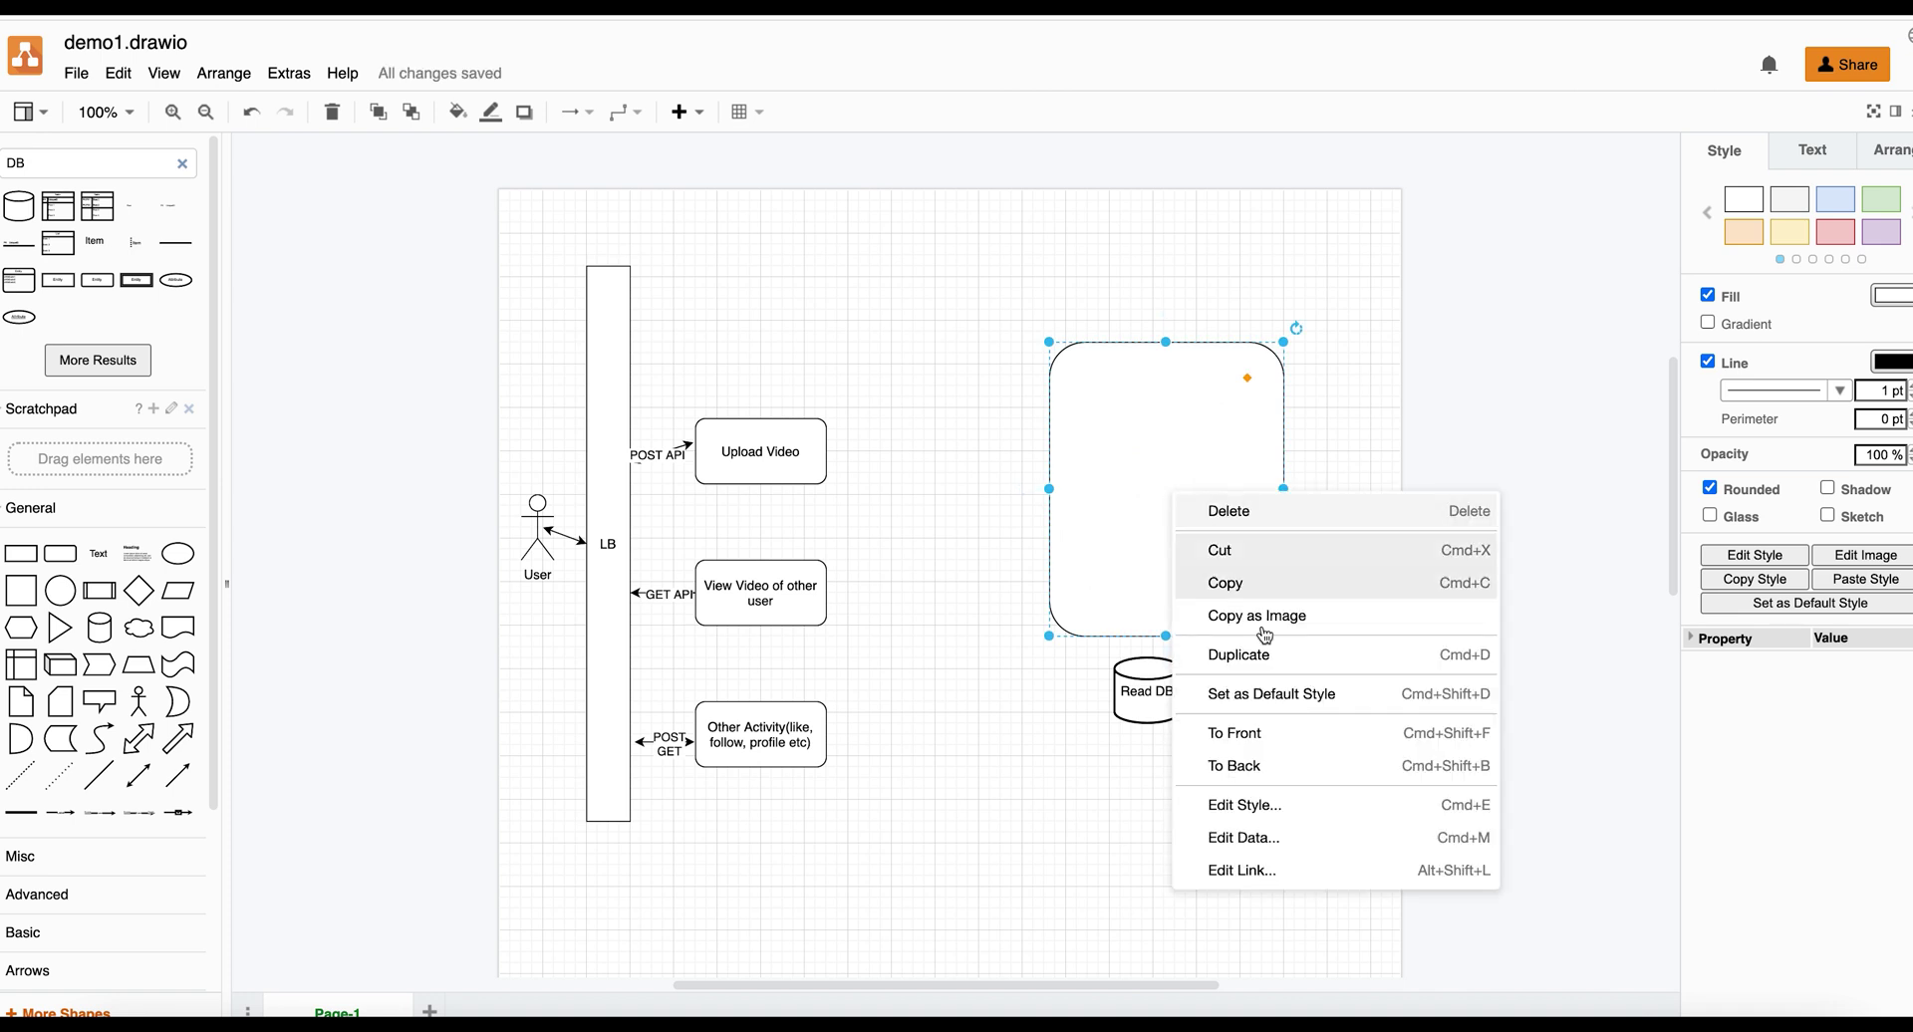
click(1269, 761)
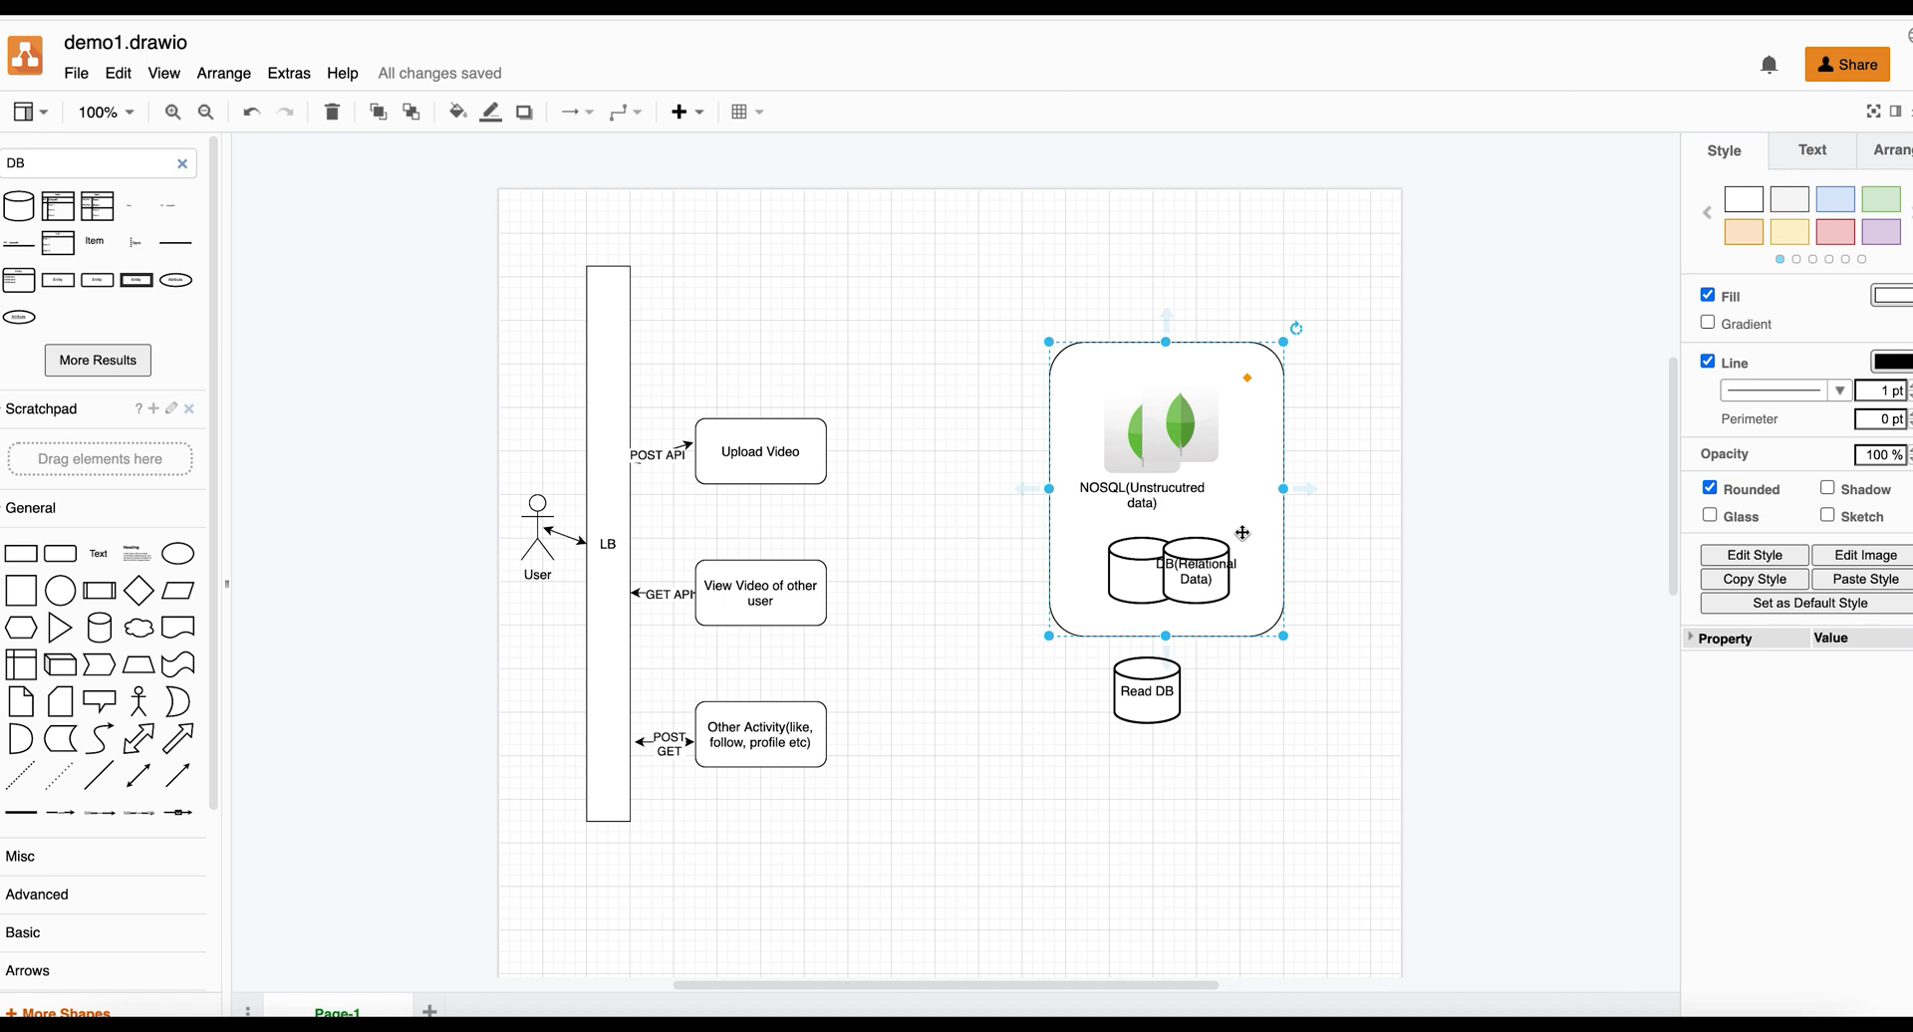
Step: Shift the Read DB cylinder slightly right and down, and connect it to the database container above with a double-headed arrow
drag(1152, 705, 1170, 717)
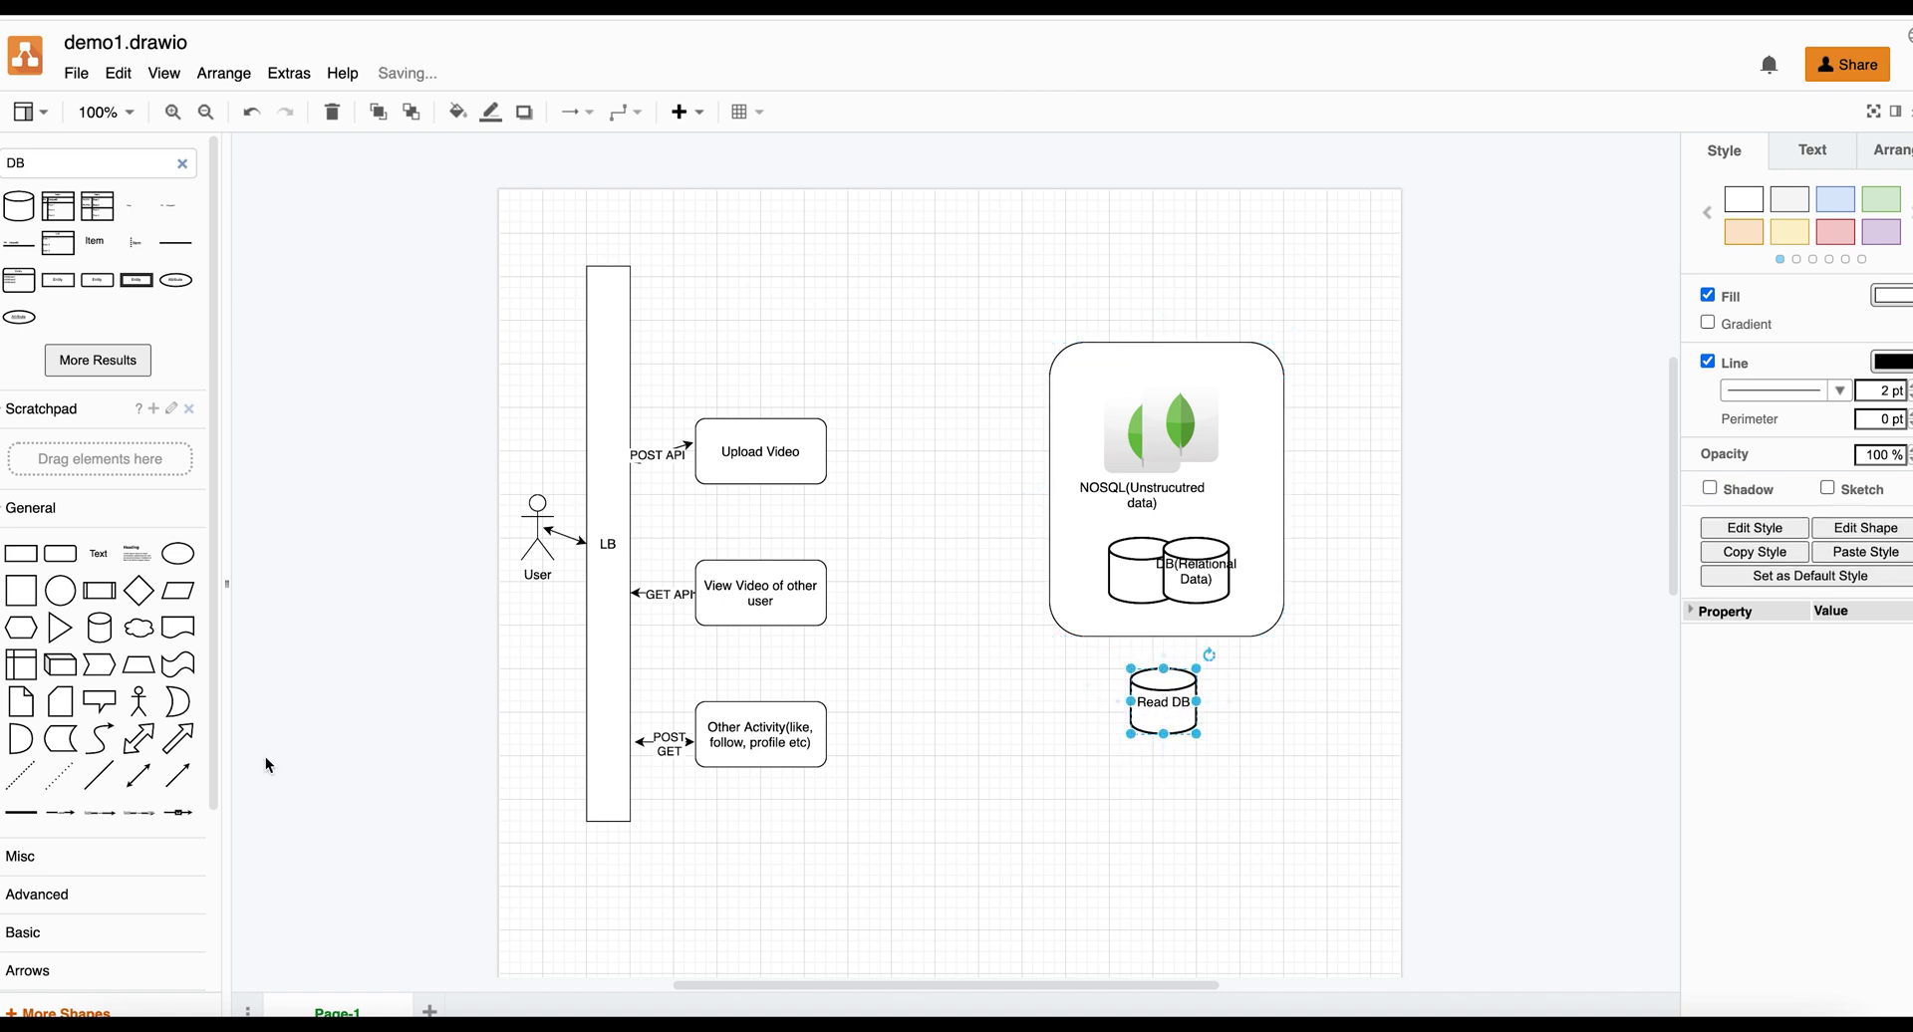
click(139, 775)
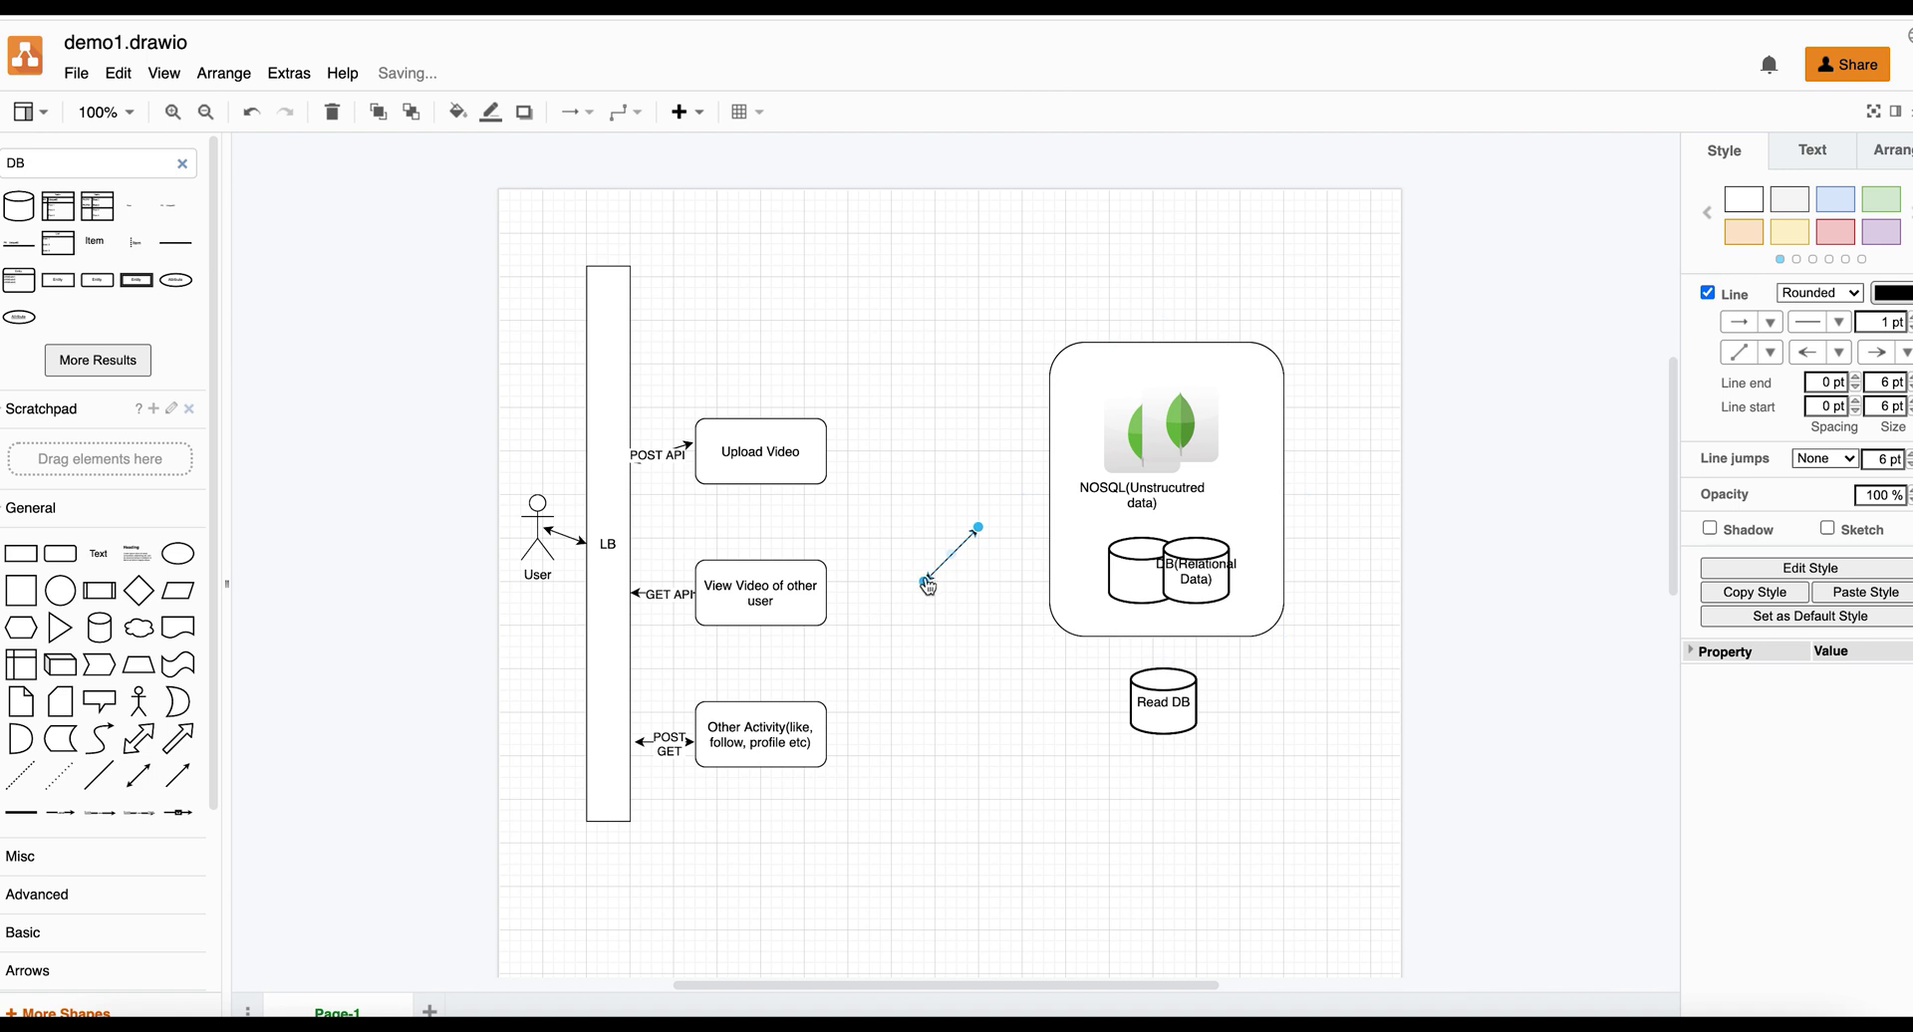
drag(926, 586, 1153, 684)
drag(986, 538, 1153, 640)
click(1302, 539)
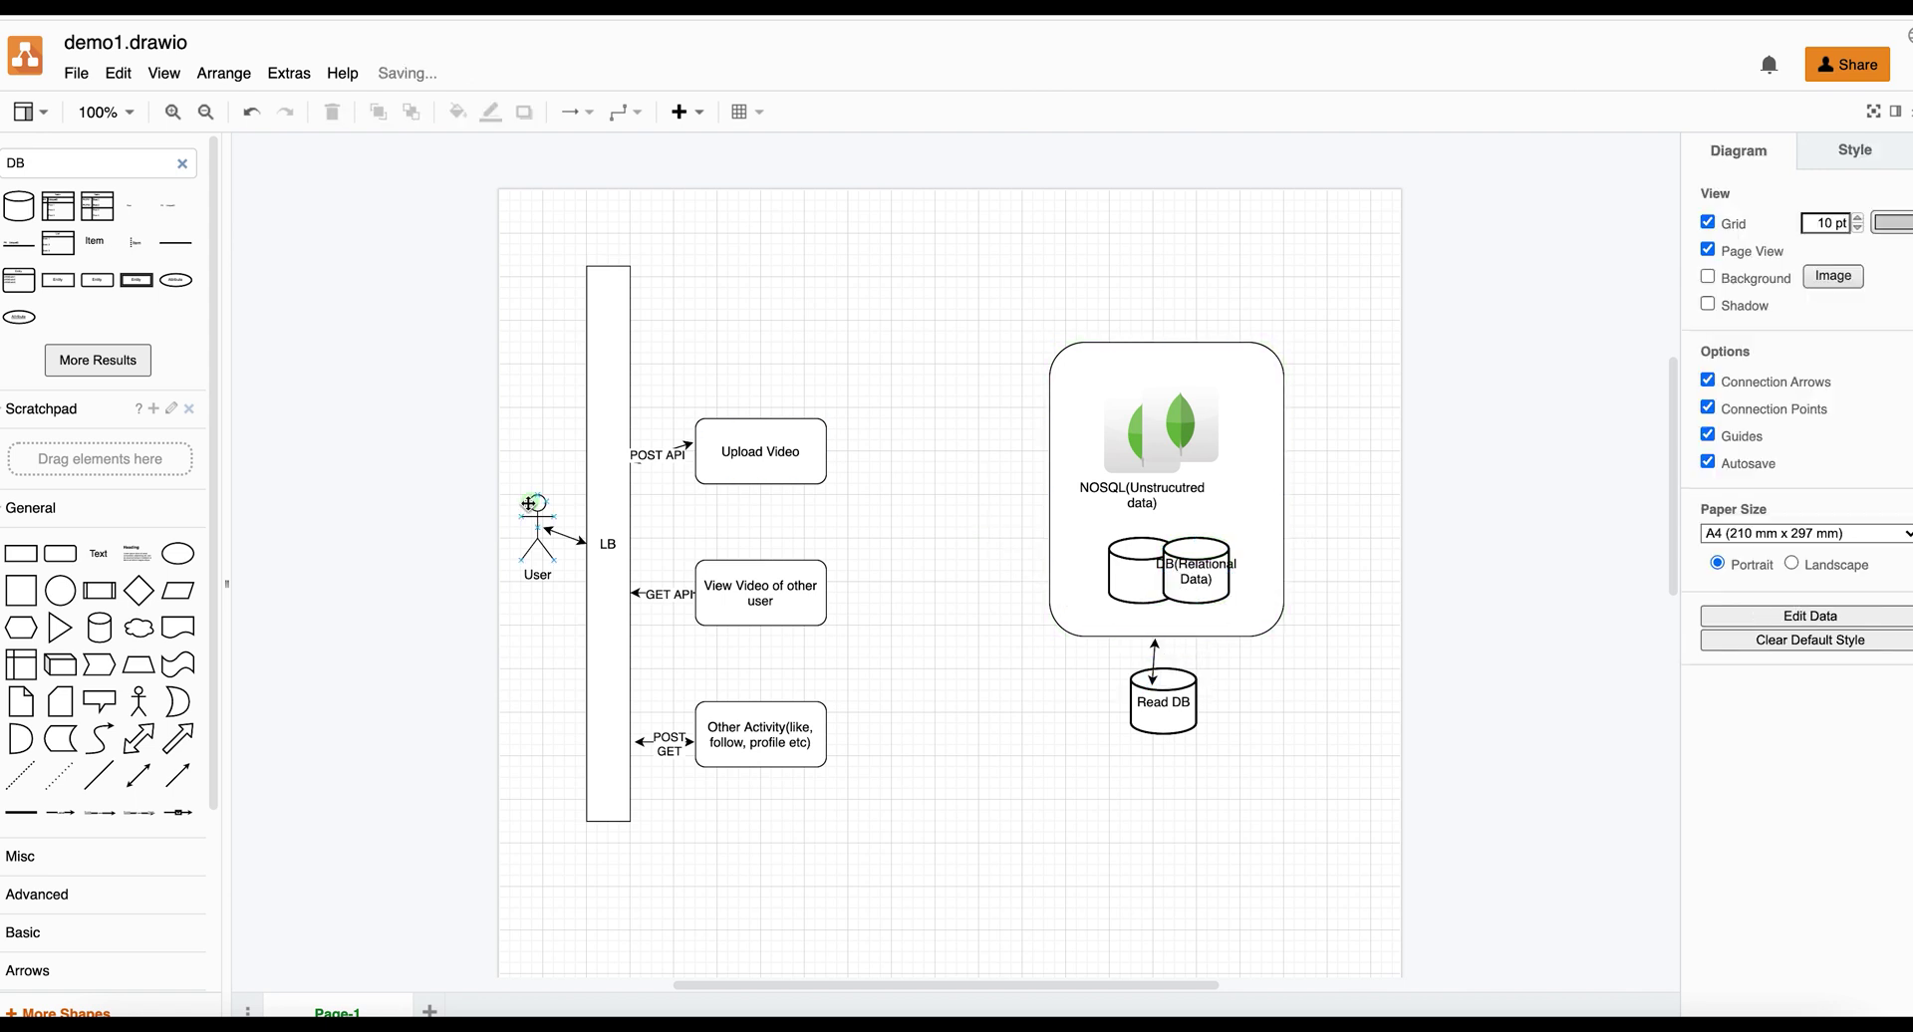
Step: Connect the Upload Video and View Video of other user boxes to the database container's left edge with double-headed arrows
mouse_move(97, 595)
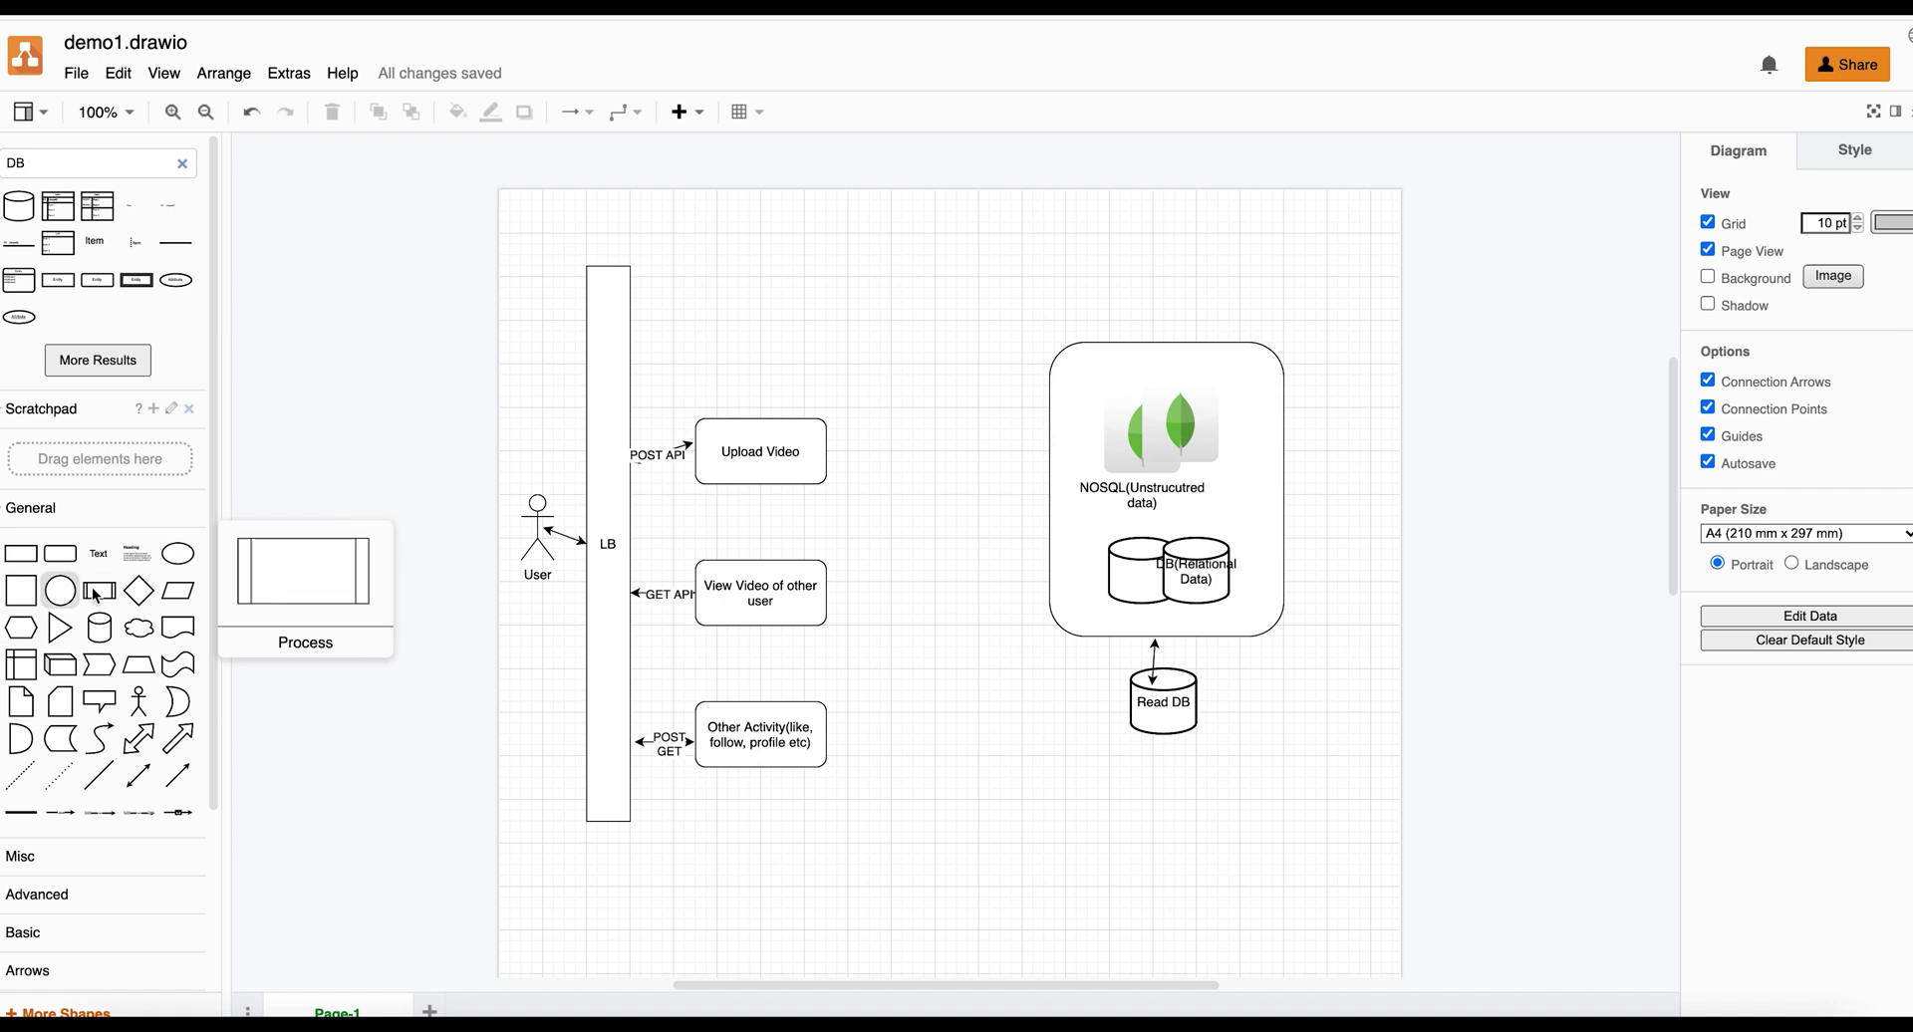
click(145, 782)
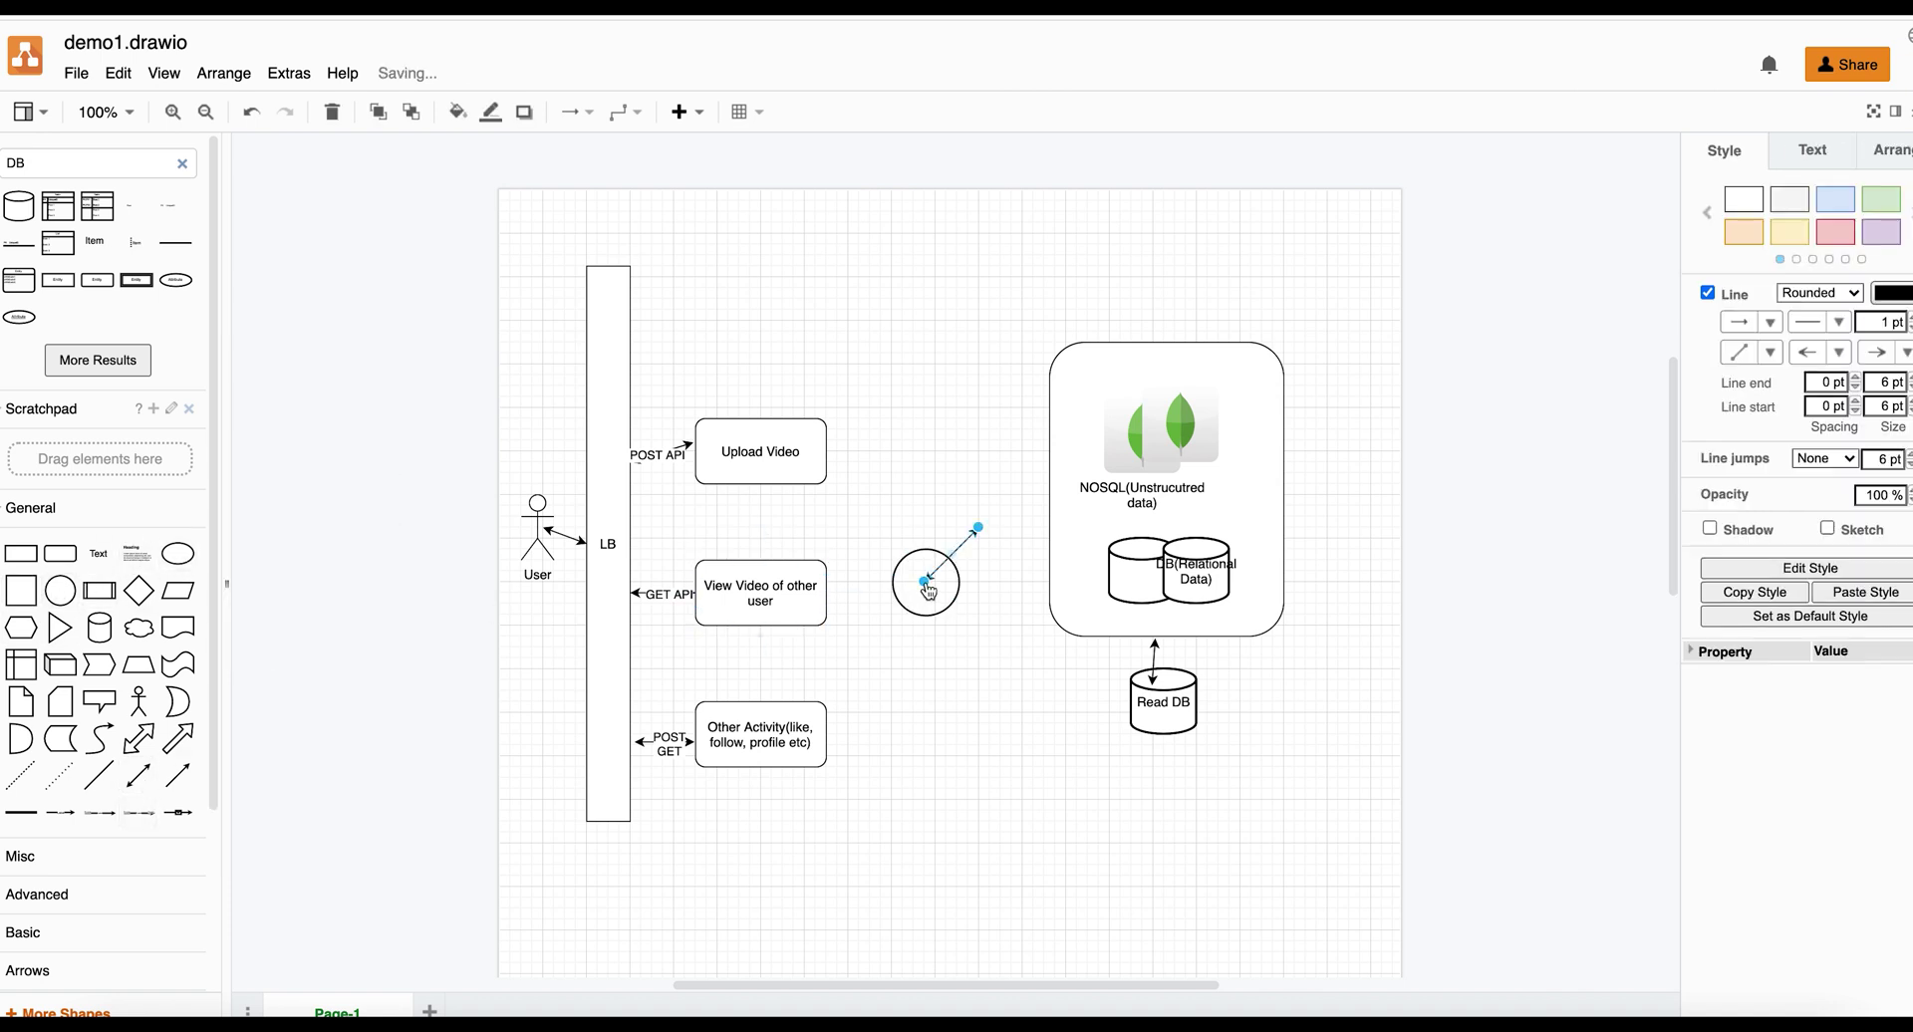
drag(926, 588, 826, 468)
drag(985, 540, 1048, 449)
click(140, 777)
drag(929, 589, 832, 604)
drag(981, 535, 1050, 540)
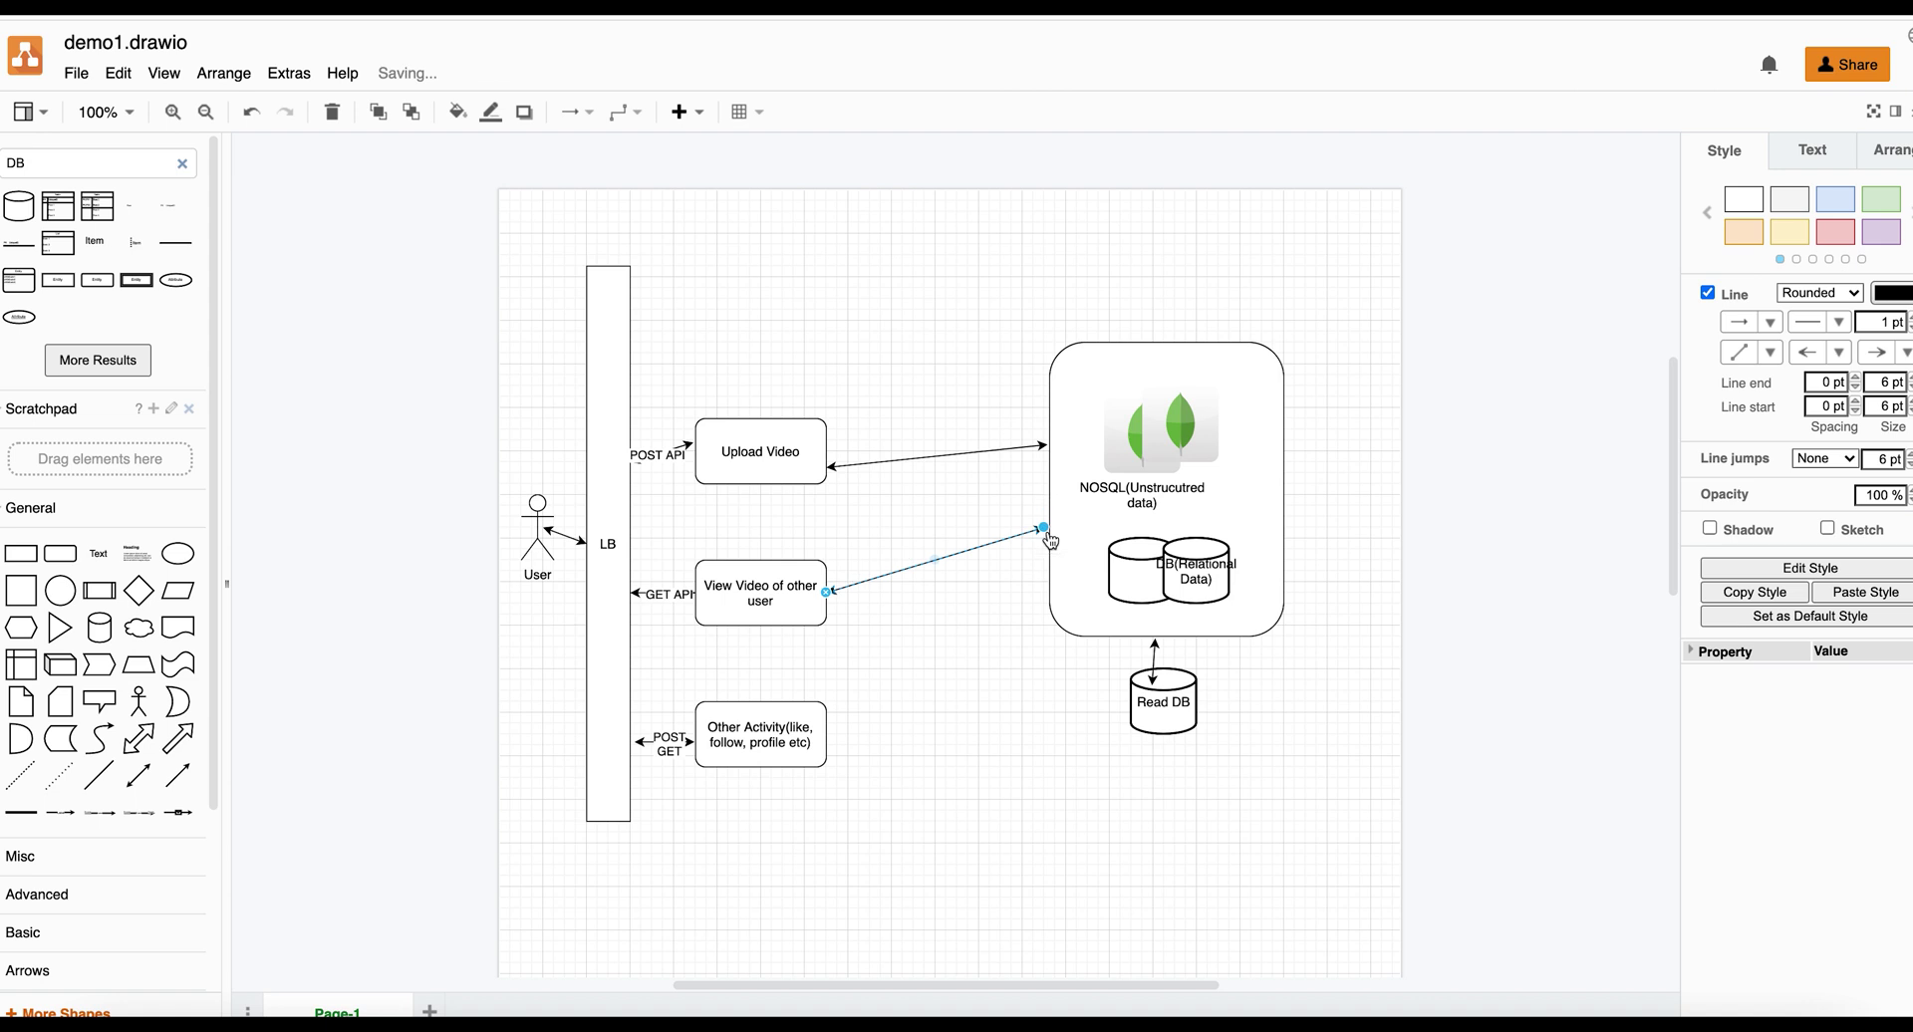
Step: Connect the Other Activity box to the database container with a double-headed arrow, and reroute the View Video arrow's right end to Read DB
click(141, 778)
drag(925, 580, 833, 739)
drag(979, 531, 1051, 602)
click(1037, 538)
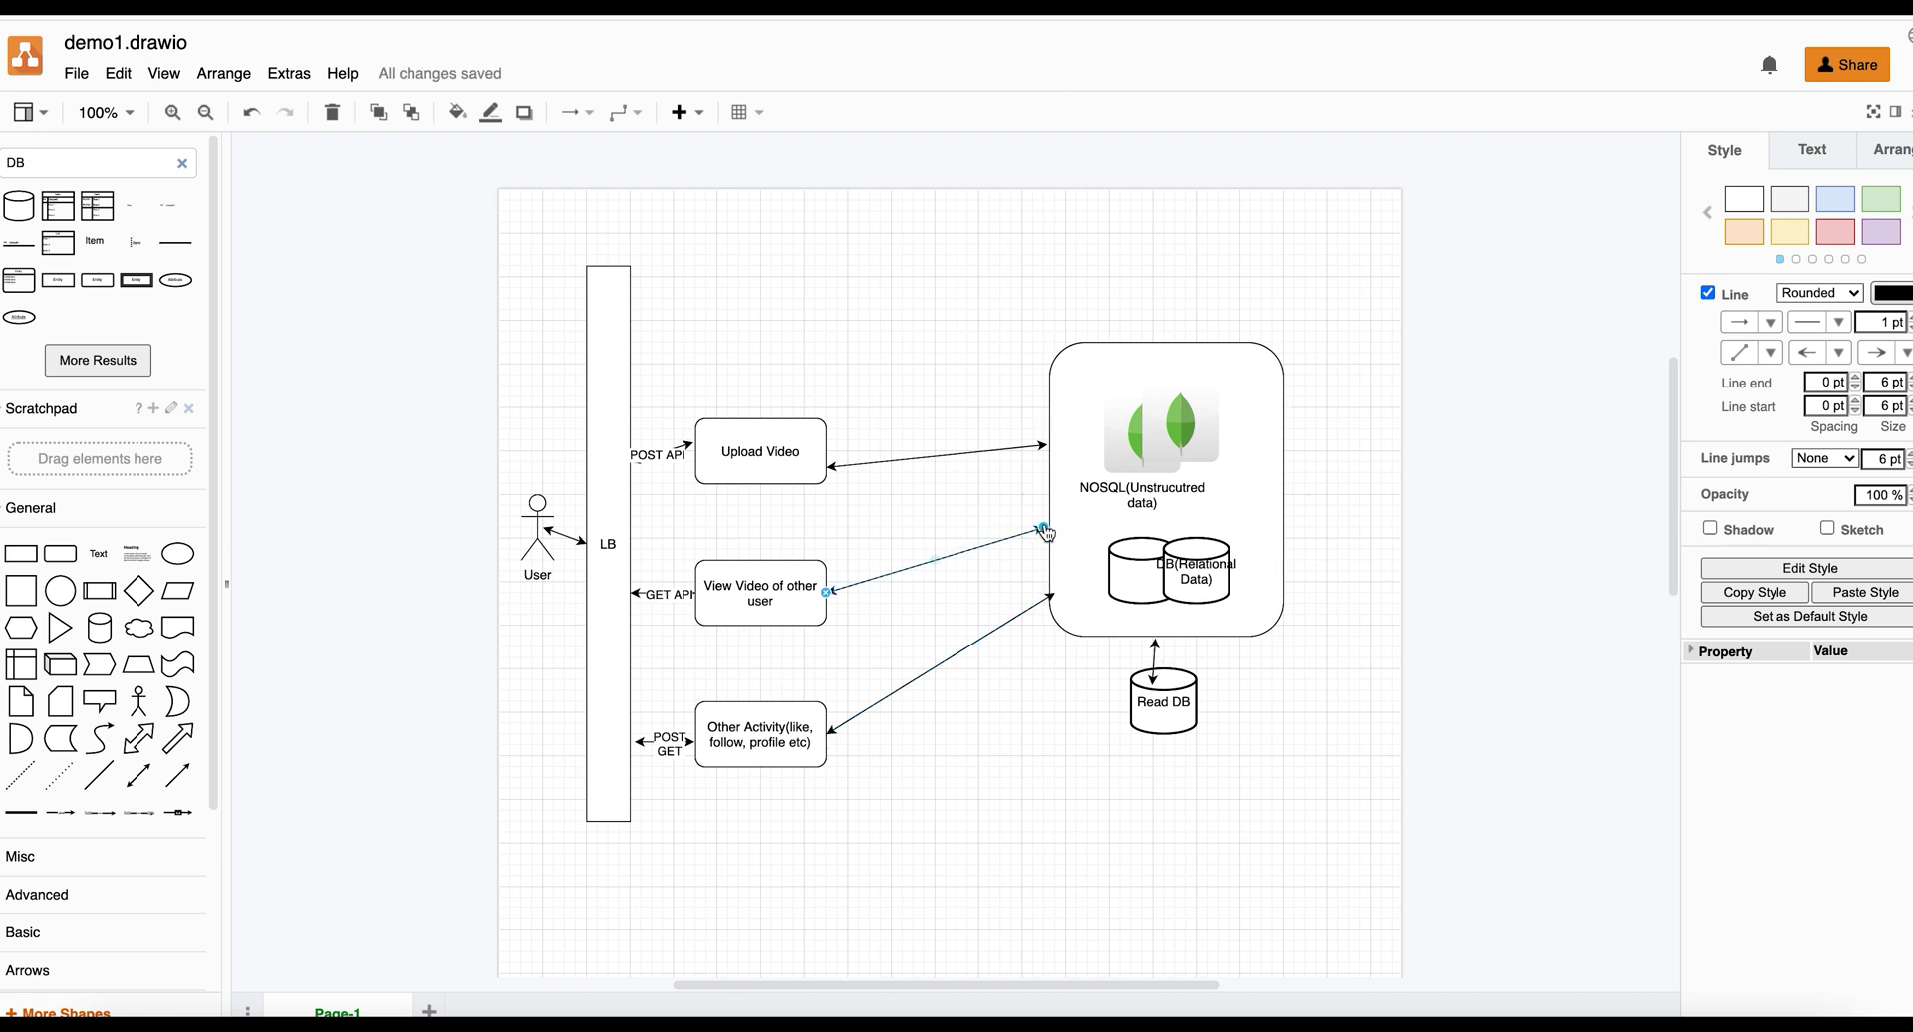
drag(1046, 533, 1129, 709)
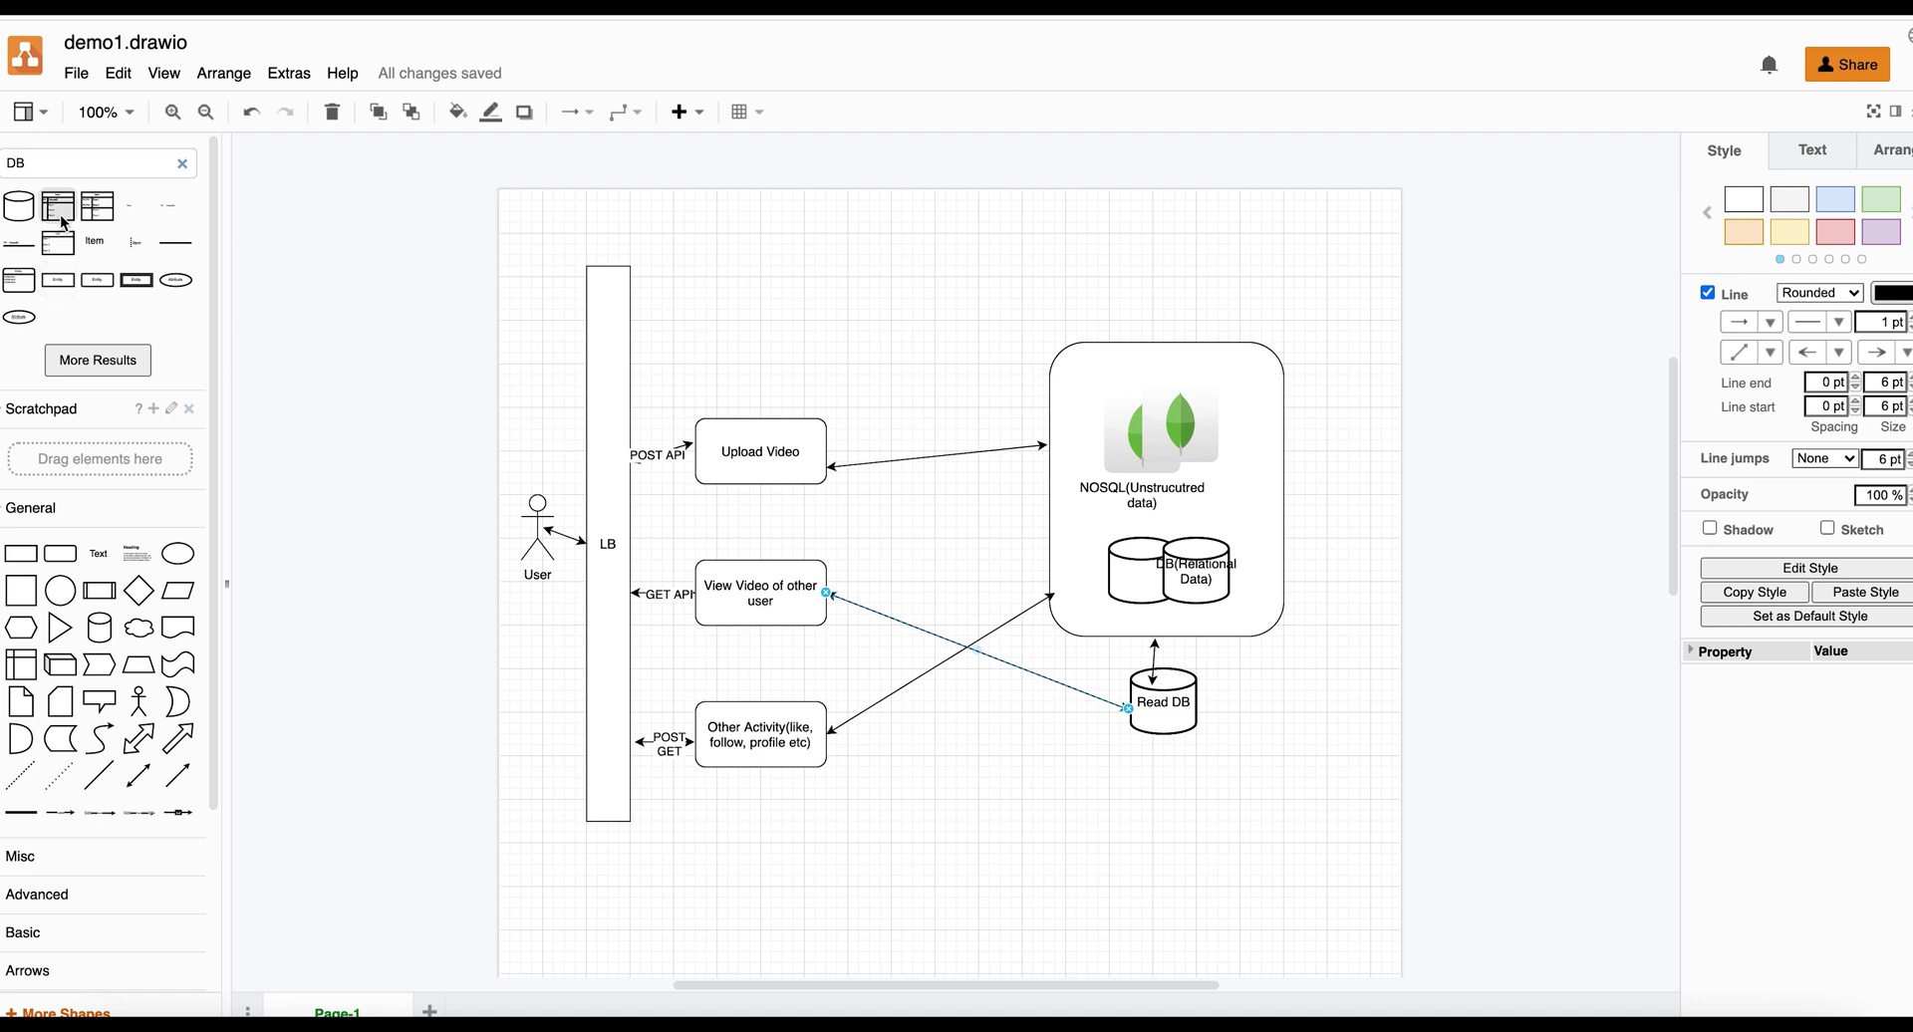
Step: Add a blank database cylinder, and shift Read DB to the right together with the container end of its arrow
click(19, 205)
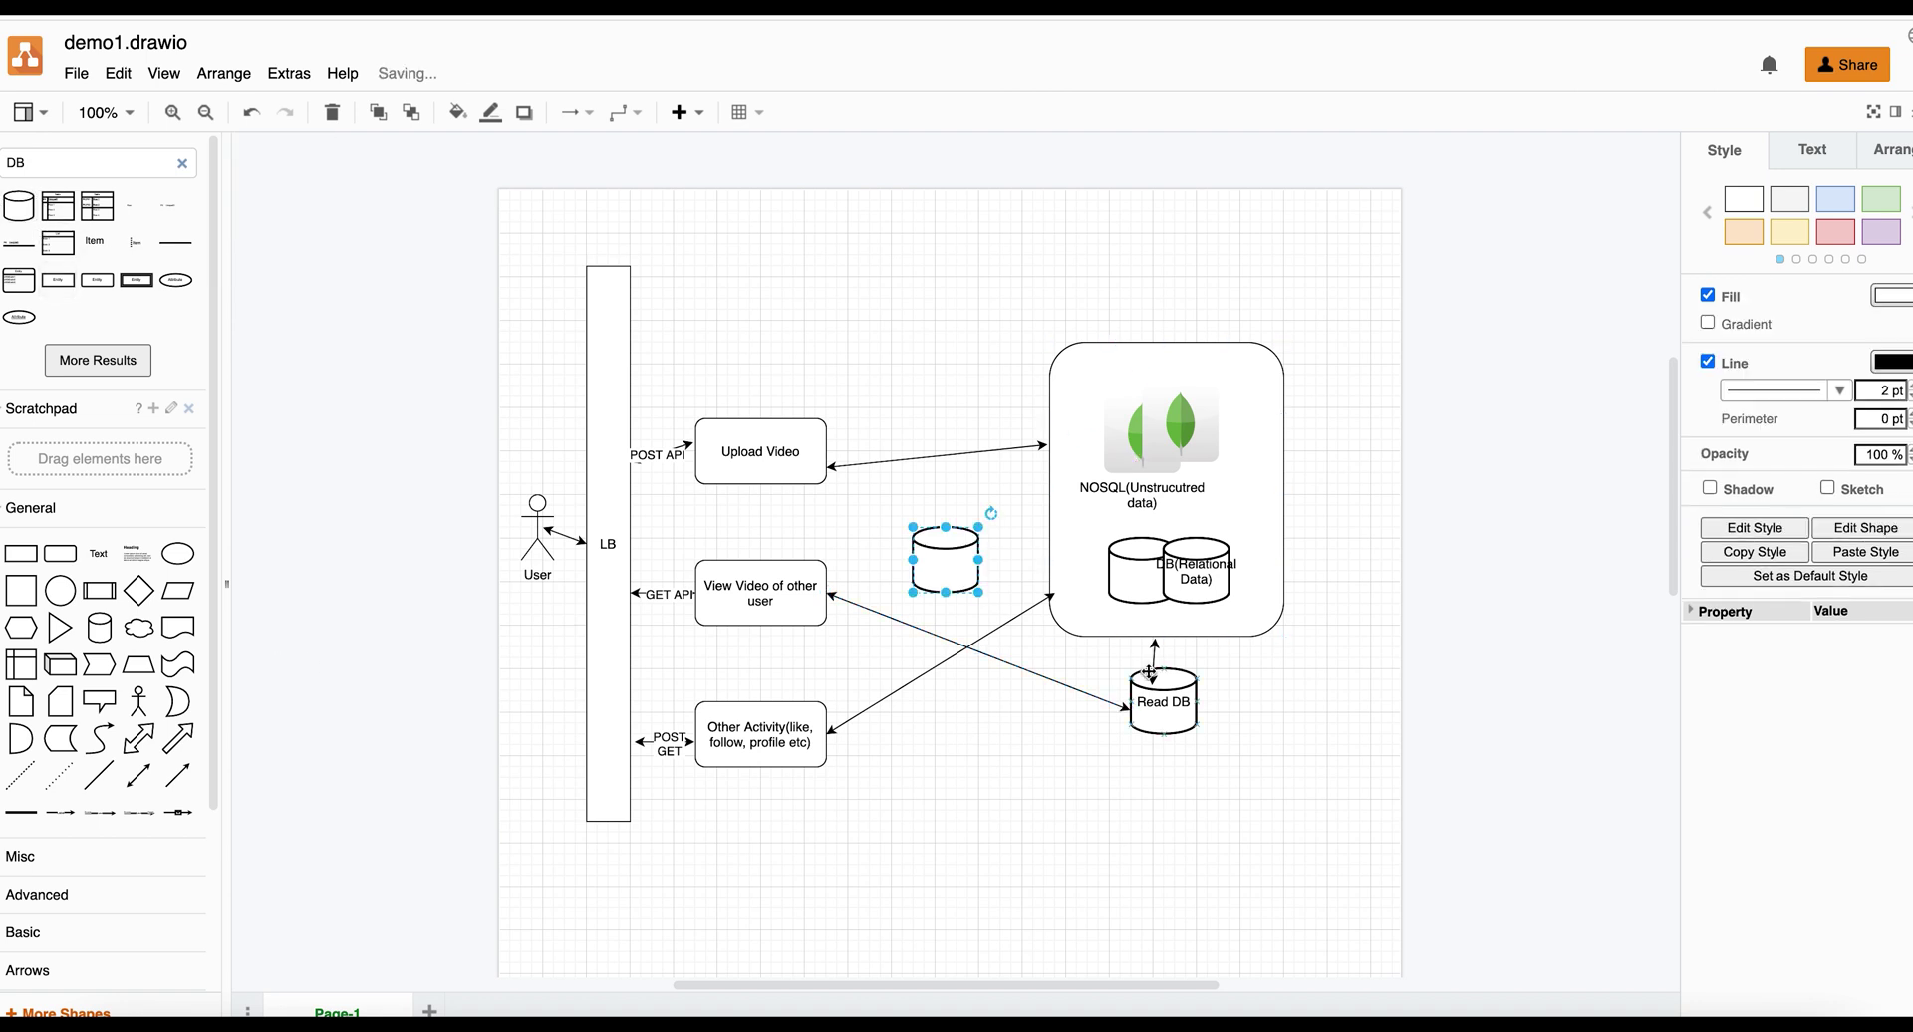
drag(1181, 704, 1230, 716)
click(1181, 647)
drag(1156, 639, 1212, 639)
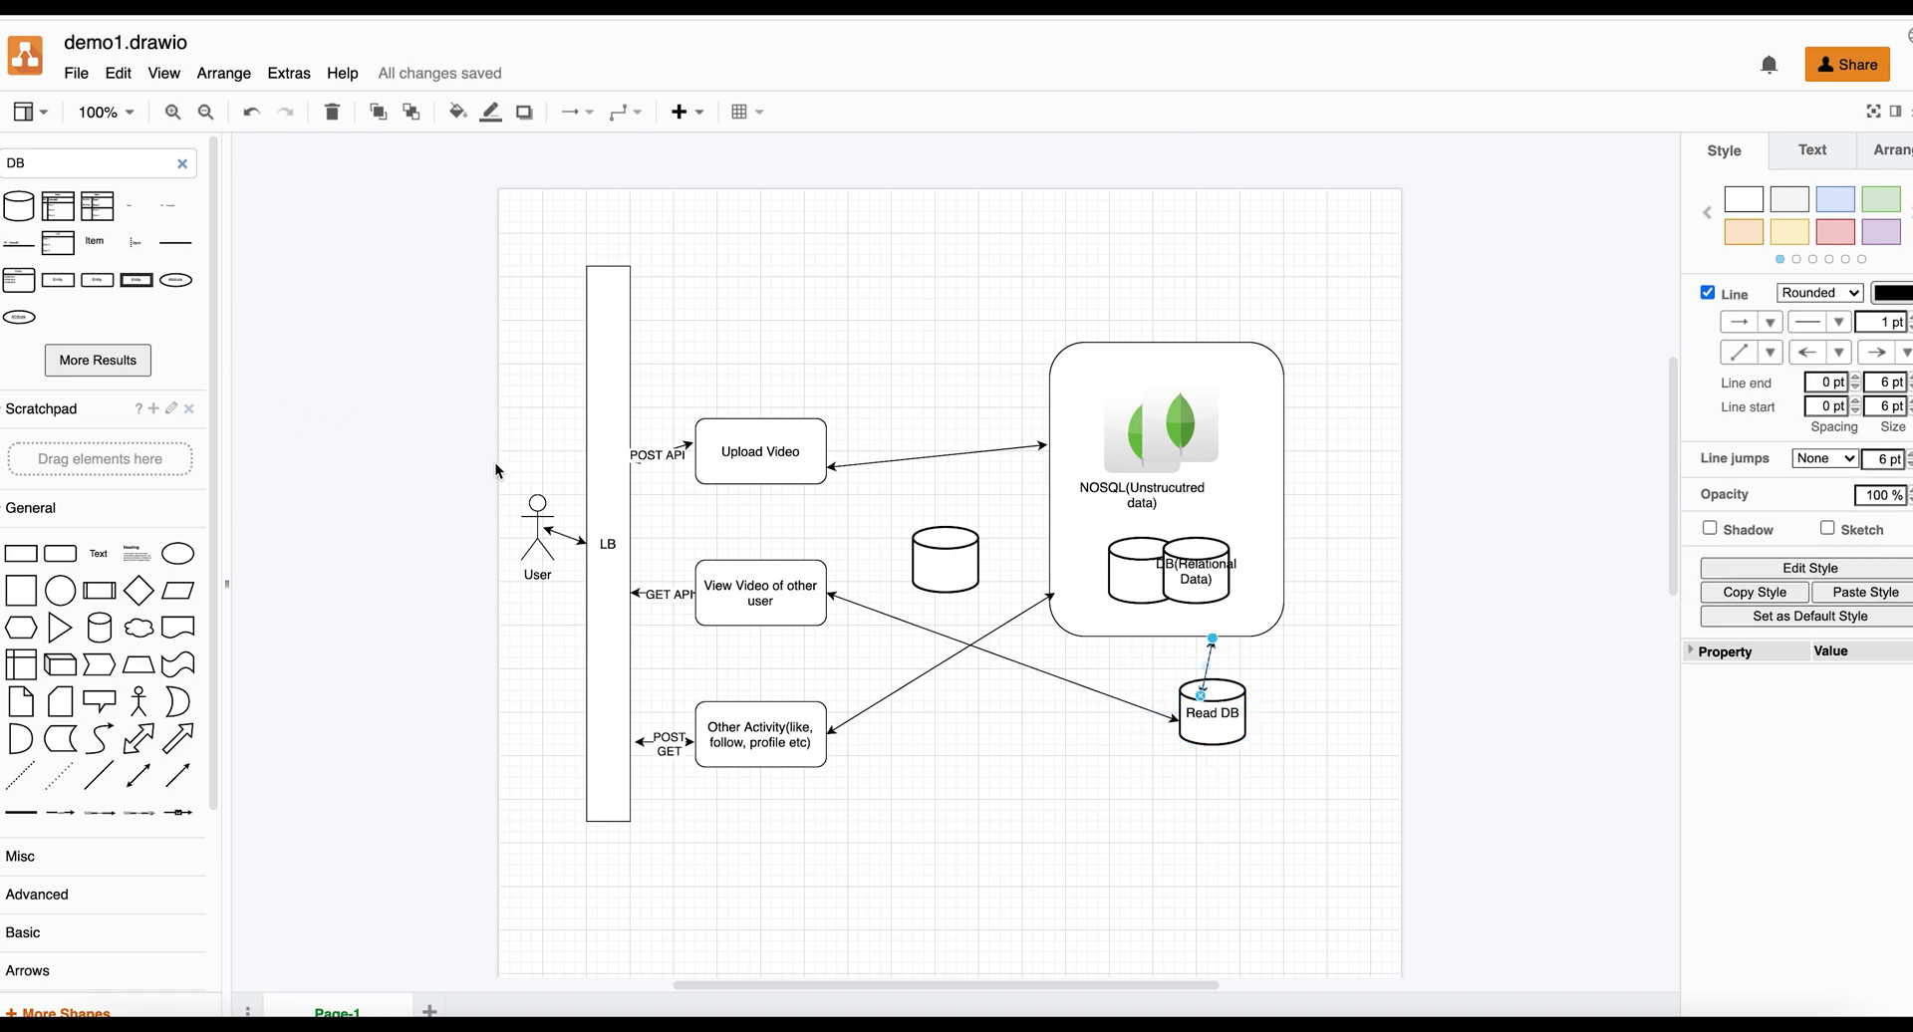
Step: Place the blank cylinder over the View Video arrow just left of Read DB, and label it "Cache DB"
drag(954, 554, 1076, 689)
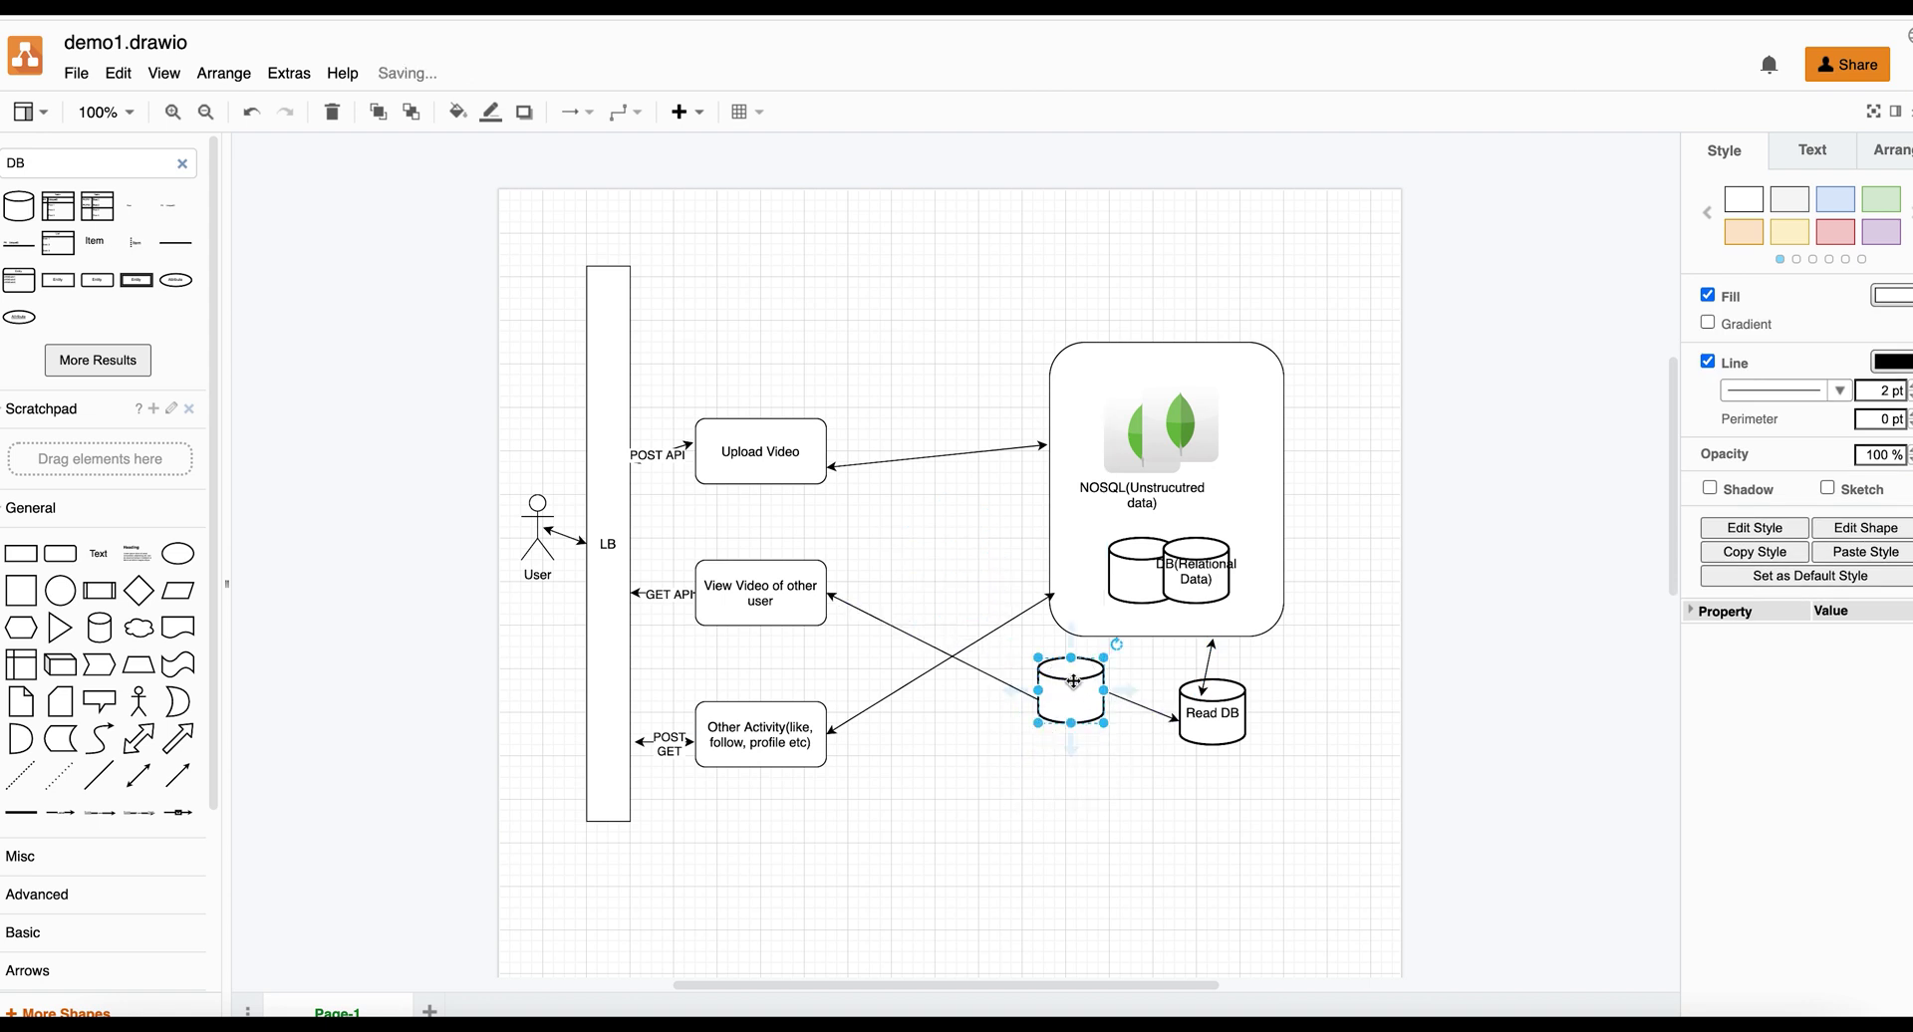
click(1141, 786)
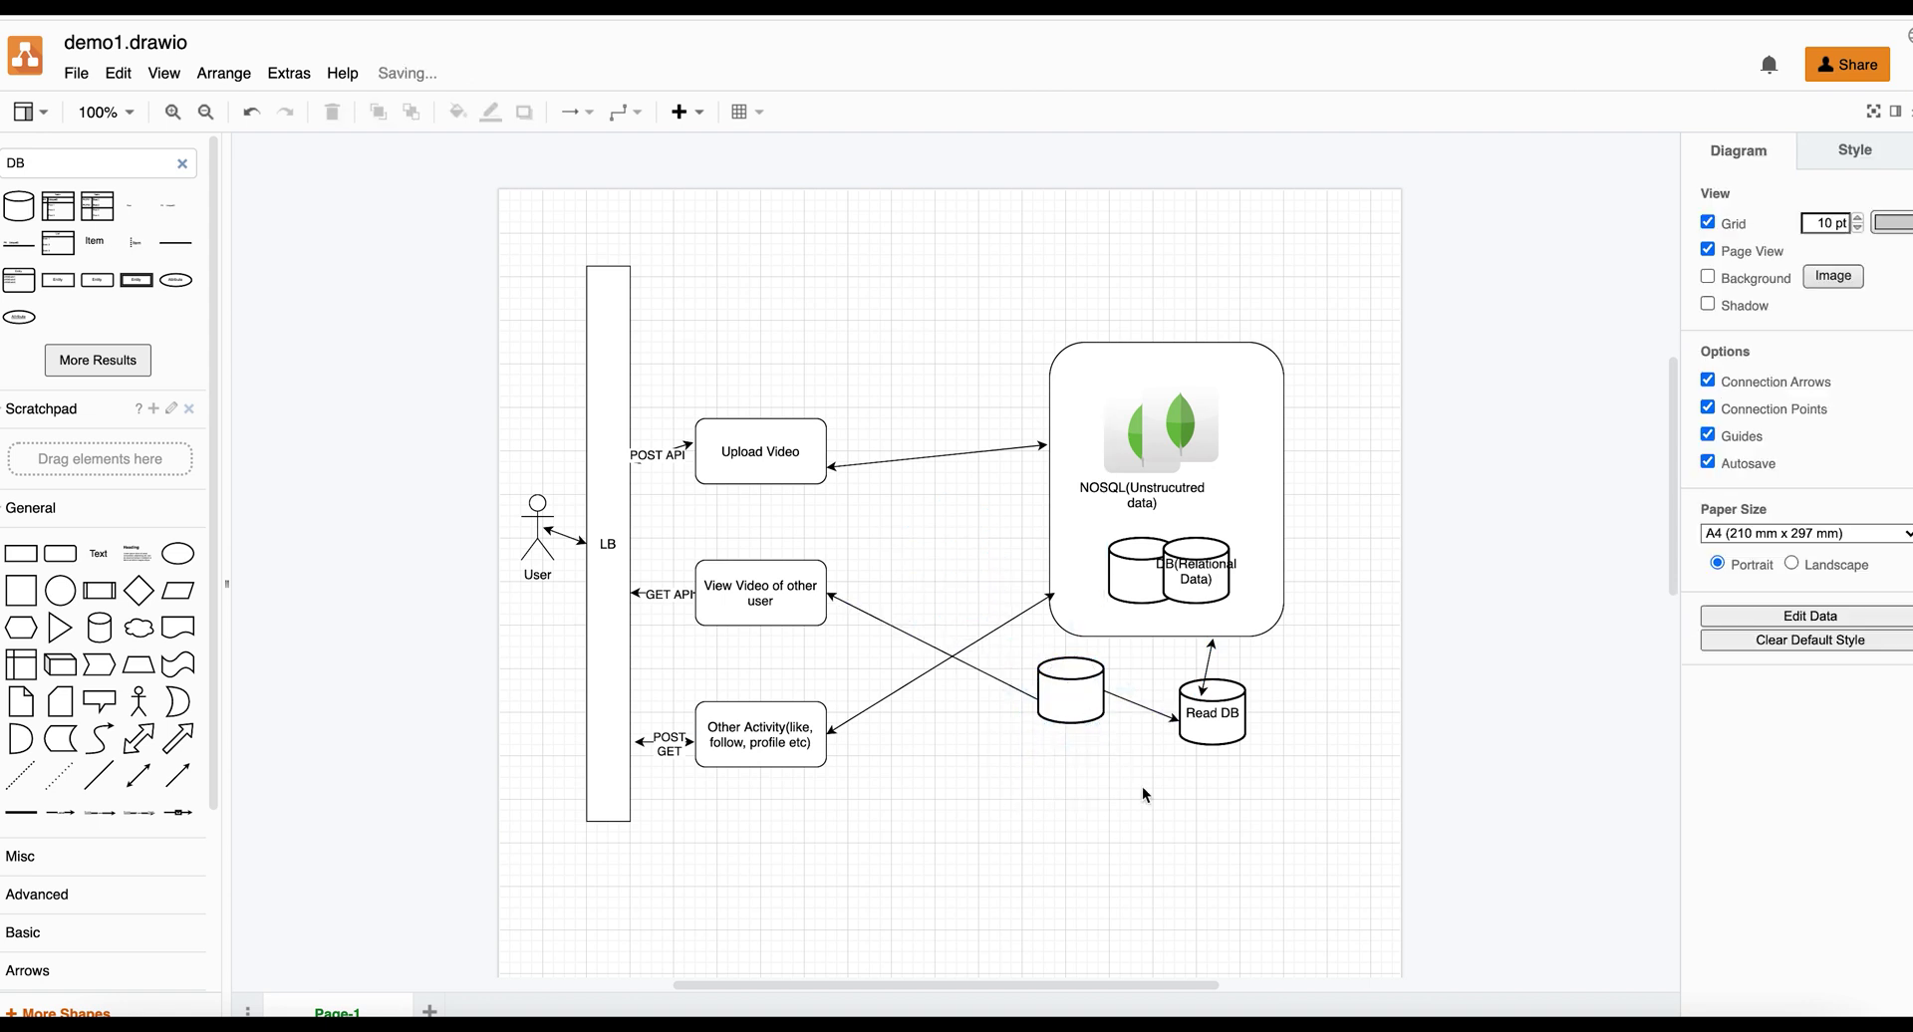
double_click(1063, 698)
text(CAche)
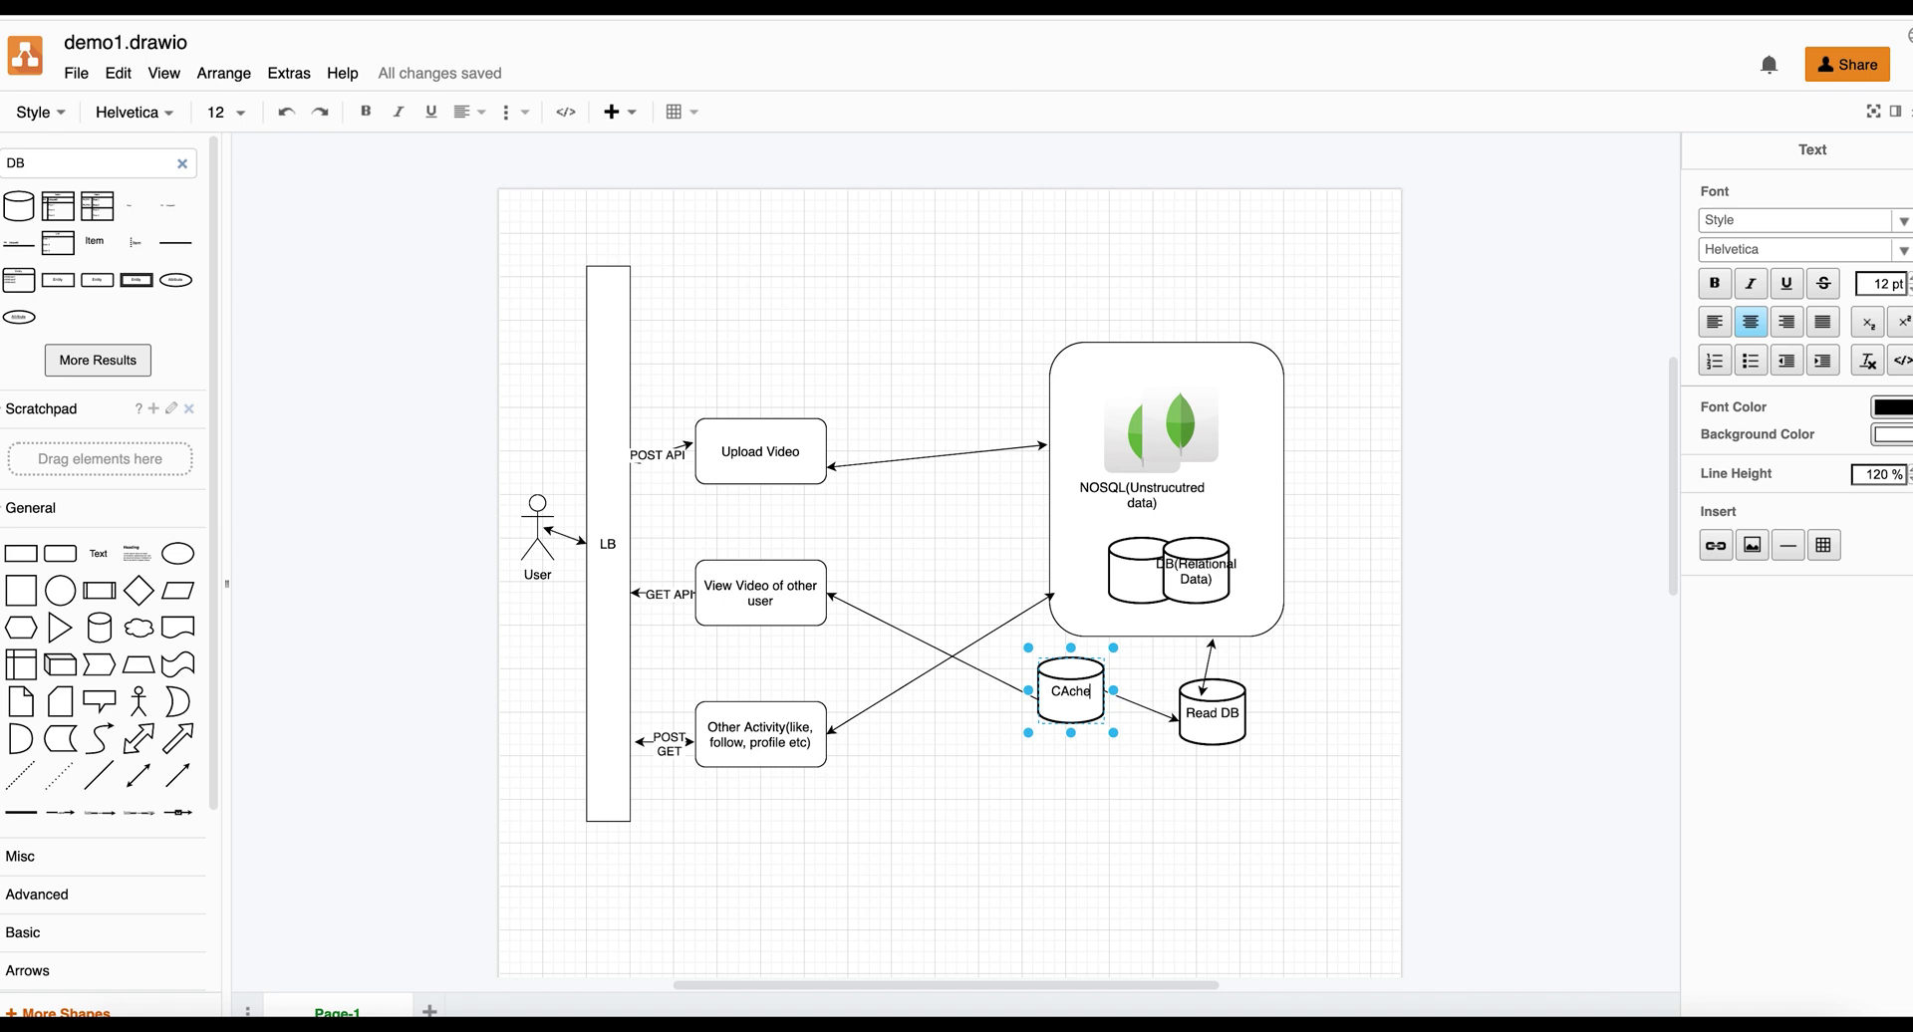
text( DB)
click(1115, 811)
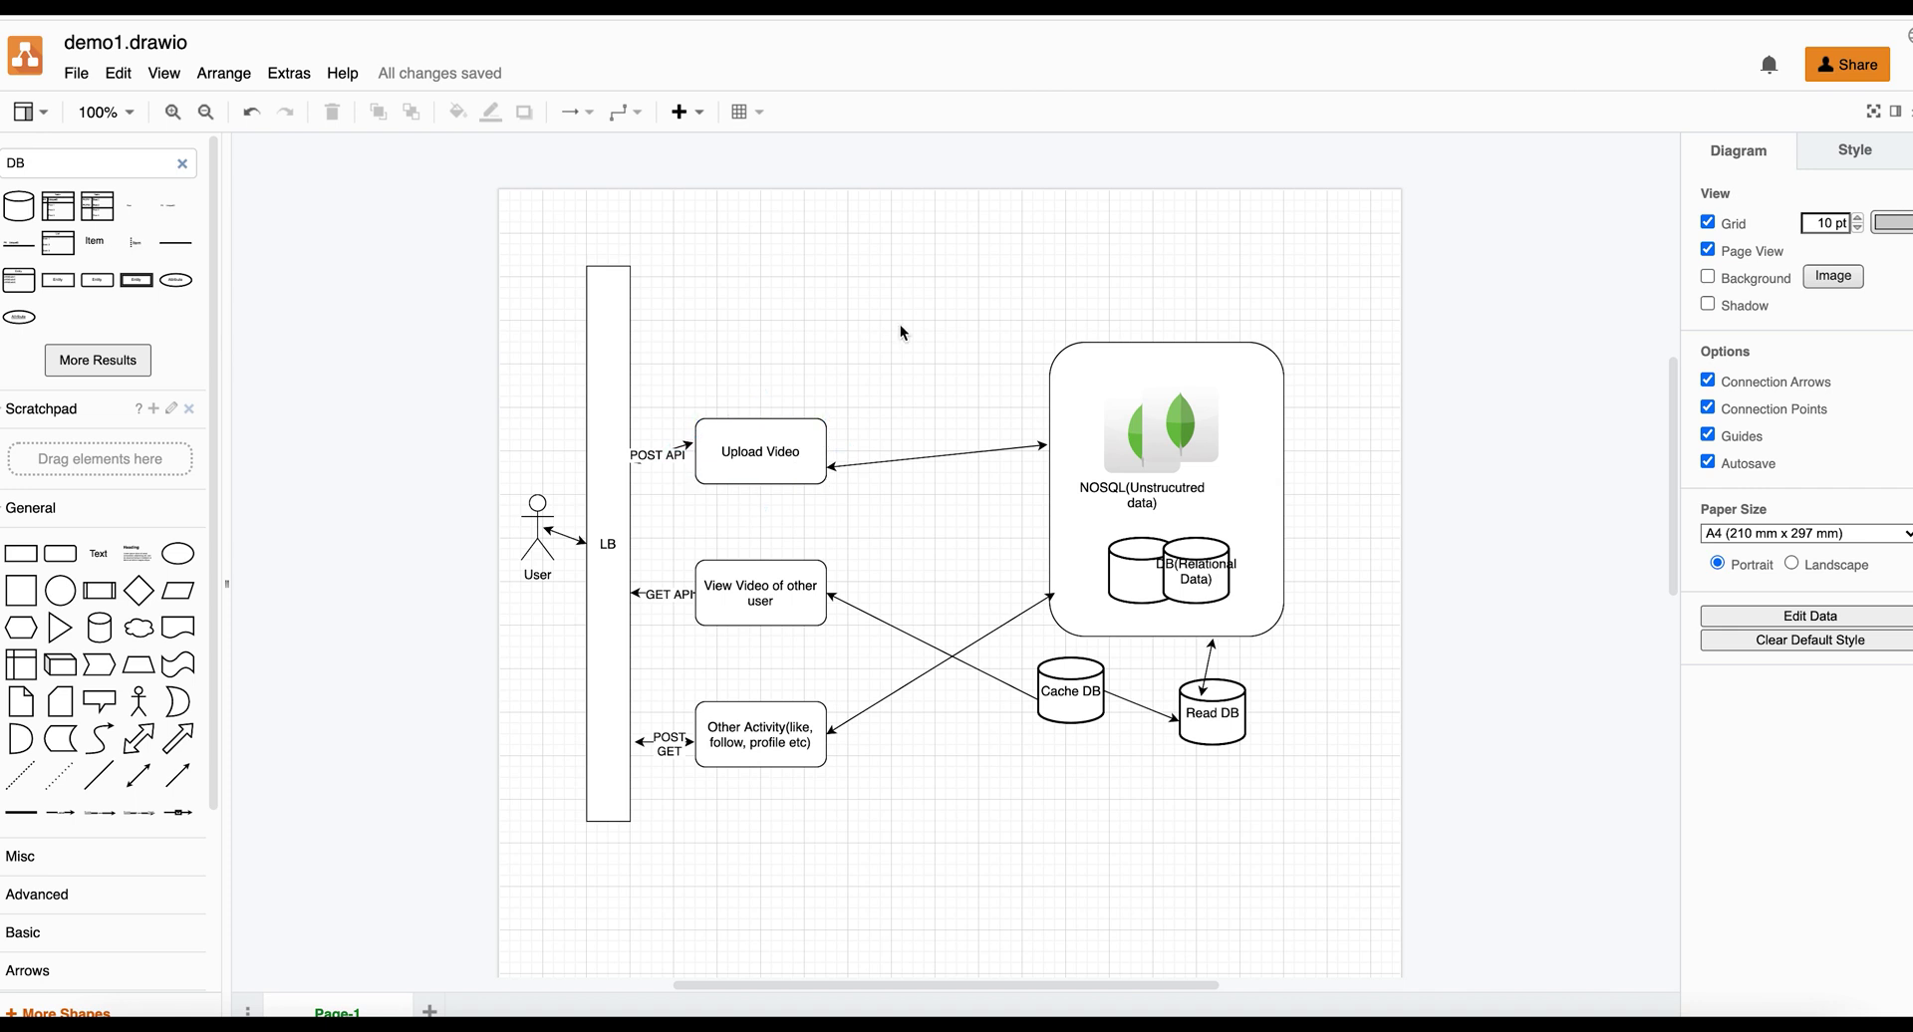
Step: Search the shape library for "AWS s3"
click(74, 155)
double_click(73, 155)
text(qws s)
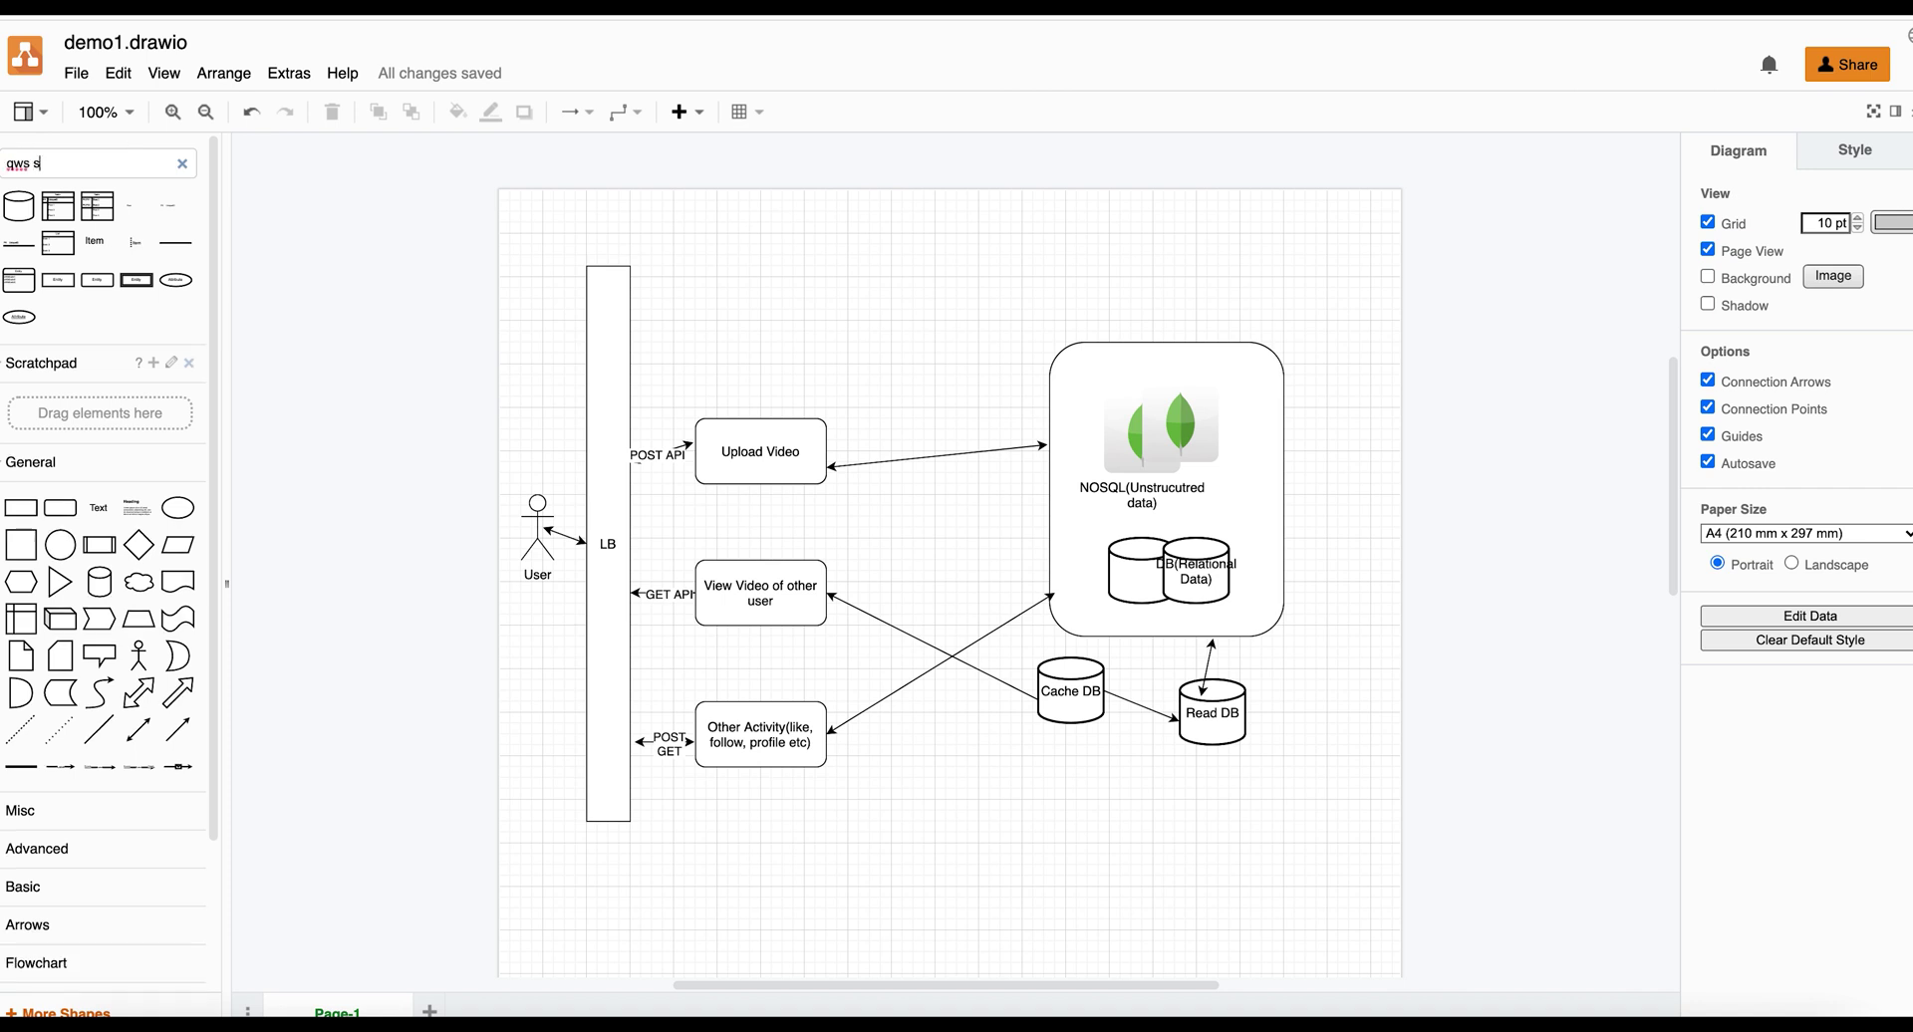
text(3)
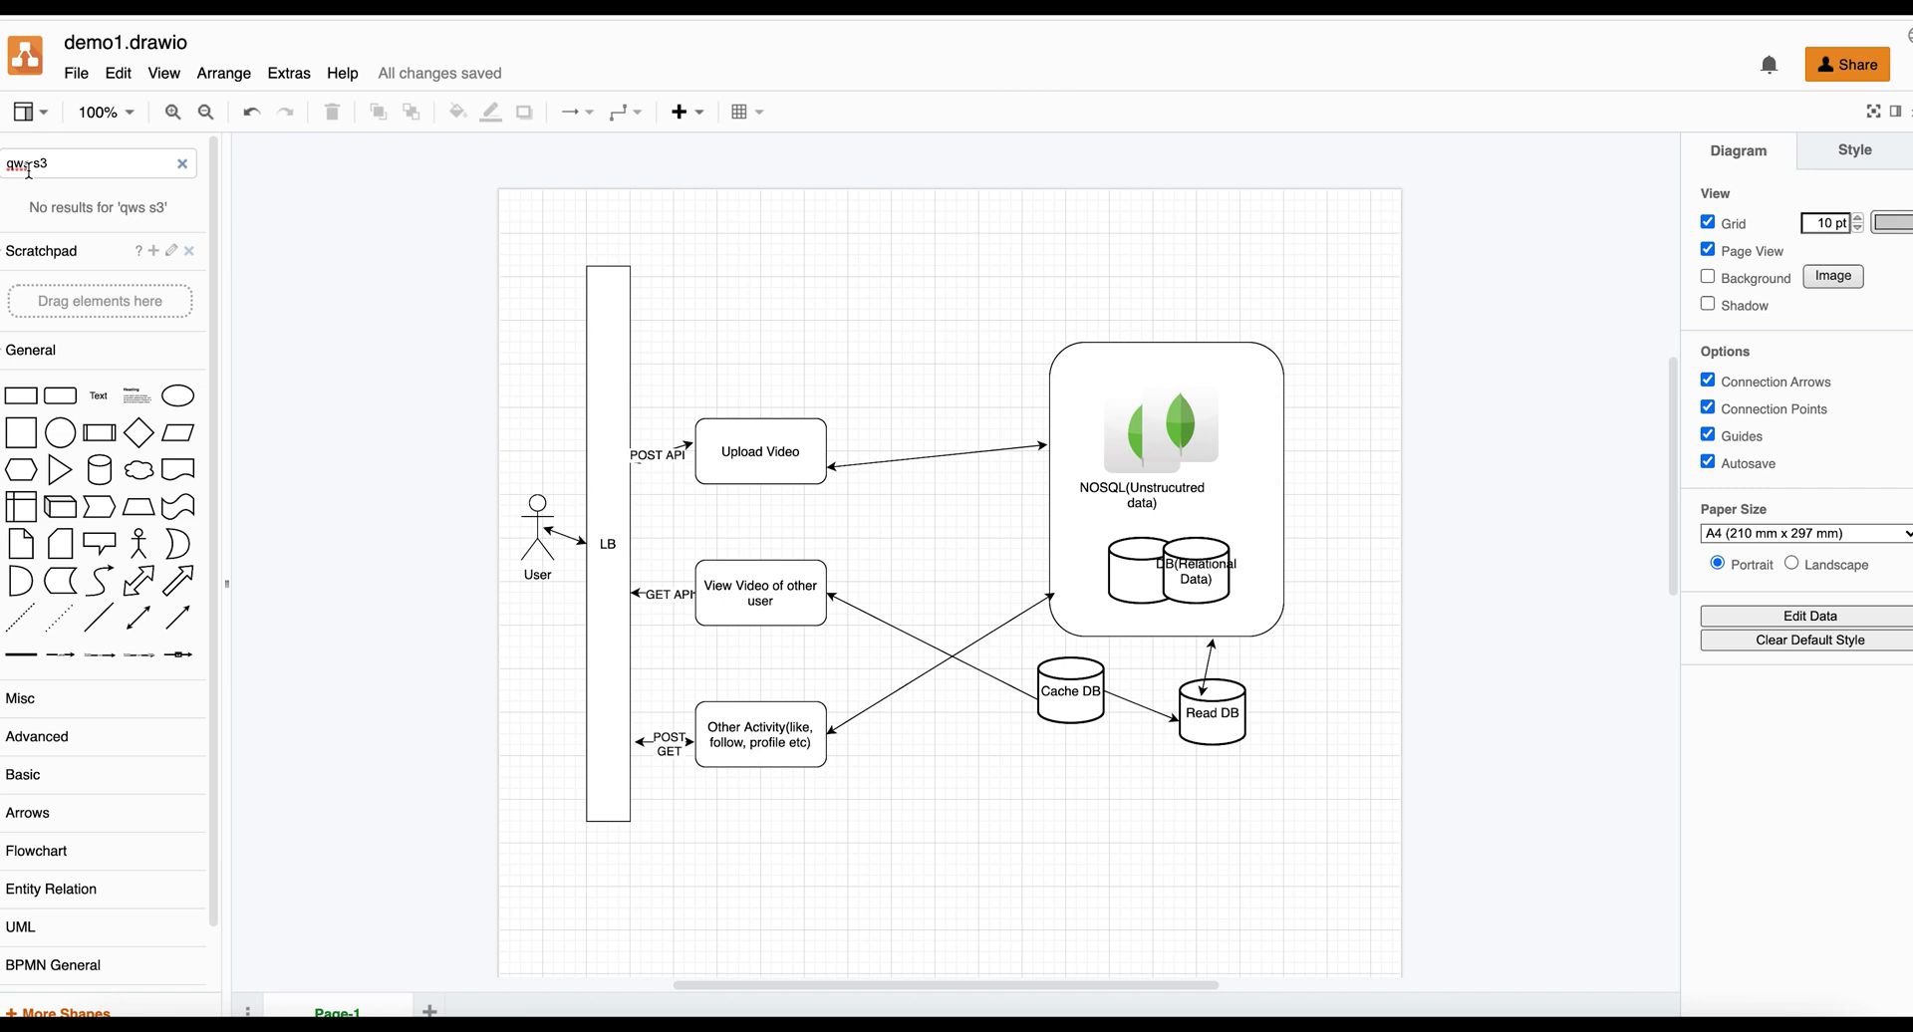
text(AWS)
key(Return)
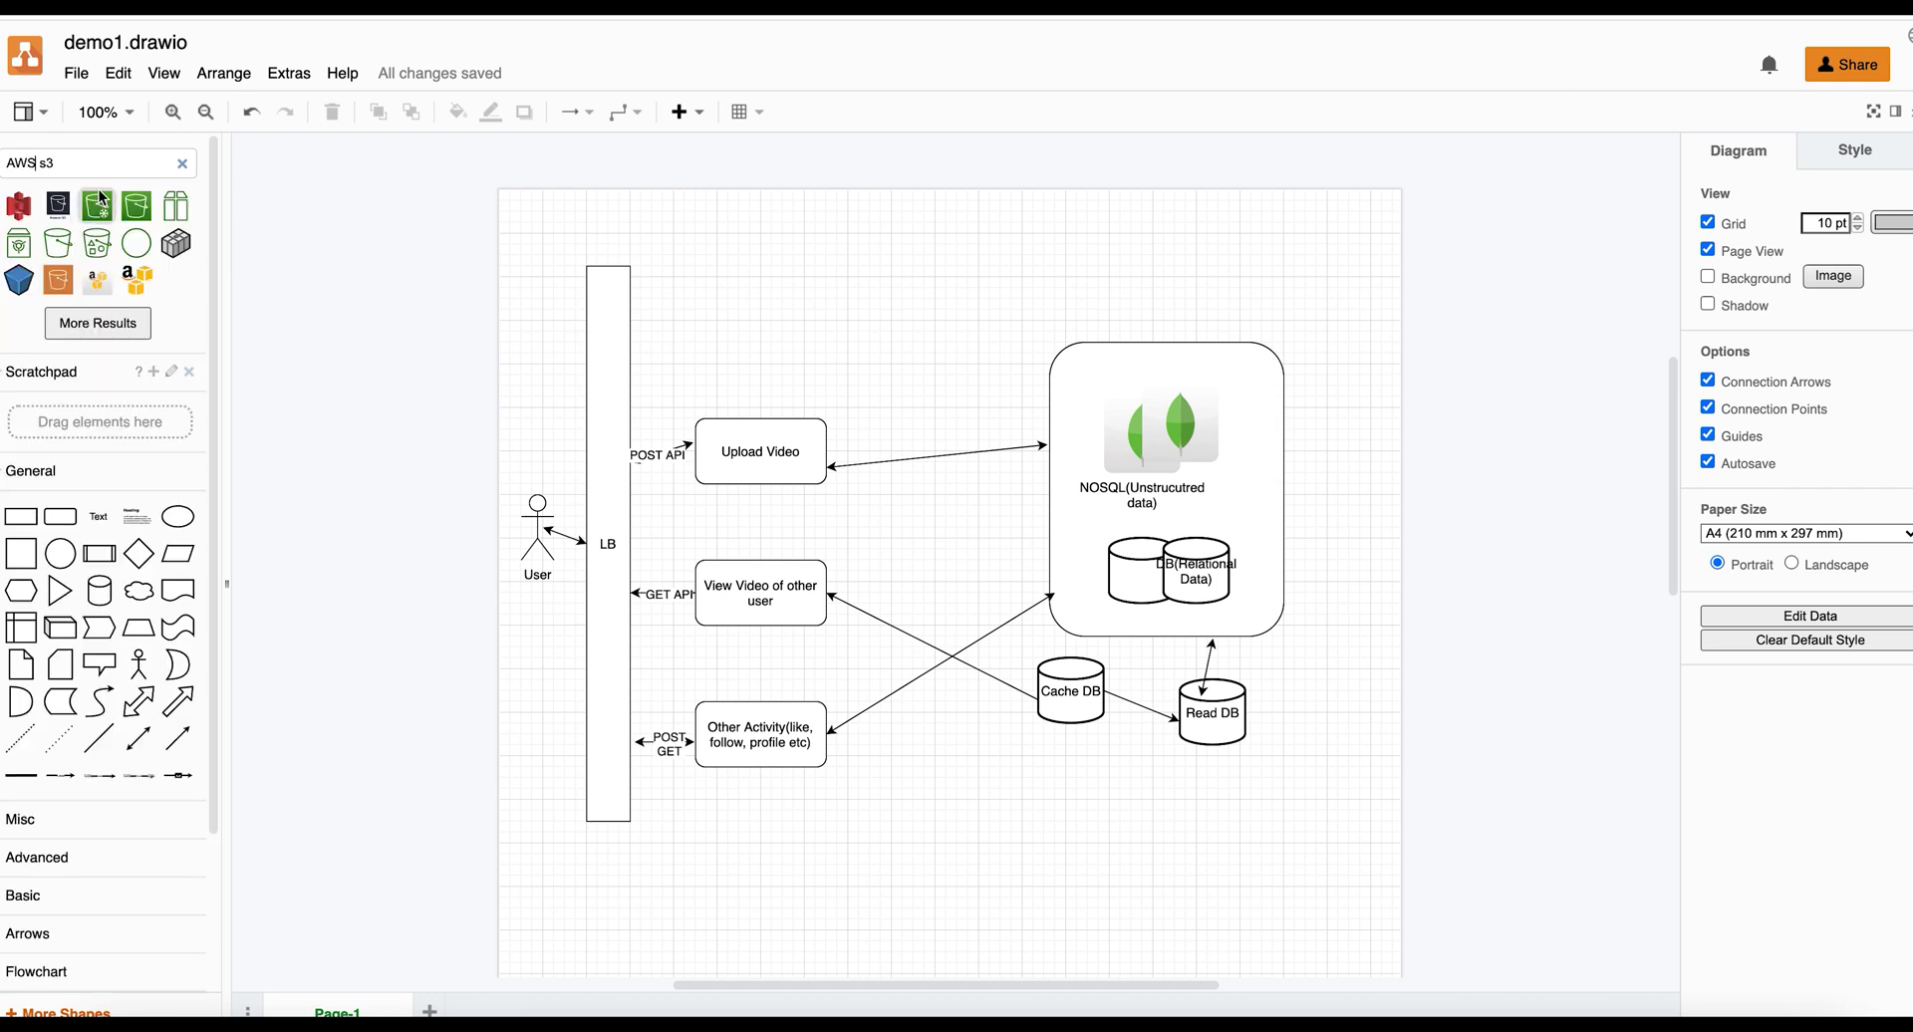
Step: Add the green bucket-with-objects icon above and left of the database container, and label it "AWS S3 bucket"
click(95, 249)
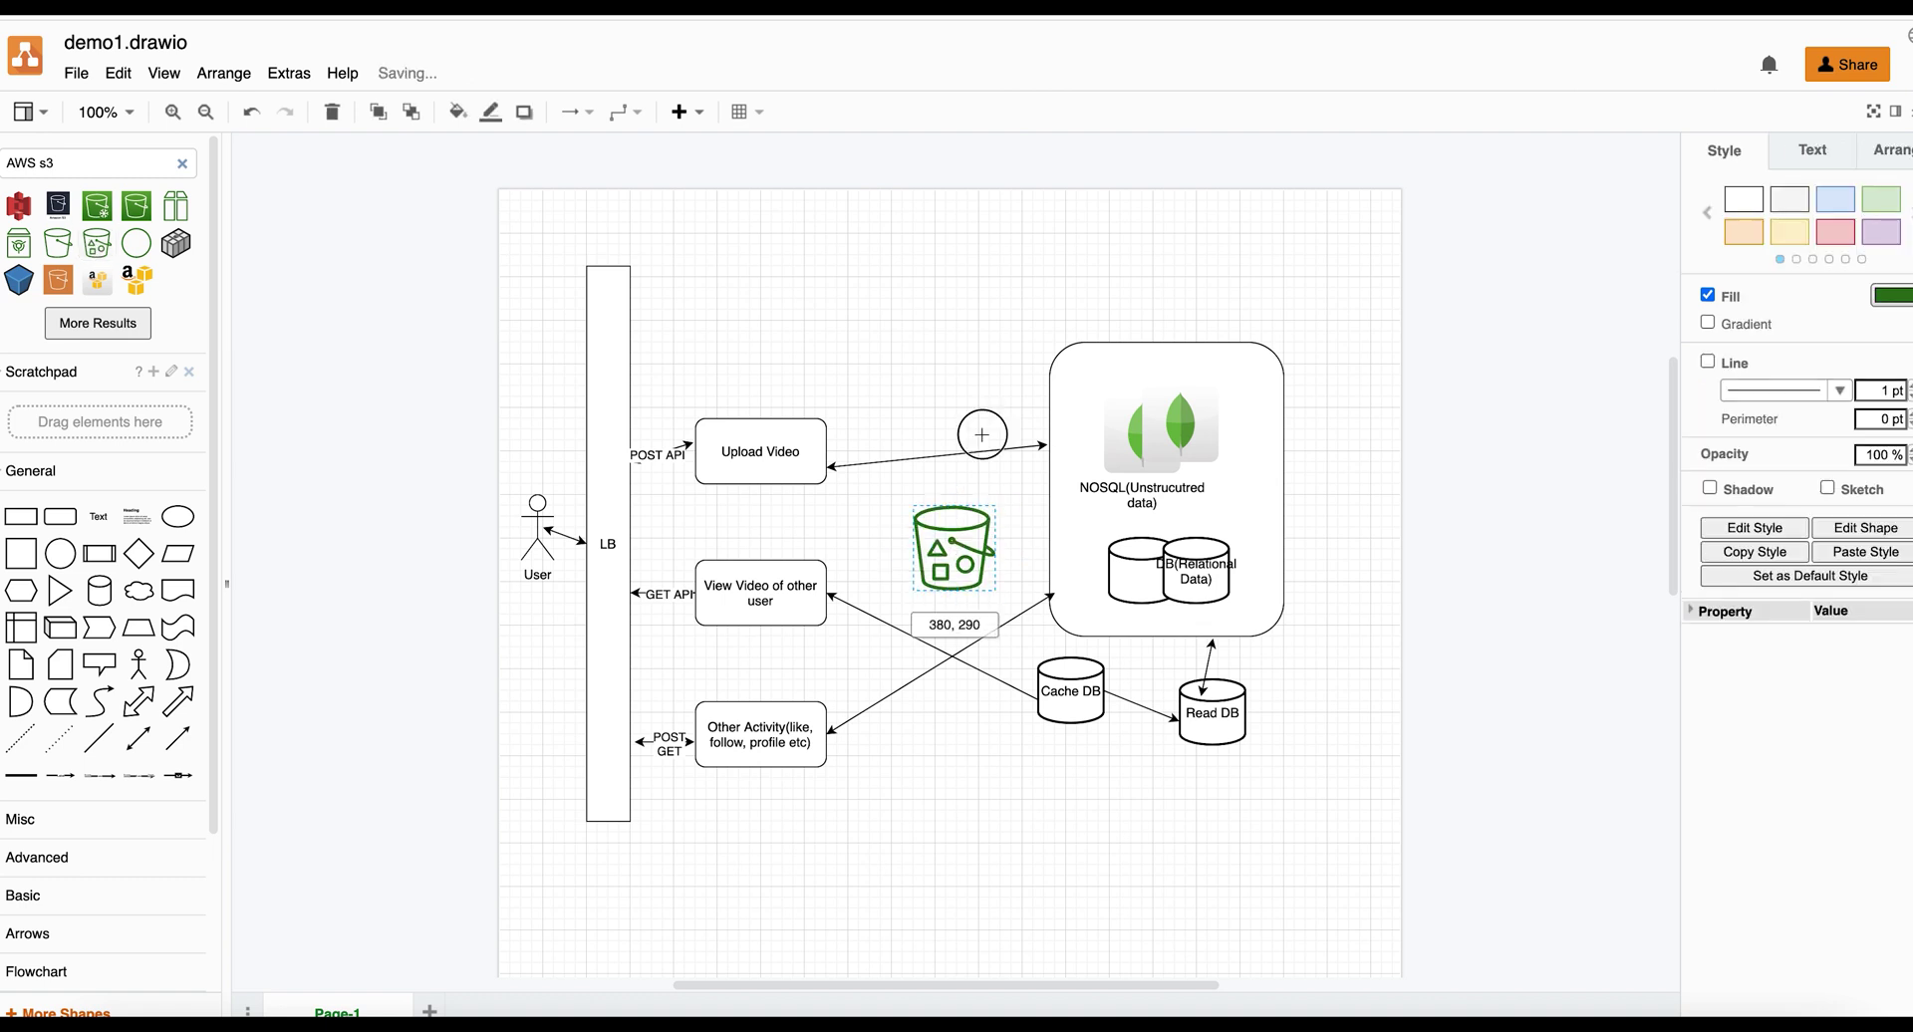
drag(982, 435, 946, 284)
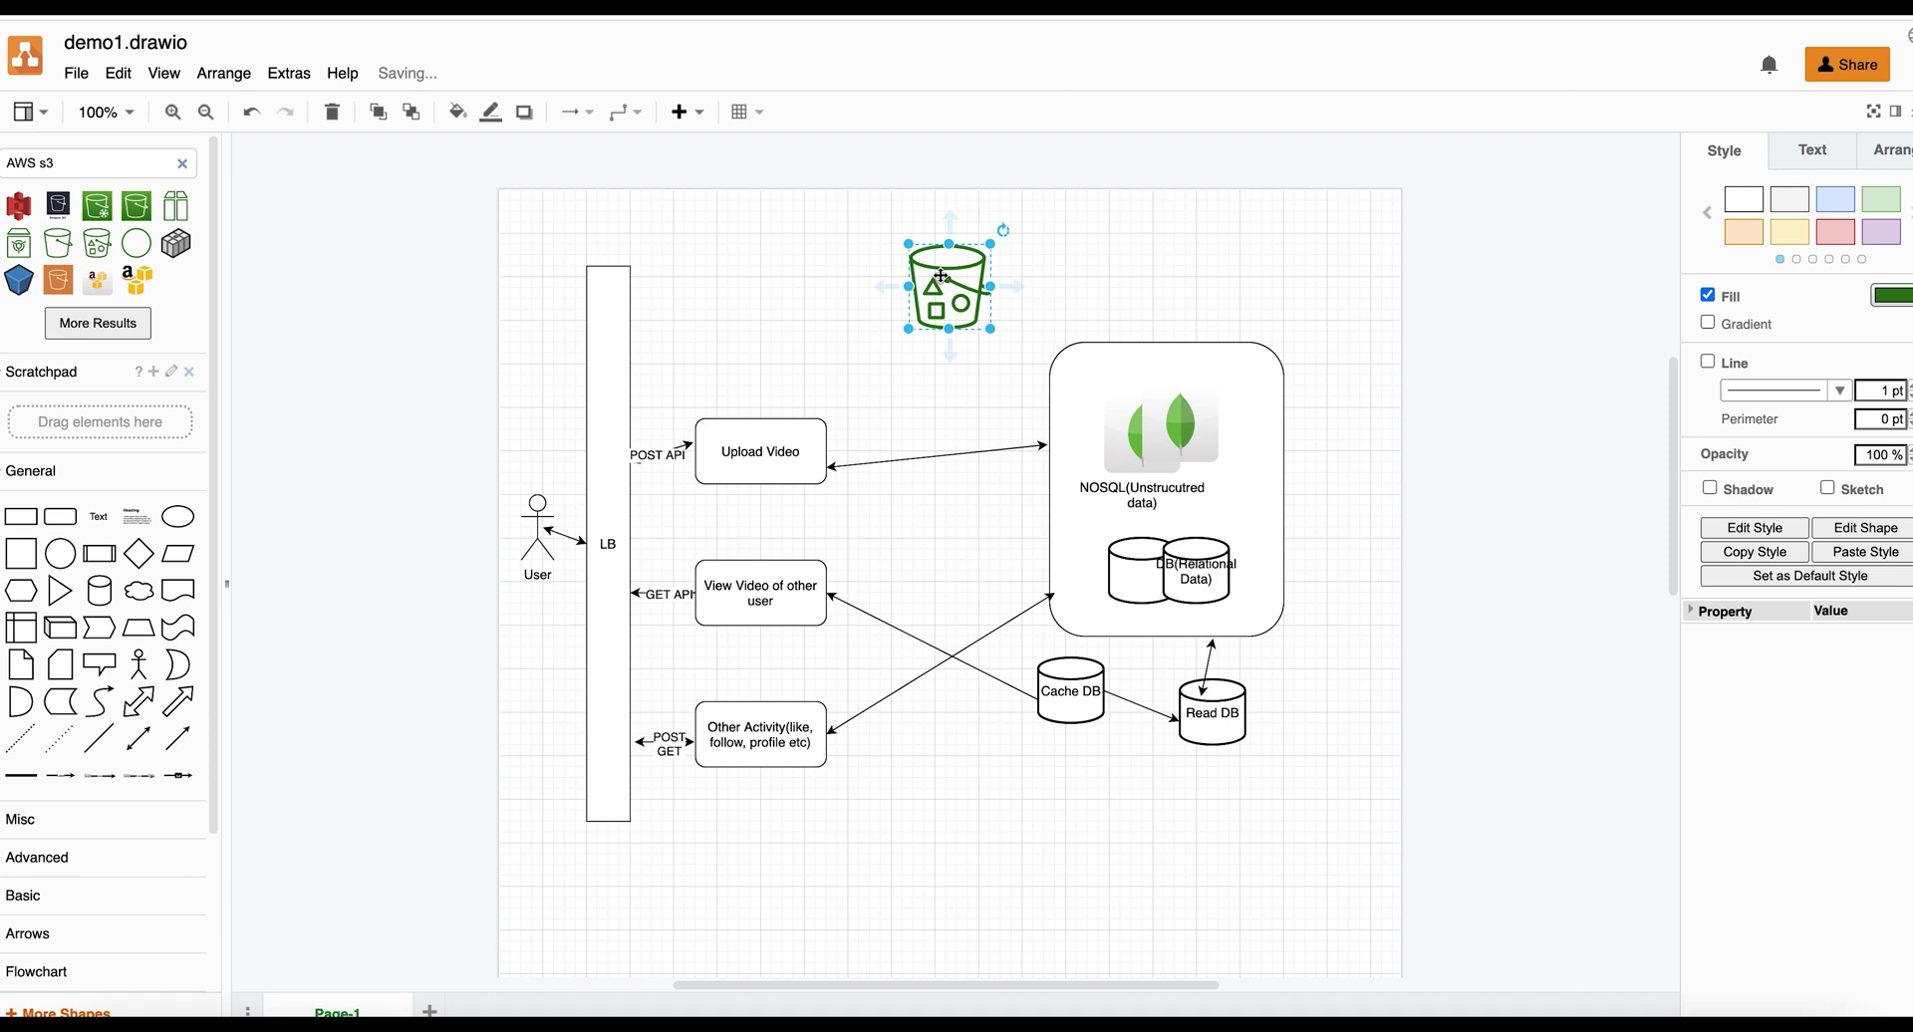
text(AWS)
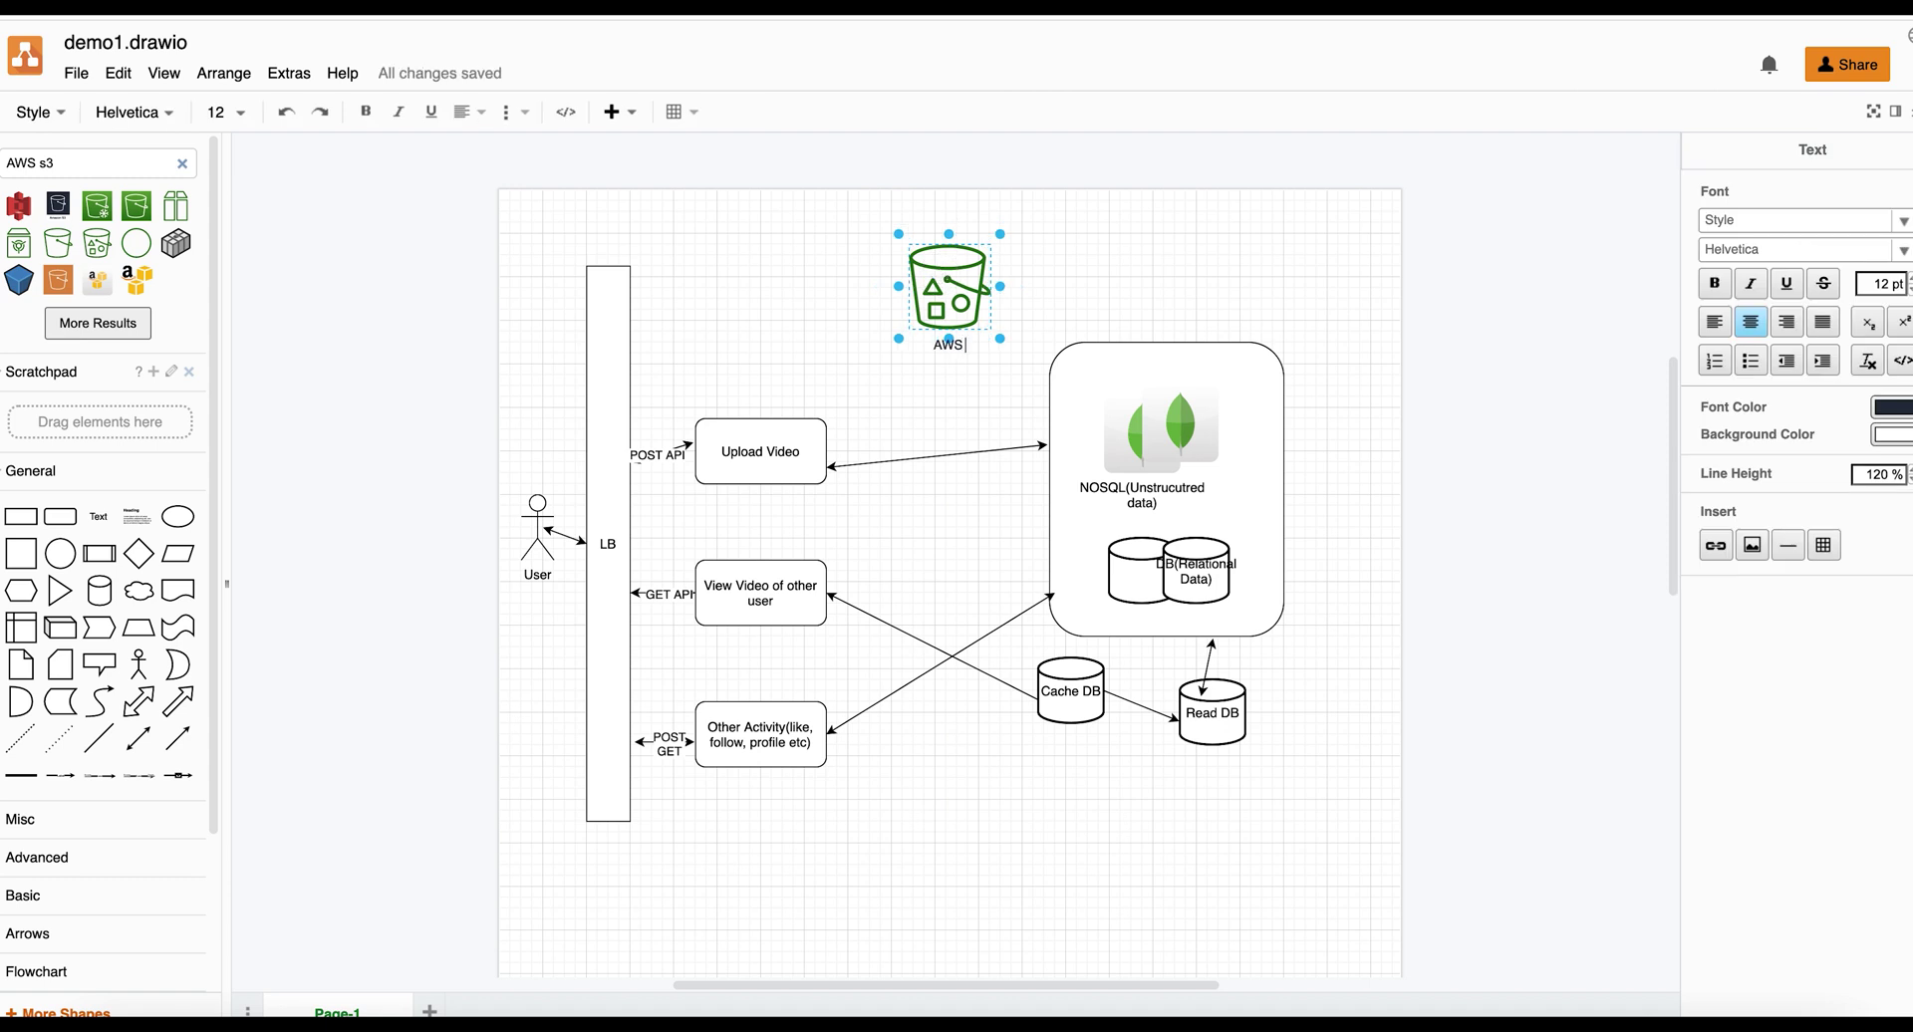
text( S3 bucket)
click(1090, 257)
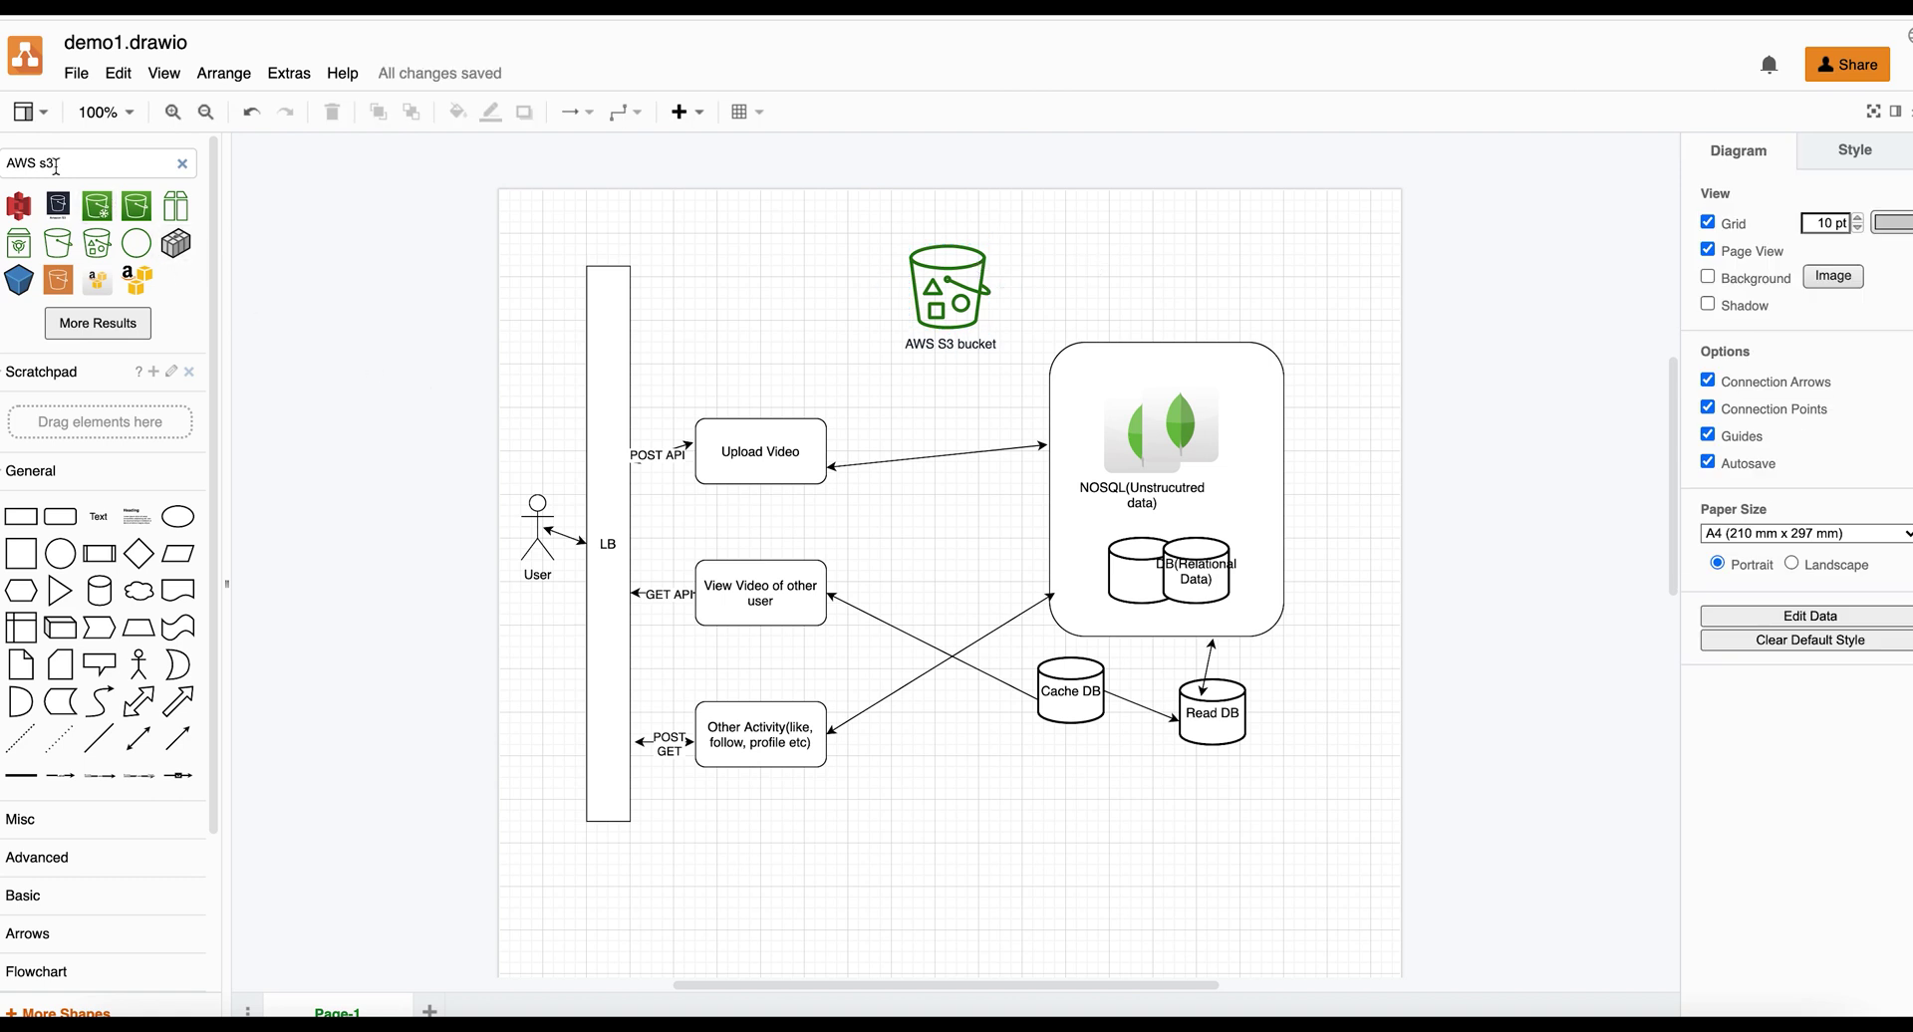
Step: Search the shape library for "db" and place a database cylinder immediately right of the AWS S3 bucket icon
drag(63, 165, 2, 157)
text(db)
key(Return)
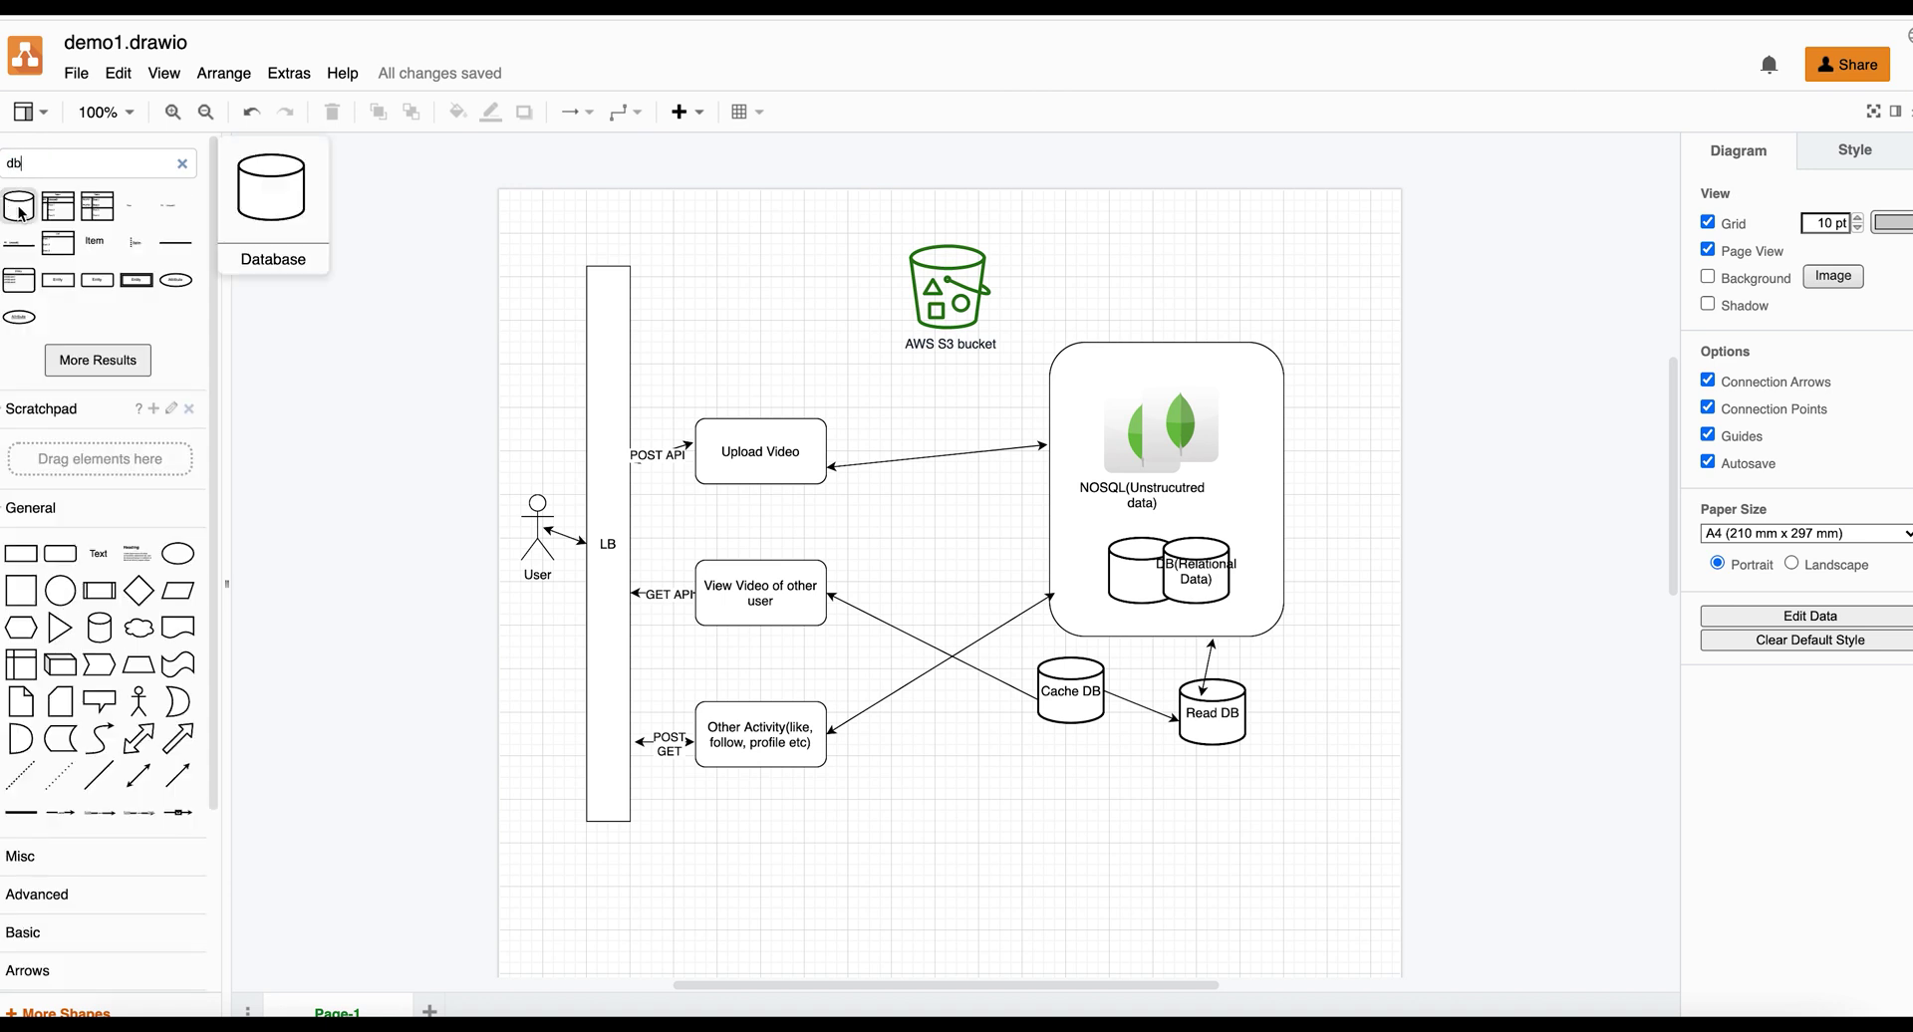
click(19, 206)
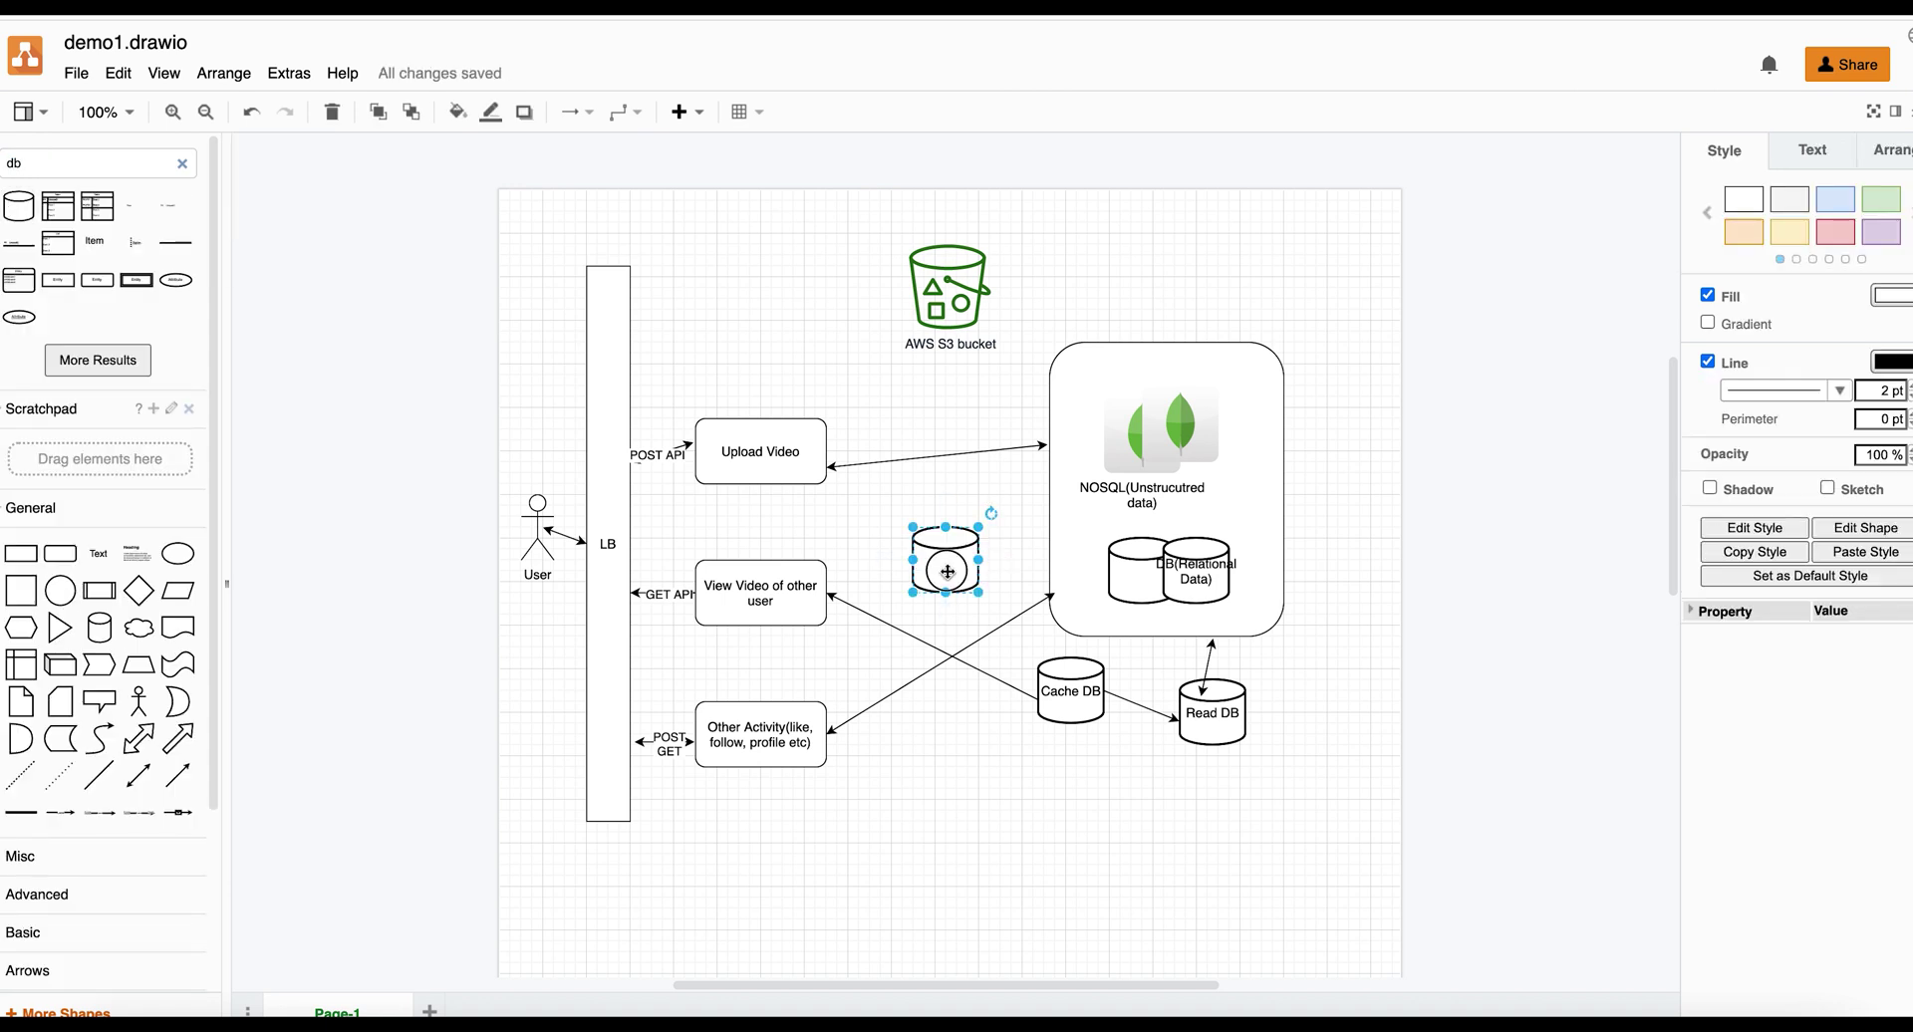
drag(942, 558, 1042, 289)
Step: Label the new cylinder "Object Storage" and move it slightly left and down against the bucket icon
double_click(1042, 292)
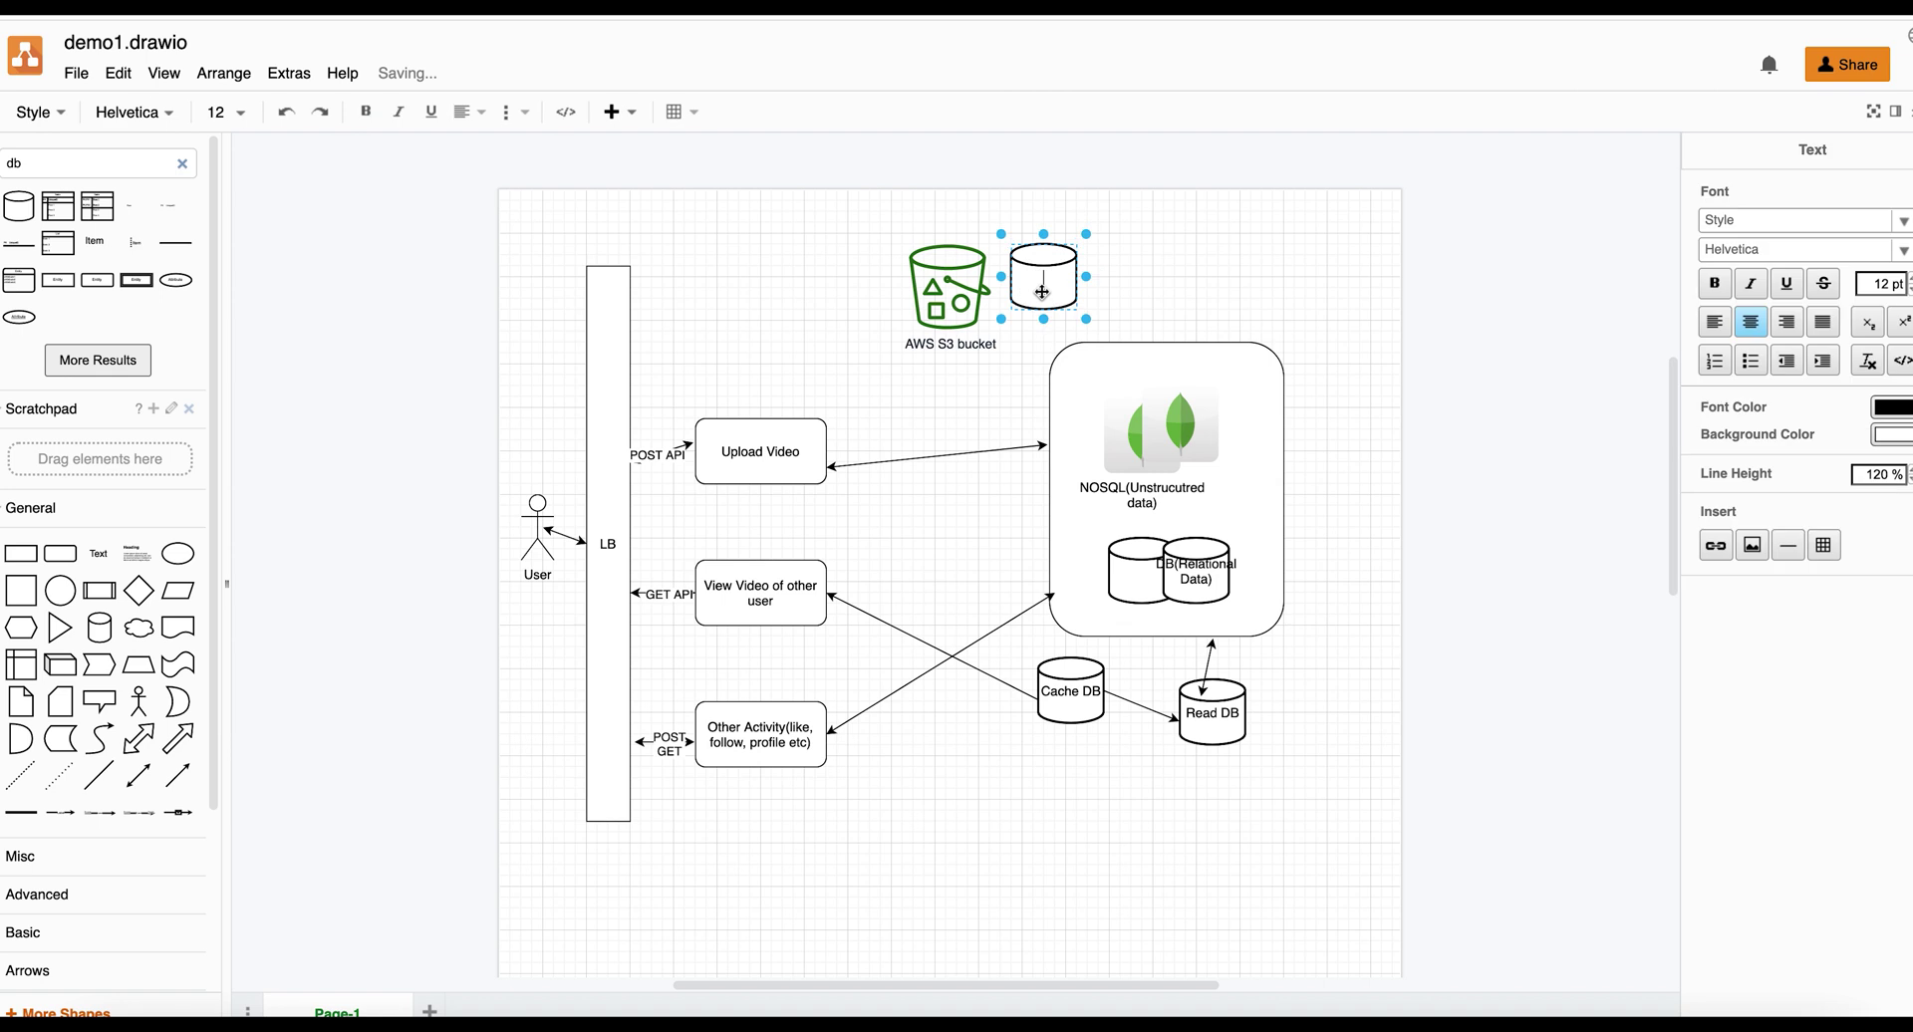
text(Object)
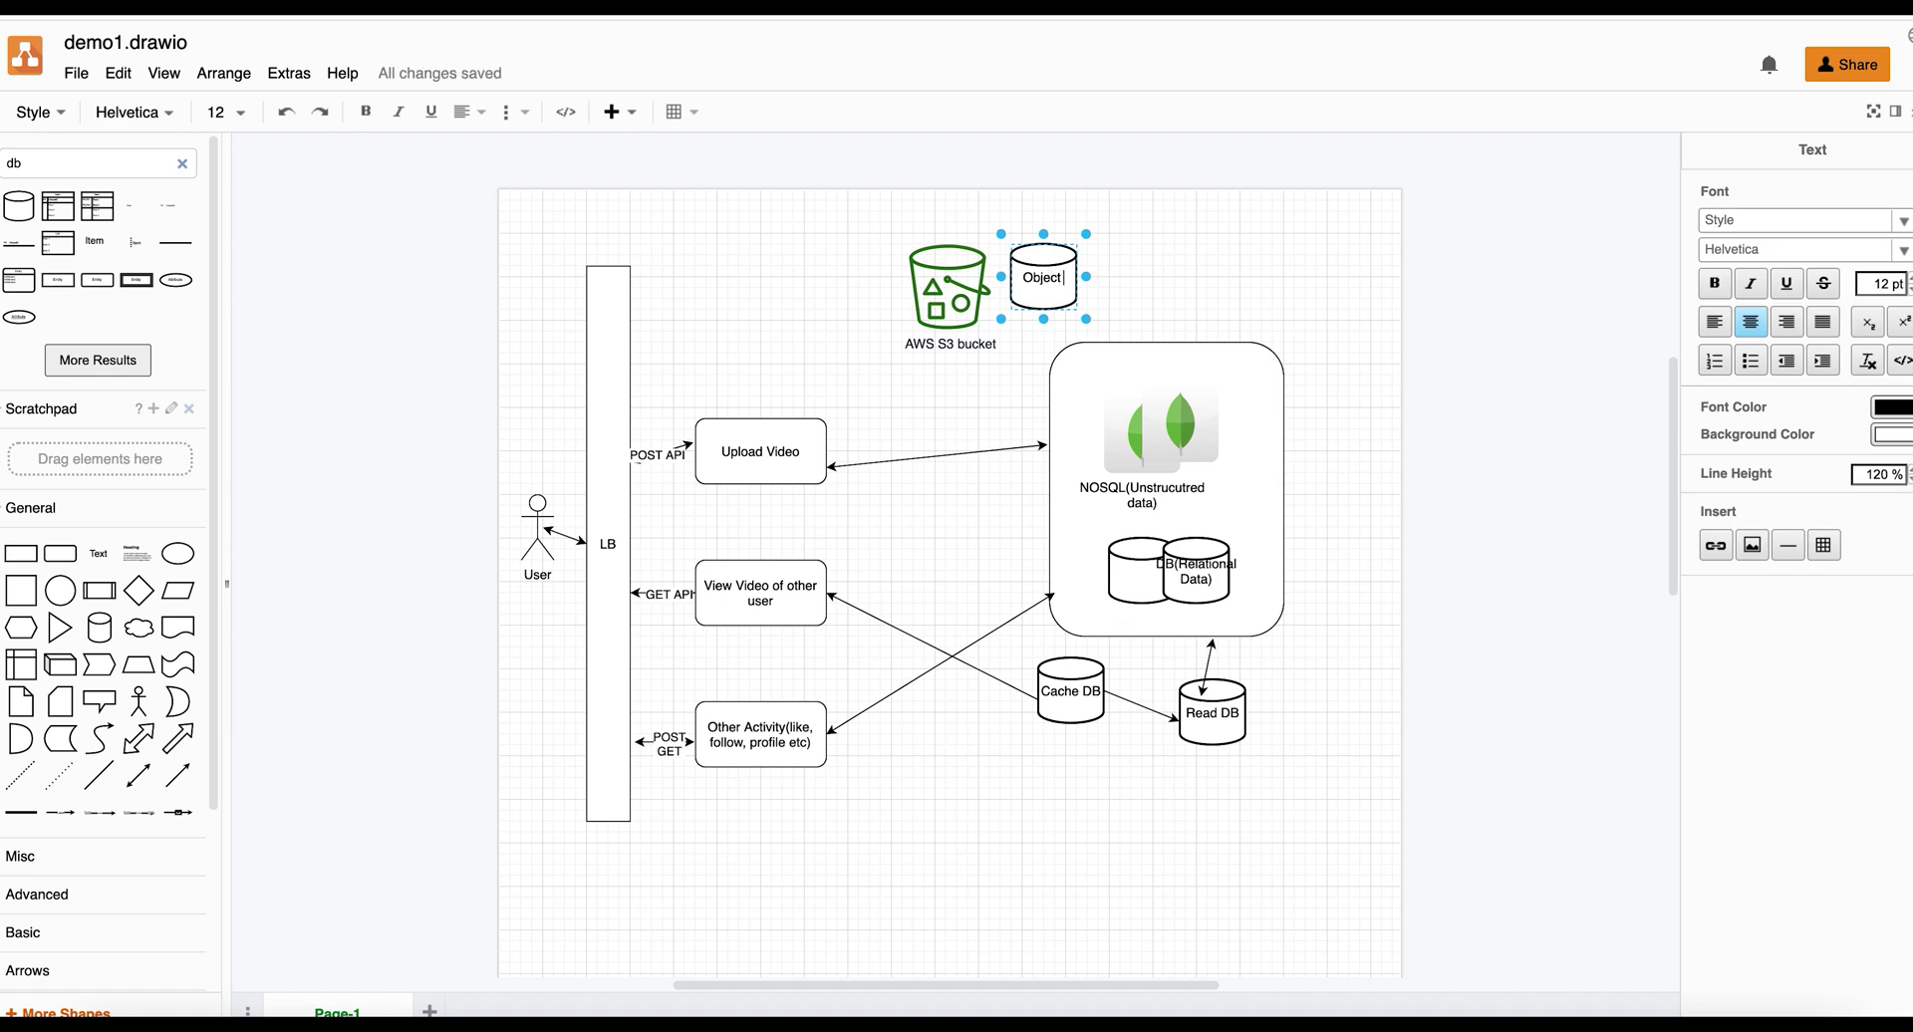
text( Storage)
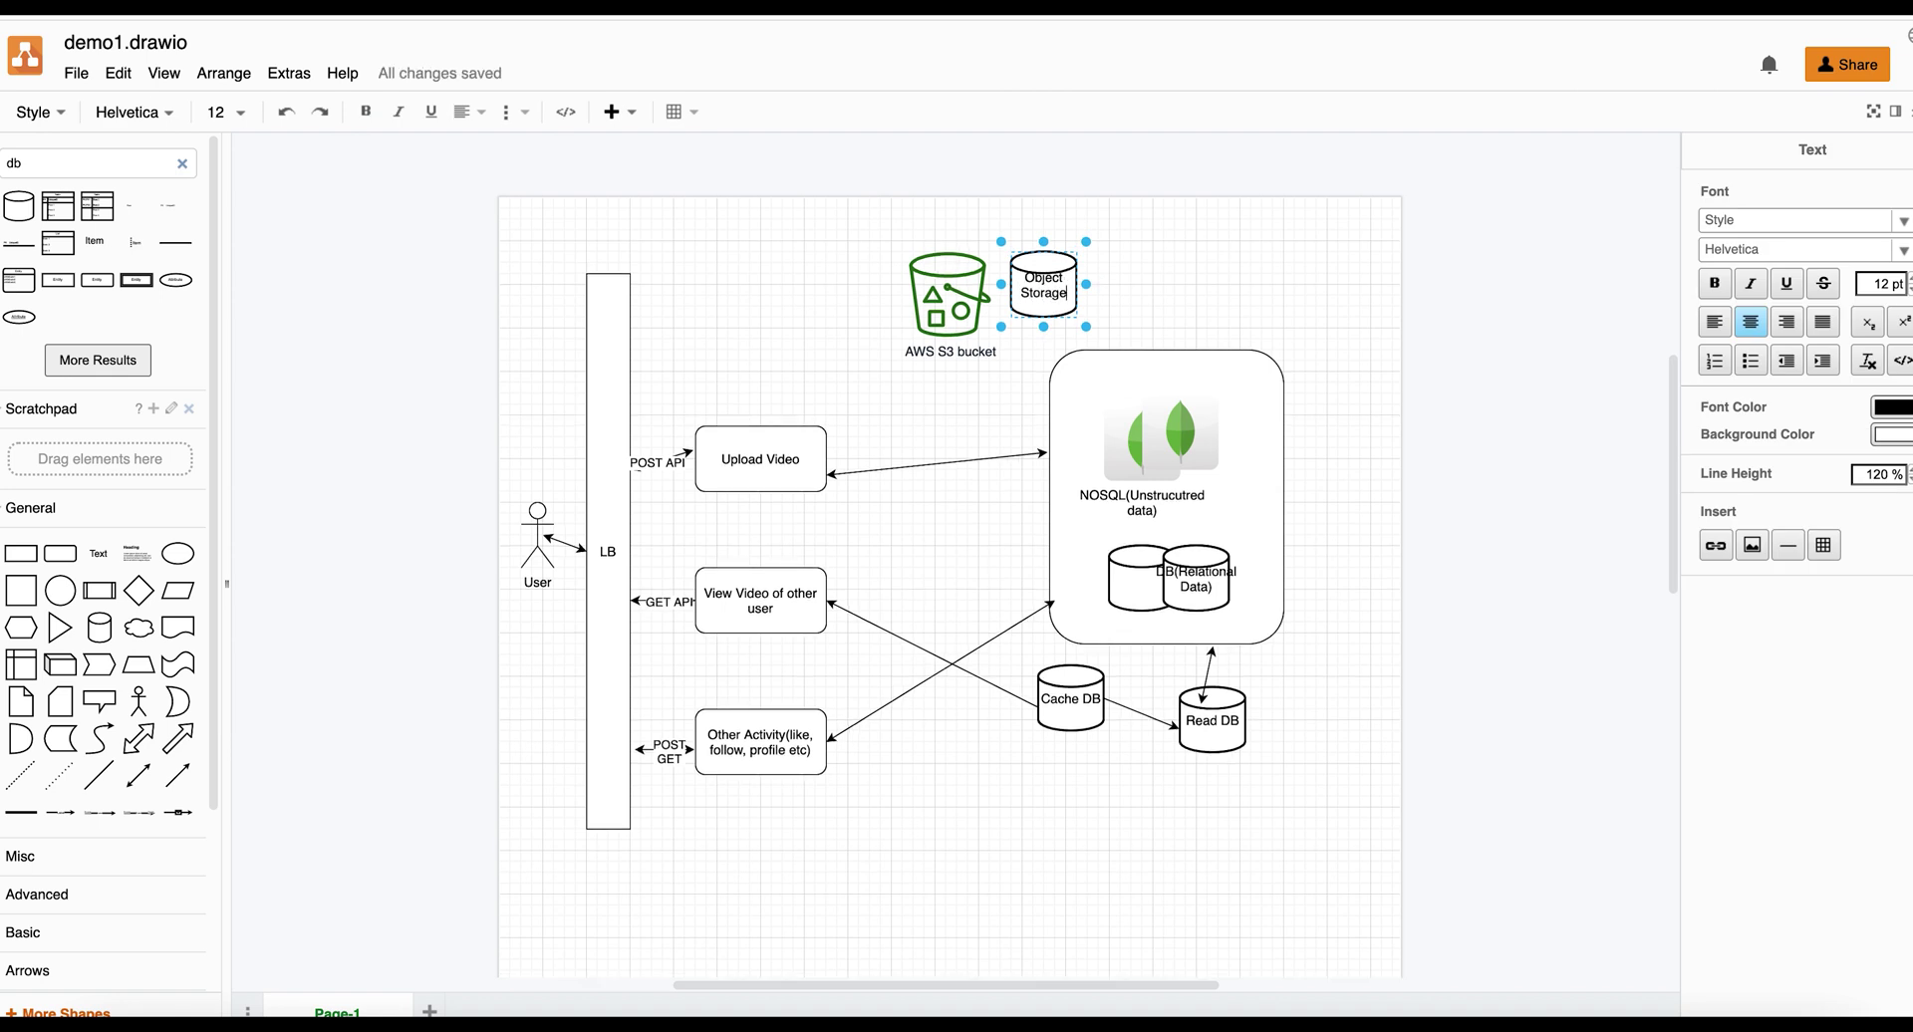
click(1155, 295)
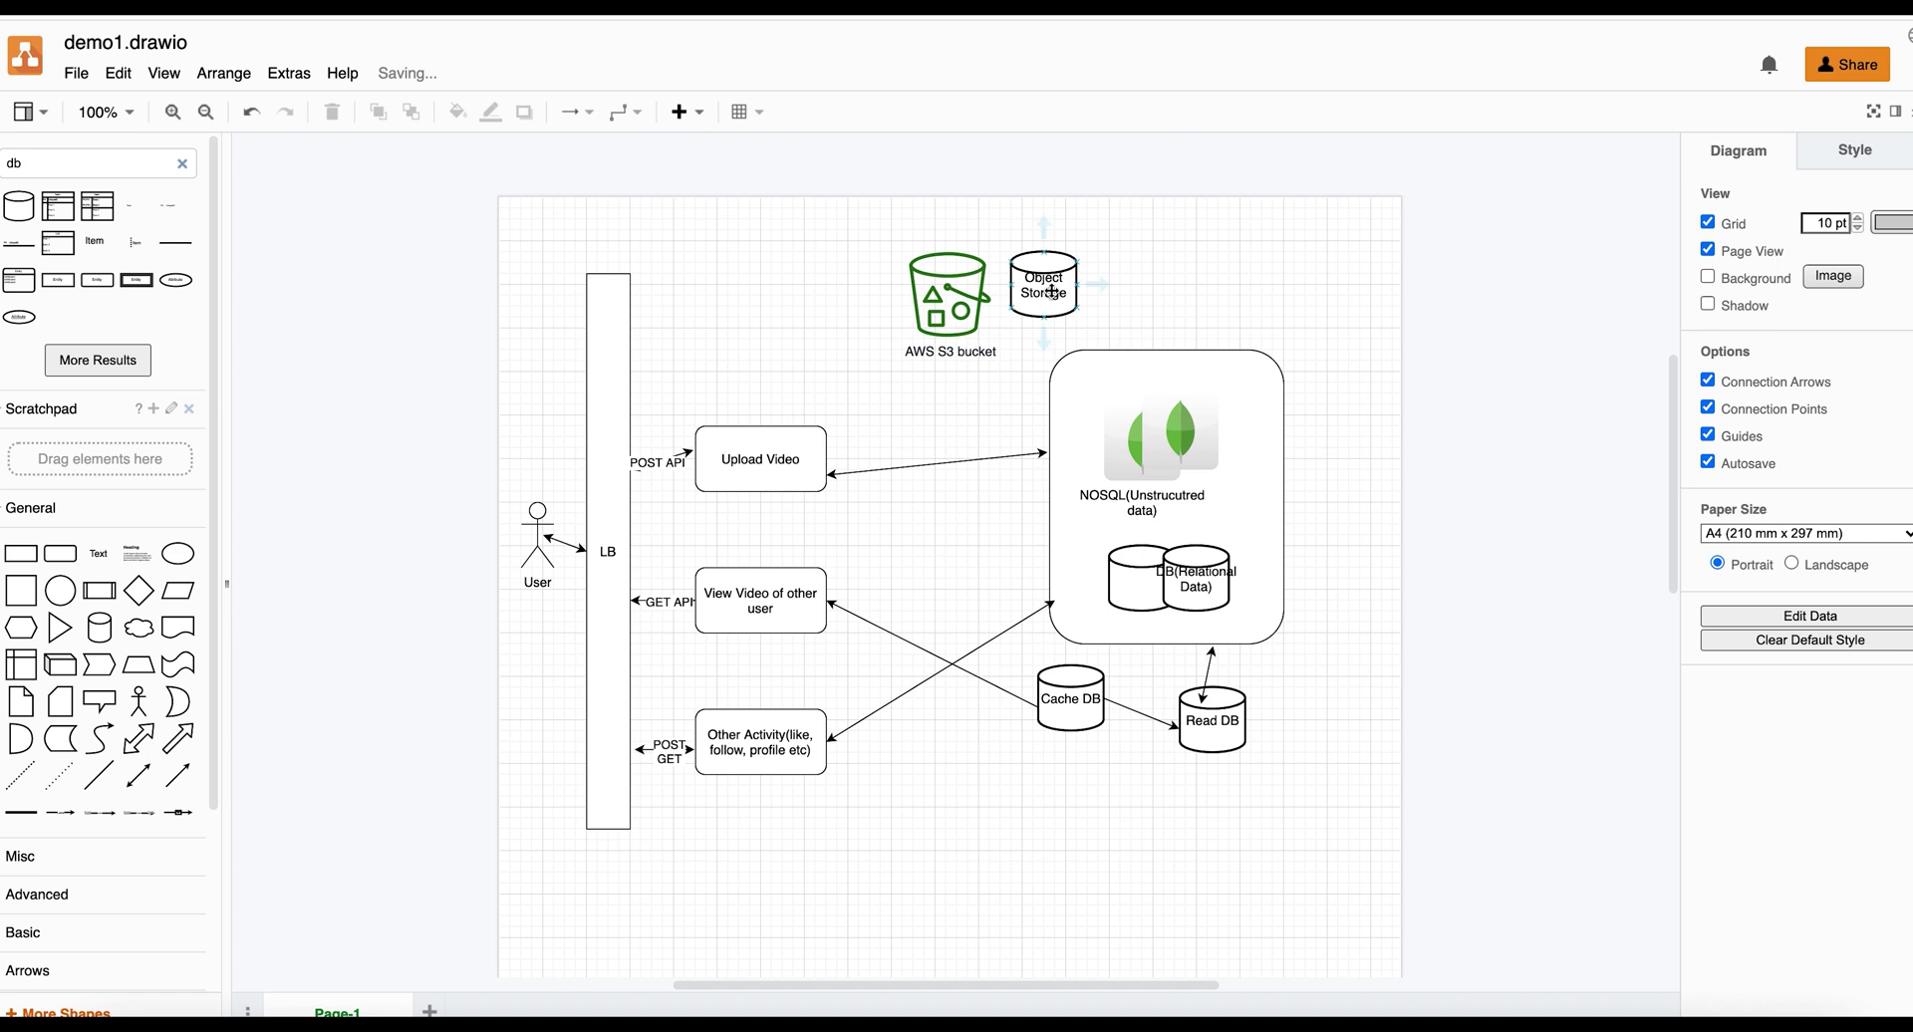
drag(1046, 292, 1023, 312)
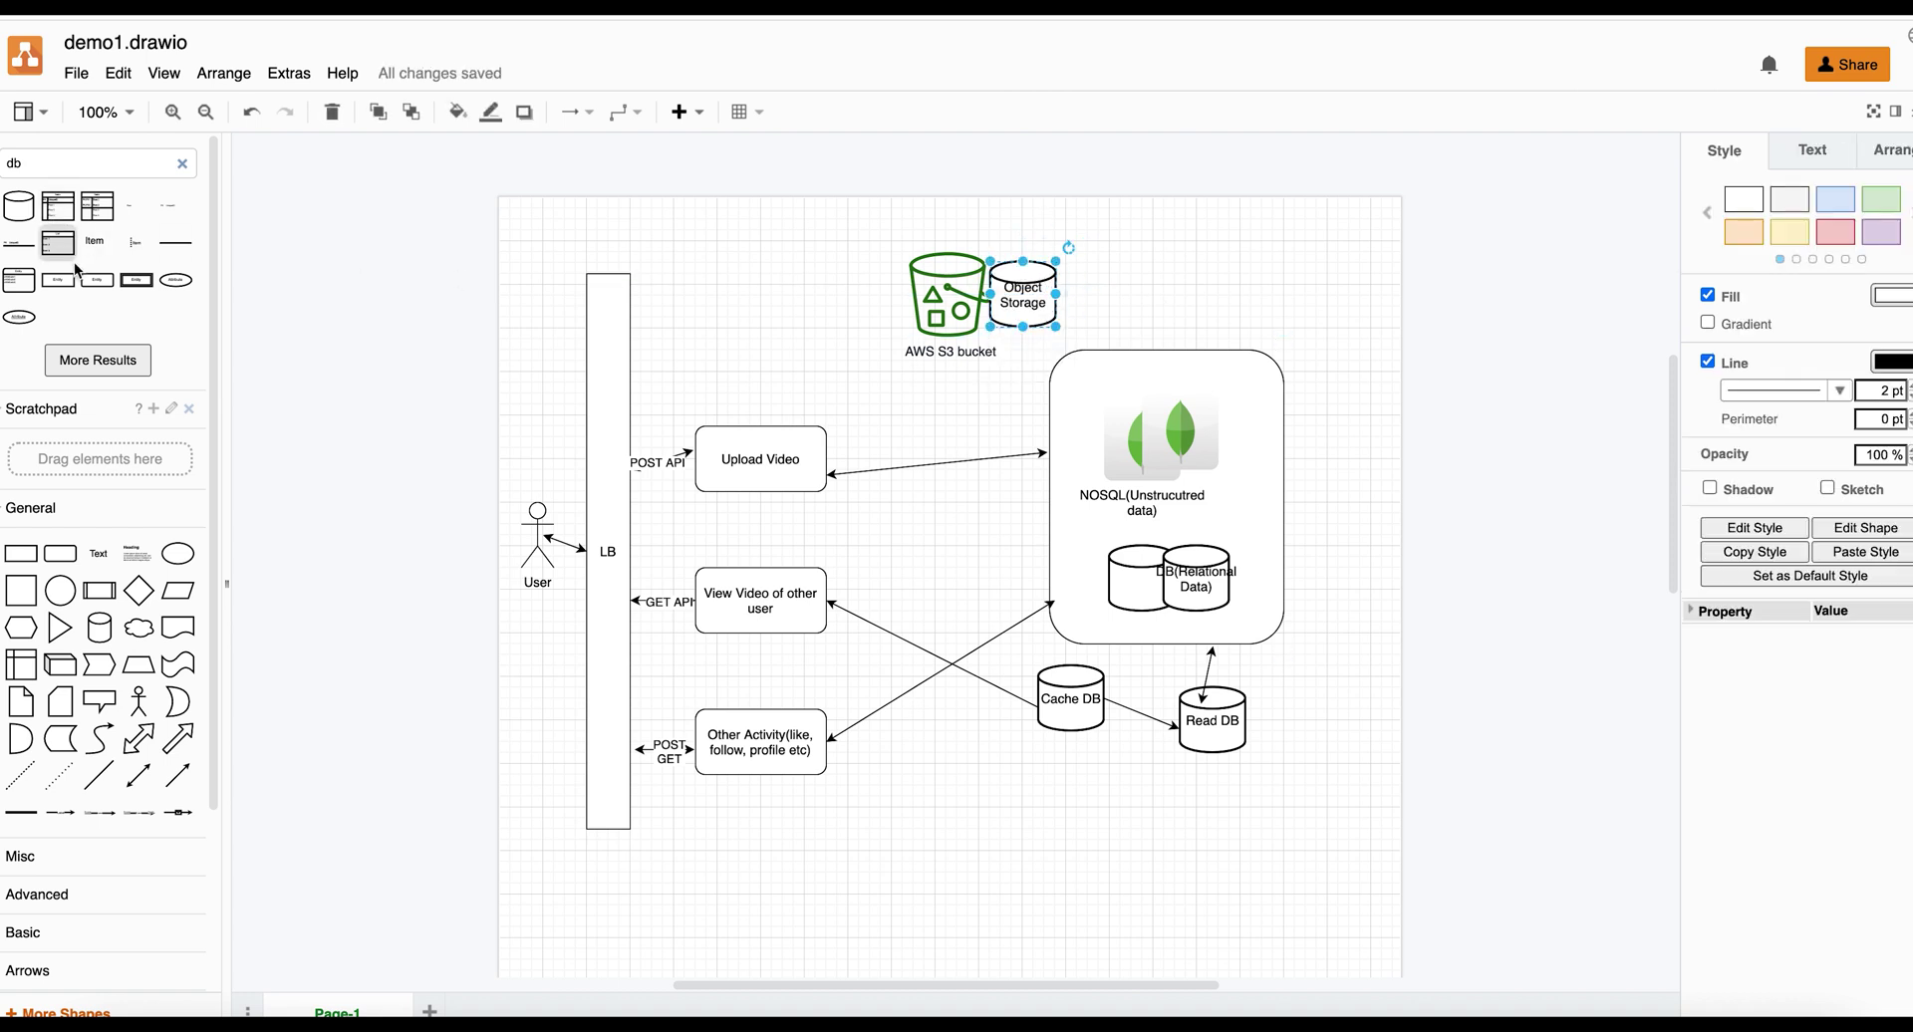
Step: Frame the S3 bucket and Object Storage with a rounded rectangle sent to the back, and nudge the bucket up so its label fits inside
drag(60, 554, 1074, 360)
right_click(981, 269)
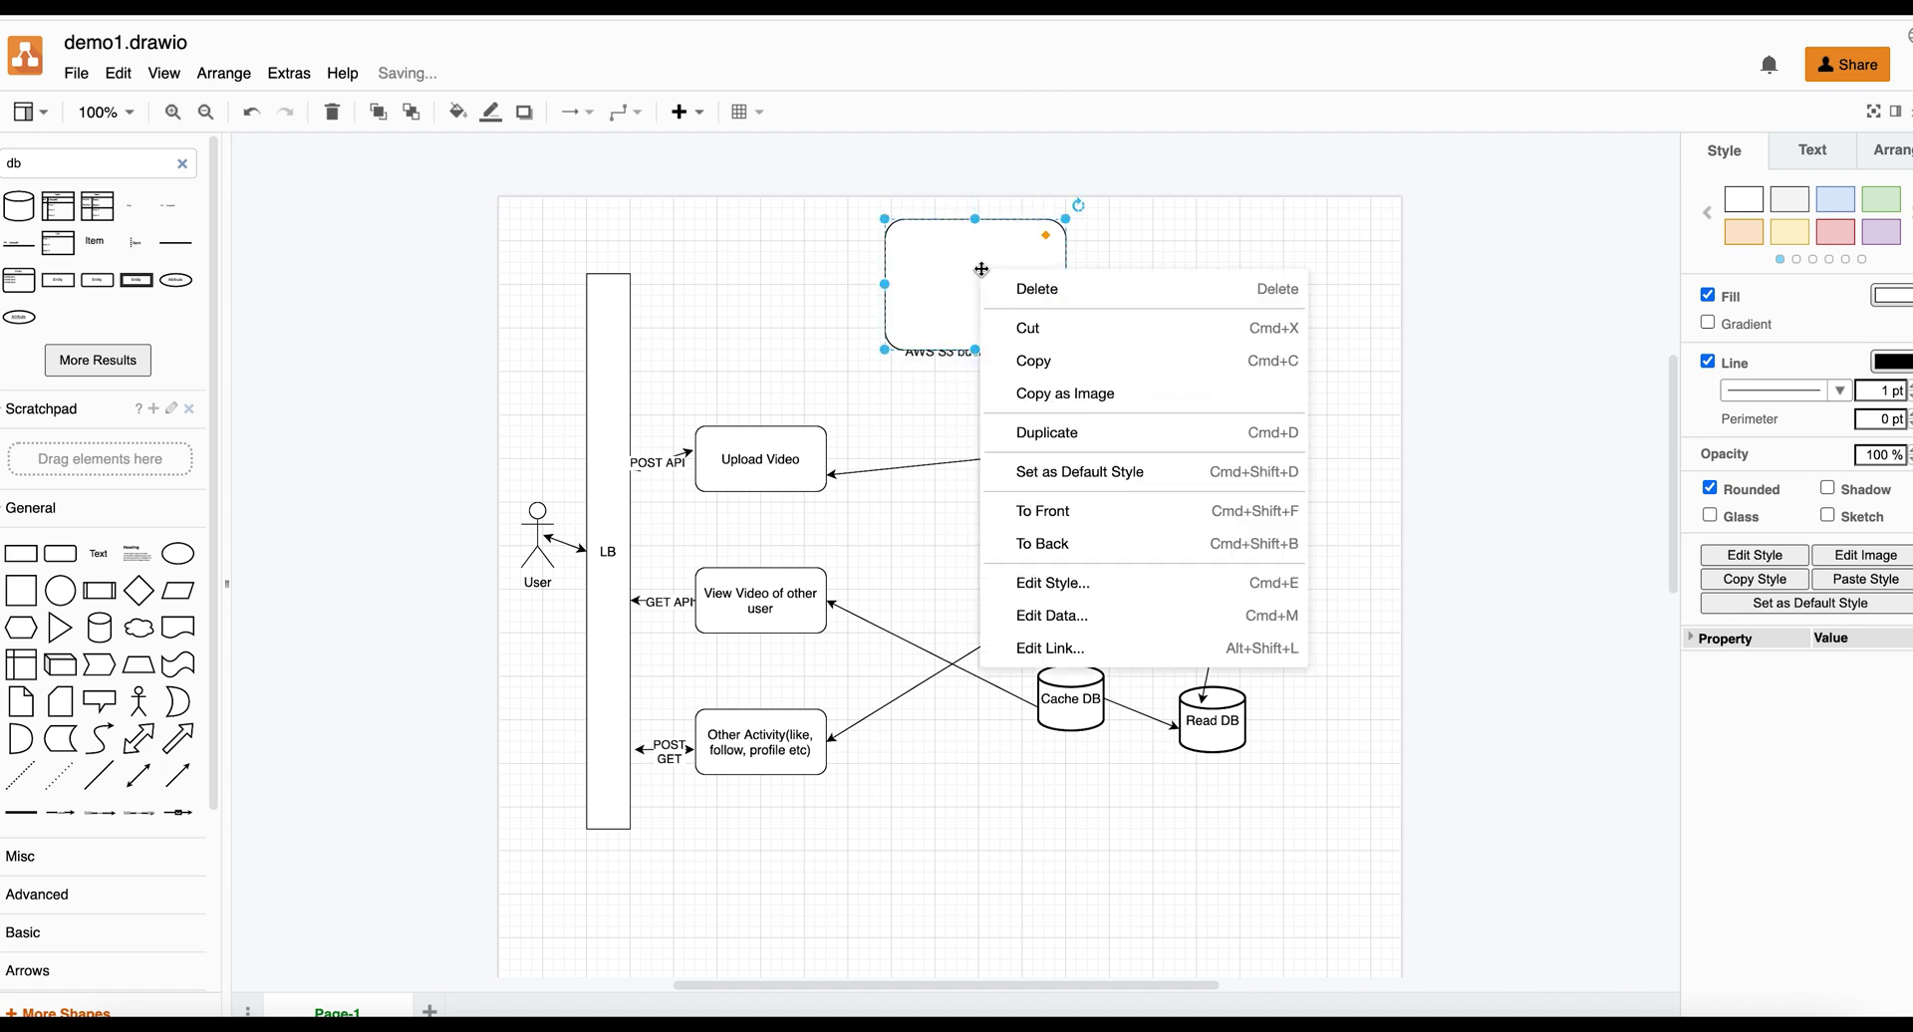
click(1058, 542)
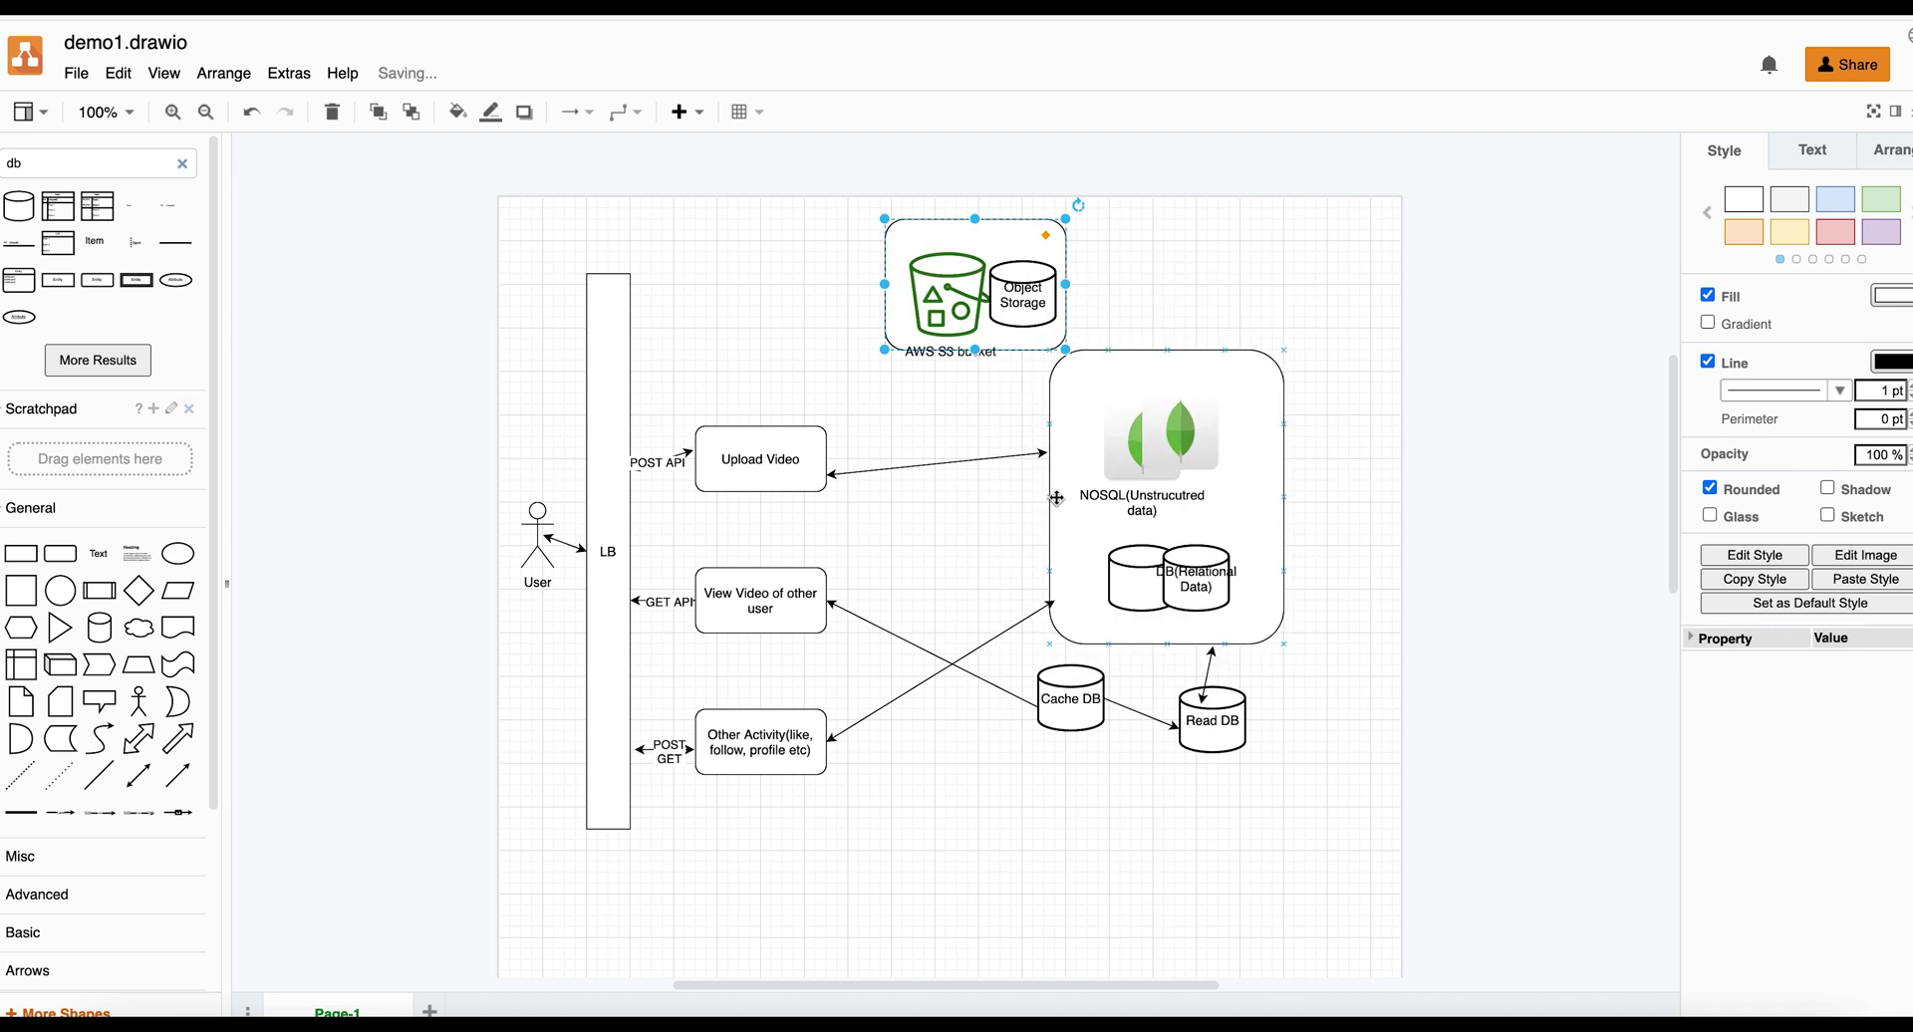
drag(958, 300, 956, 288)
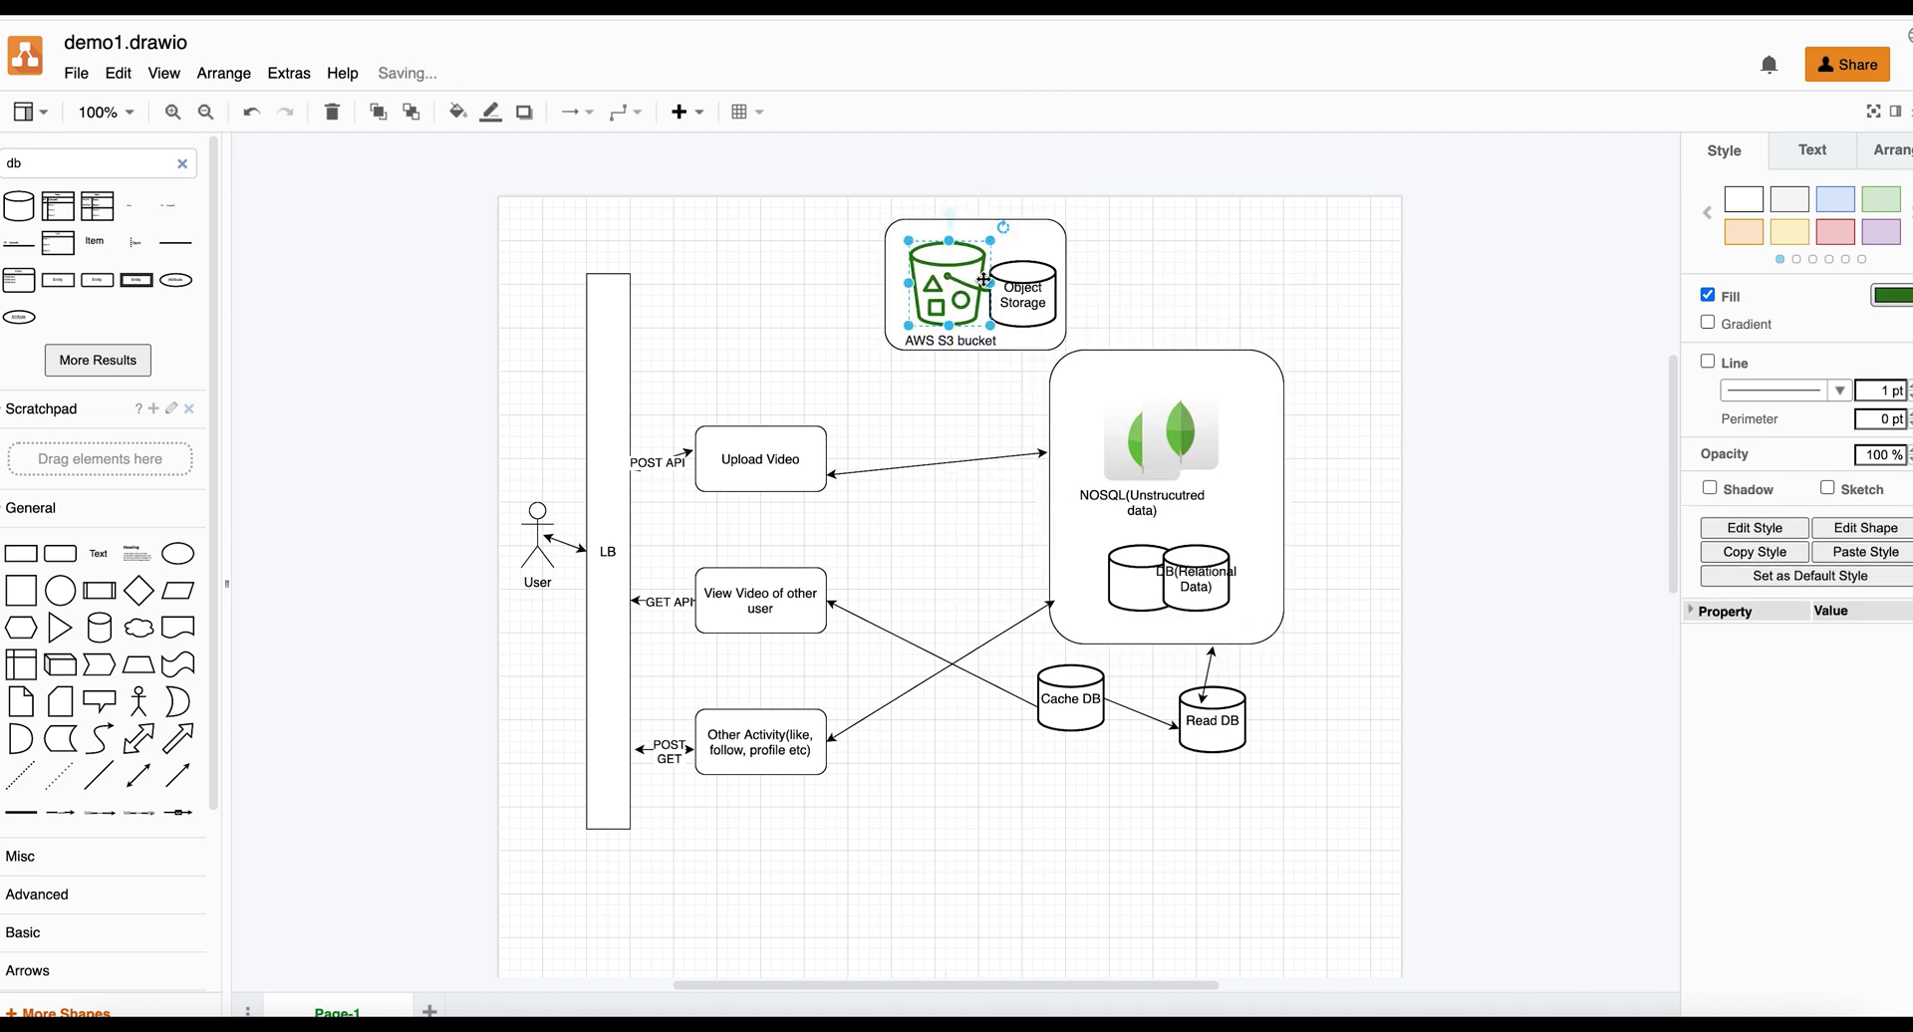
click(1152, 256)
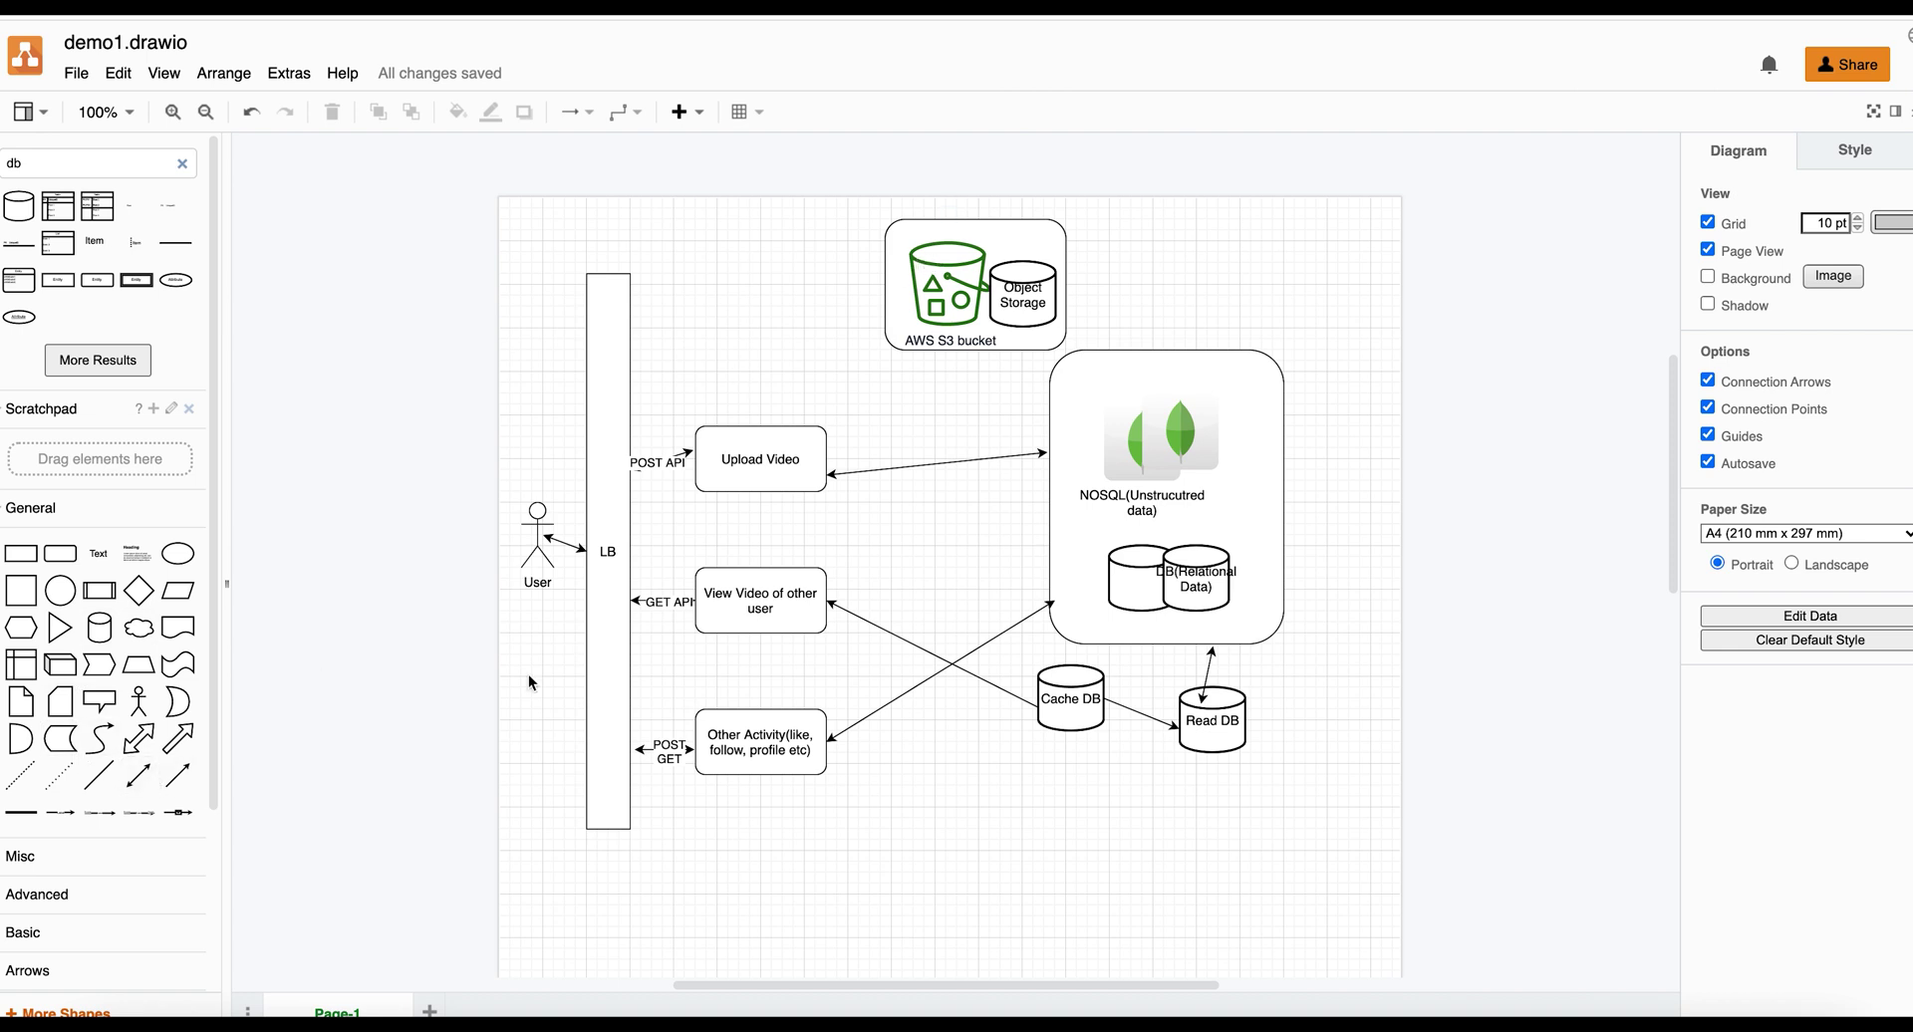
Step: Connect the Upload Video box to the AWS S3 bucket frame with a double-headed arrow
click(139, 776)
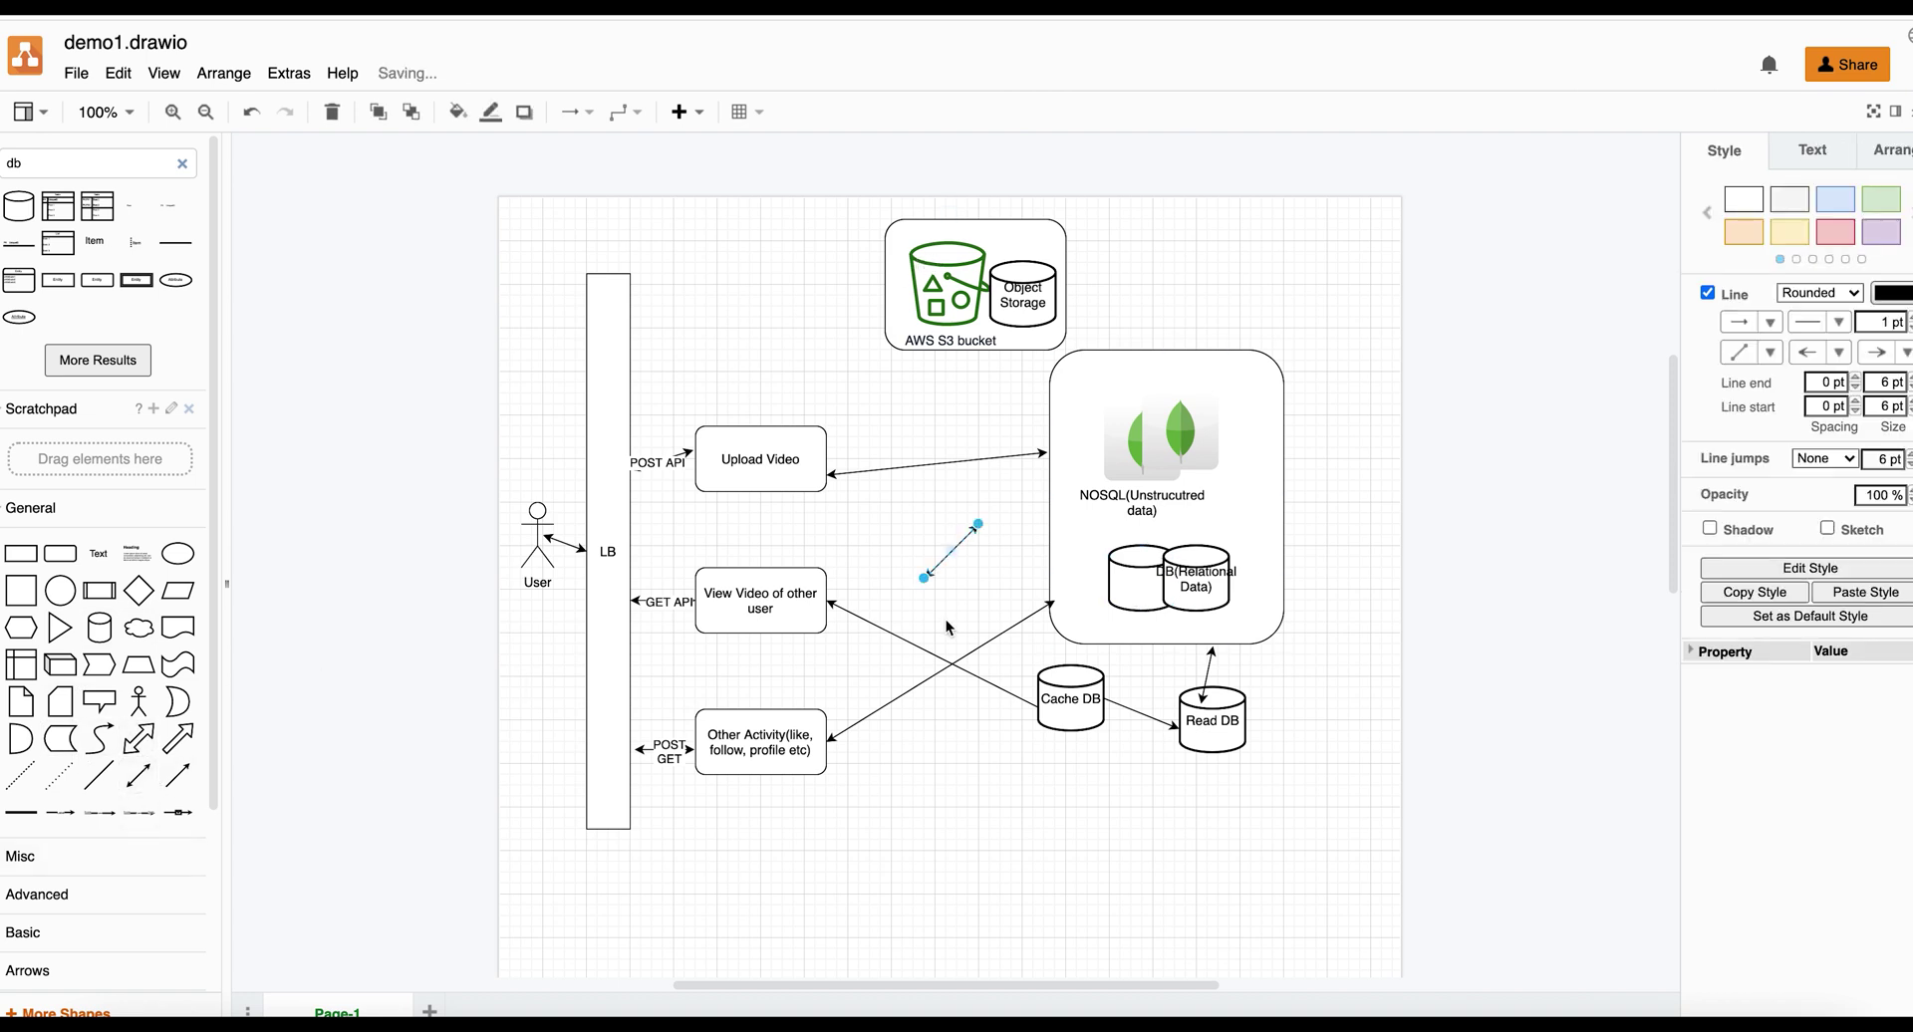
drag(923, 578, 820, 426)
drag(978, 523, 973, 322)
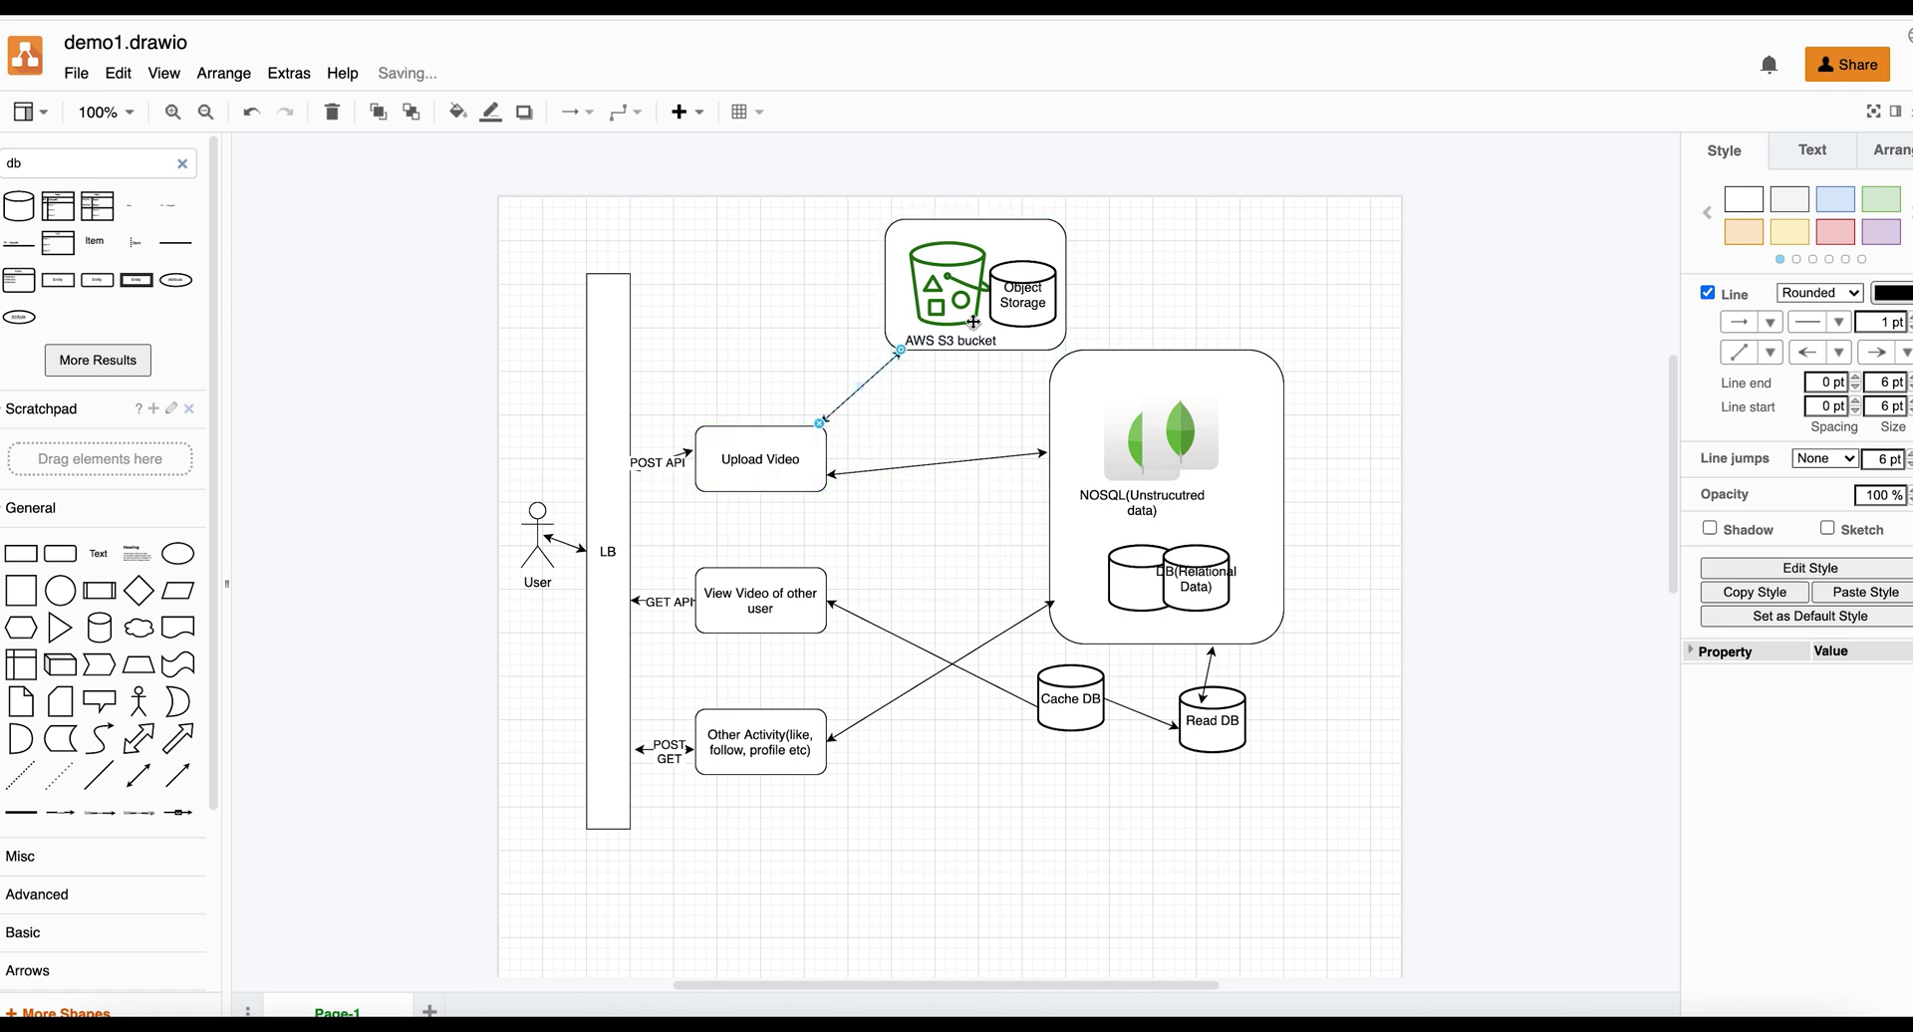
click(1216, 290)
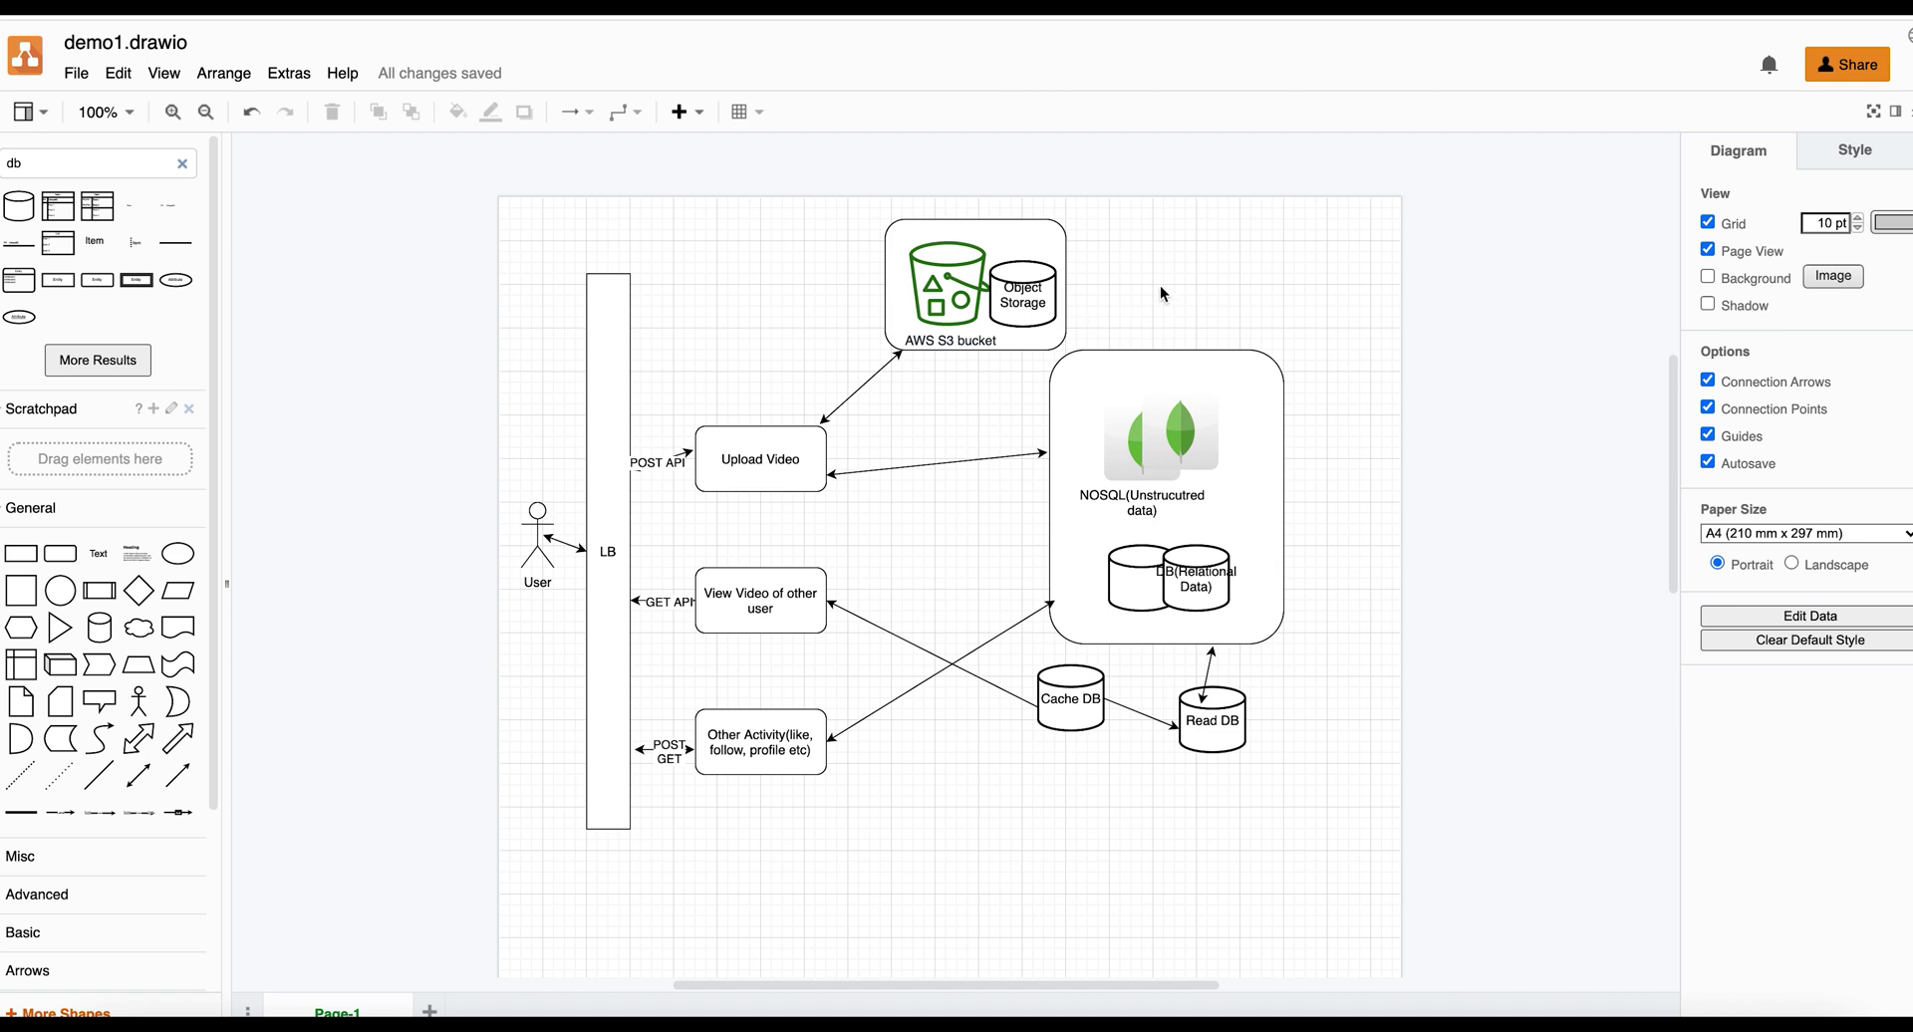
Step: Connect the AWS S3 bucket frame to the upper left edge of the database container with a double-headed arrow
click(139, 775)
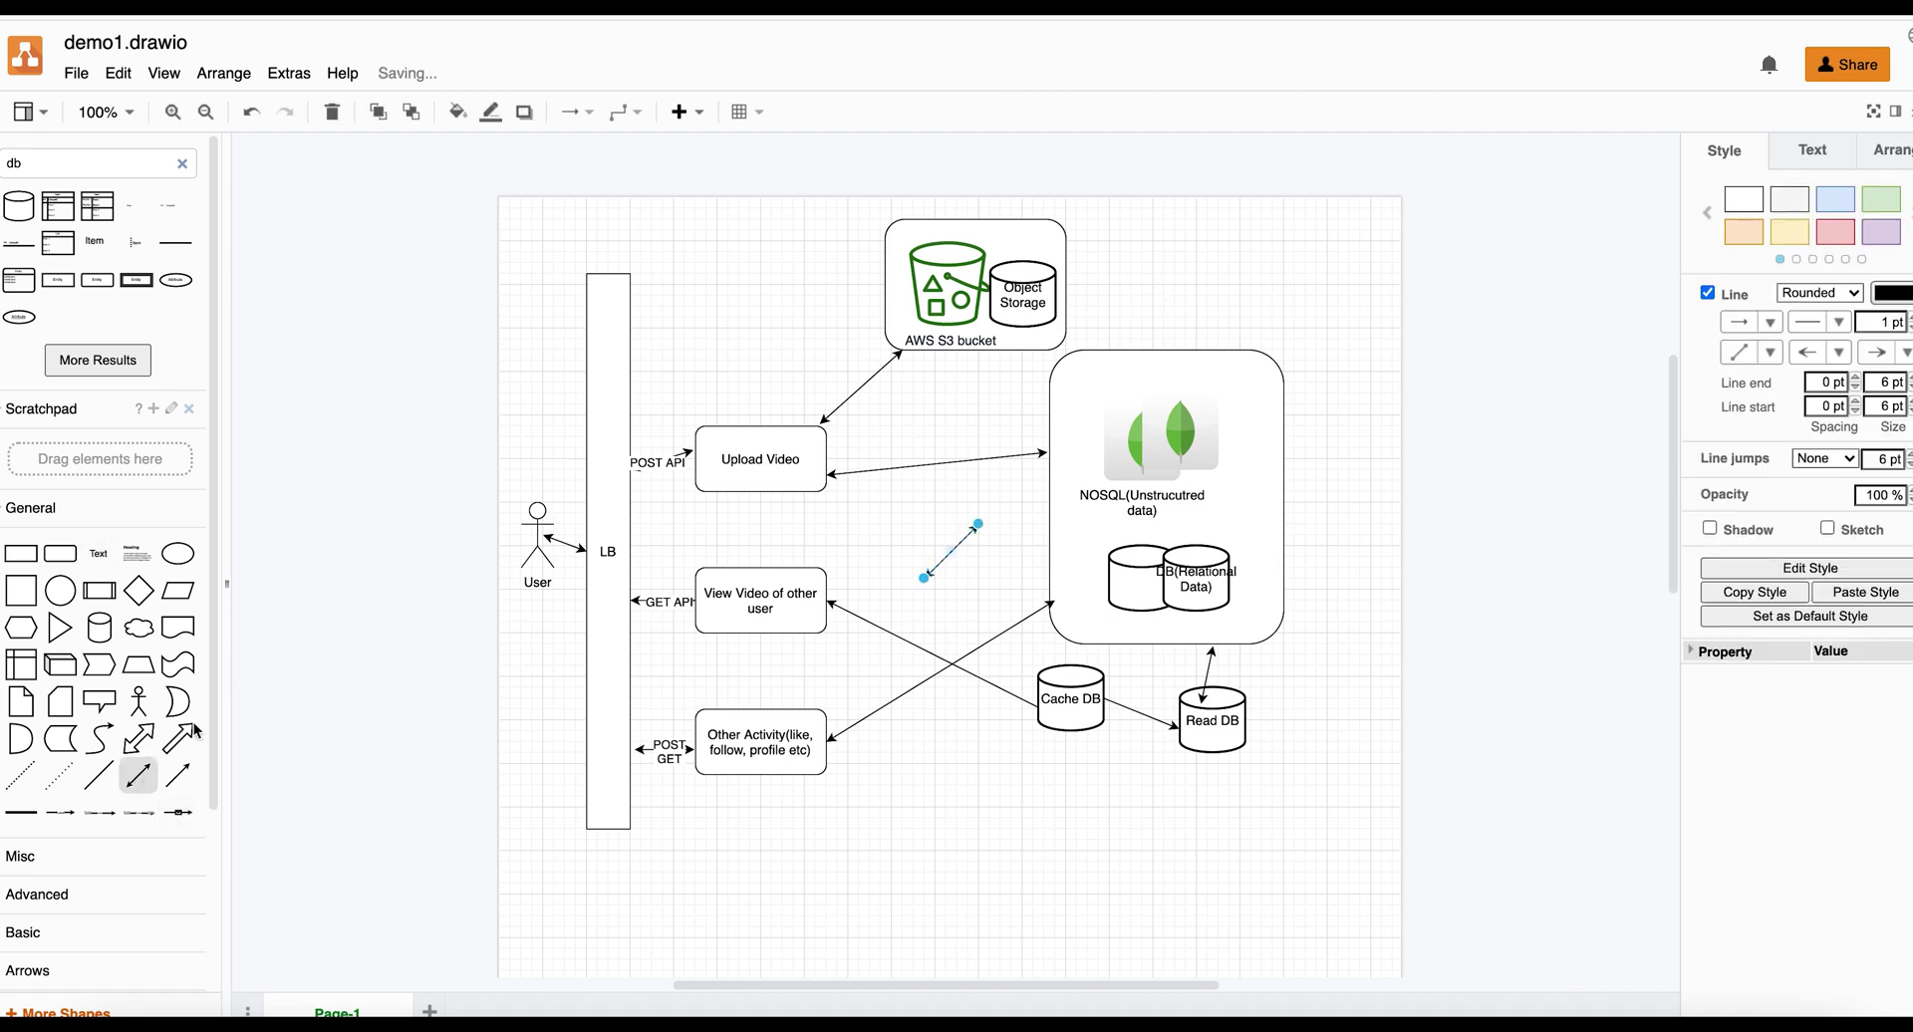
drag(978, 523, 992, 356)
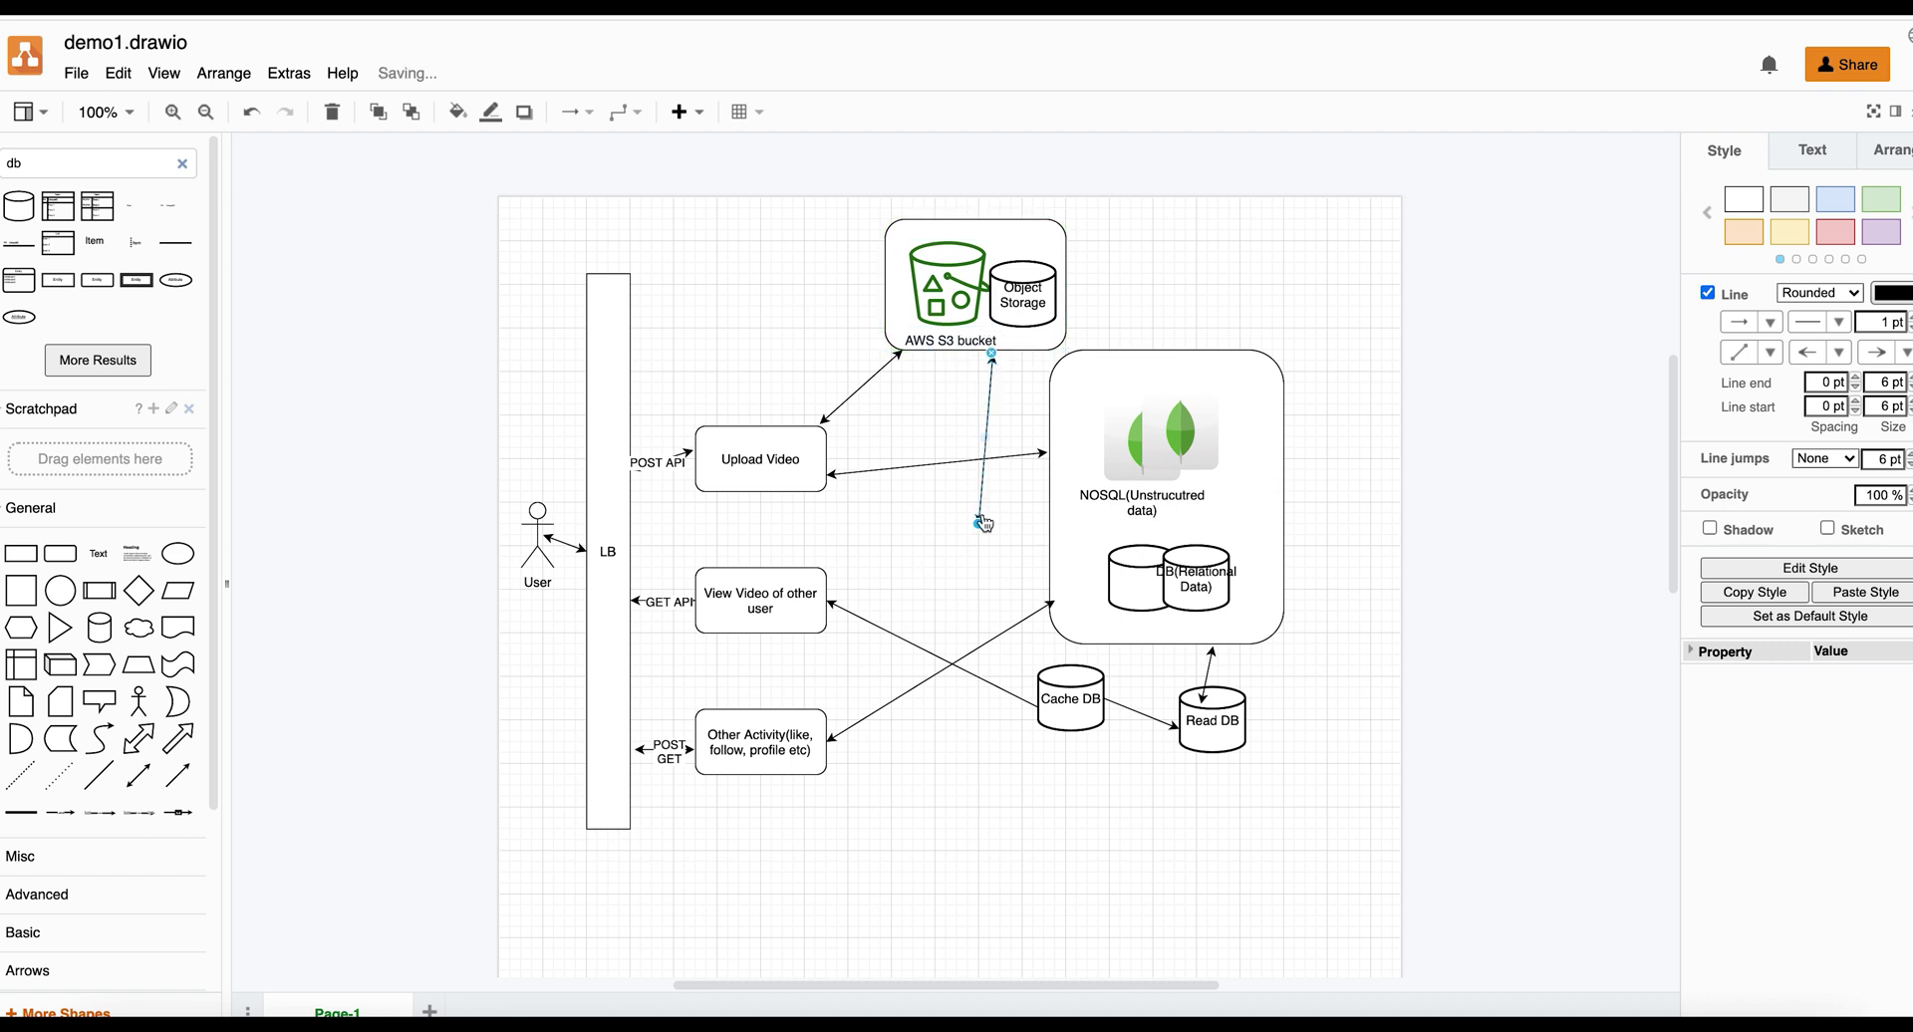
drag(1023, 510, 1050, 402)
click(1198, 312)
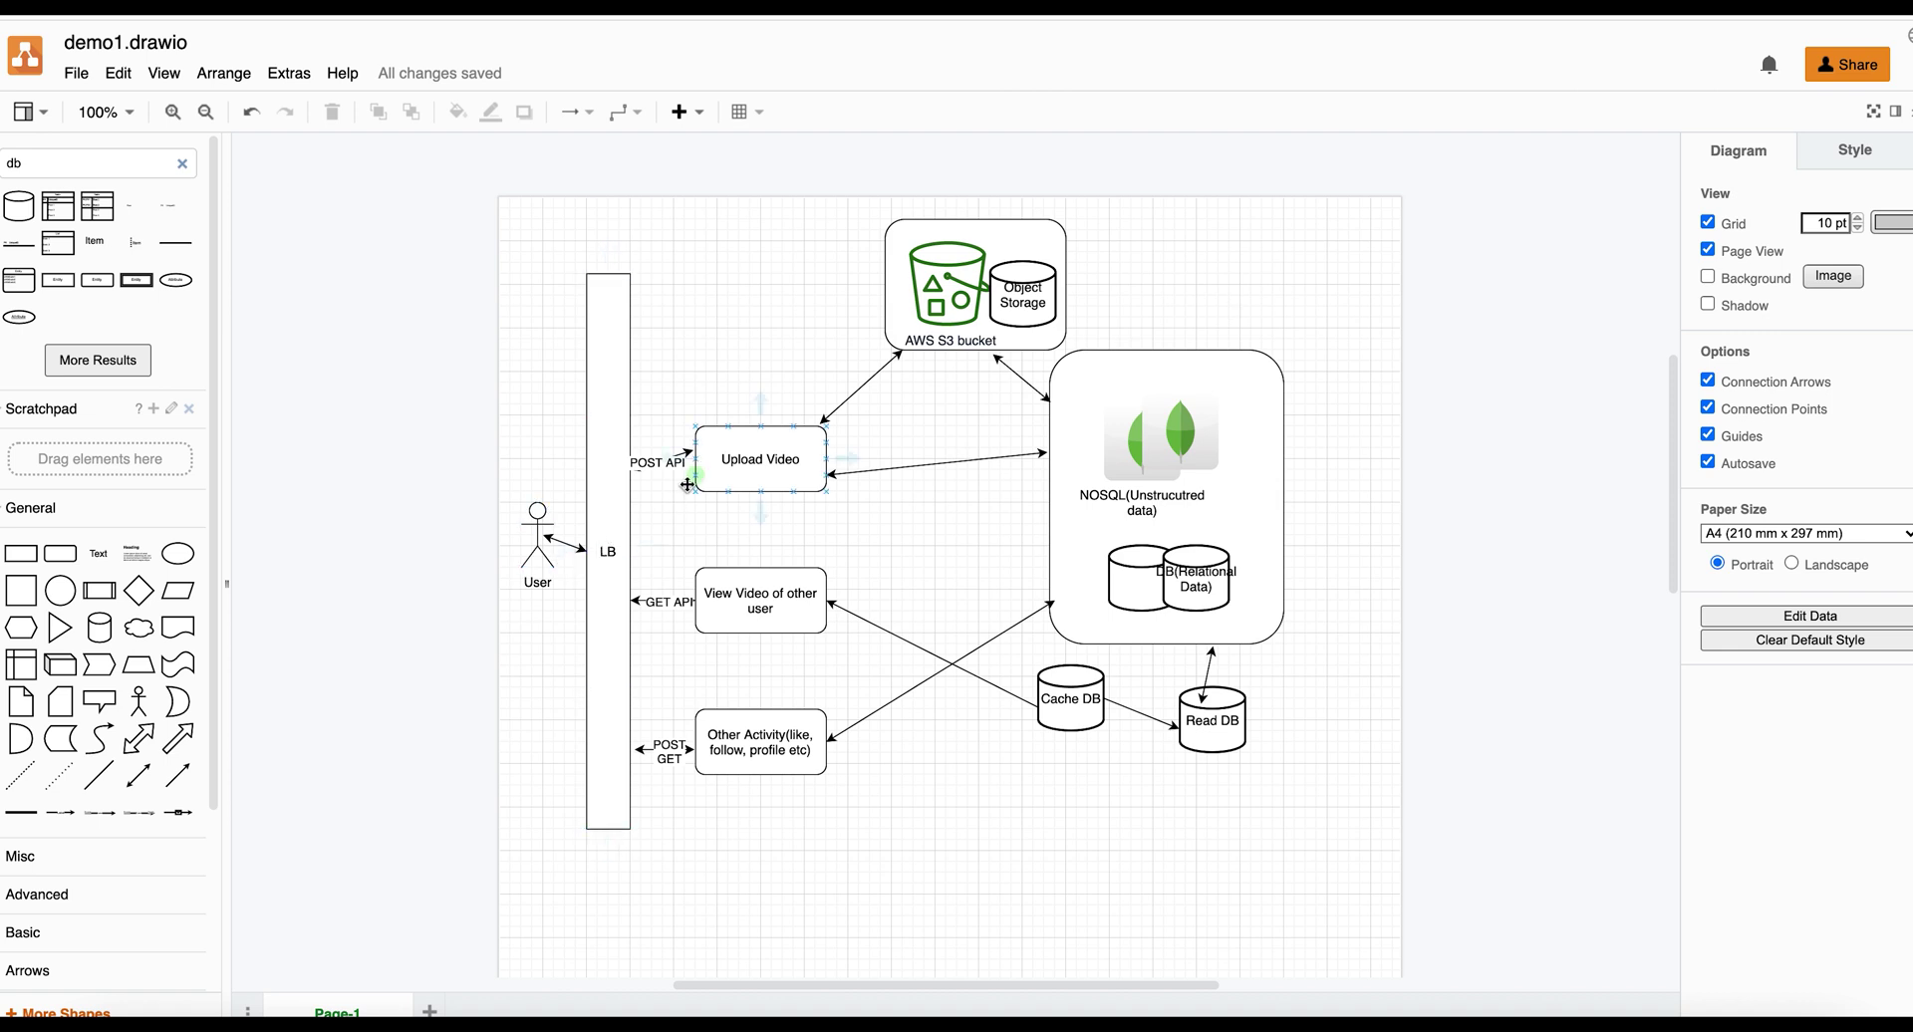
Step: Move the LB bar slightly left to widen its gap to the service boxes
click(605, 538)
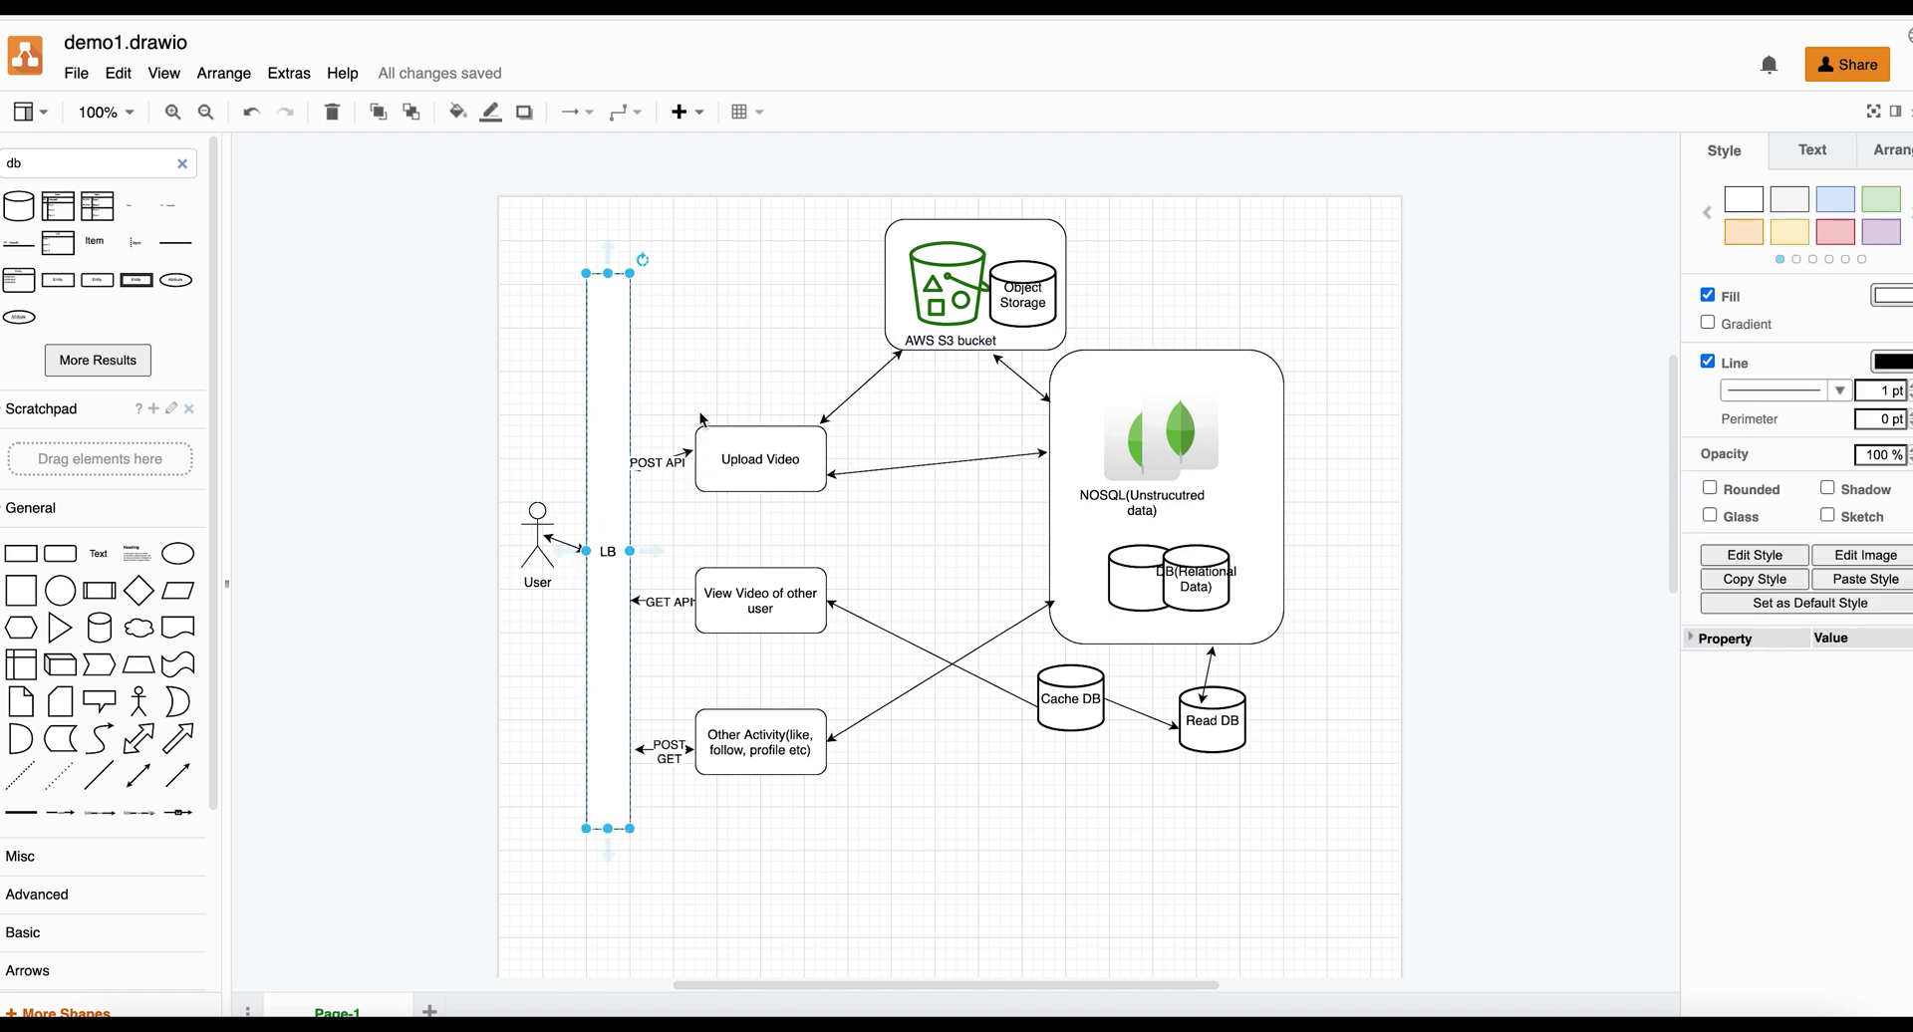
click(750, 345)
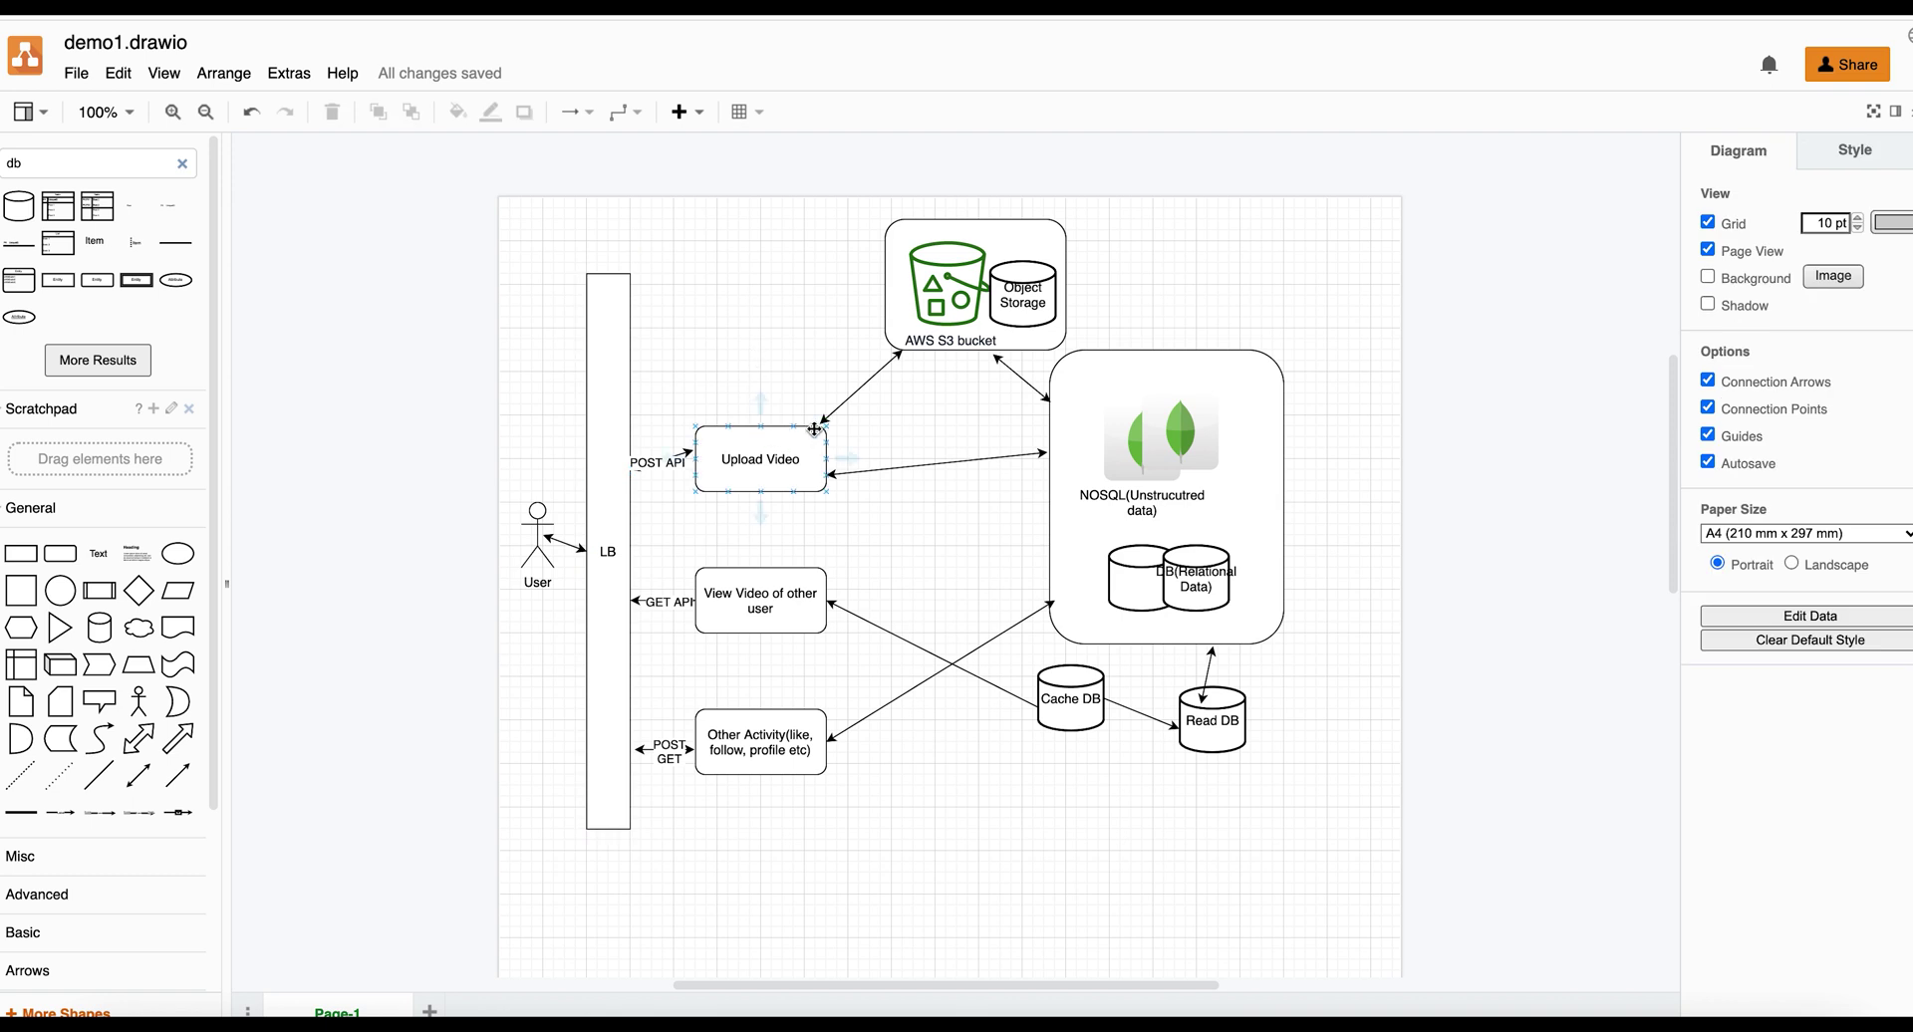
click(615, 418)
drag(613, 419, 601, 420)
click(687, 403)
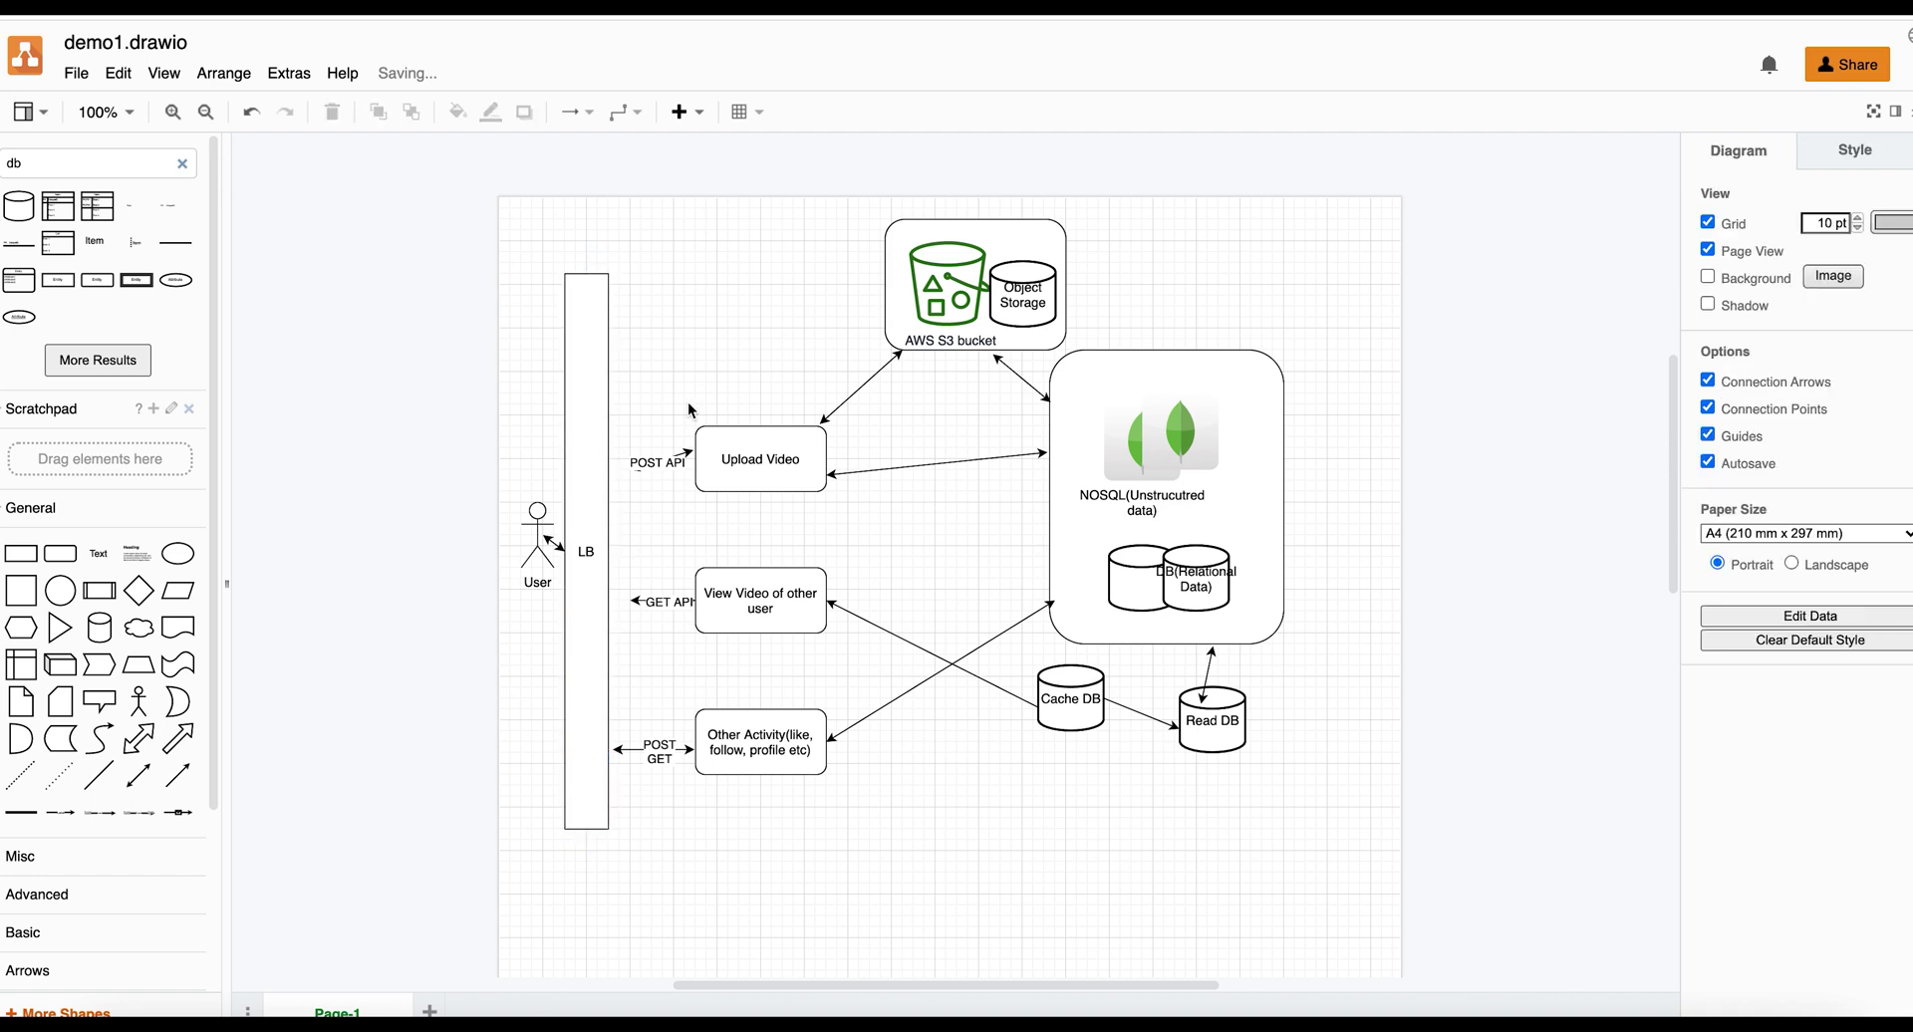
Step: Extend the POST API and GET API arrows so their left ends reach the shifted LB bar
click(683, 454)
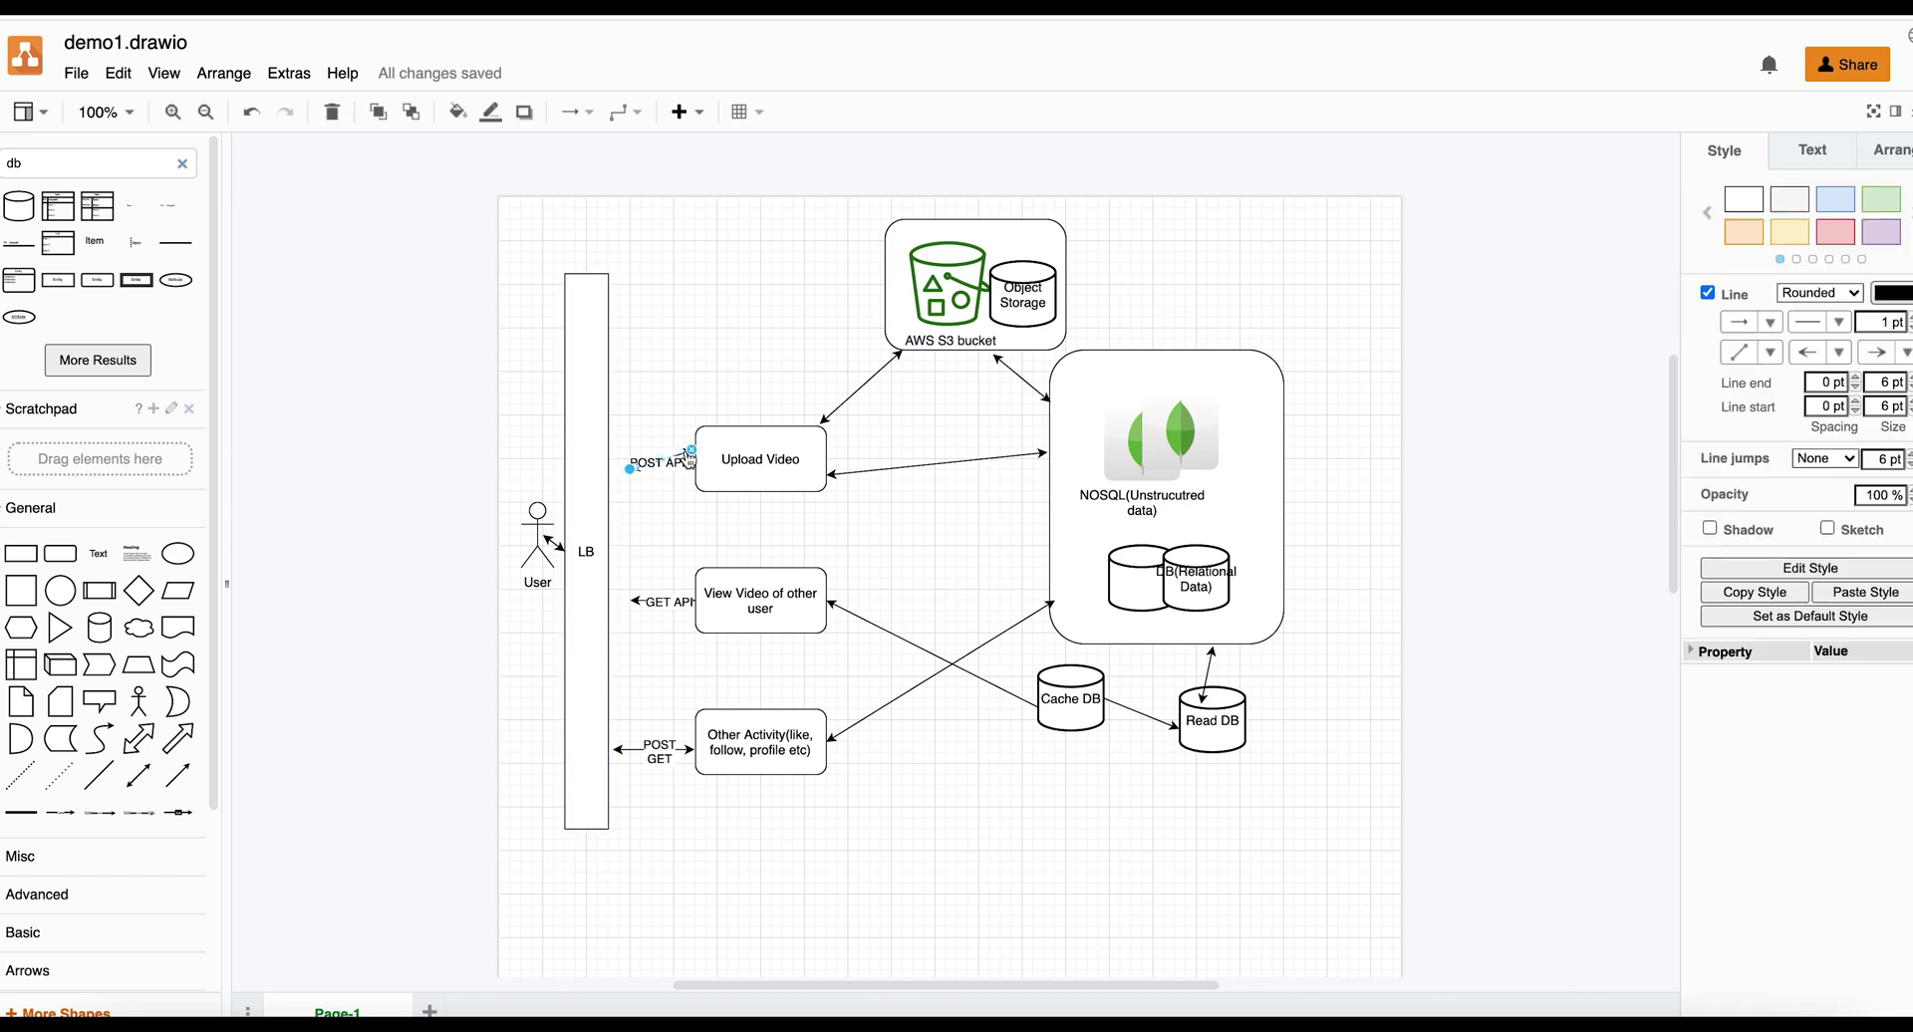
drag(631, 471, 610, 471)
click(638, 603)
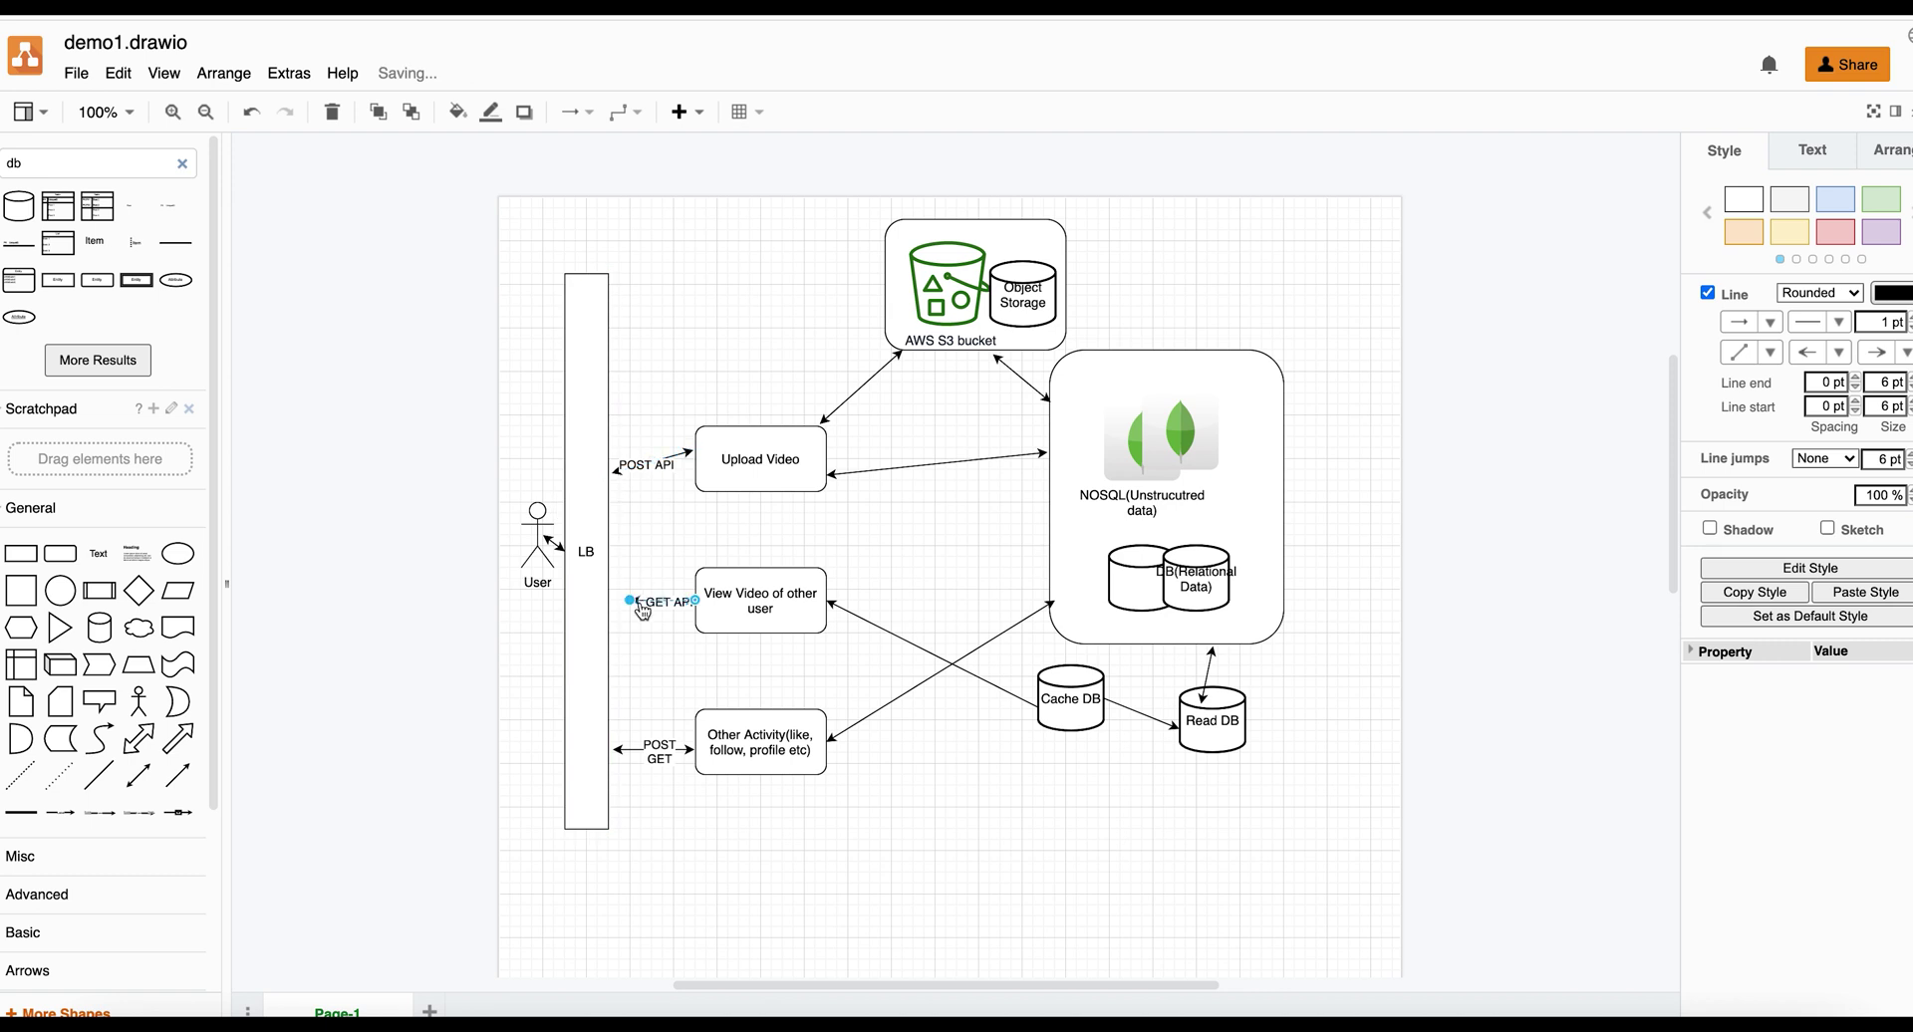
drag(633, 610, 612, 601)
click(683, 541)
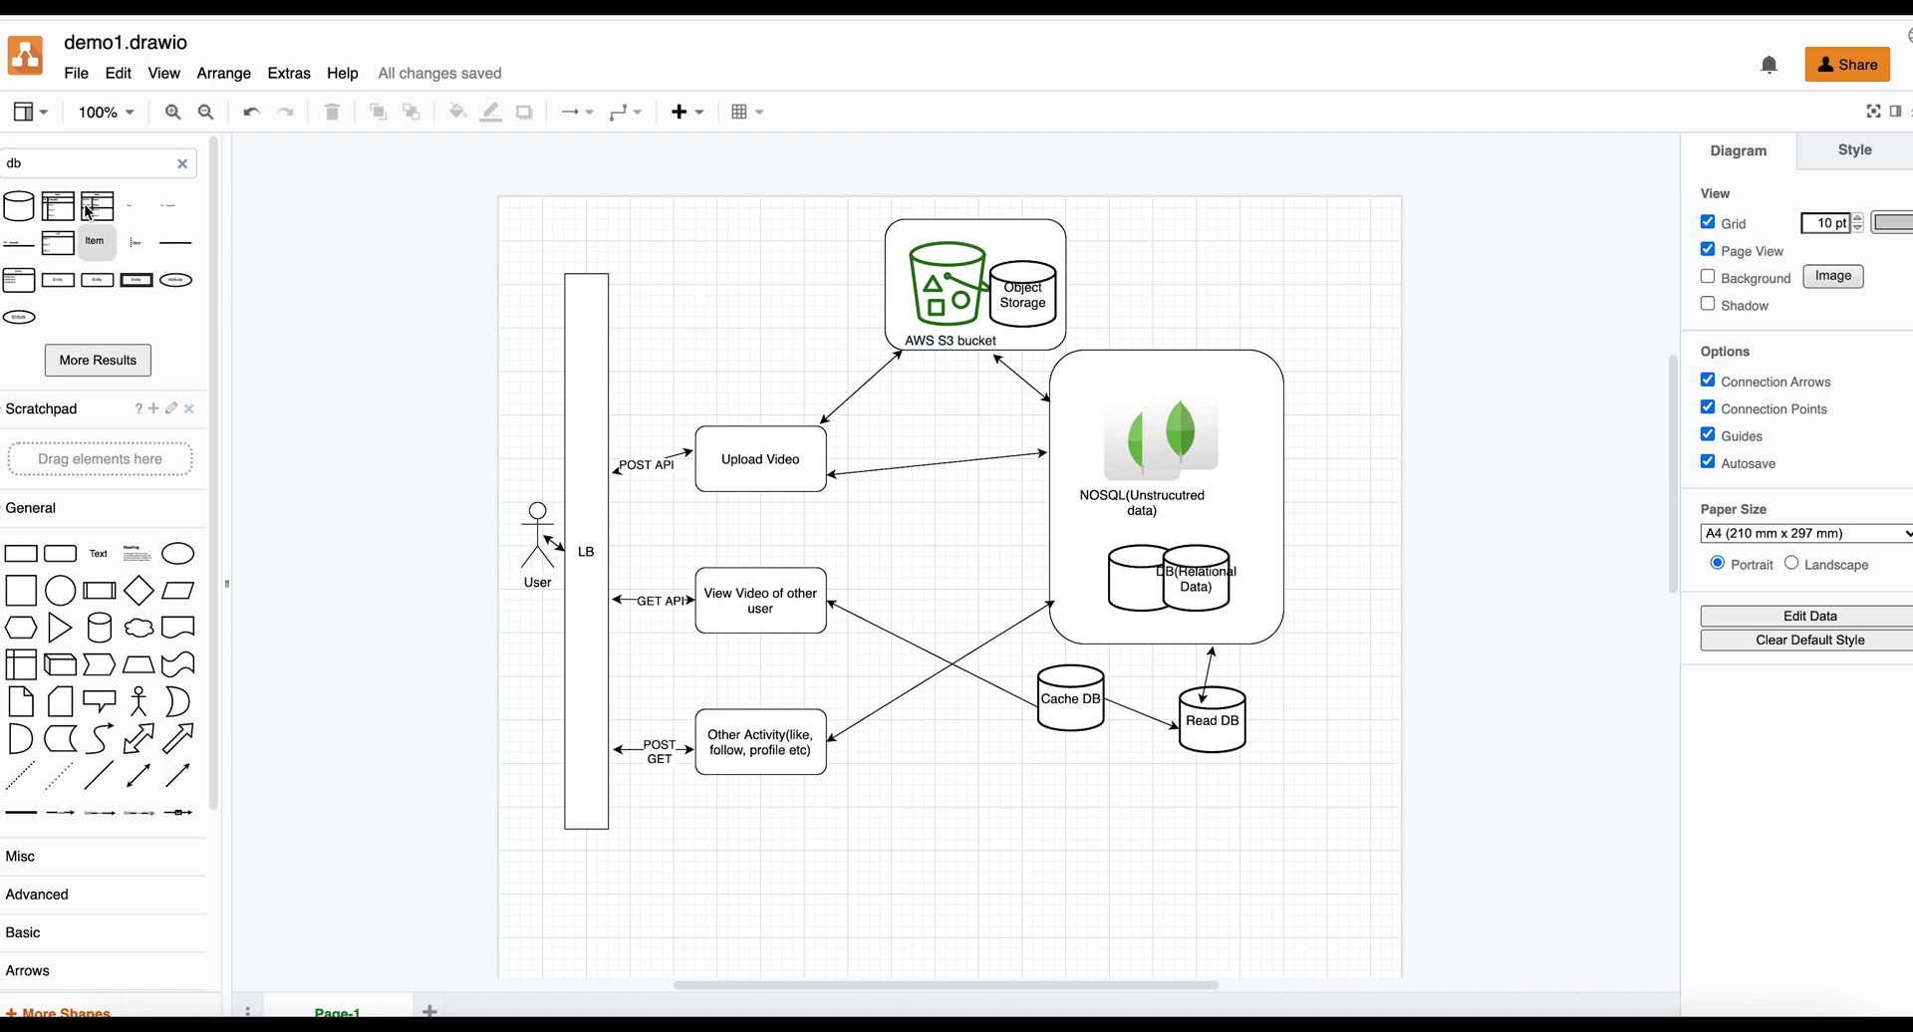
Step: Search the shape library for "notification" and place the Notification Hub icon below and left of the Cache DB
click(51, 165)
drag(52, 165, 5, 164)
text(notifi)
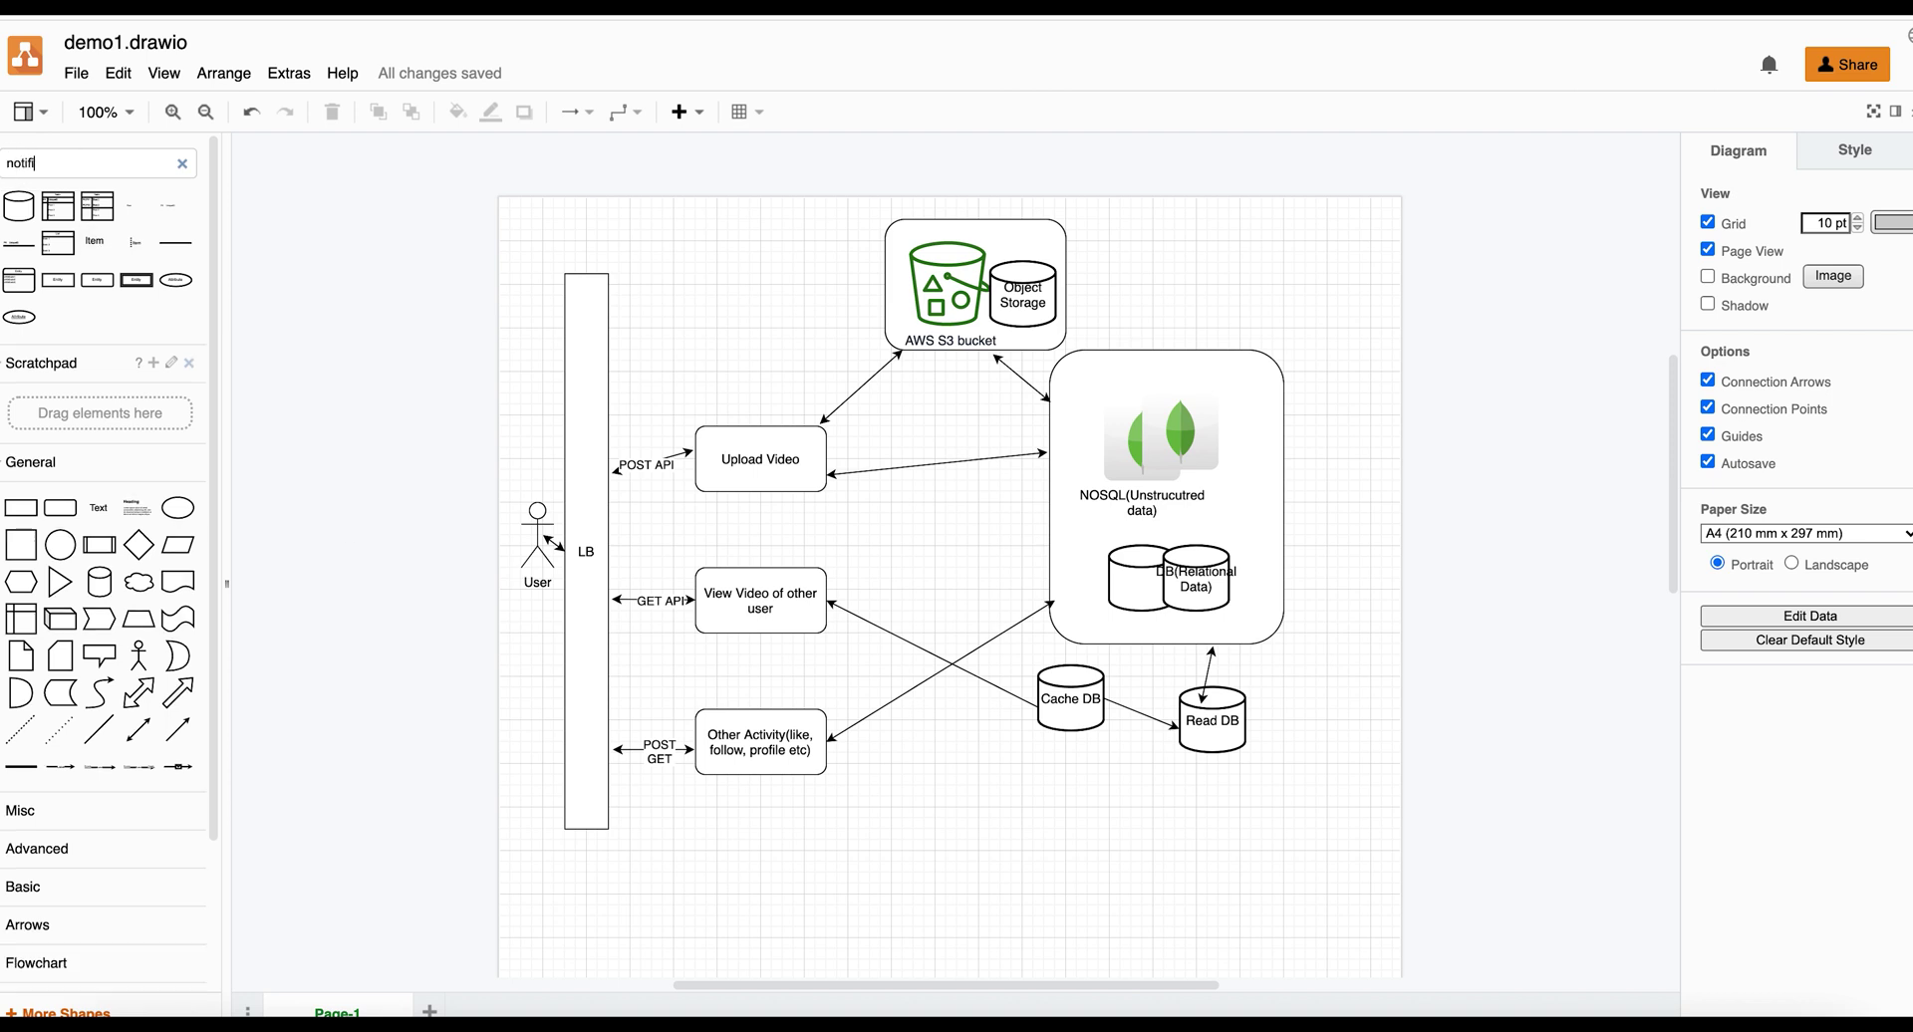
text(cation)
key(Return)
mouse_move(149, 243)
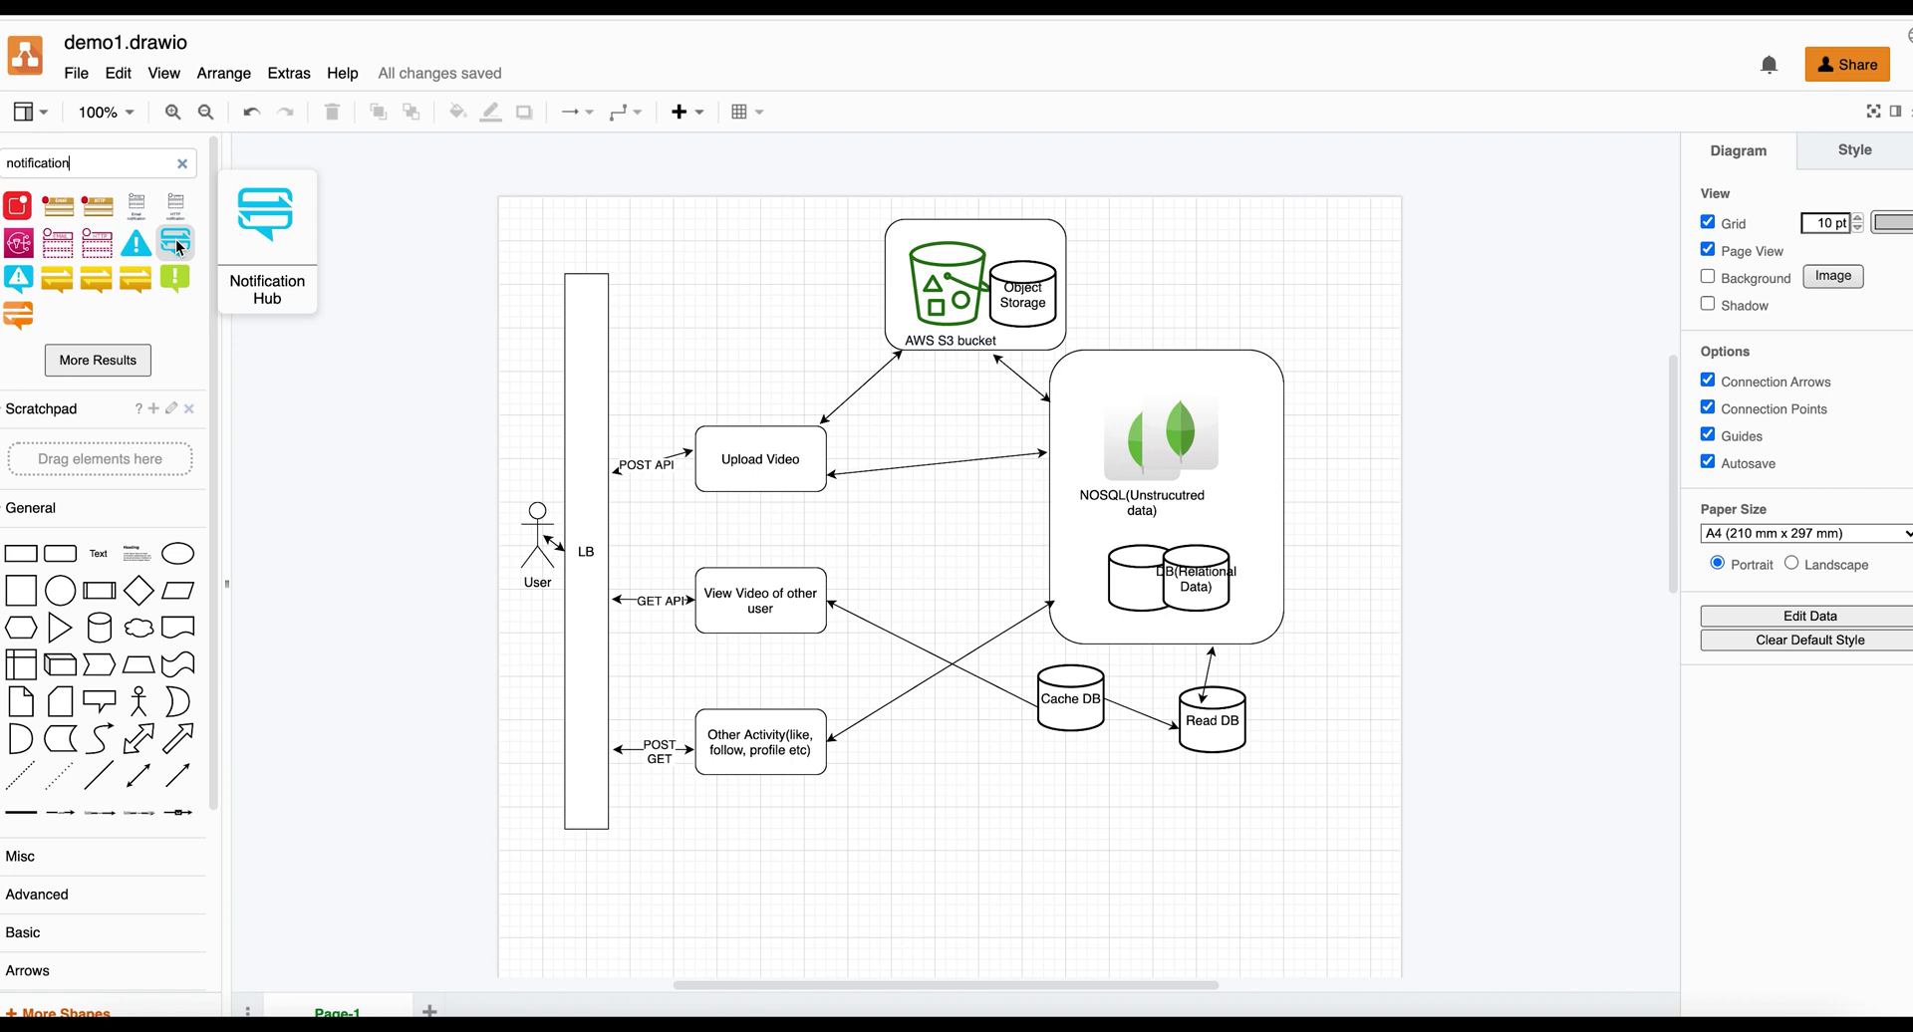
click(179, 247)
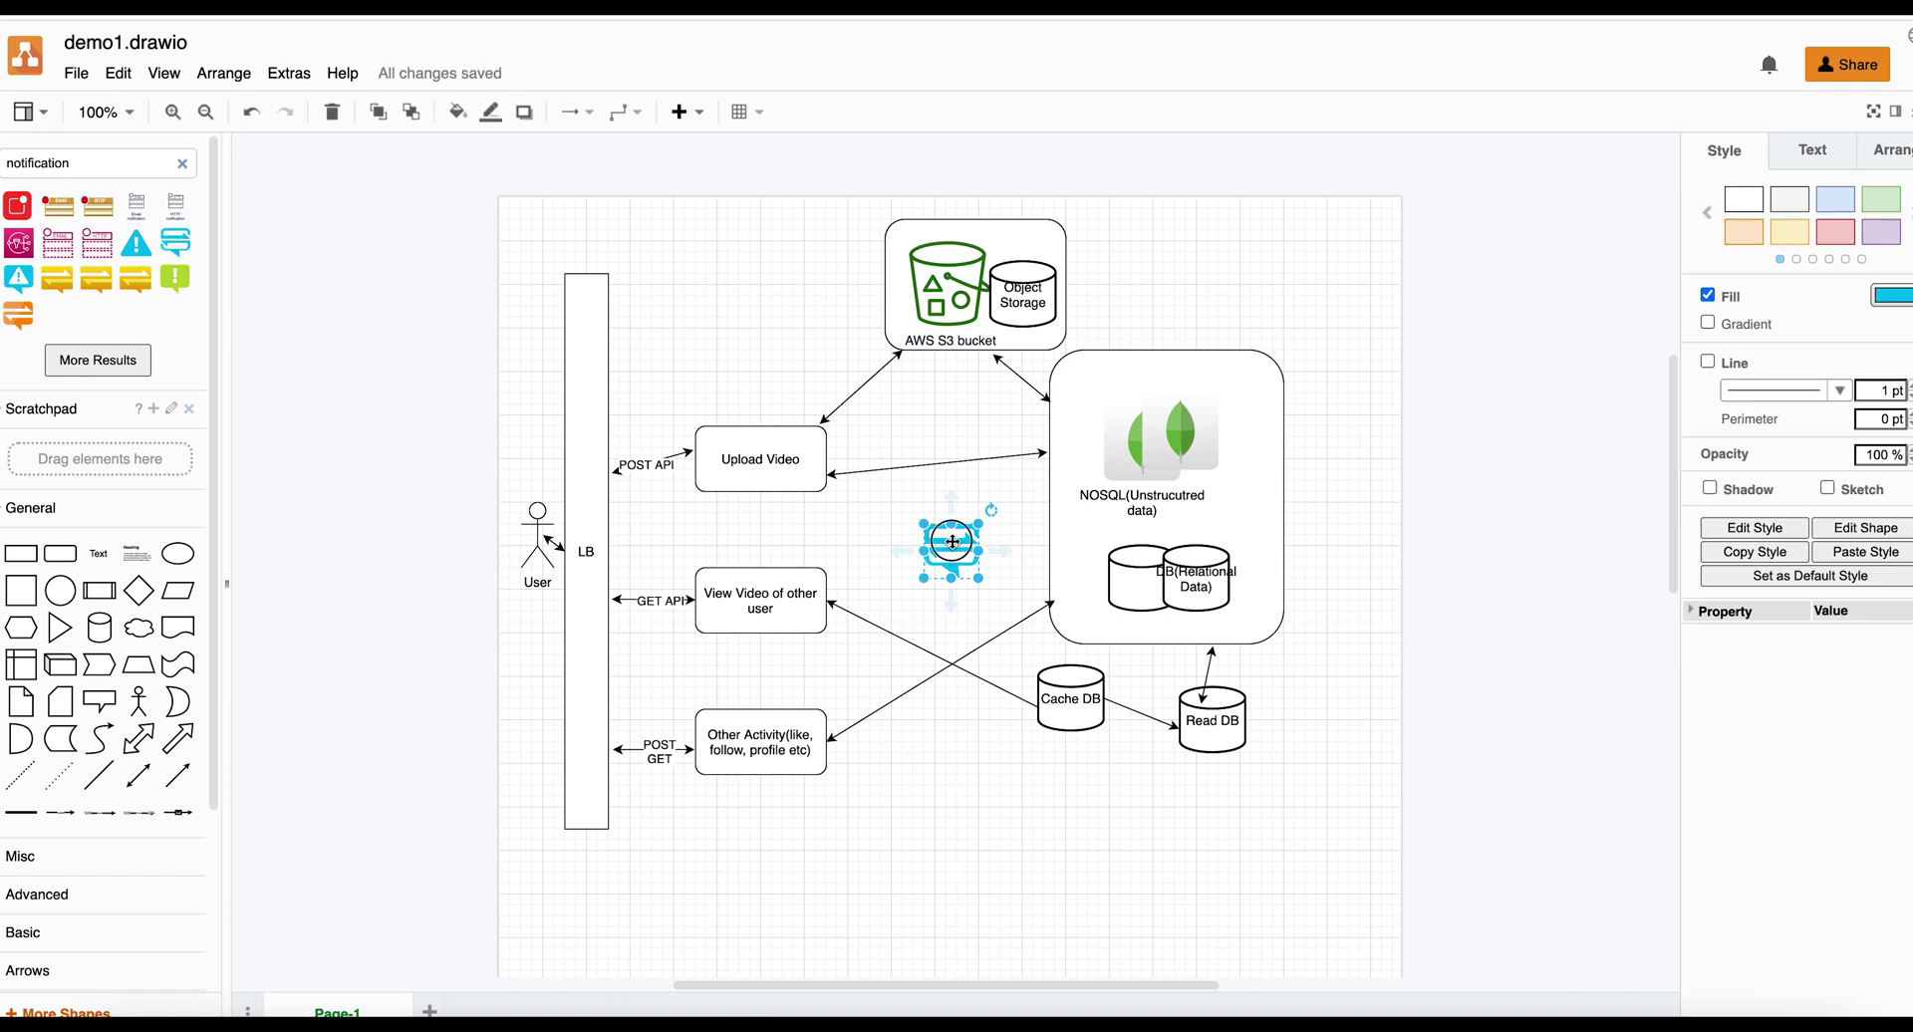
drag(953, 542, 996, 837)
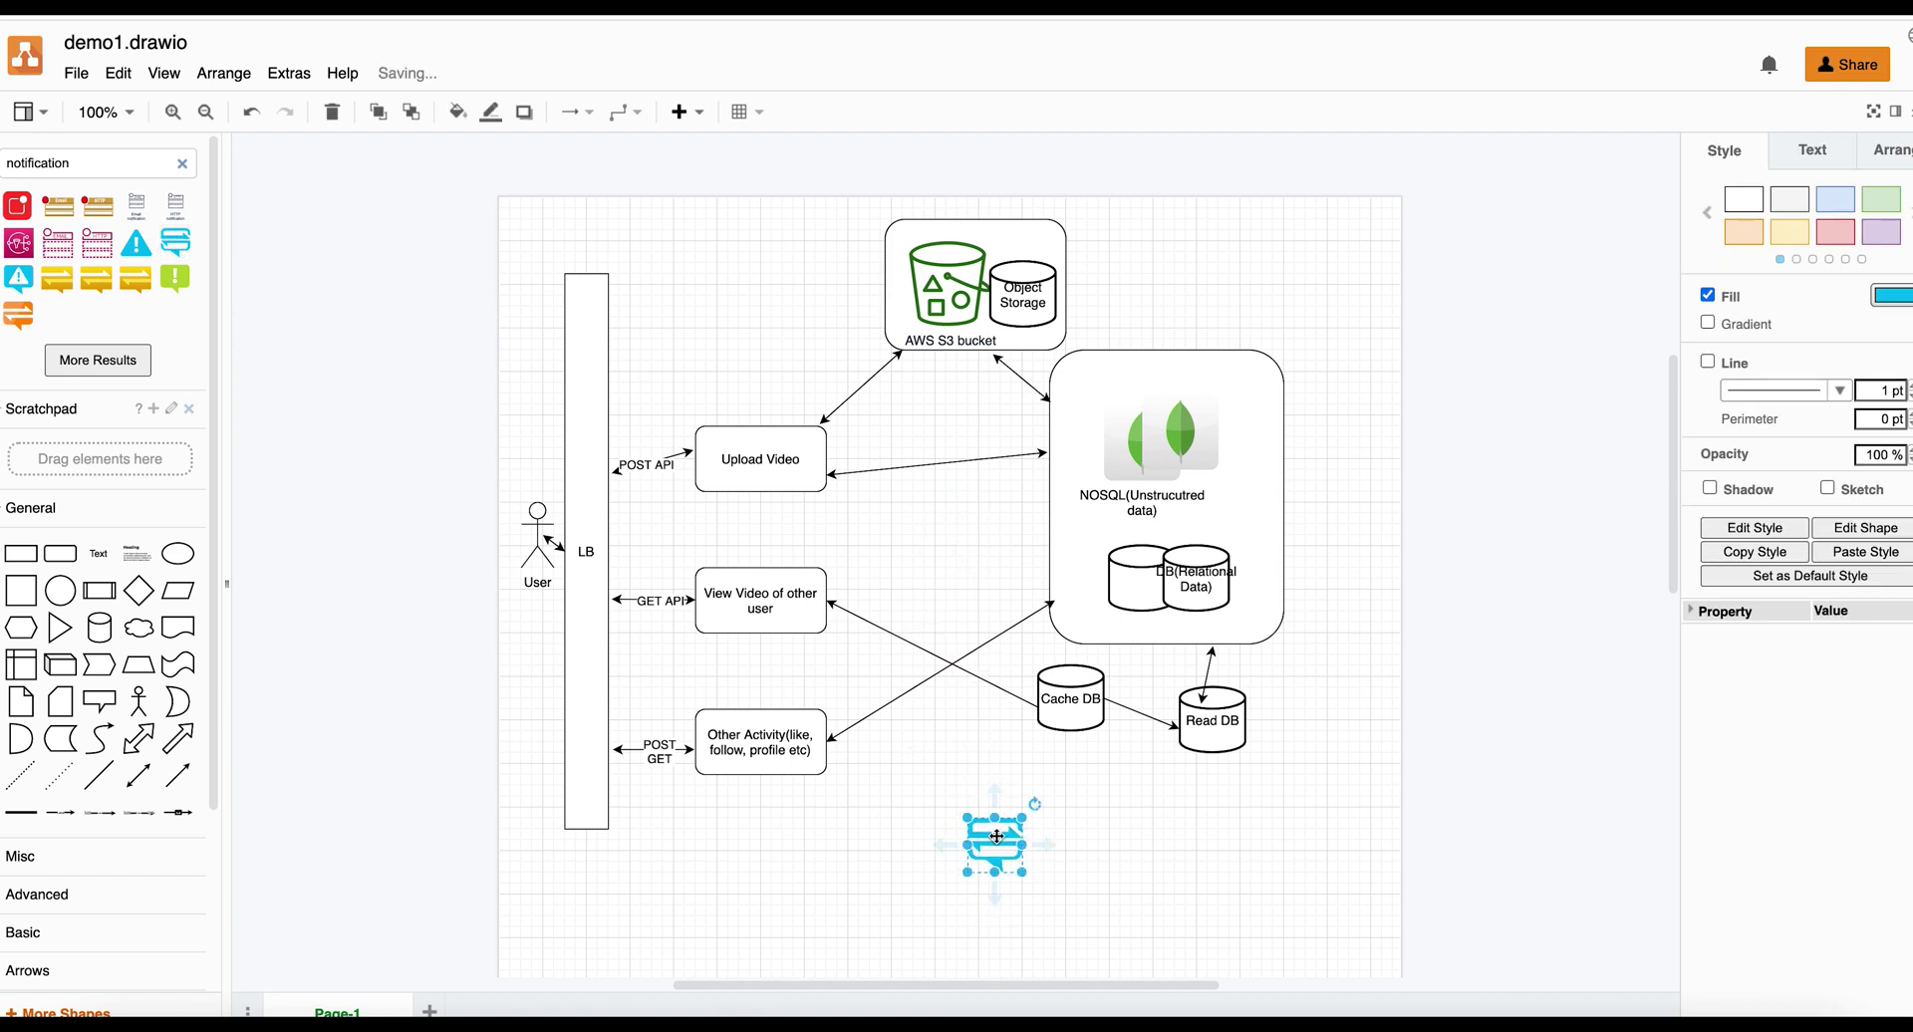
Step: Connect the notification icon to the Other Activity box with a double-headed arrow, and move the icon right to below Cache DB
click(138, 775)
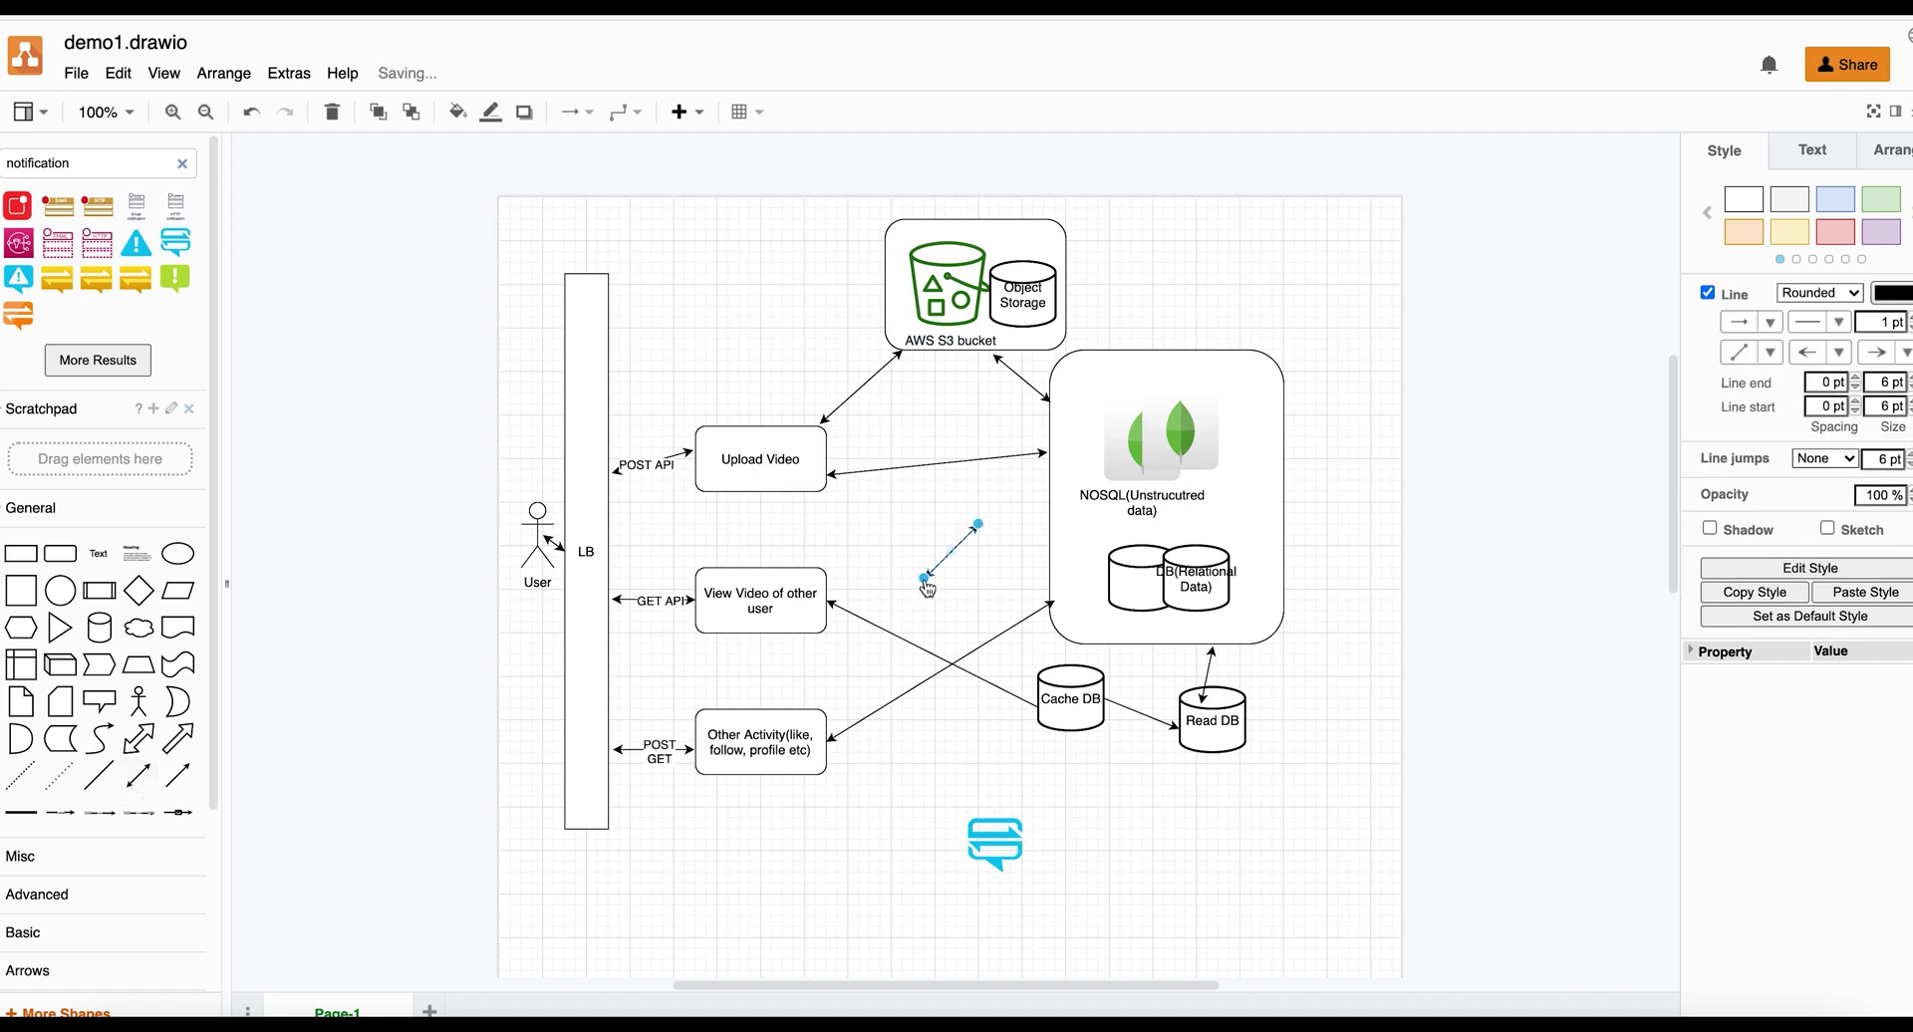
drag(925, 578, 980, 817)
drag(978, 525, 826, 766)
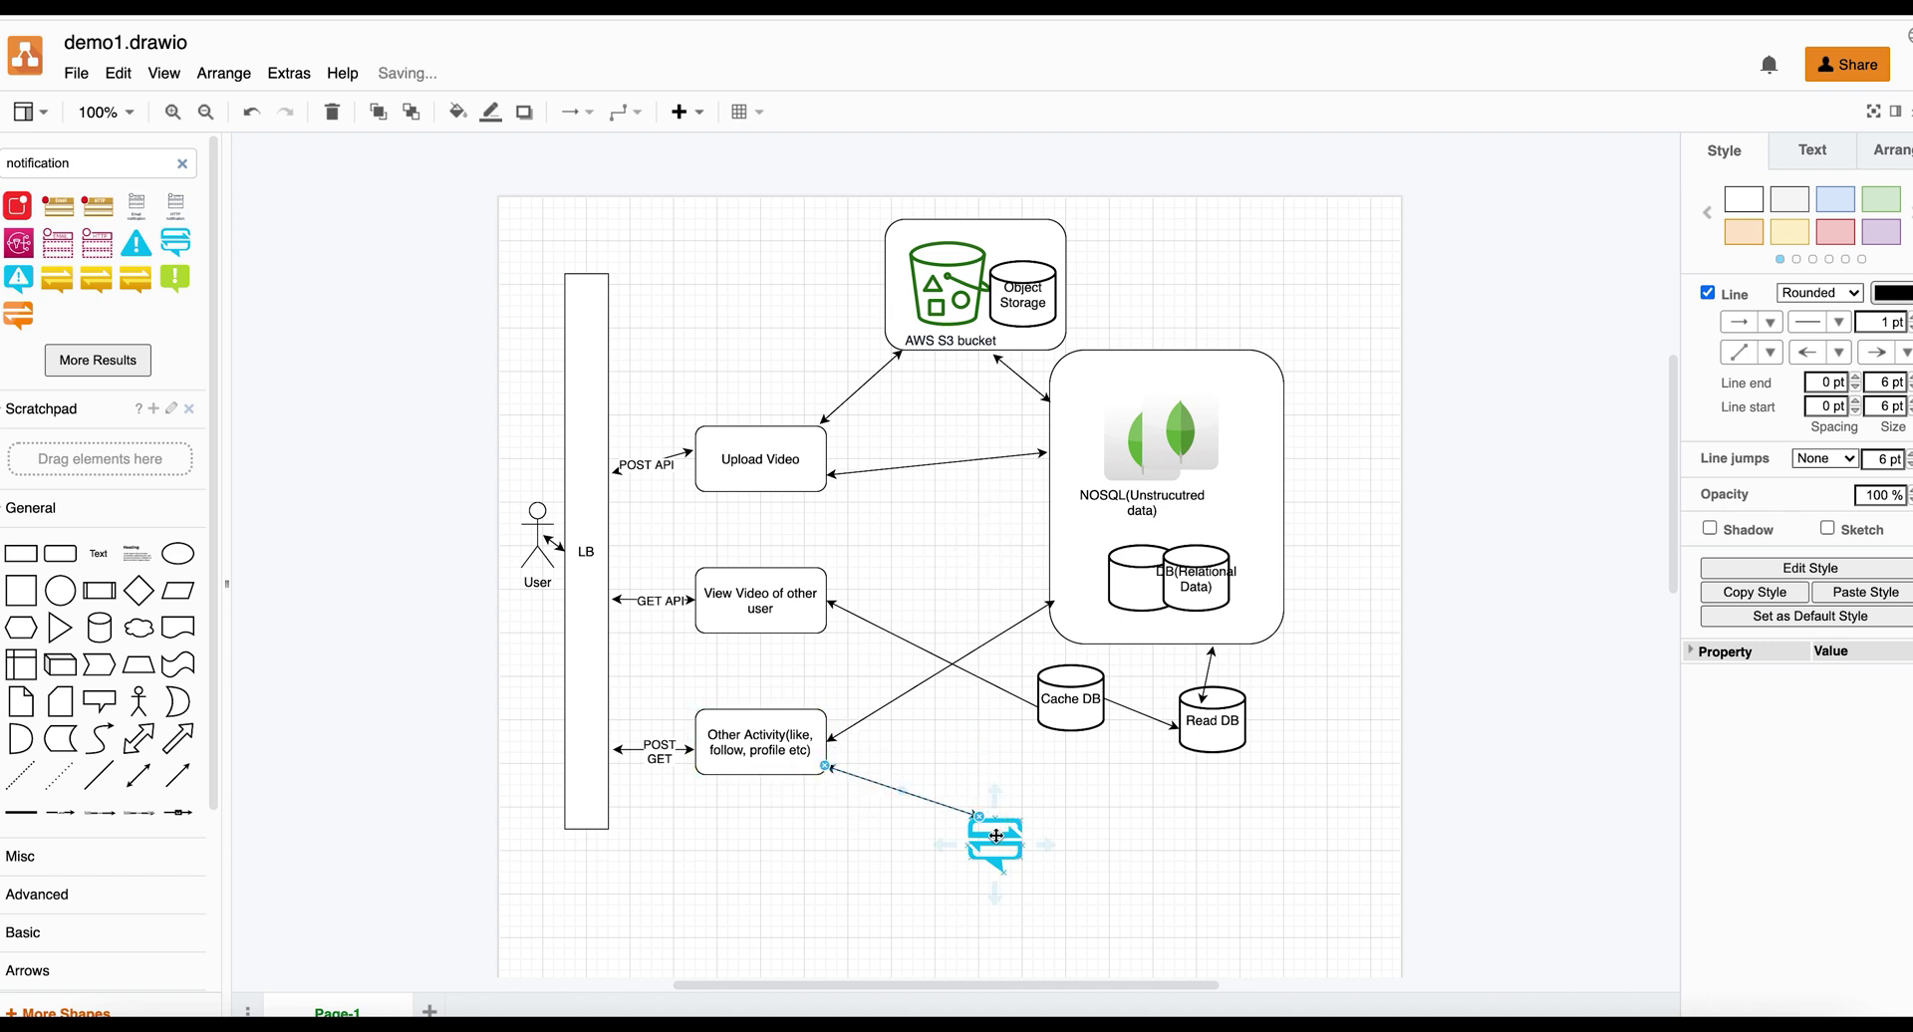
click(995, 836)
drag(996, 835, 1103, 835)
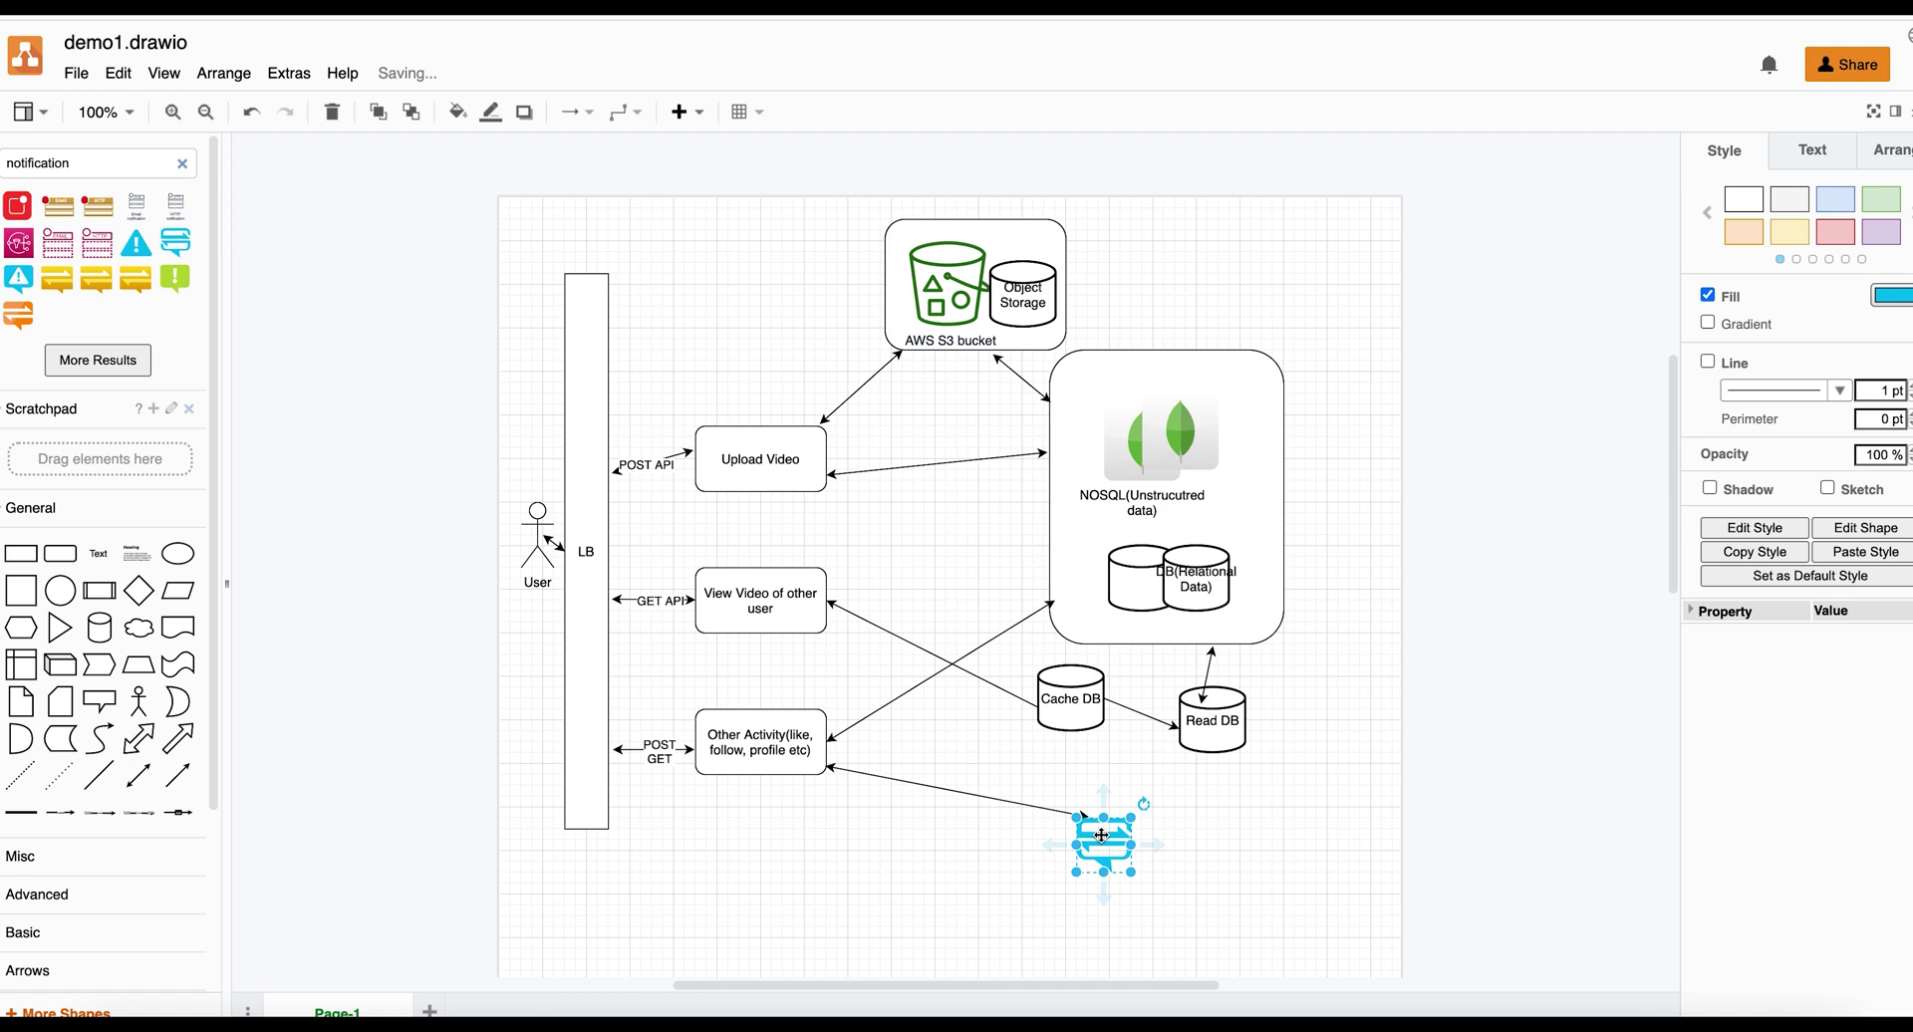
click(1251, 817)
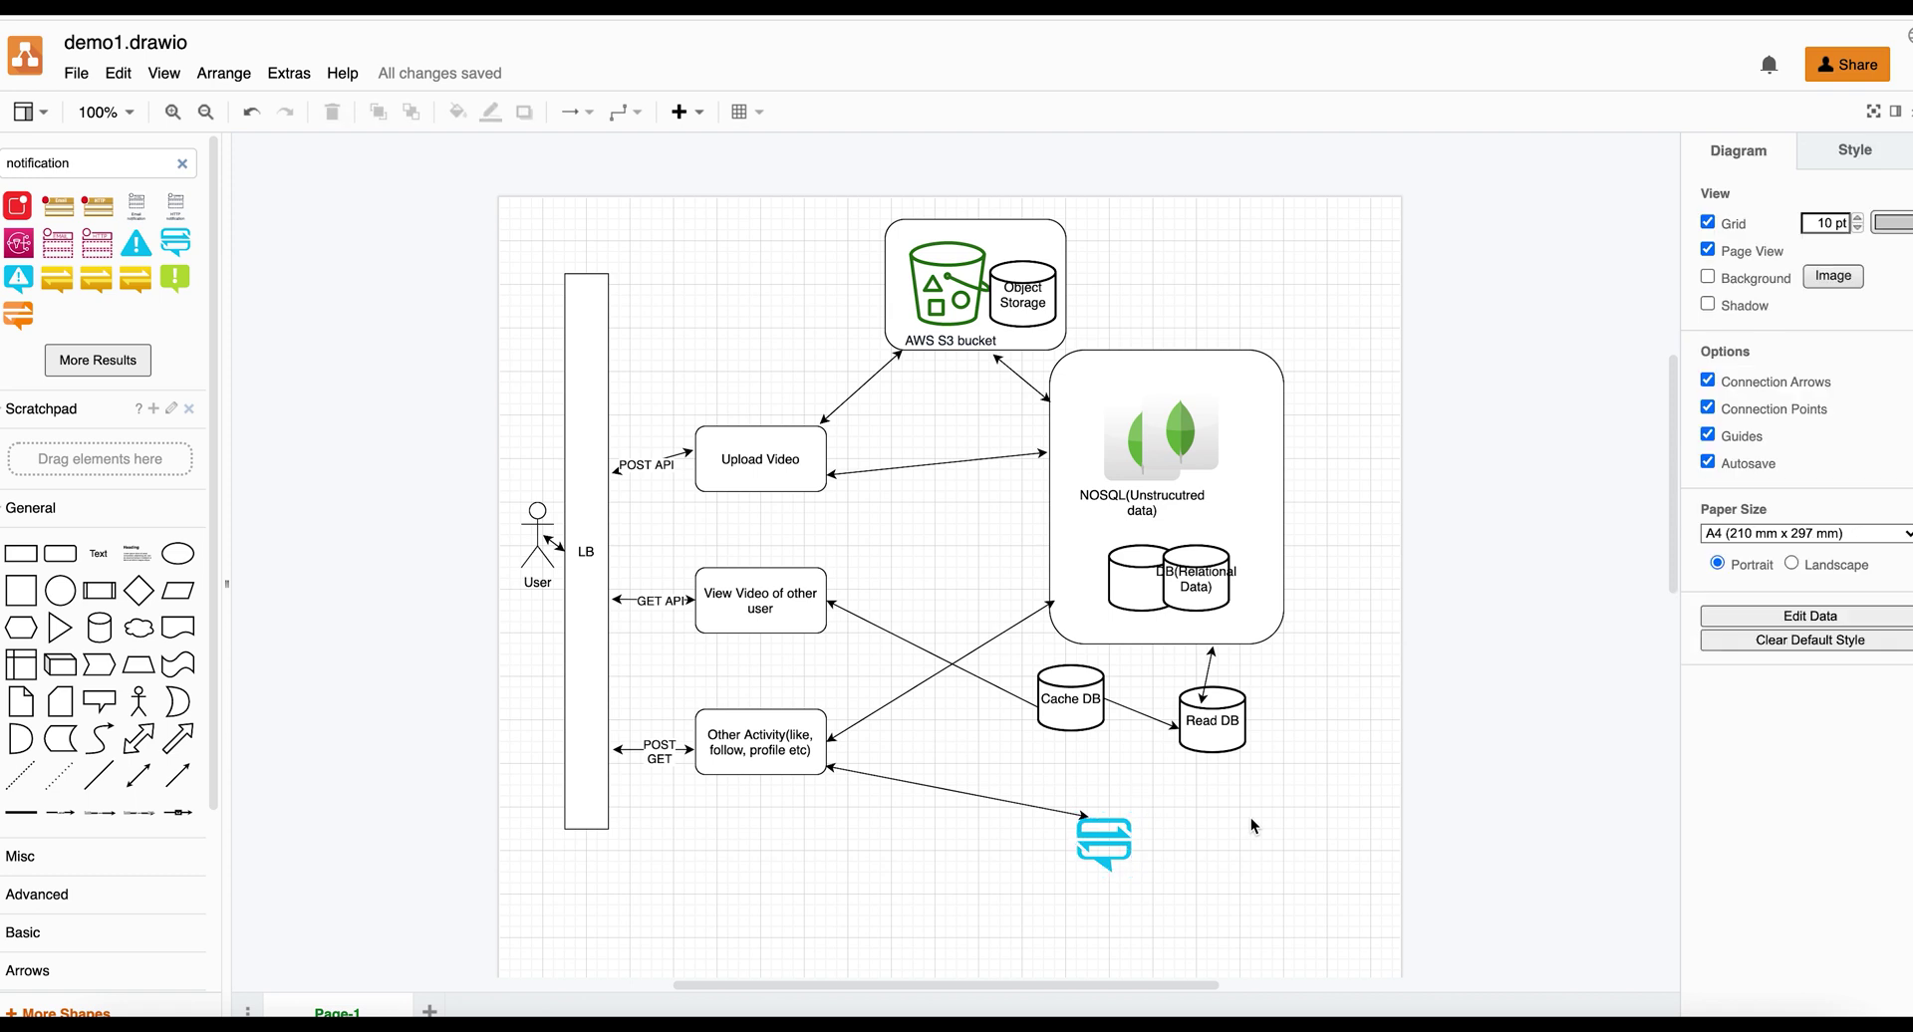
Step: Add the bold text "EMail, Push Notification" over the arrow between the Other Activity box and the notification icon
mouse_move(1091, 832)
mouse_move(788, 749)
click(104, 553)
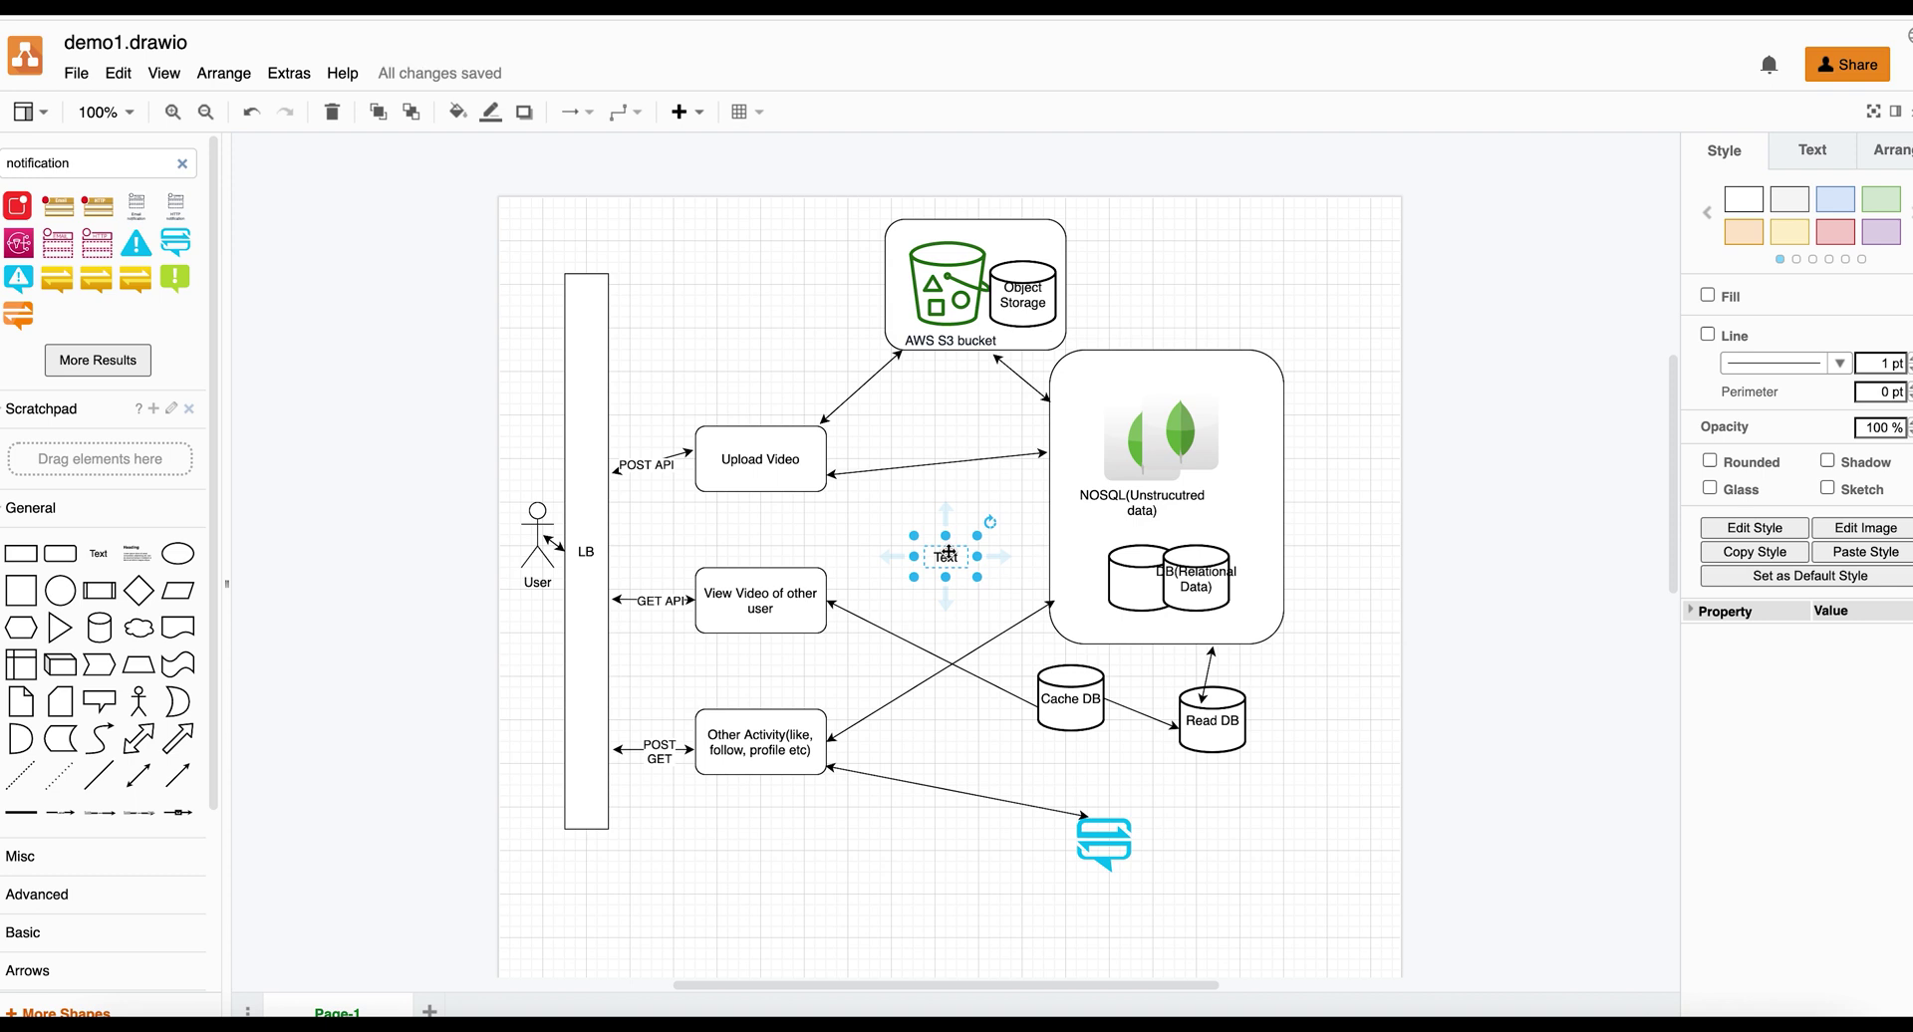
drag(948, 545, 927, 786)
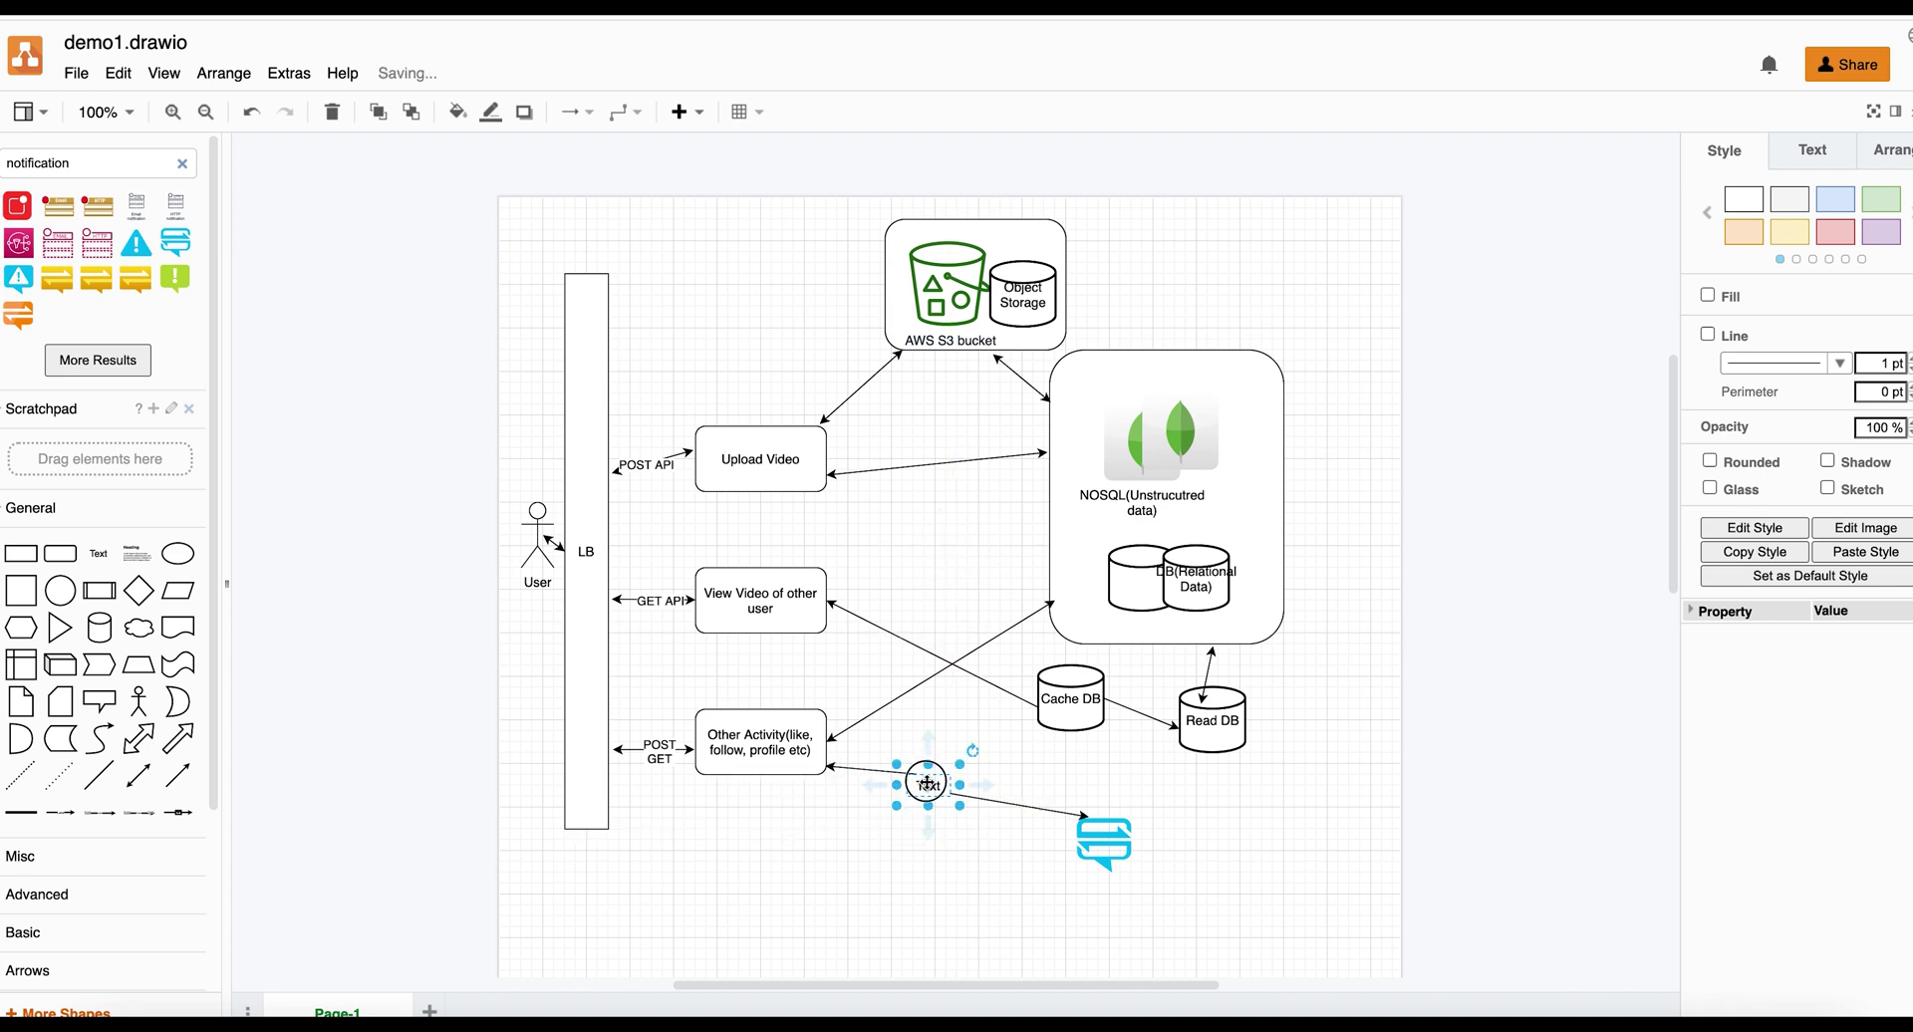
double_click(928, 787)
text(EM)
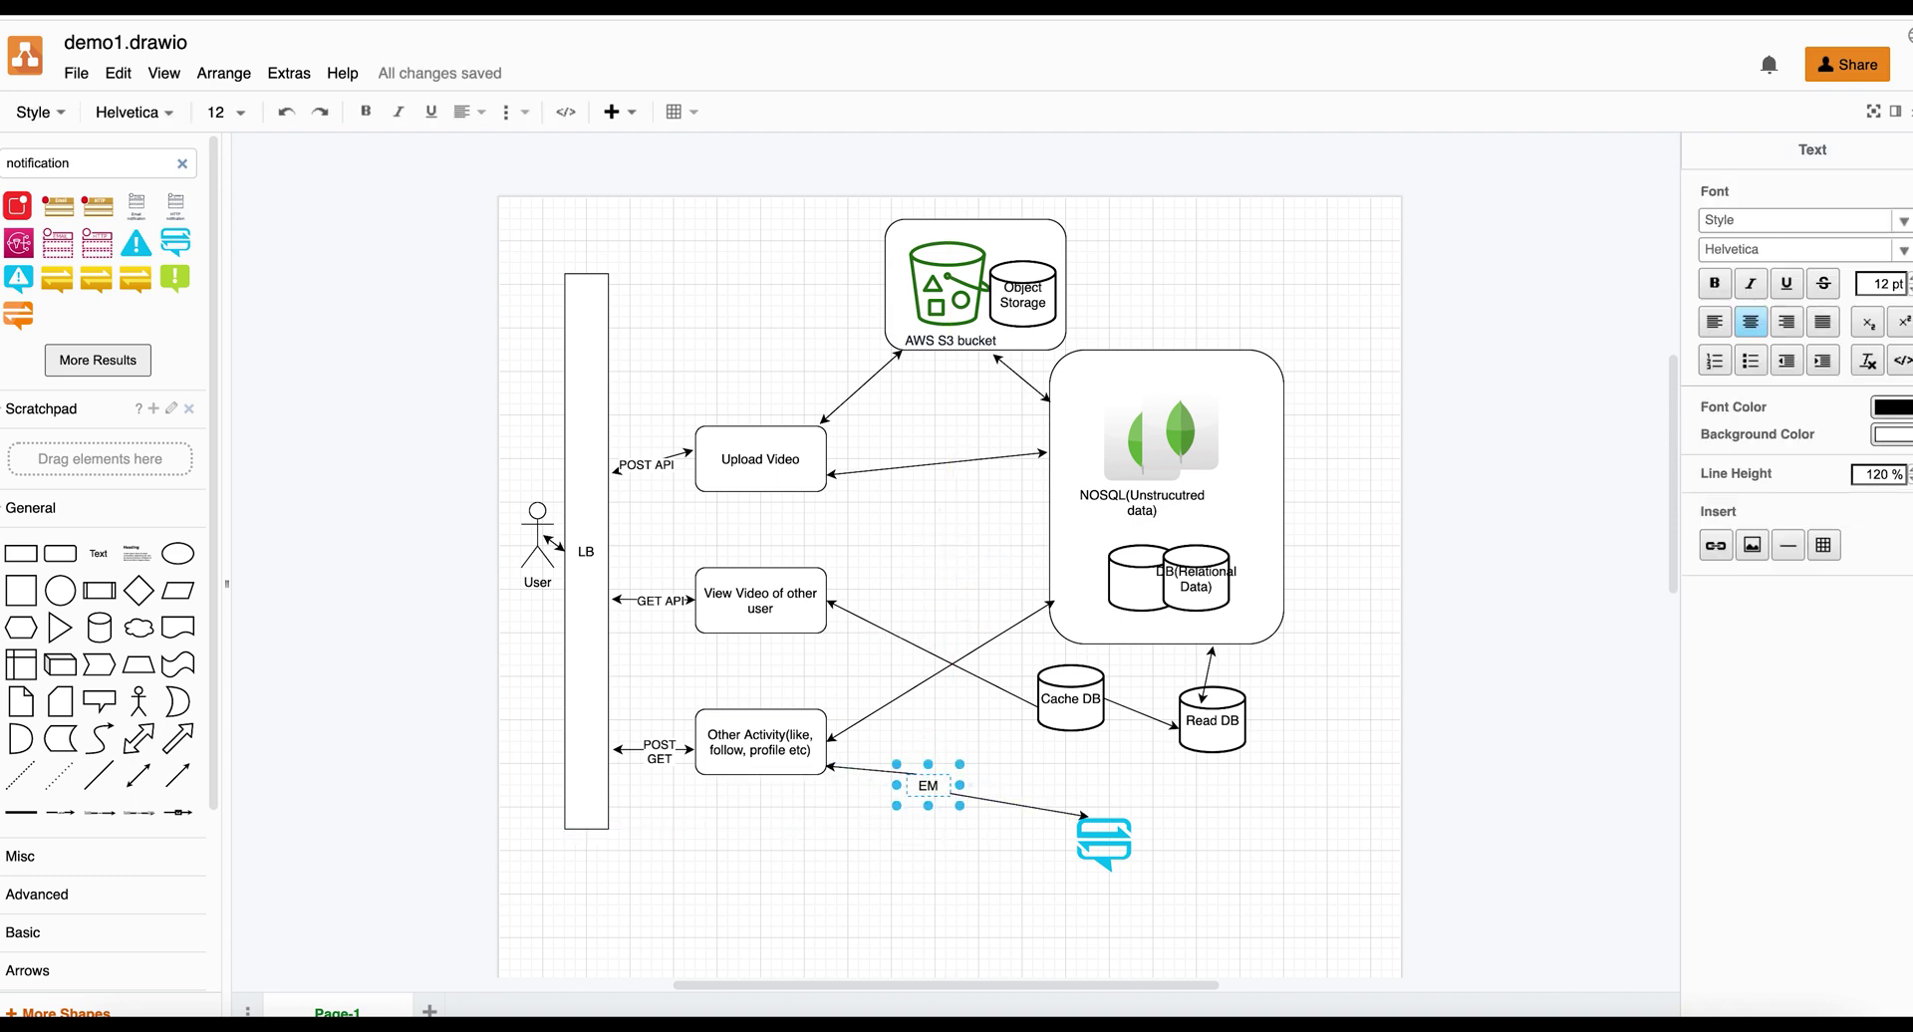
text(ail, Push Not)
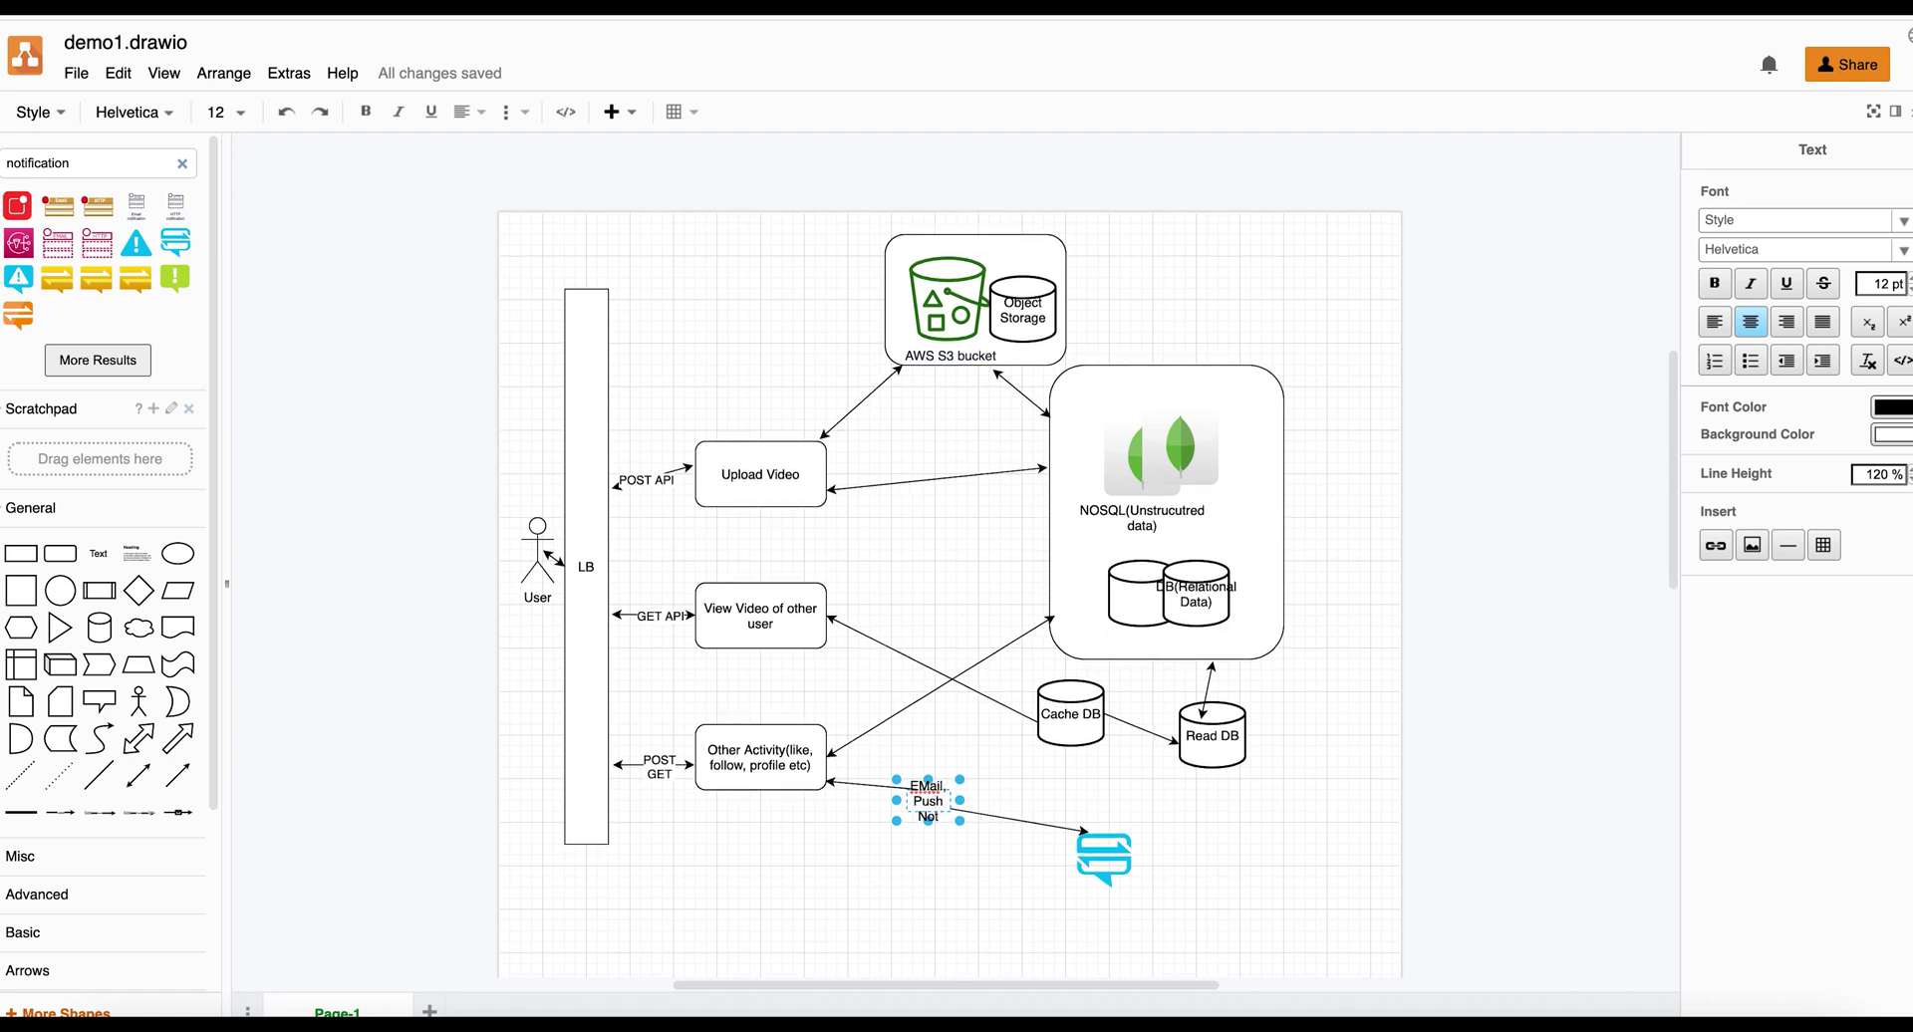
text(ification)
click(957, 900)
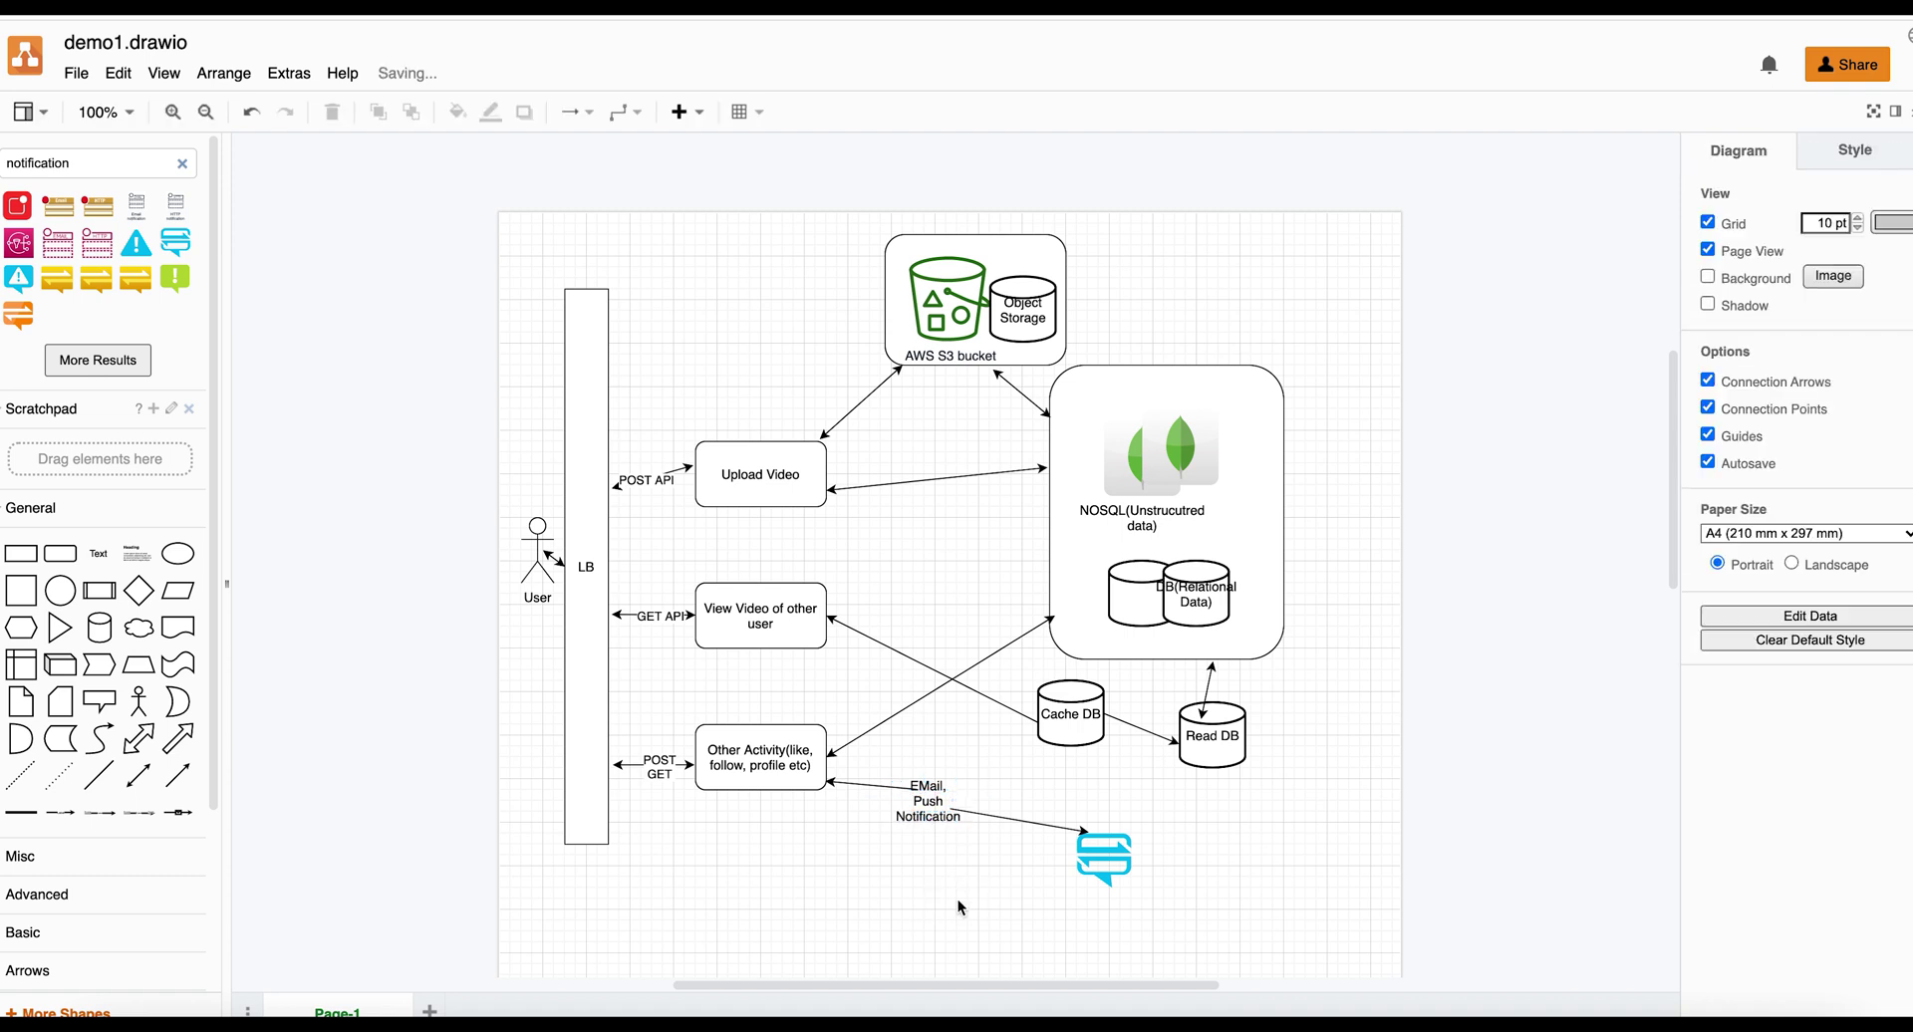
double_click(932, 802)
key(ctrl+b)
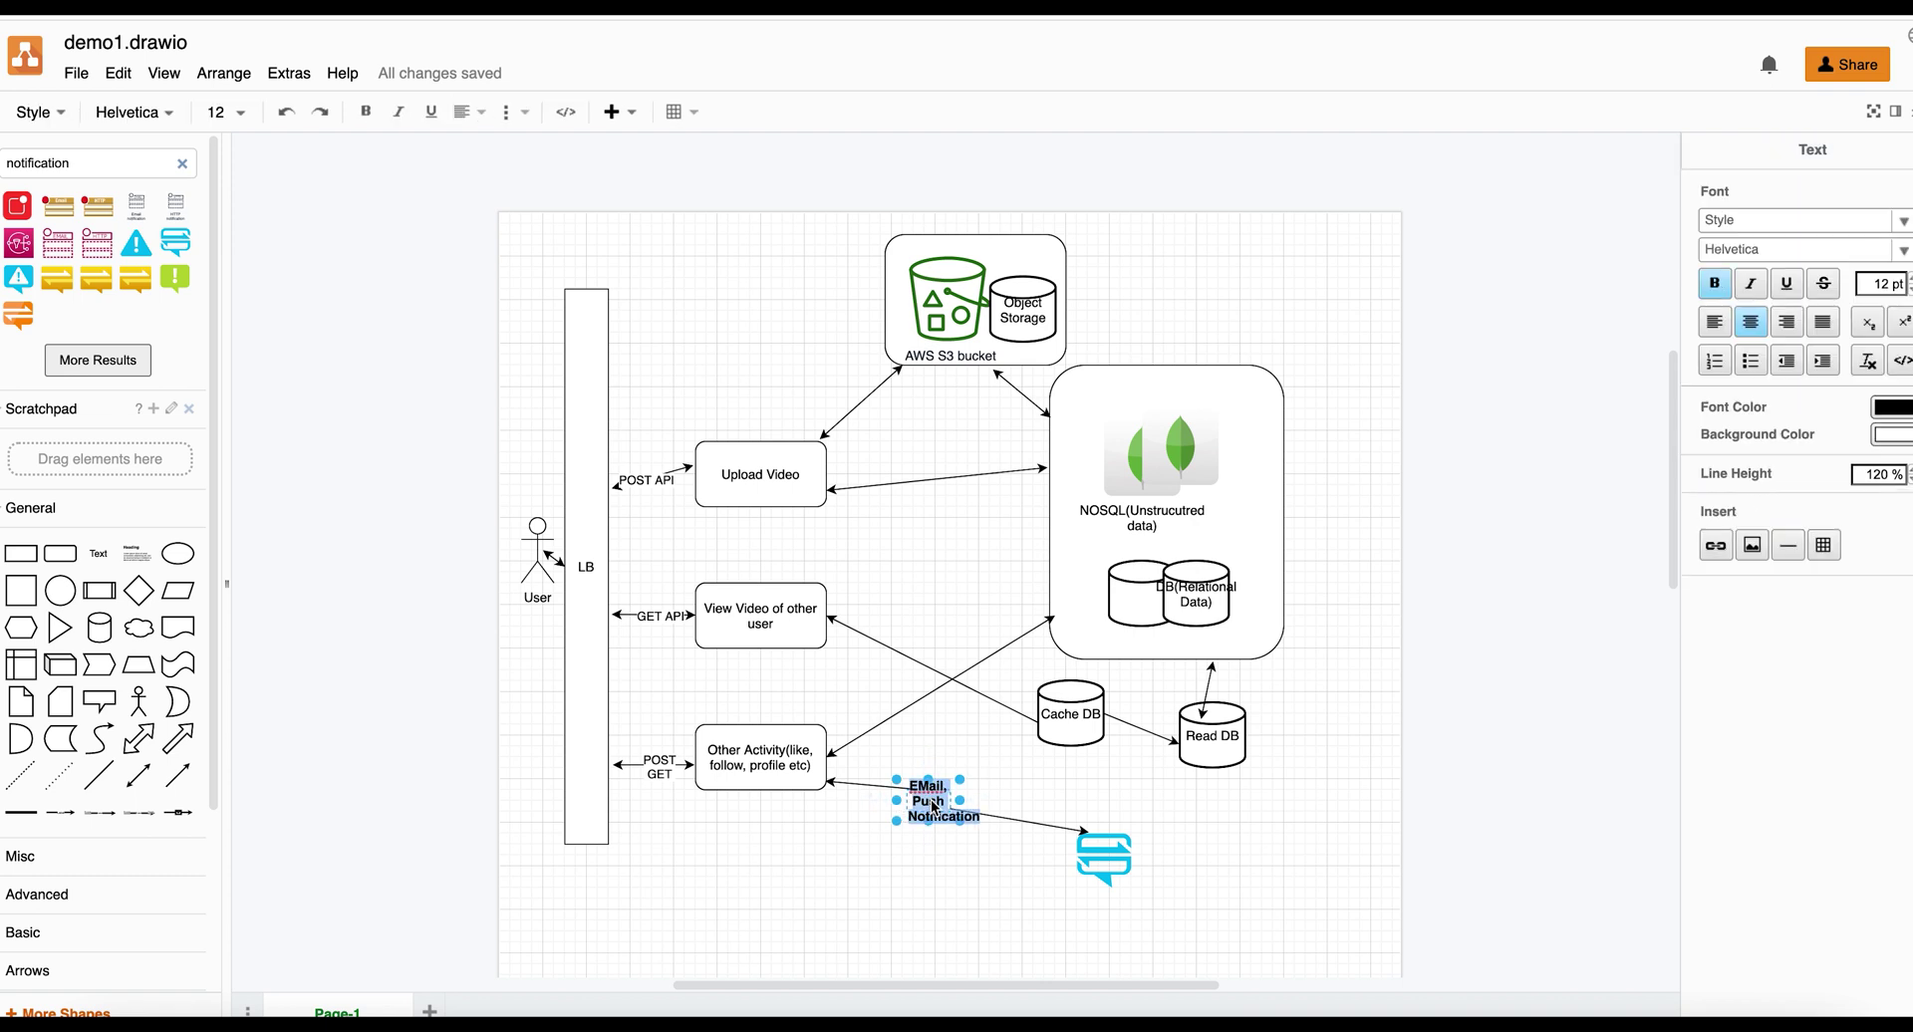
click(1279, 853)
Step: Label the notification icon "Notification service" in bold
click(1101, 854)
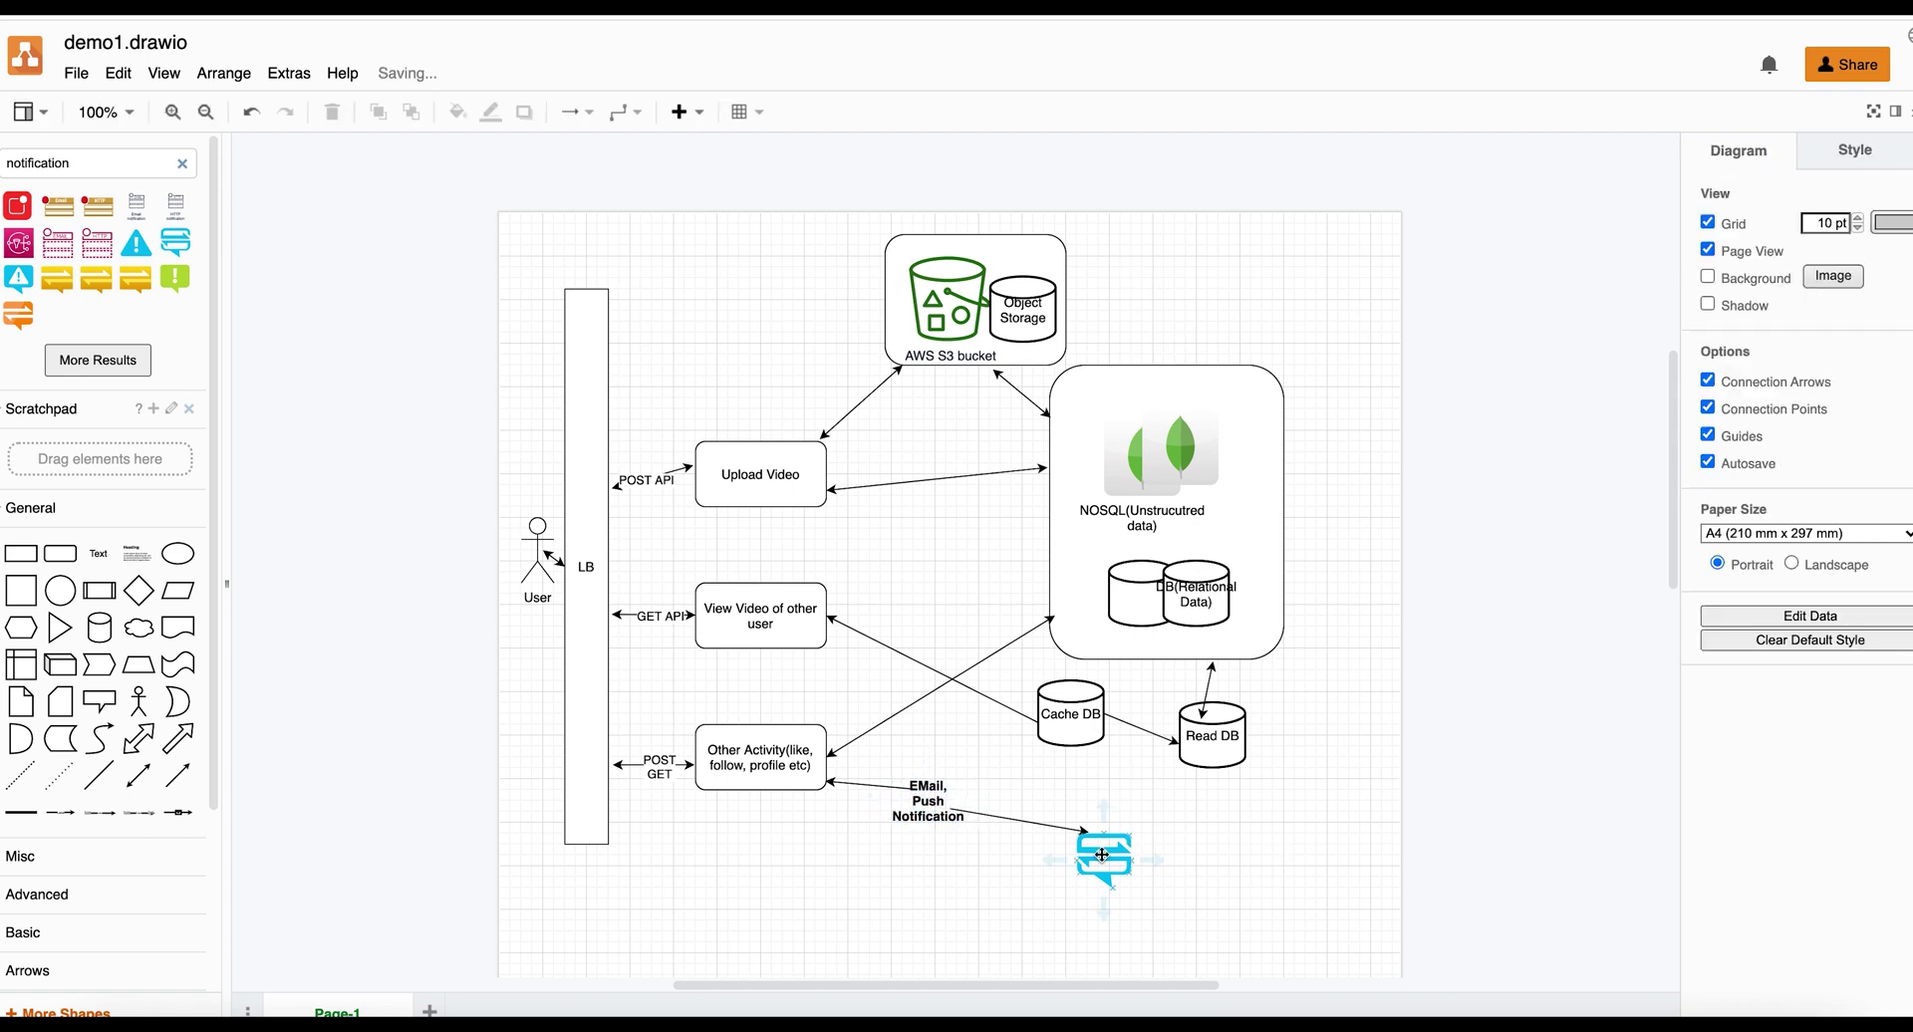
text(Notifica)
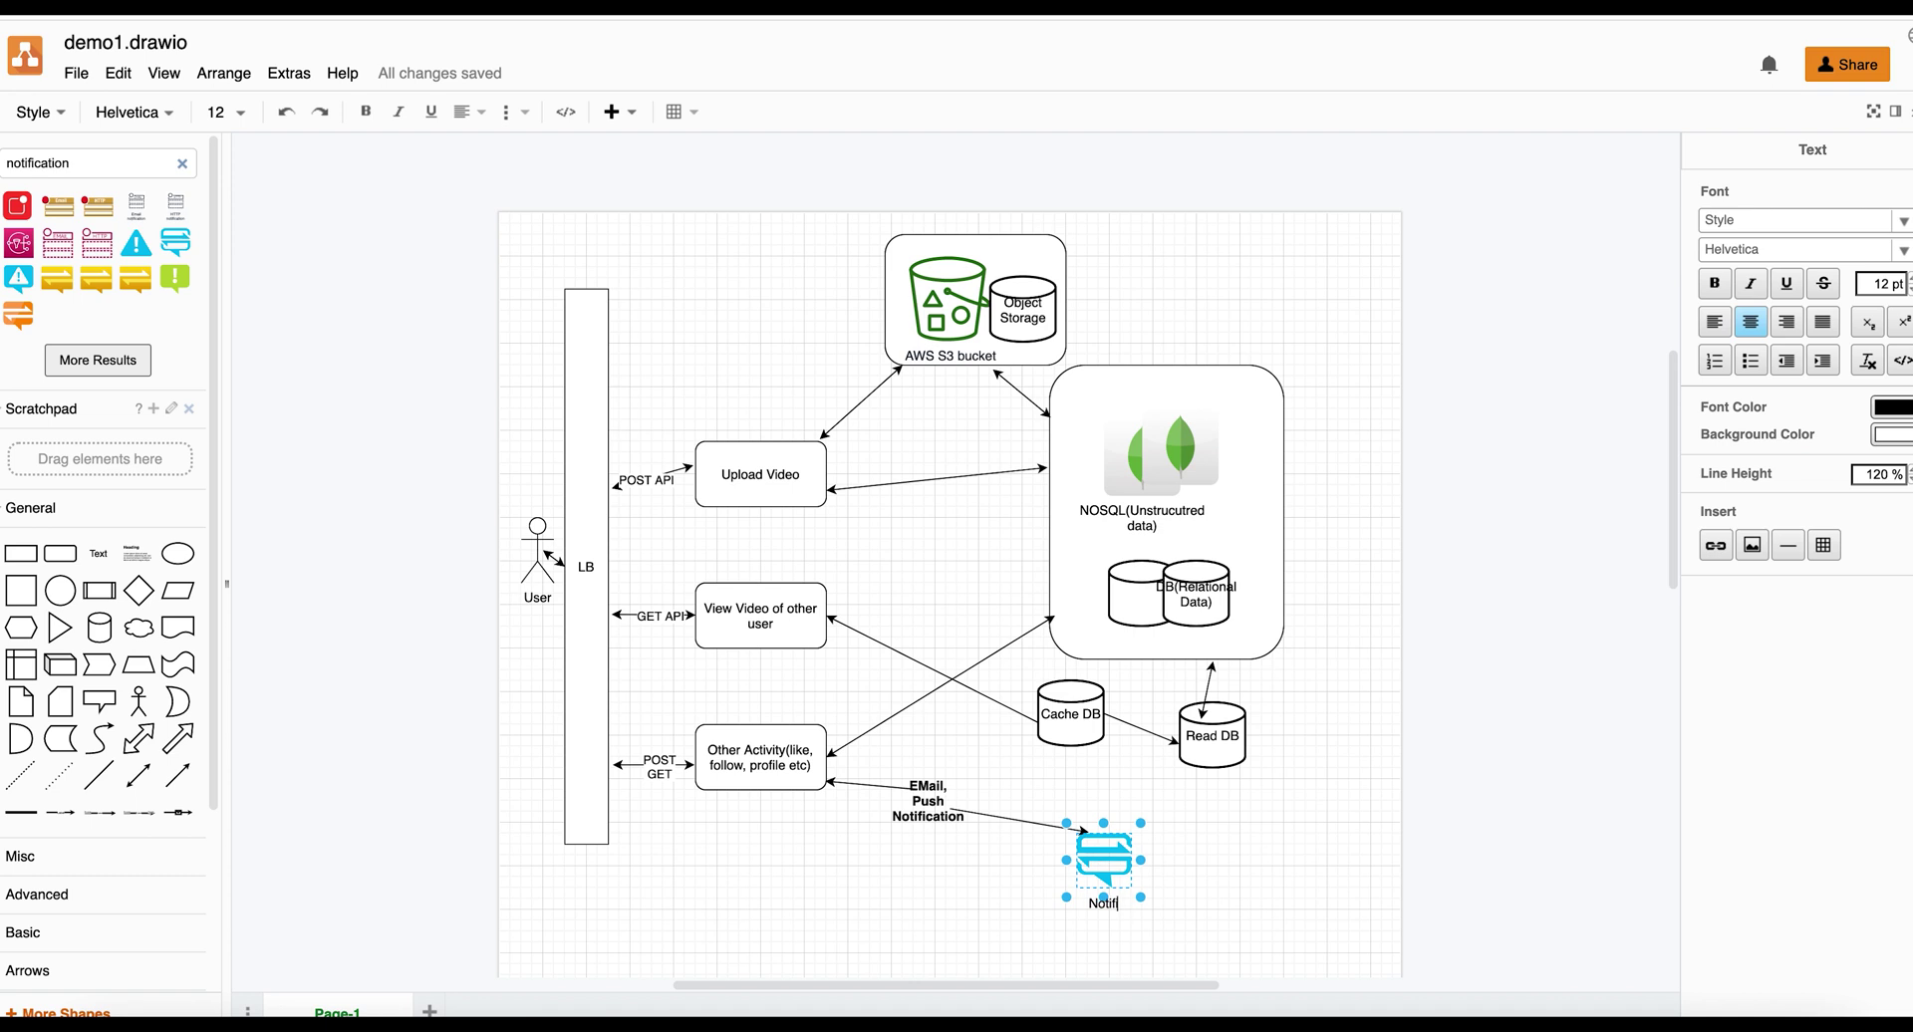
text(tion service)
double_click(1102, 855)
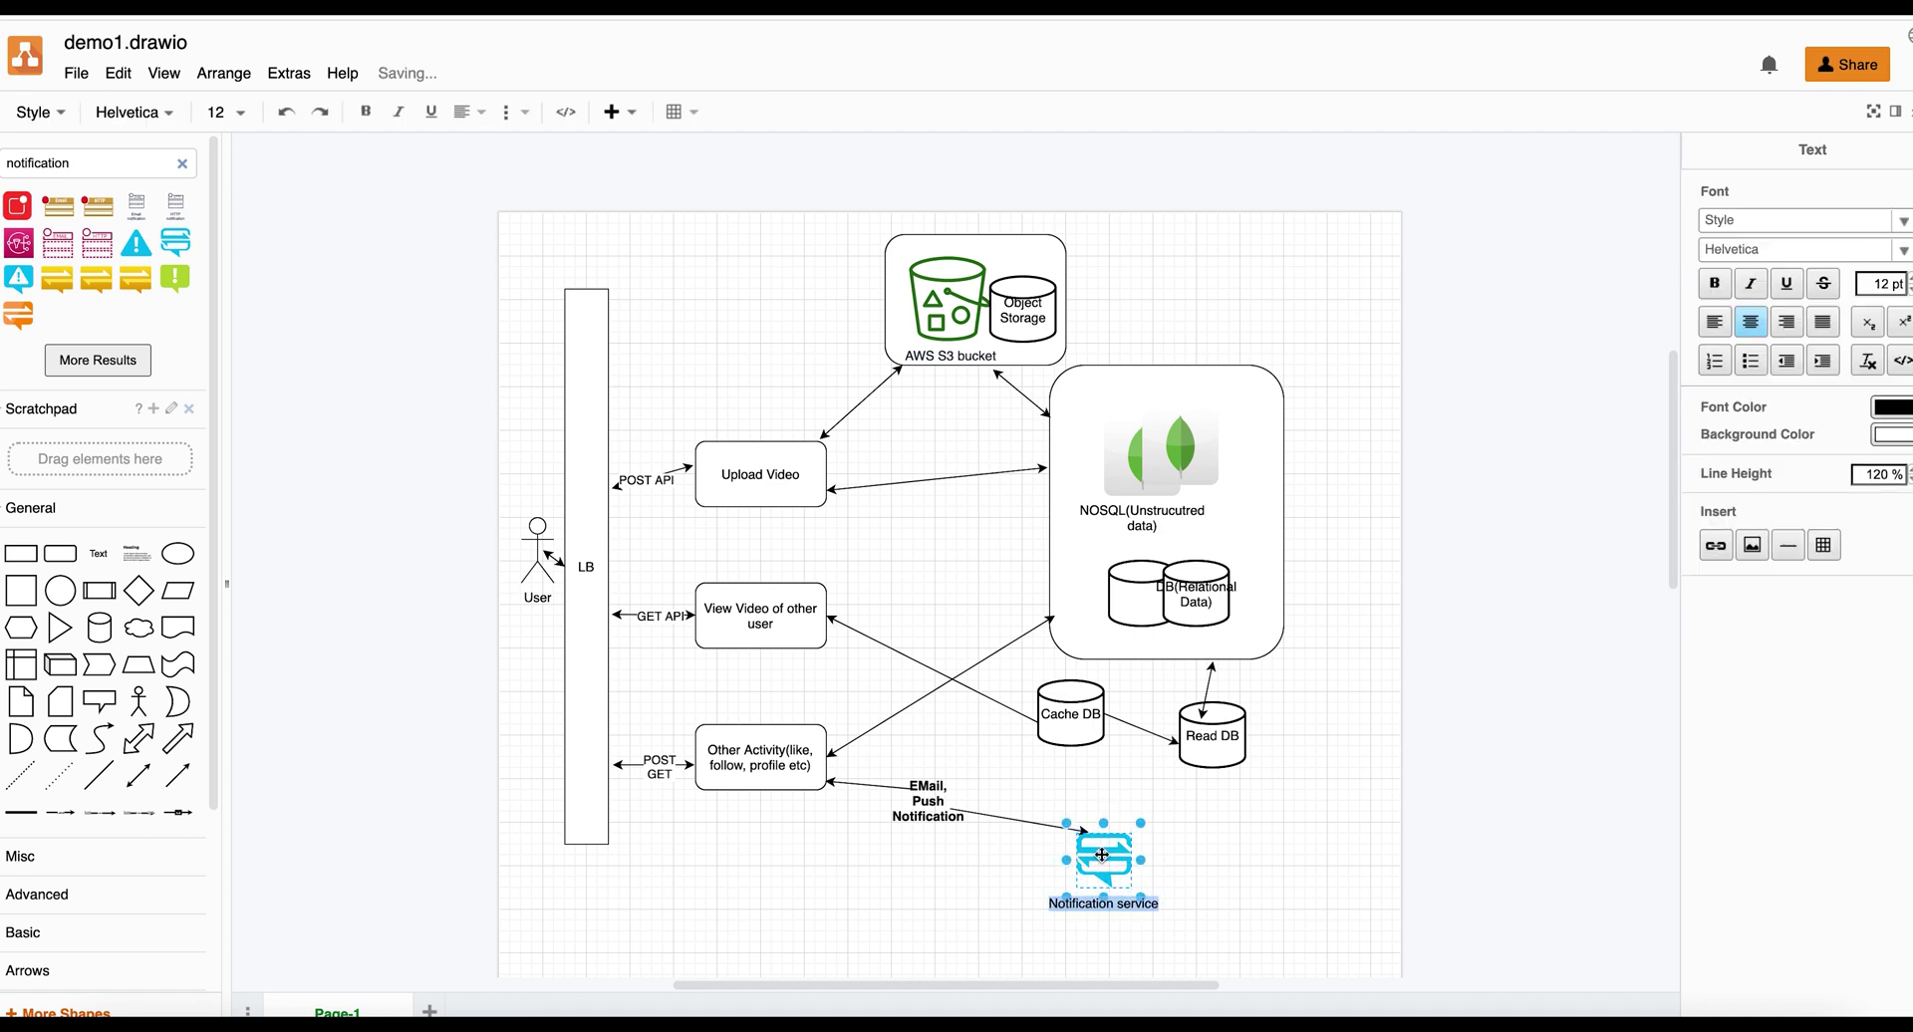
click(978, 915)
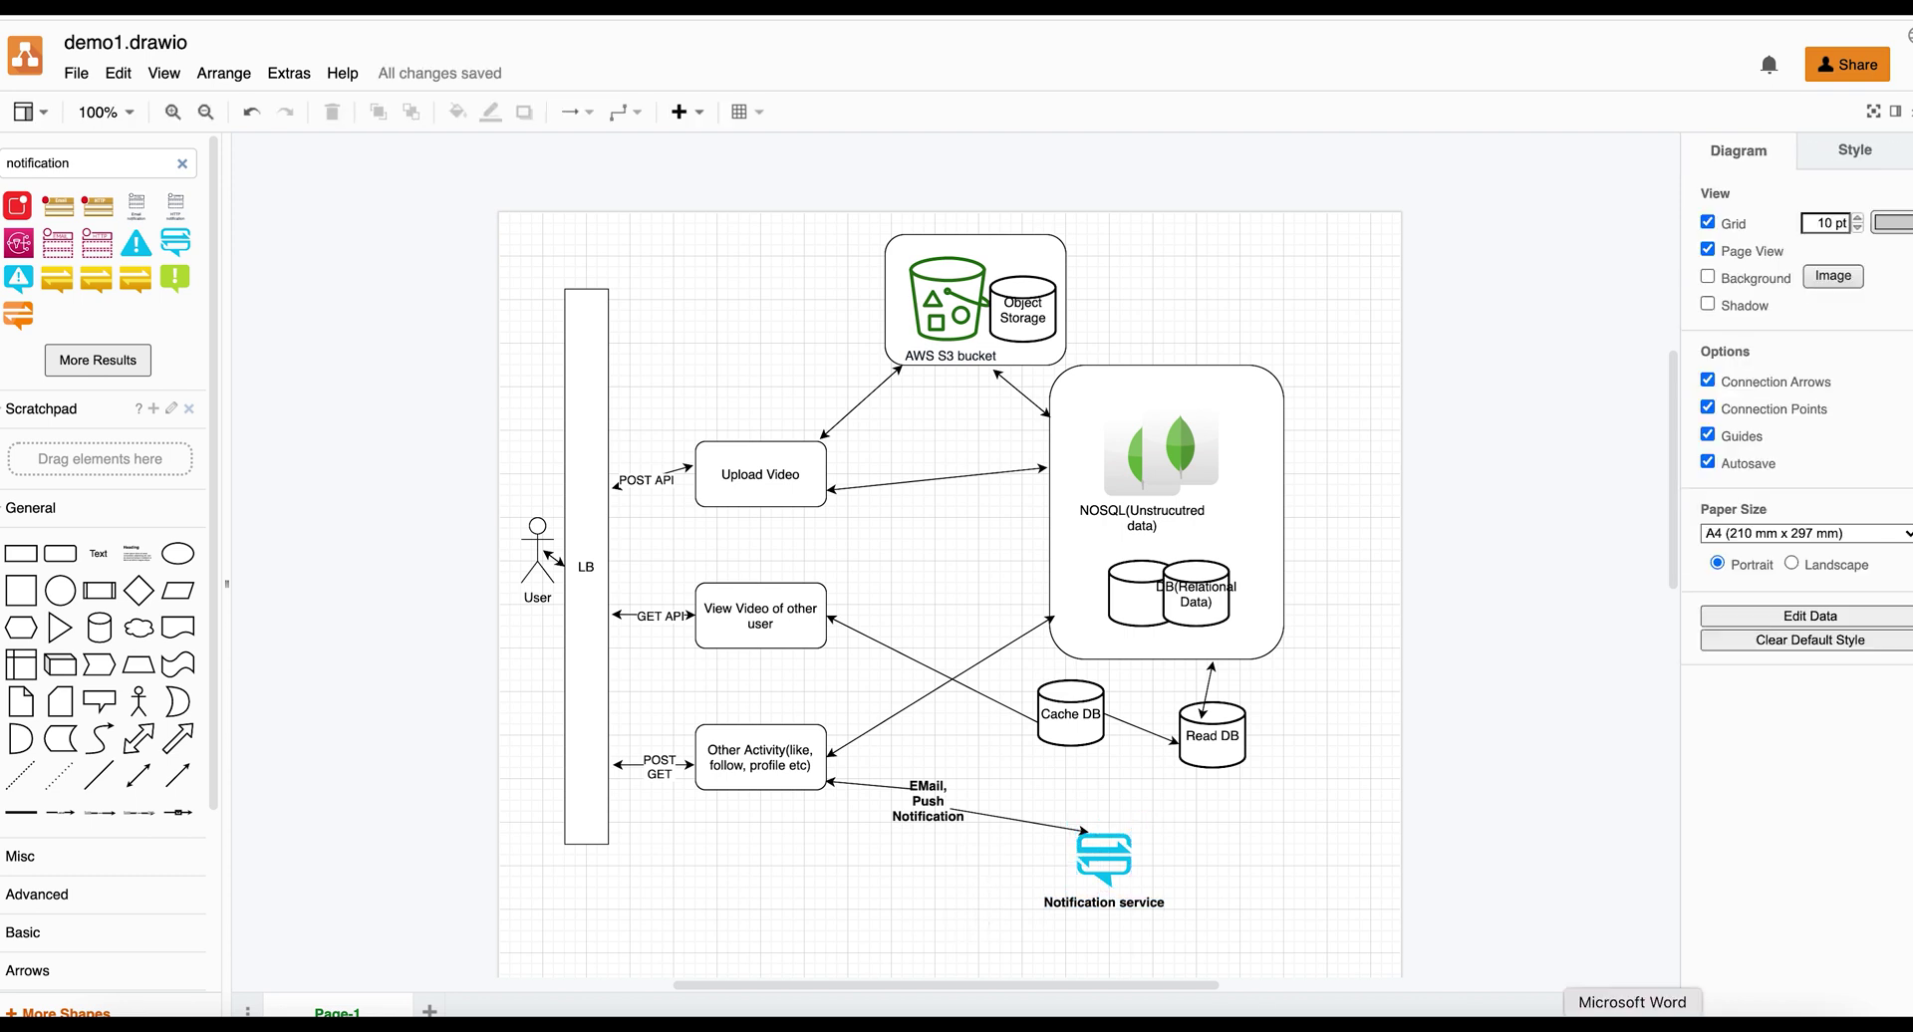
Step: Switch to the Microsoft Word document and review the product requirements and the architecture NFR goals
click(1632, 1024)
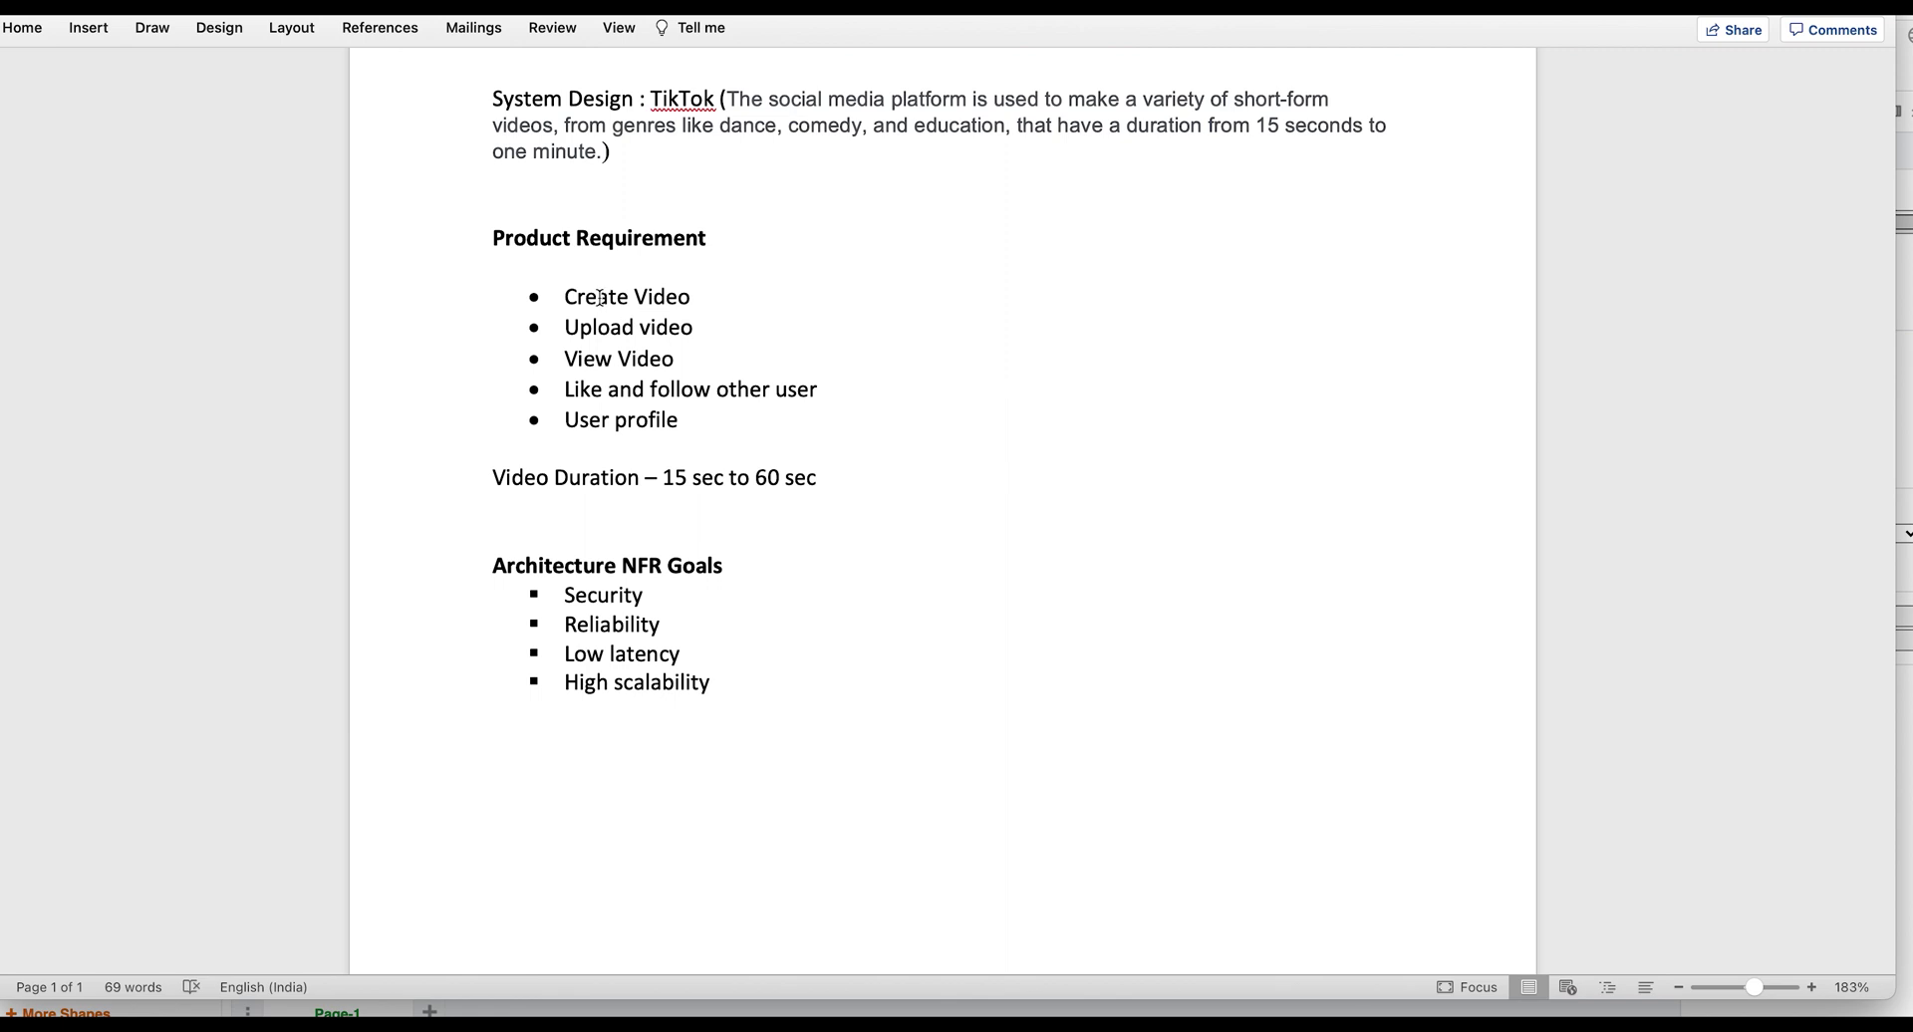
drag(595, 296, 694, 420)
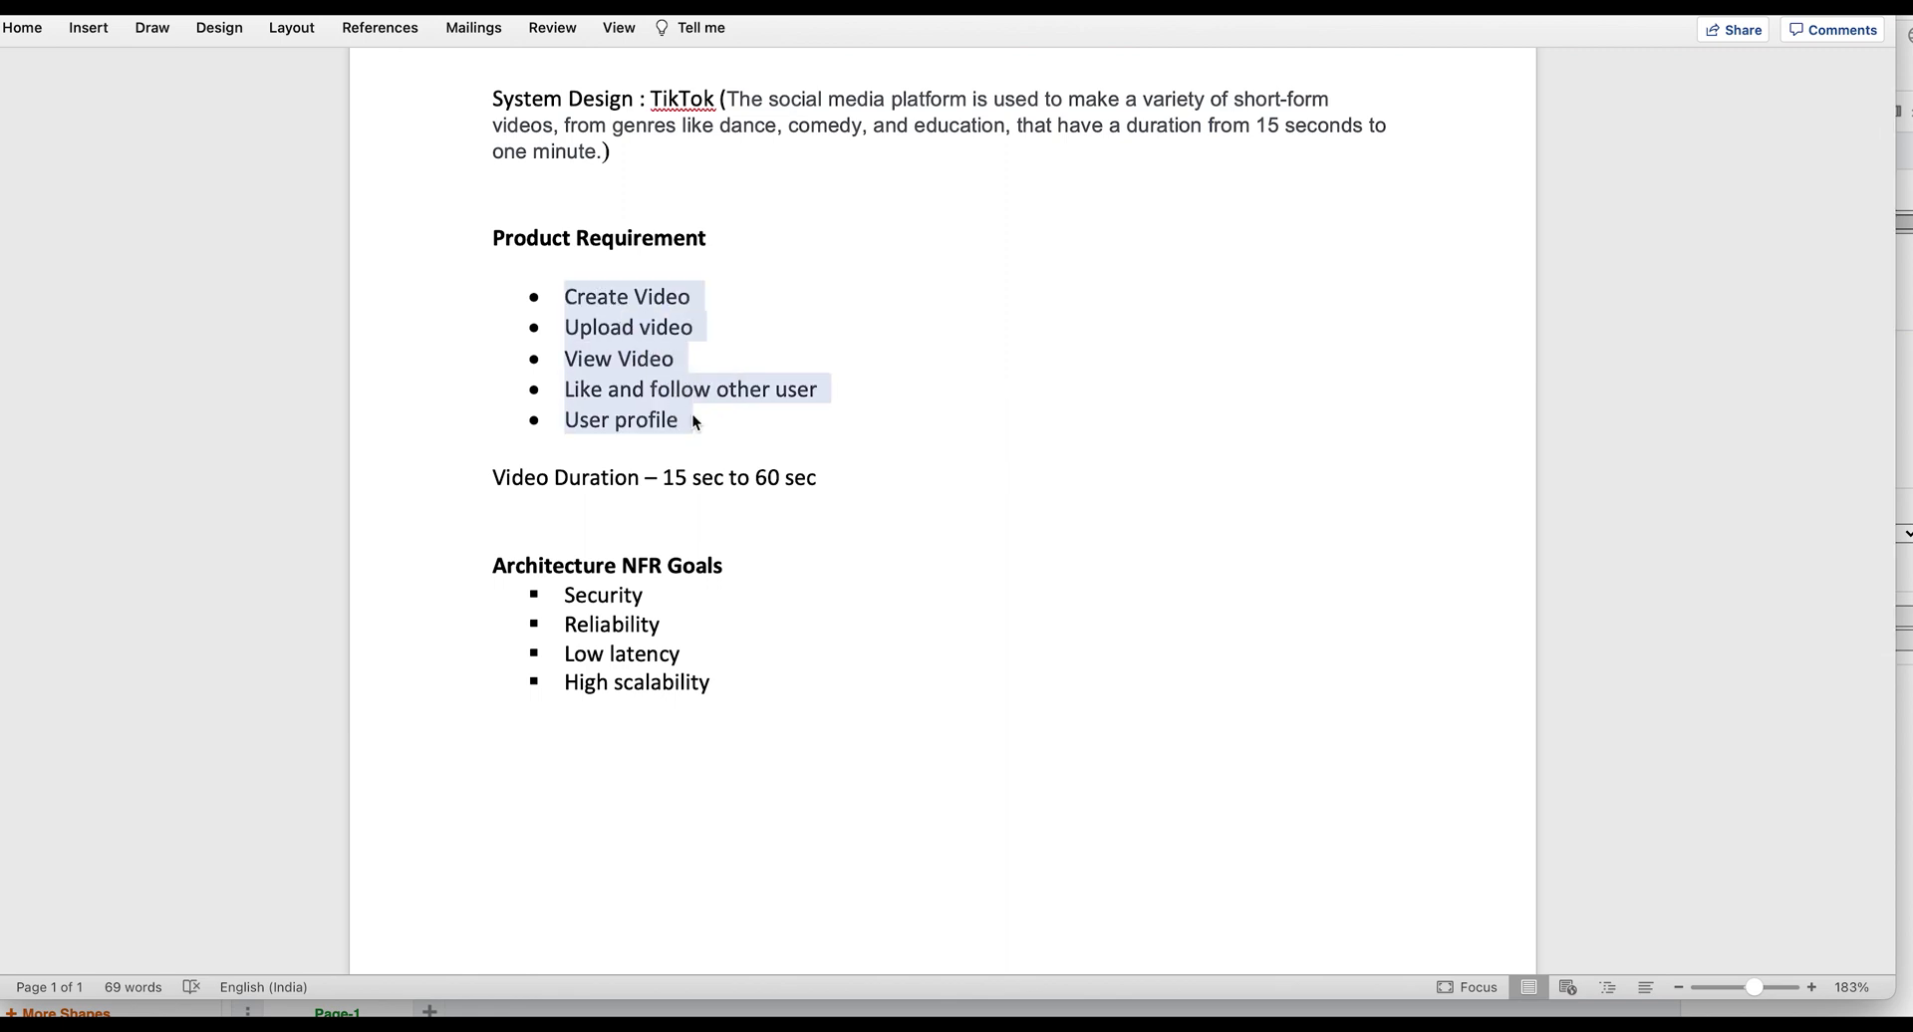
click(589, 590)
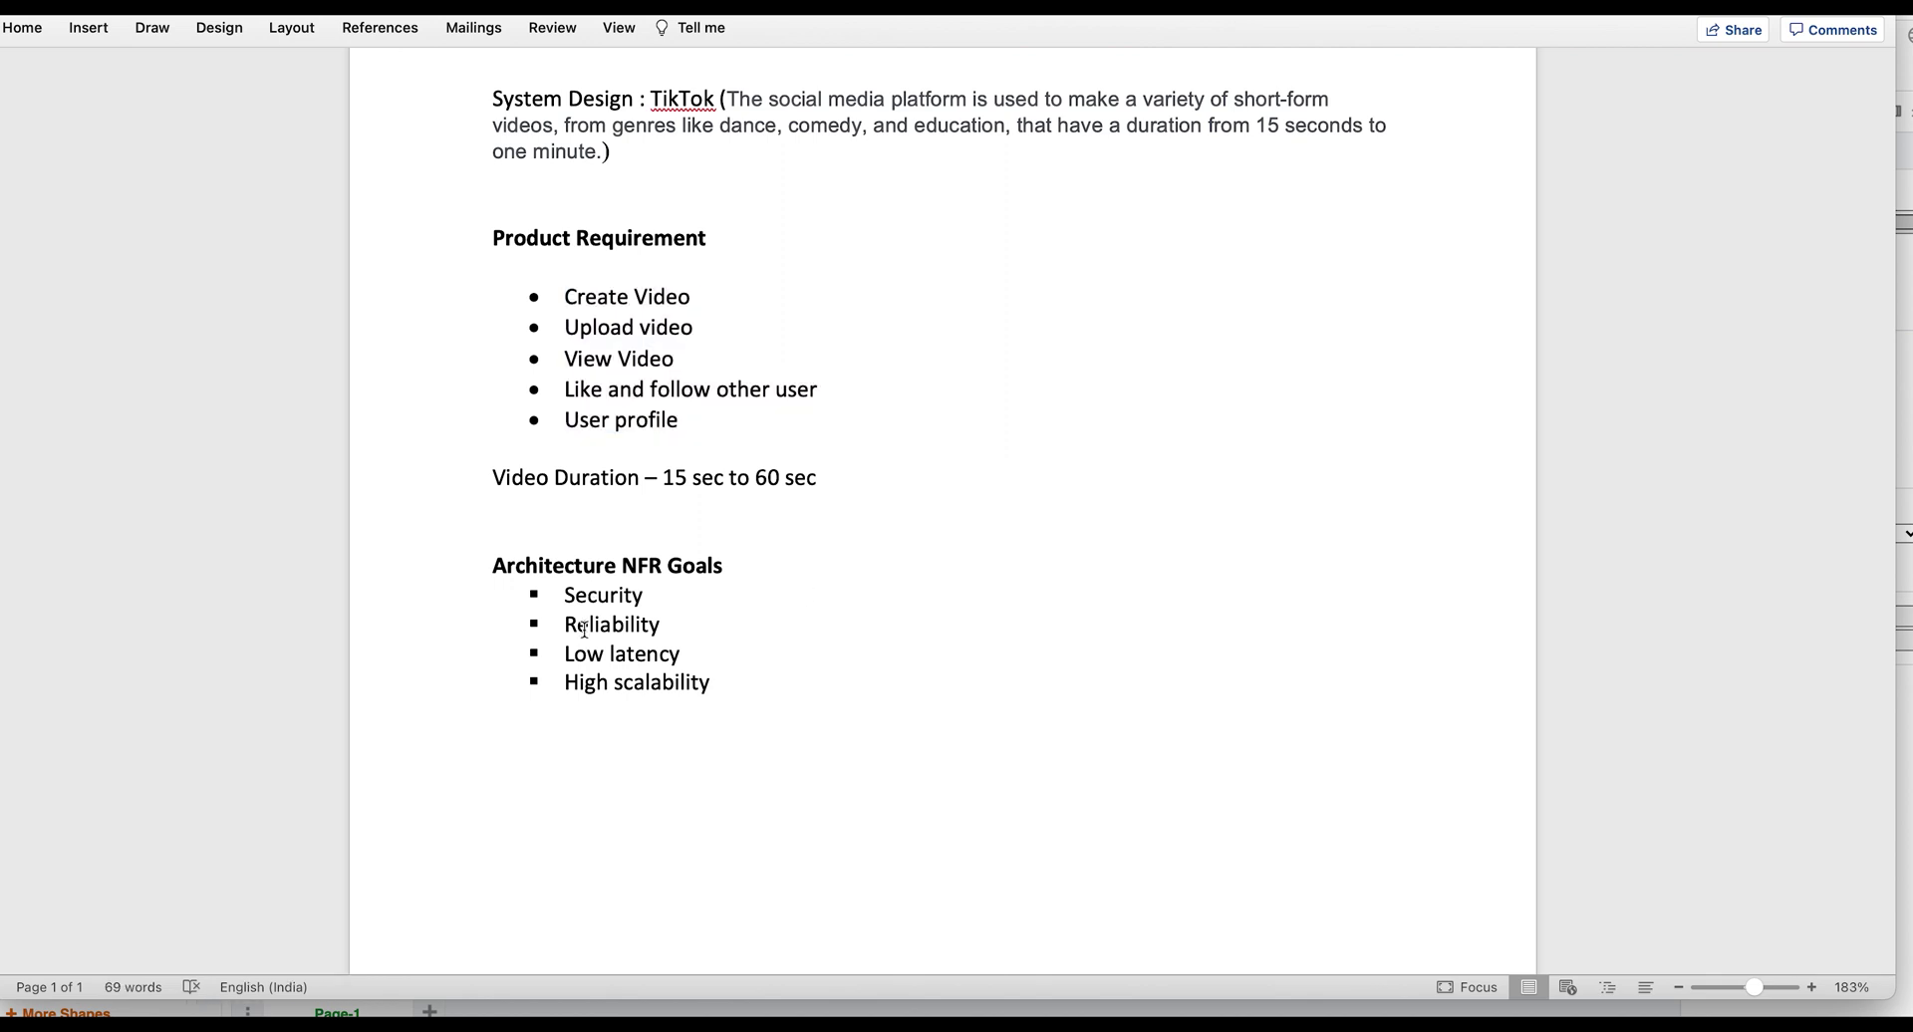
drag(588, 628, 631, 636)
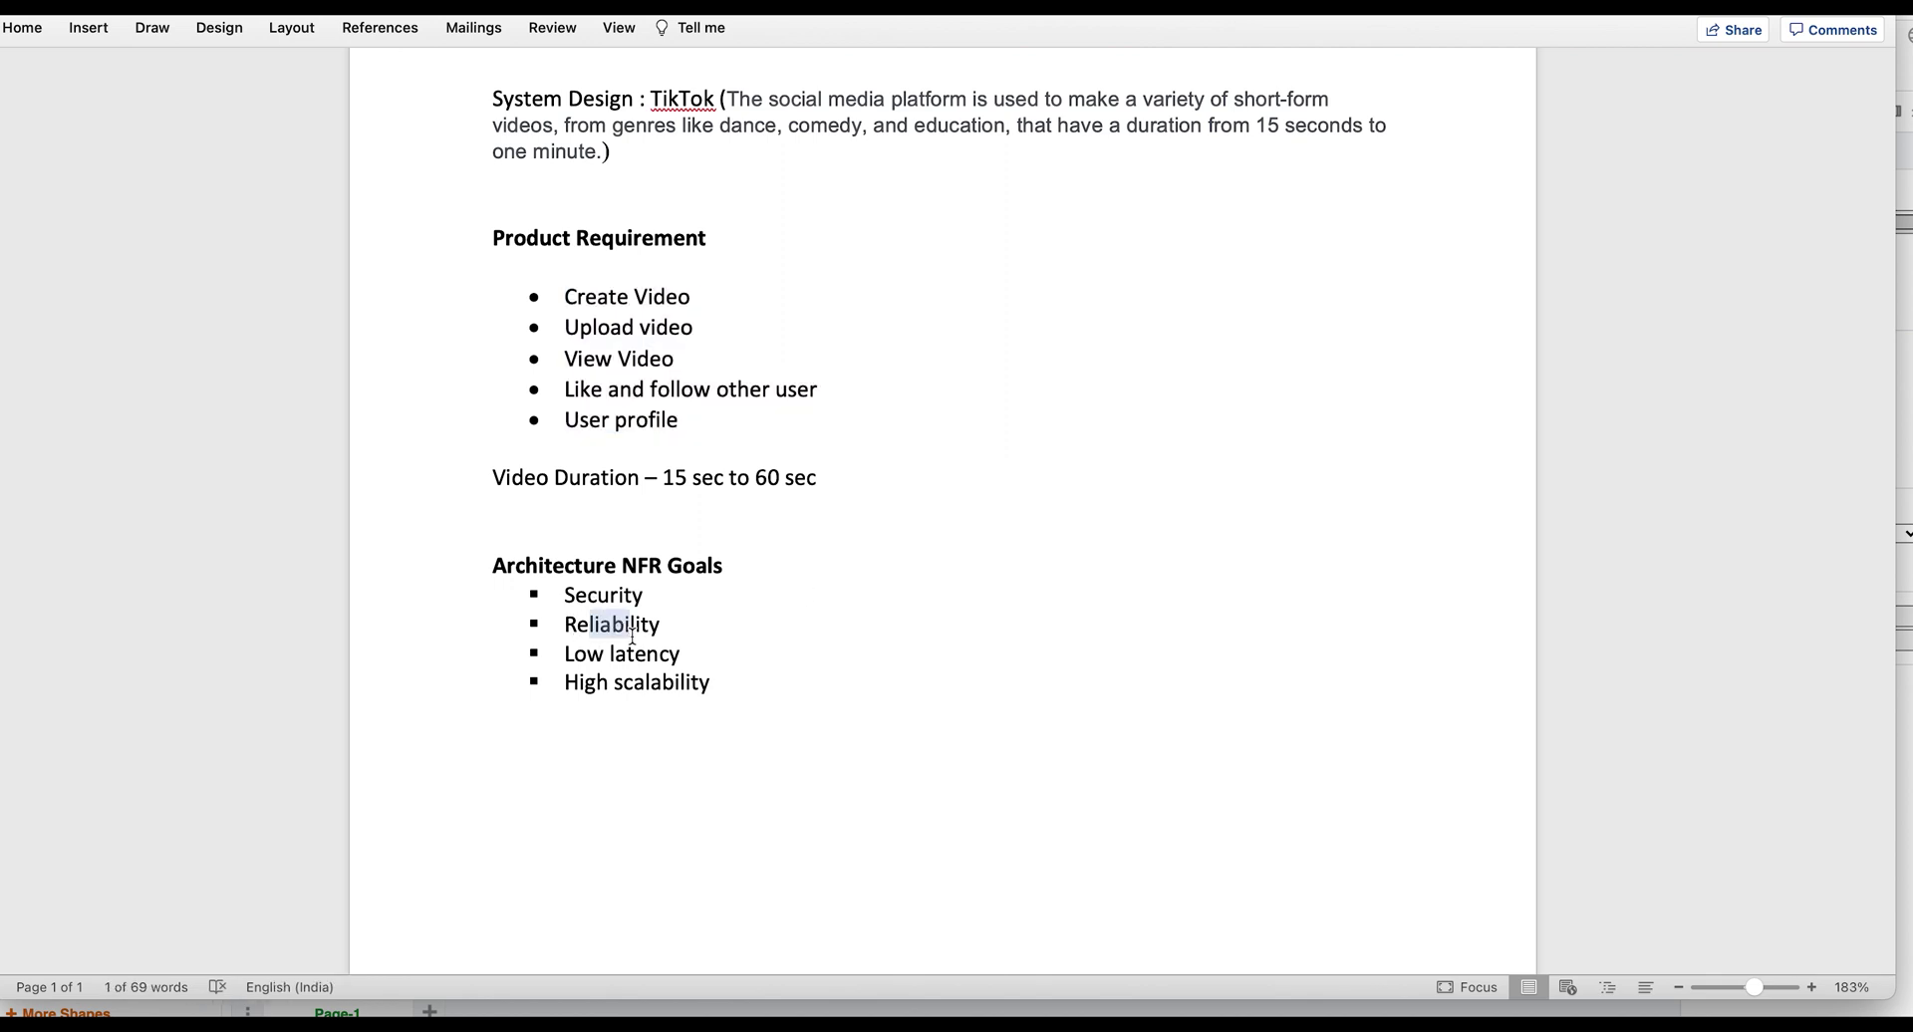
click(689, 631)
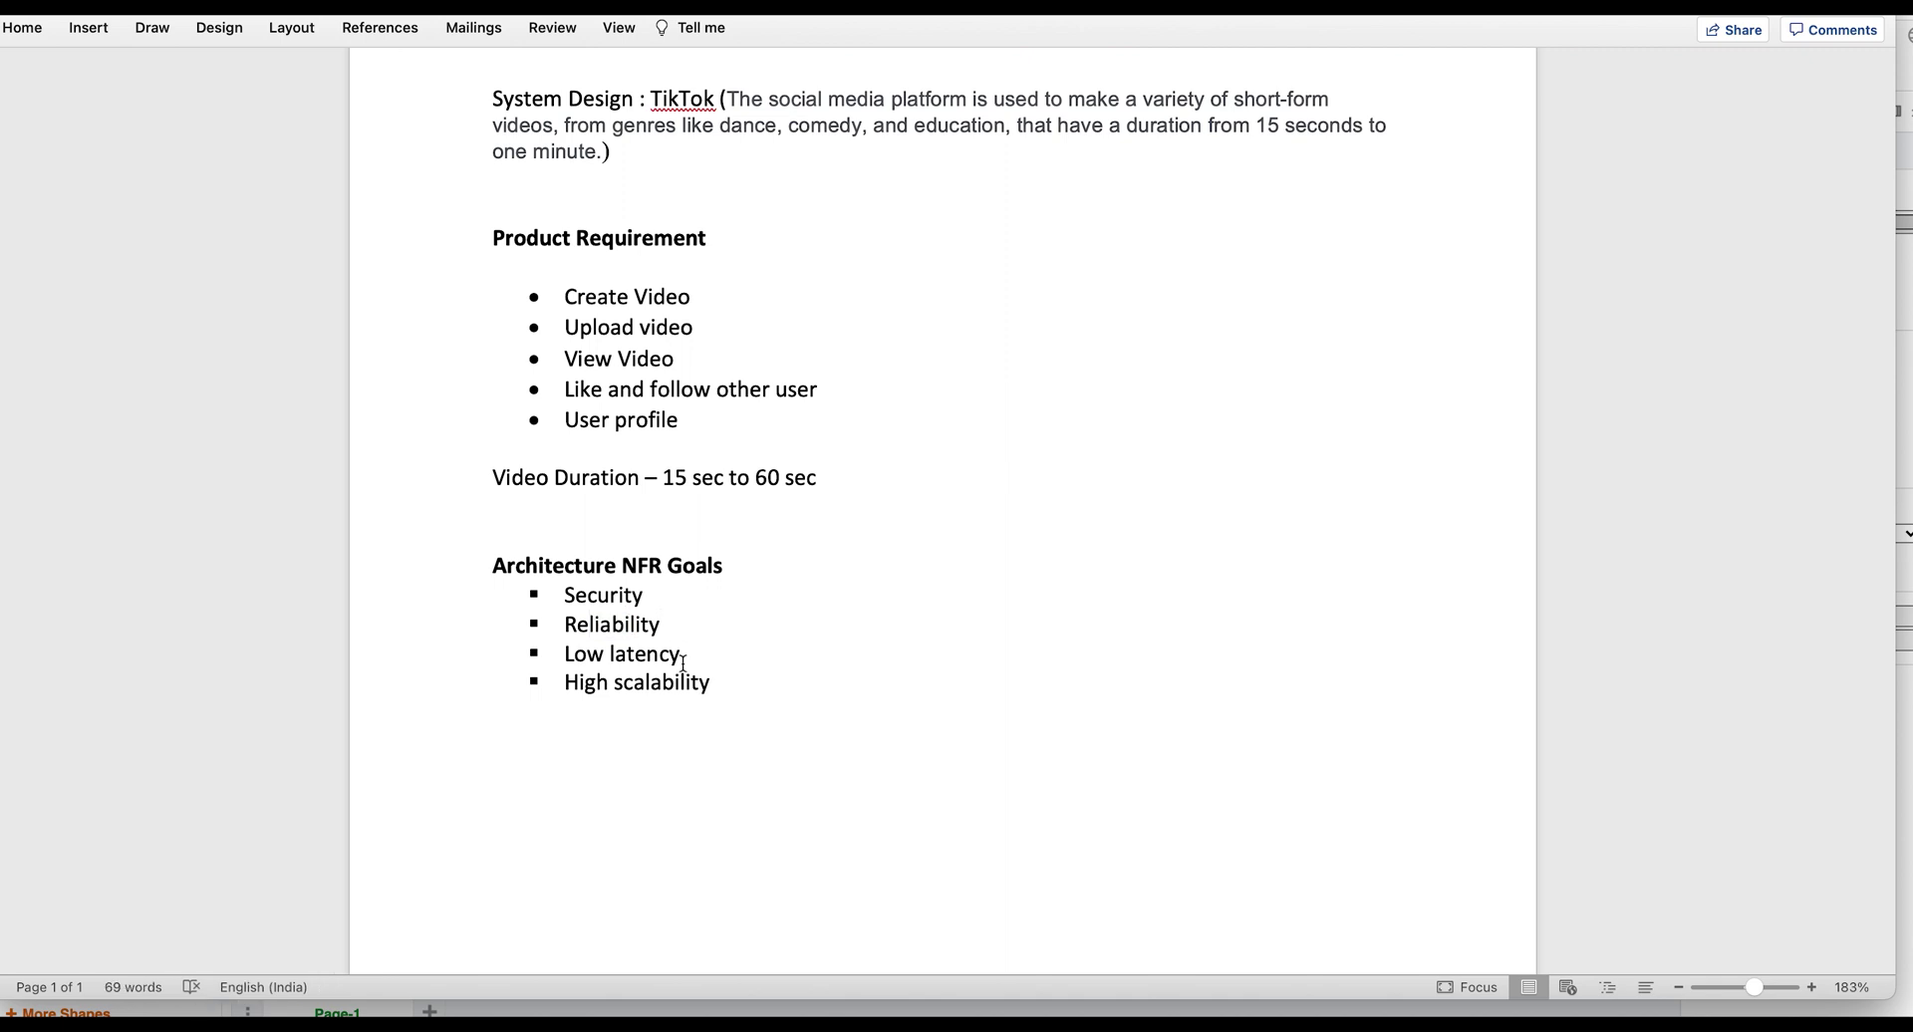
Step: Review the high scalability and low latency goals in the Word document, and switch back to the draw.io diagram
drag(688, 678, 572, 679)
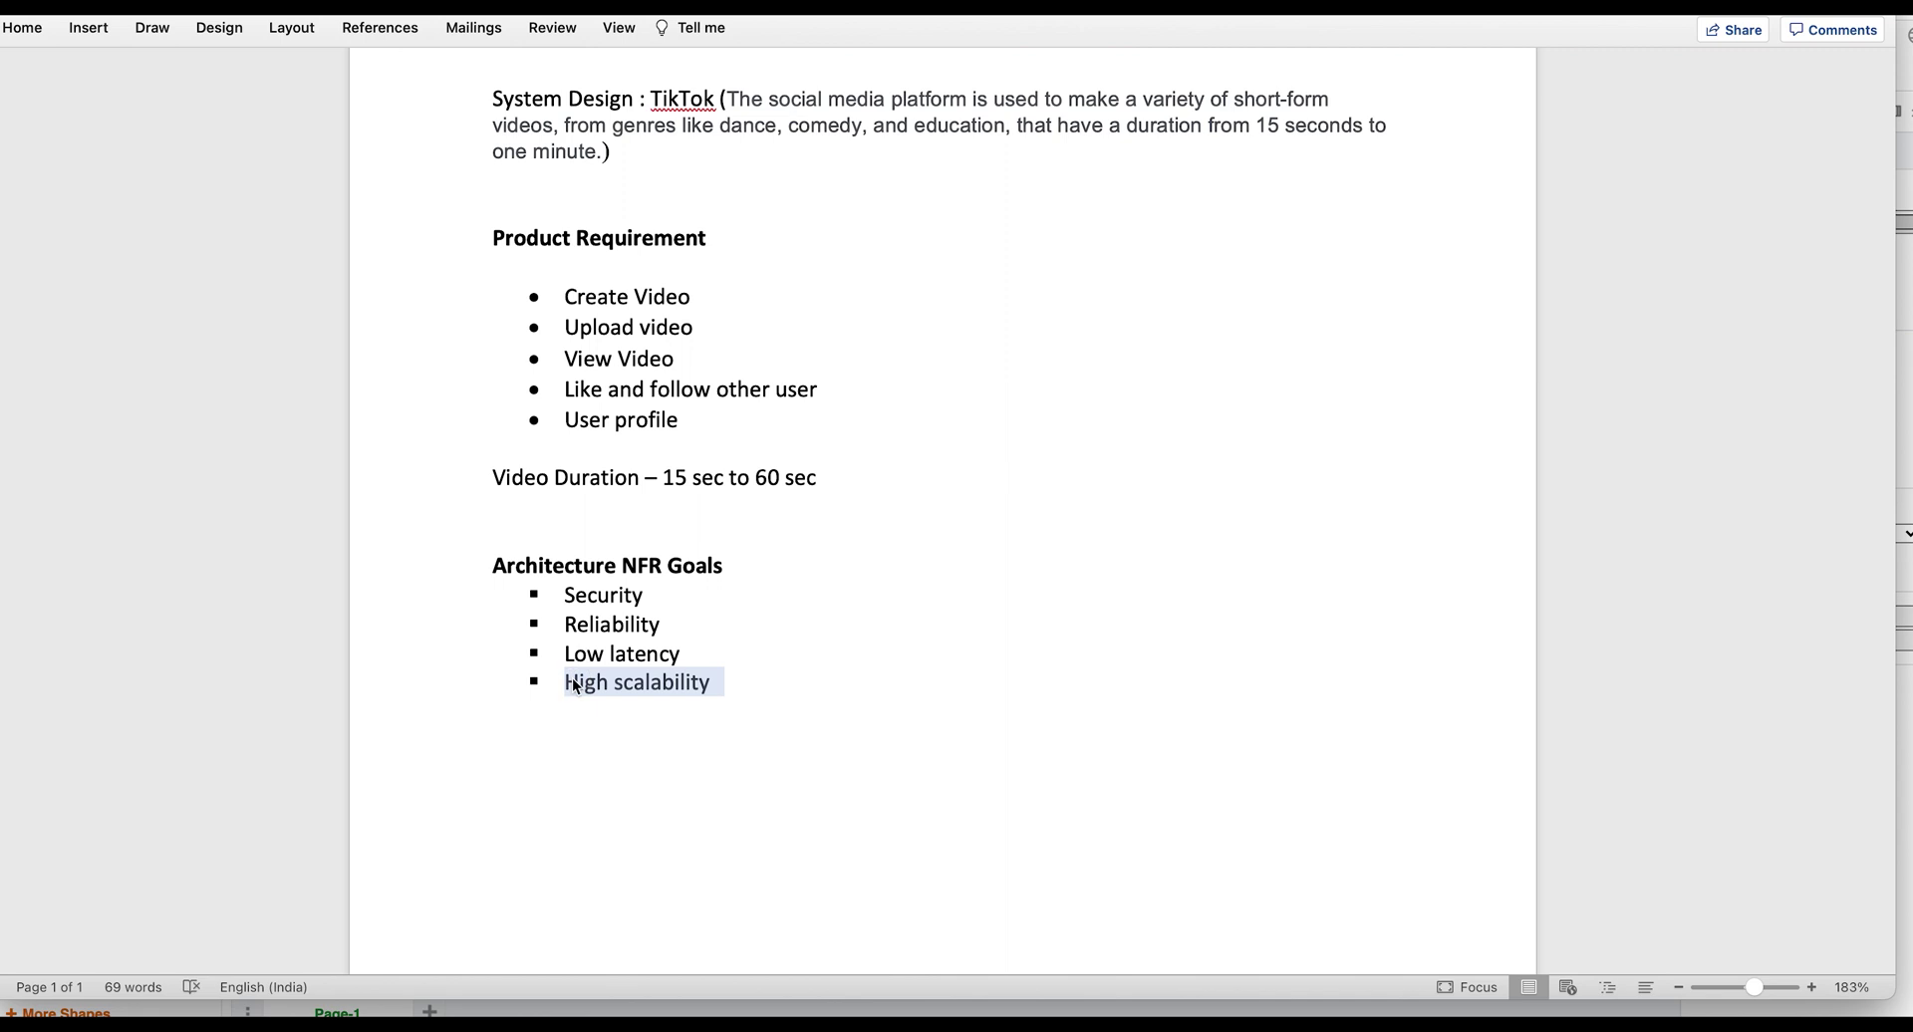
click(740, 623)
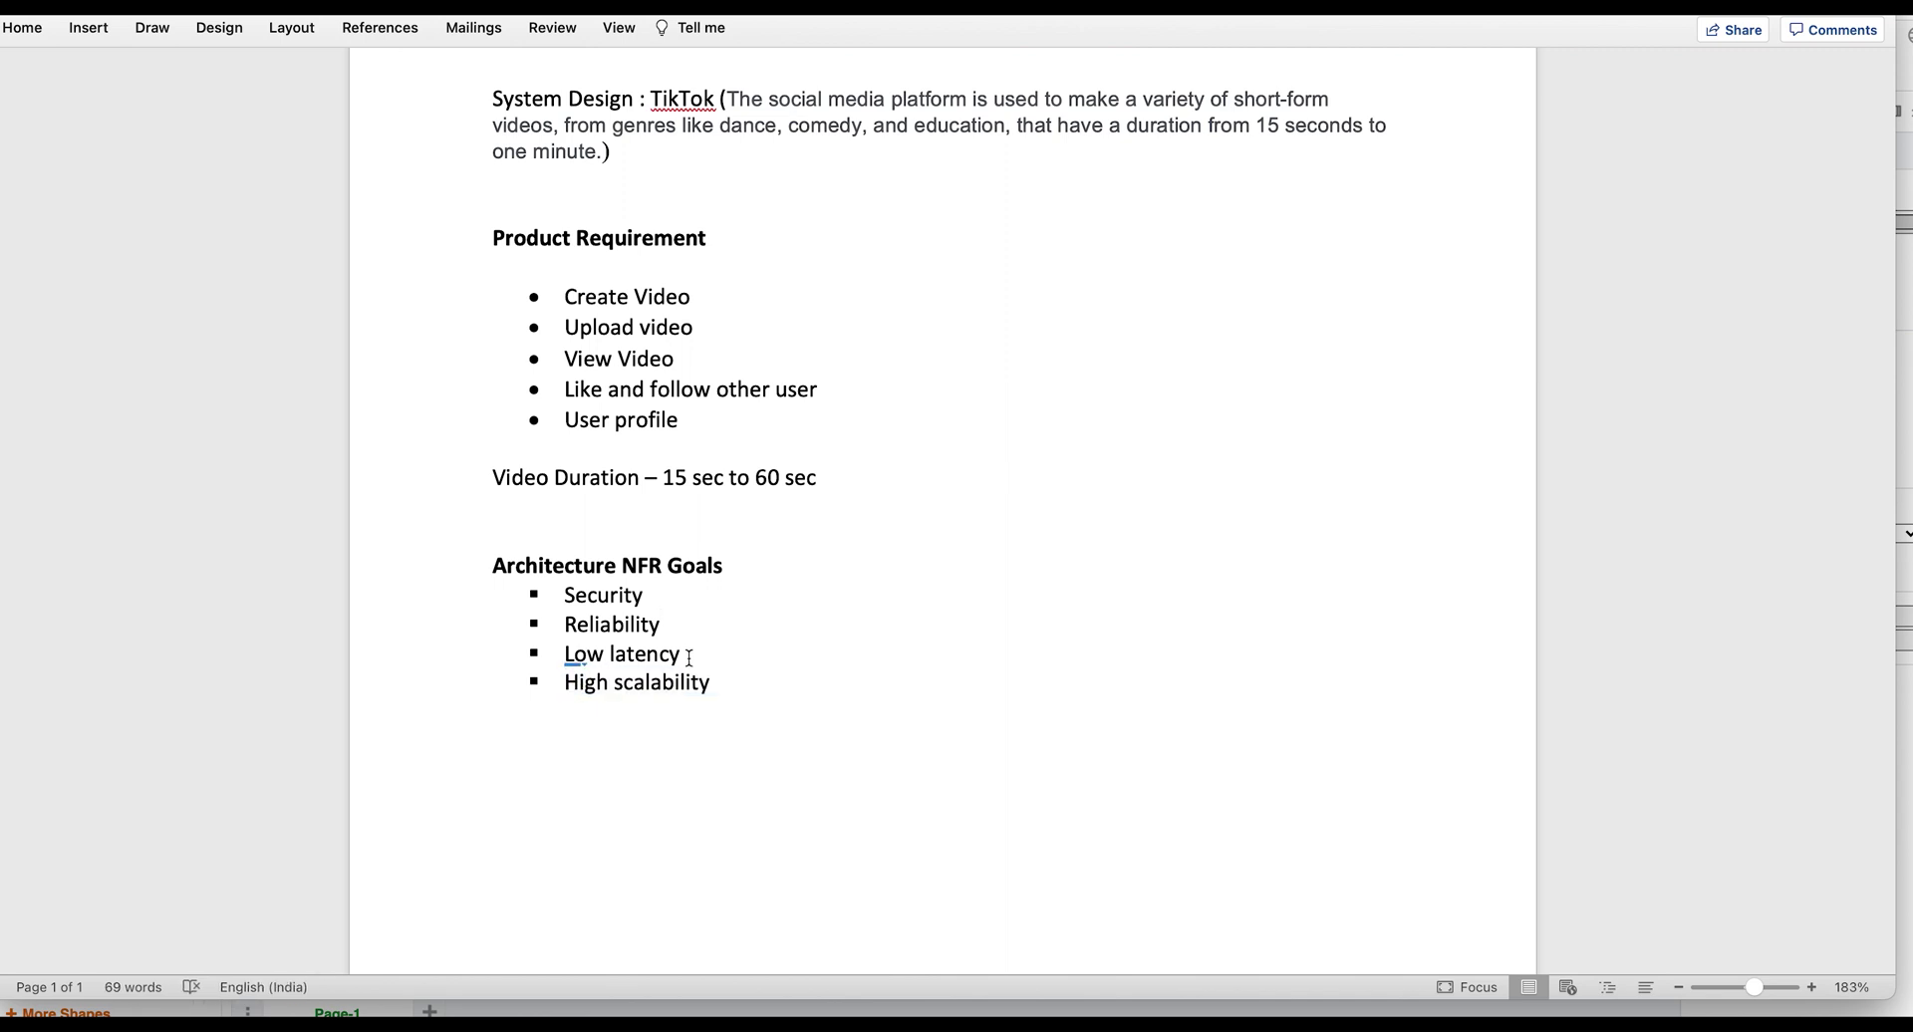
drag(695, 653, 614, 658)
key(super+Tab)
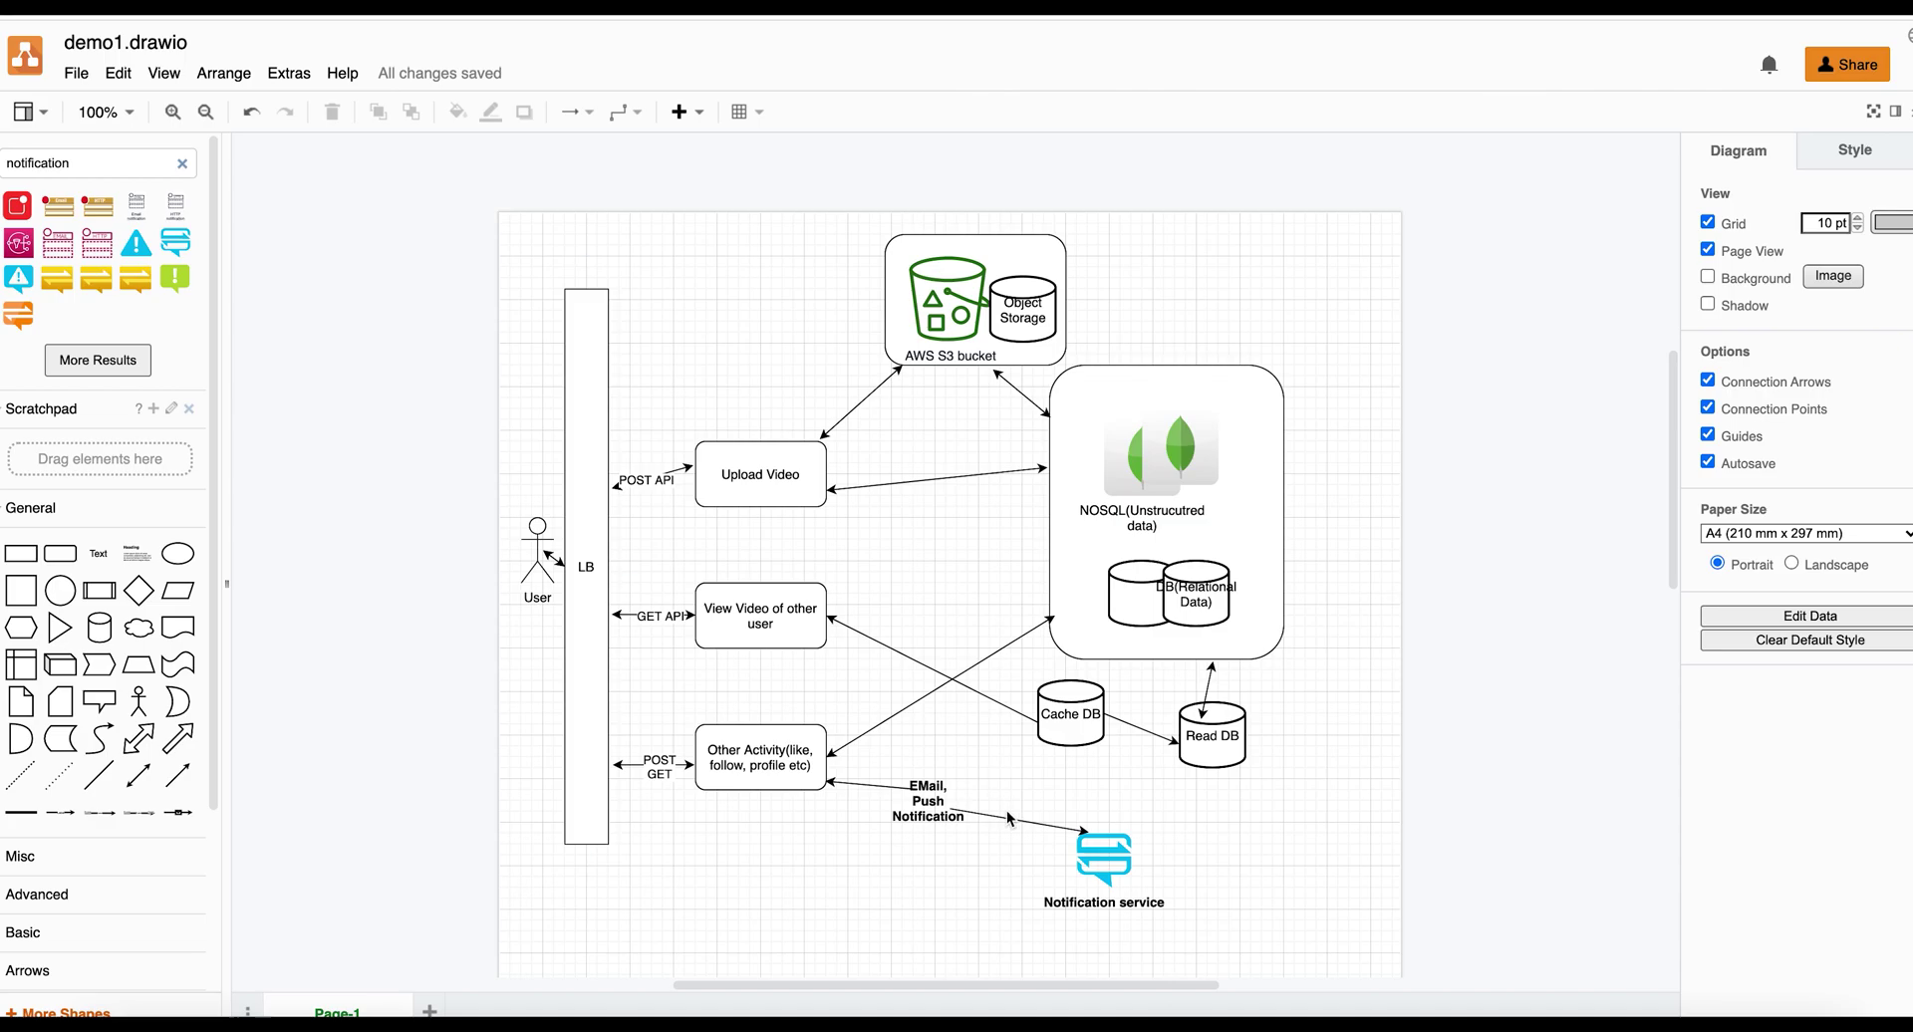
click(1068, 709)
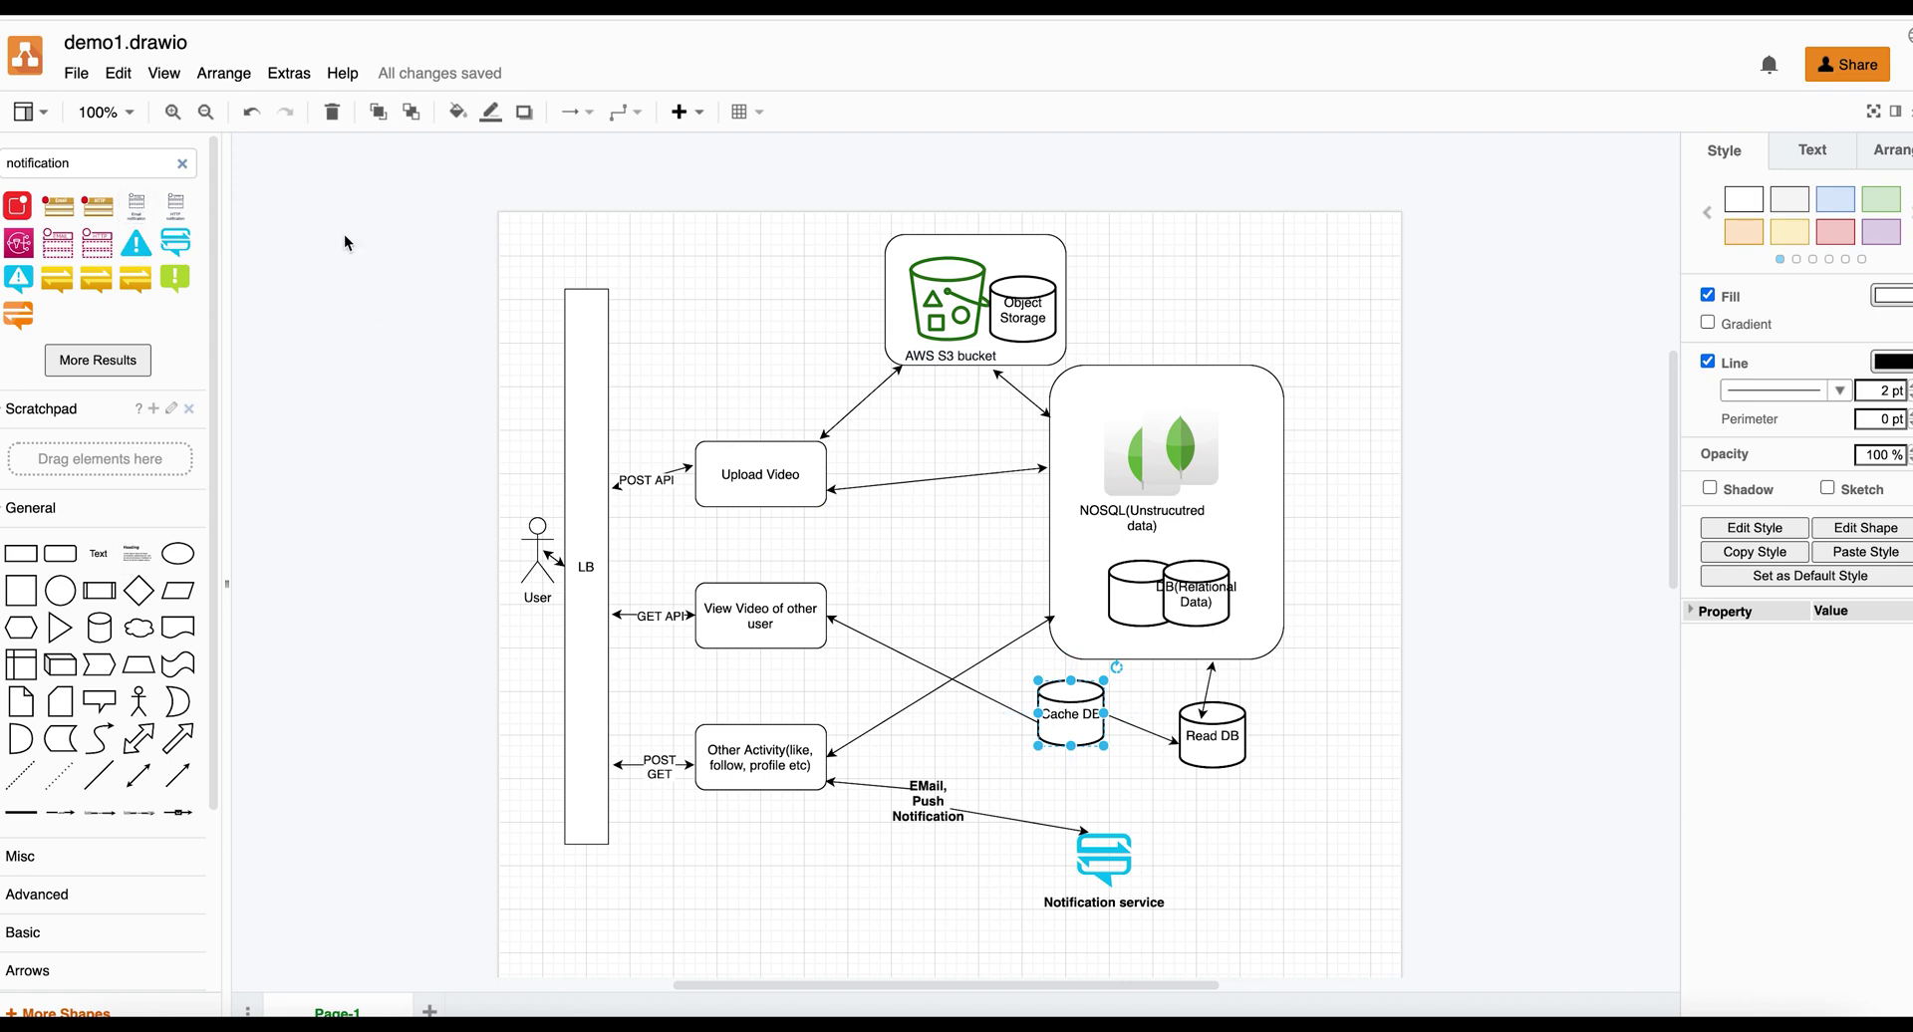
Step: Search the shape library for "CDN" and add the Cloud CDN card between the service boxes and the database container
drag(118, 161, 12, 163)
text(CDN)
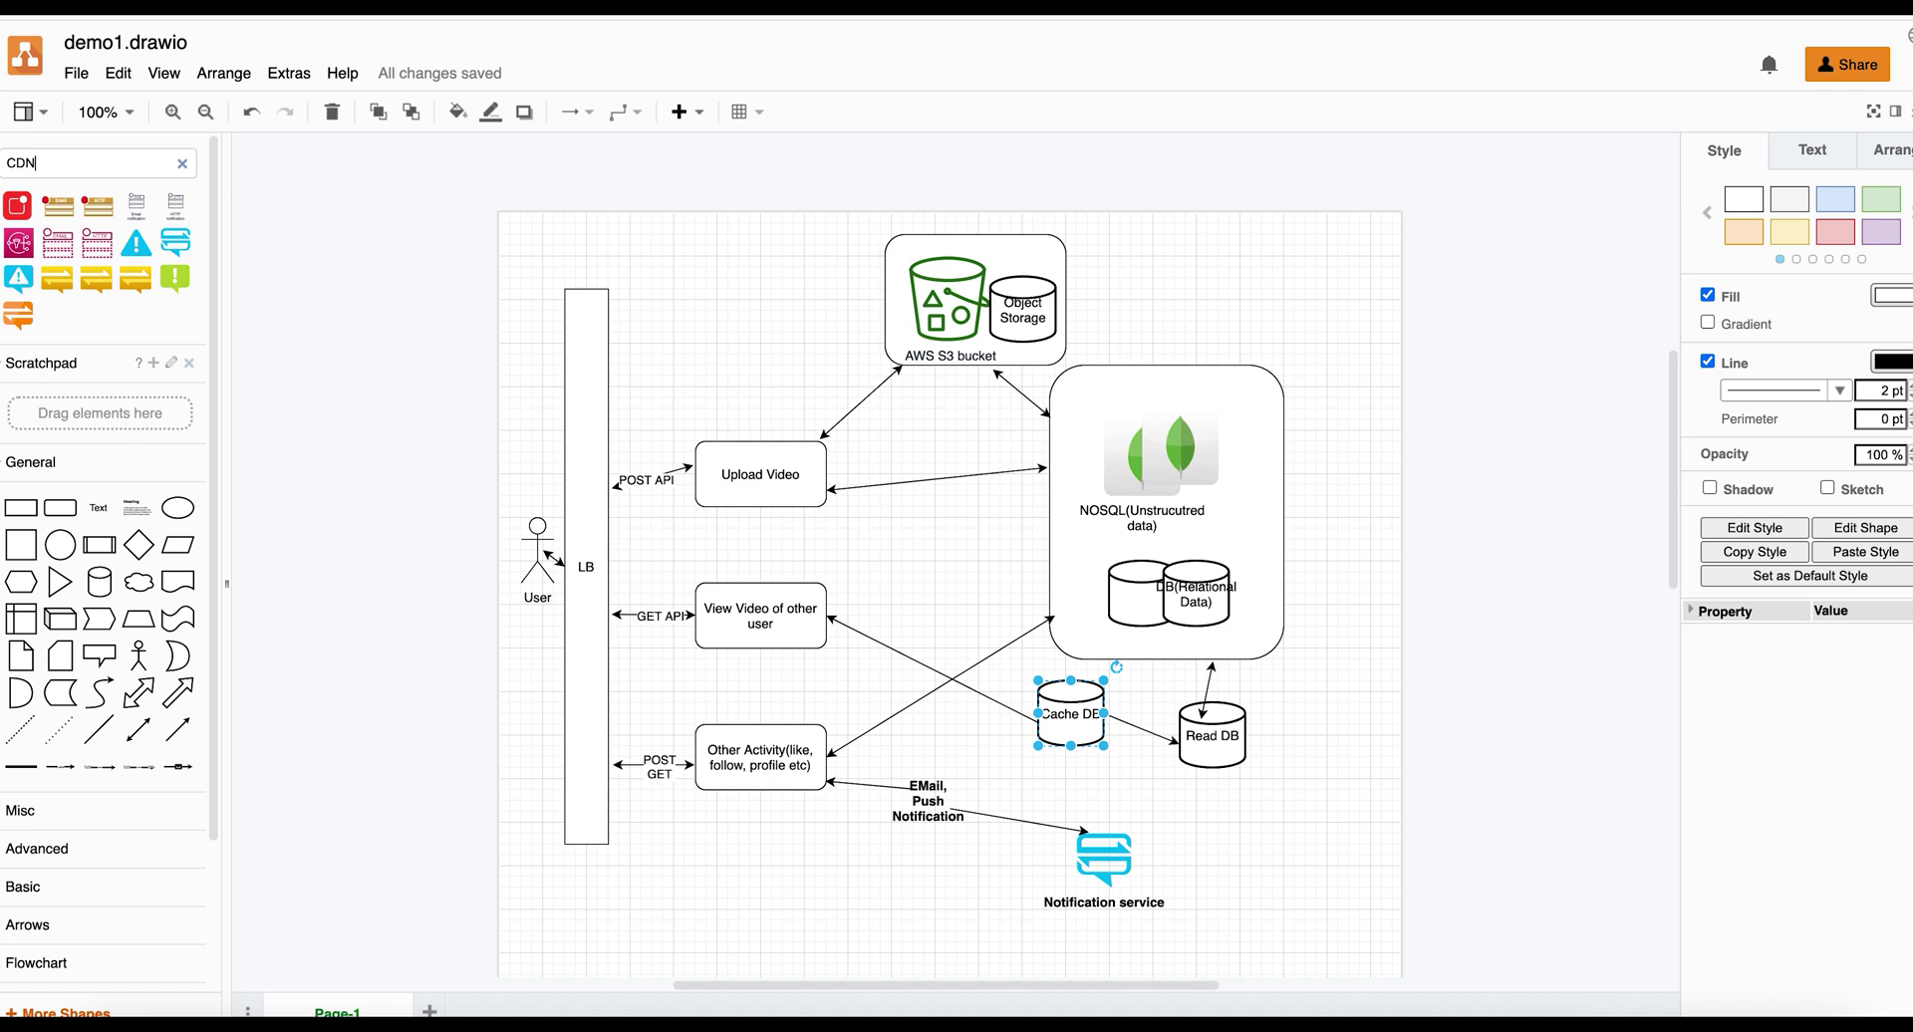
key(Return)
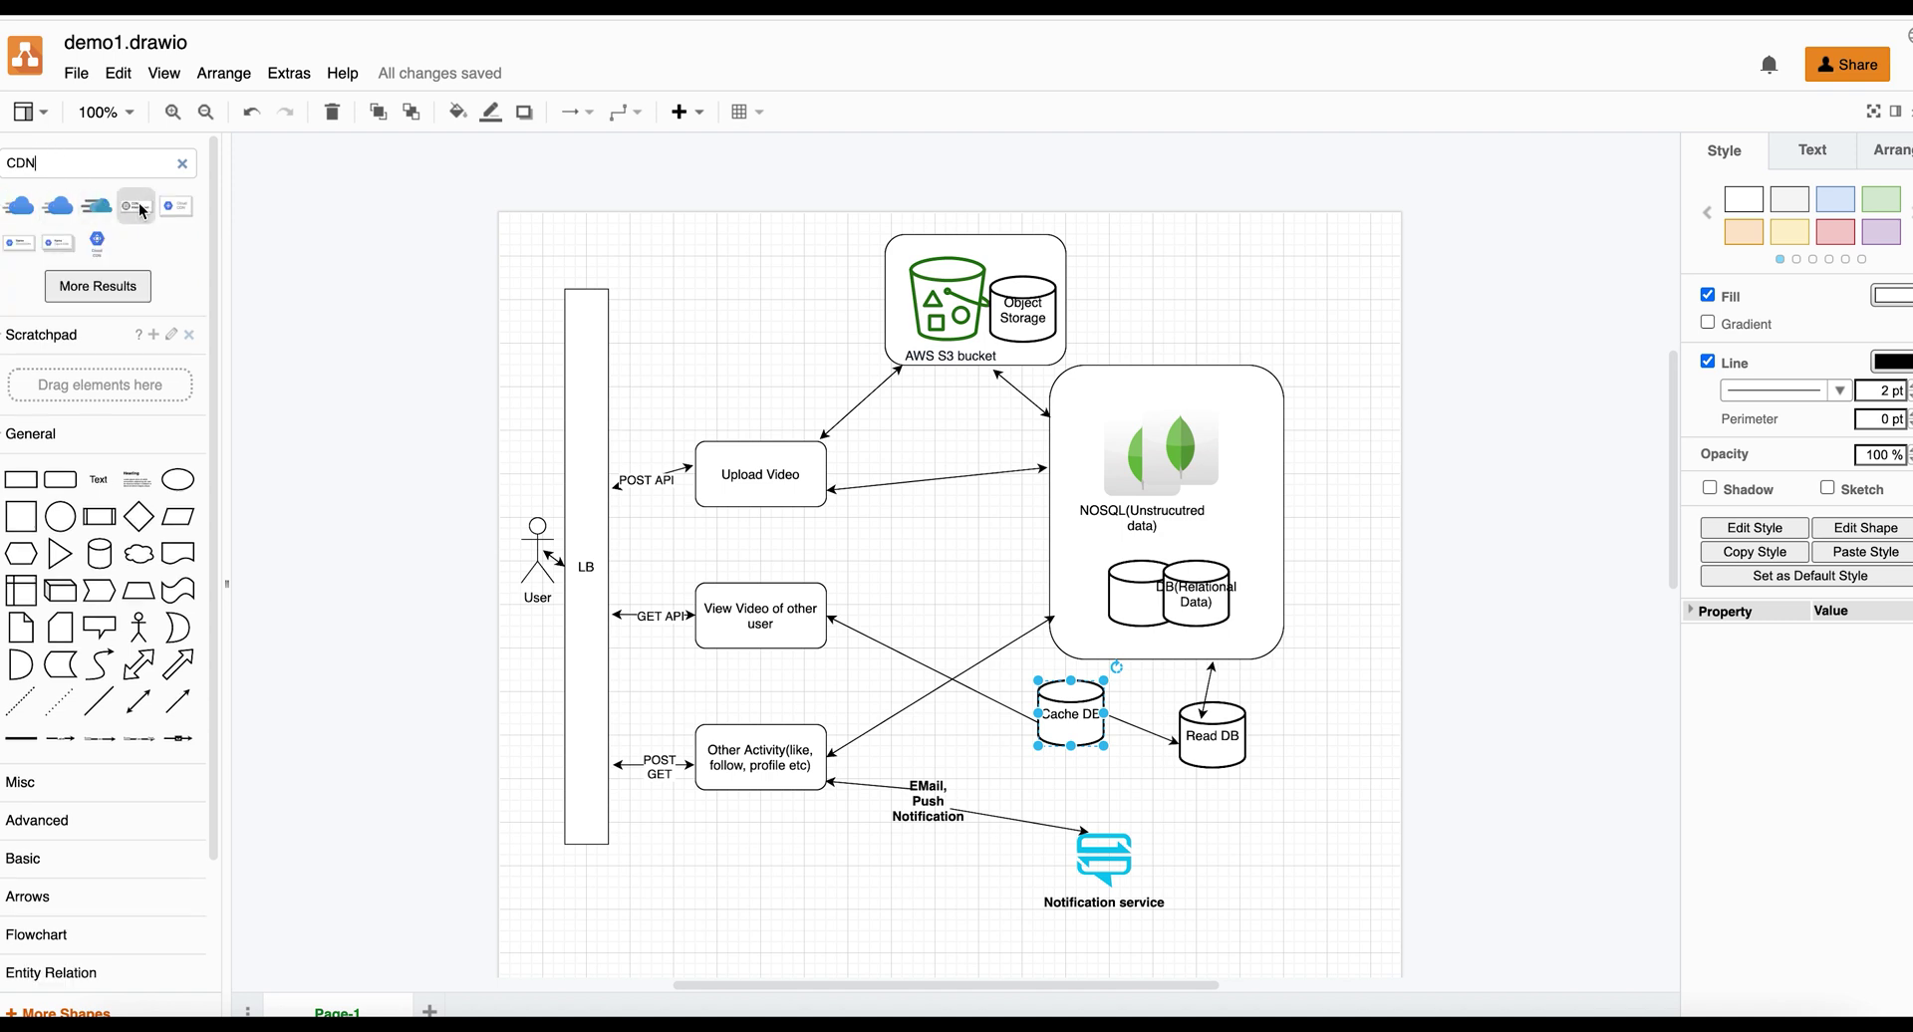
mouse_move(182, 208)
click(183, 209)
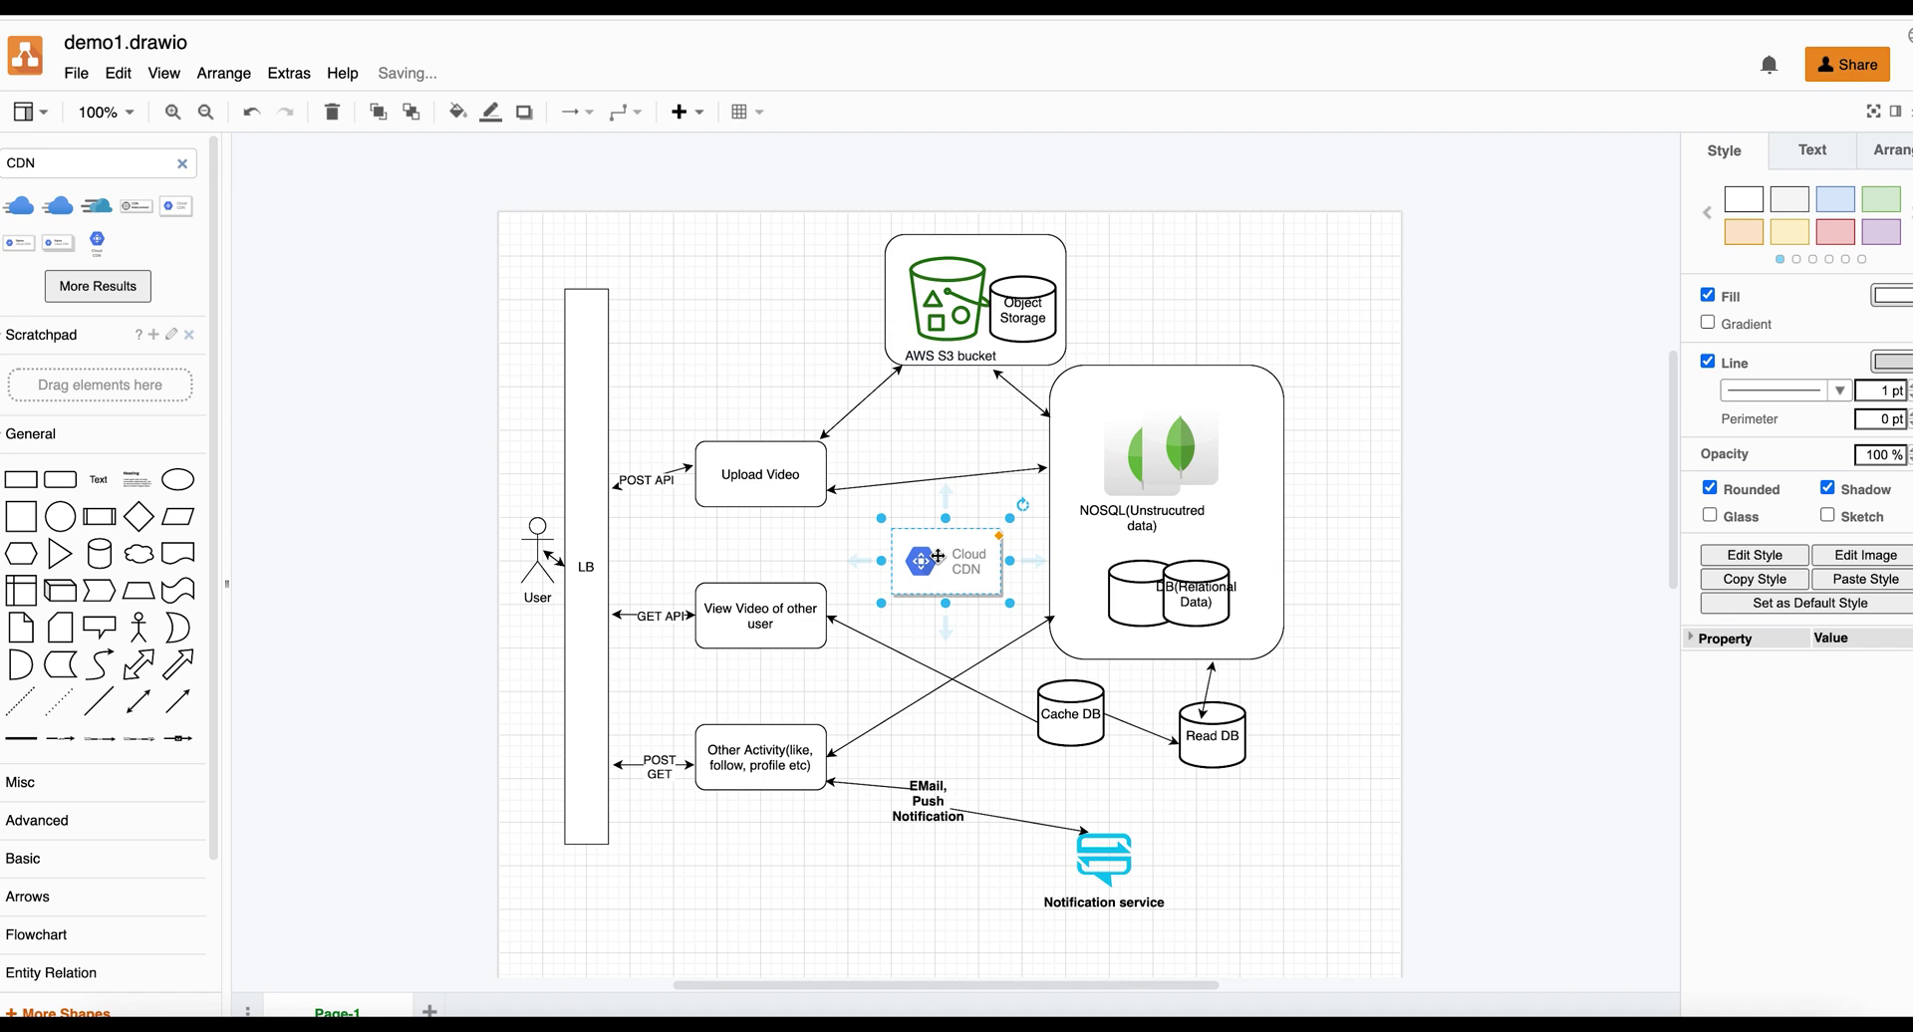
Step: Connect the View Video of other user box to the Cloud CDN card with a double-headed arrow
click(138, 701)
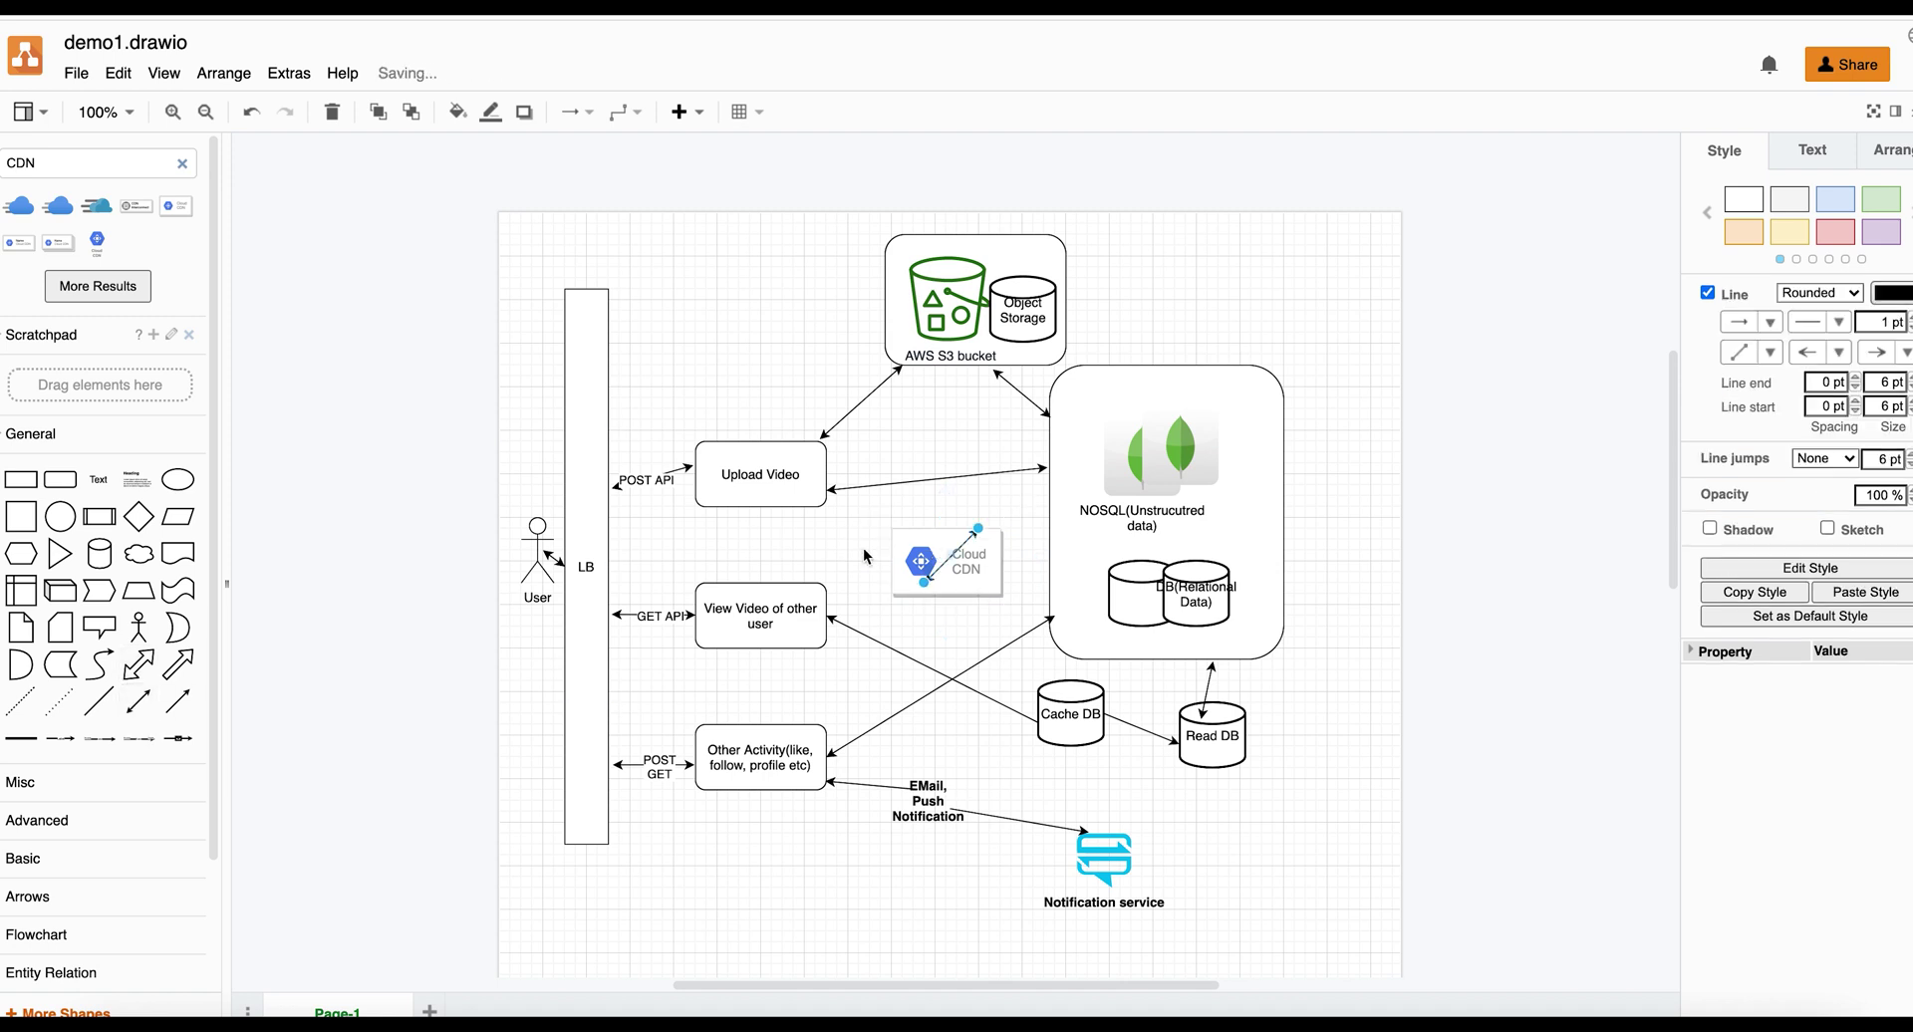
drag(924, 583, 825, 616)
drag(978, 529, 906, 568)
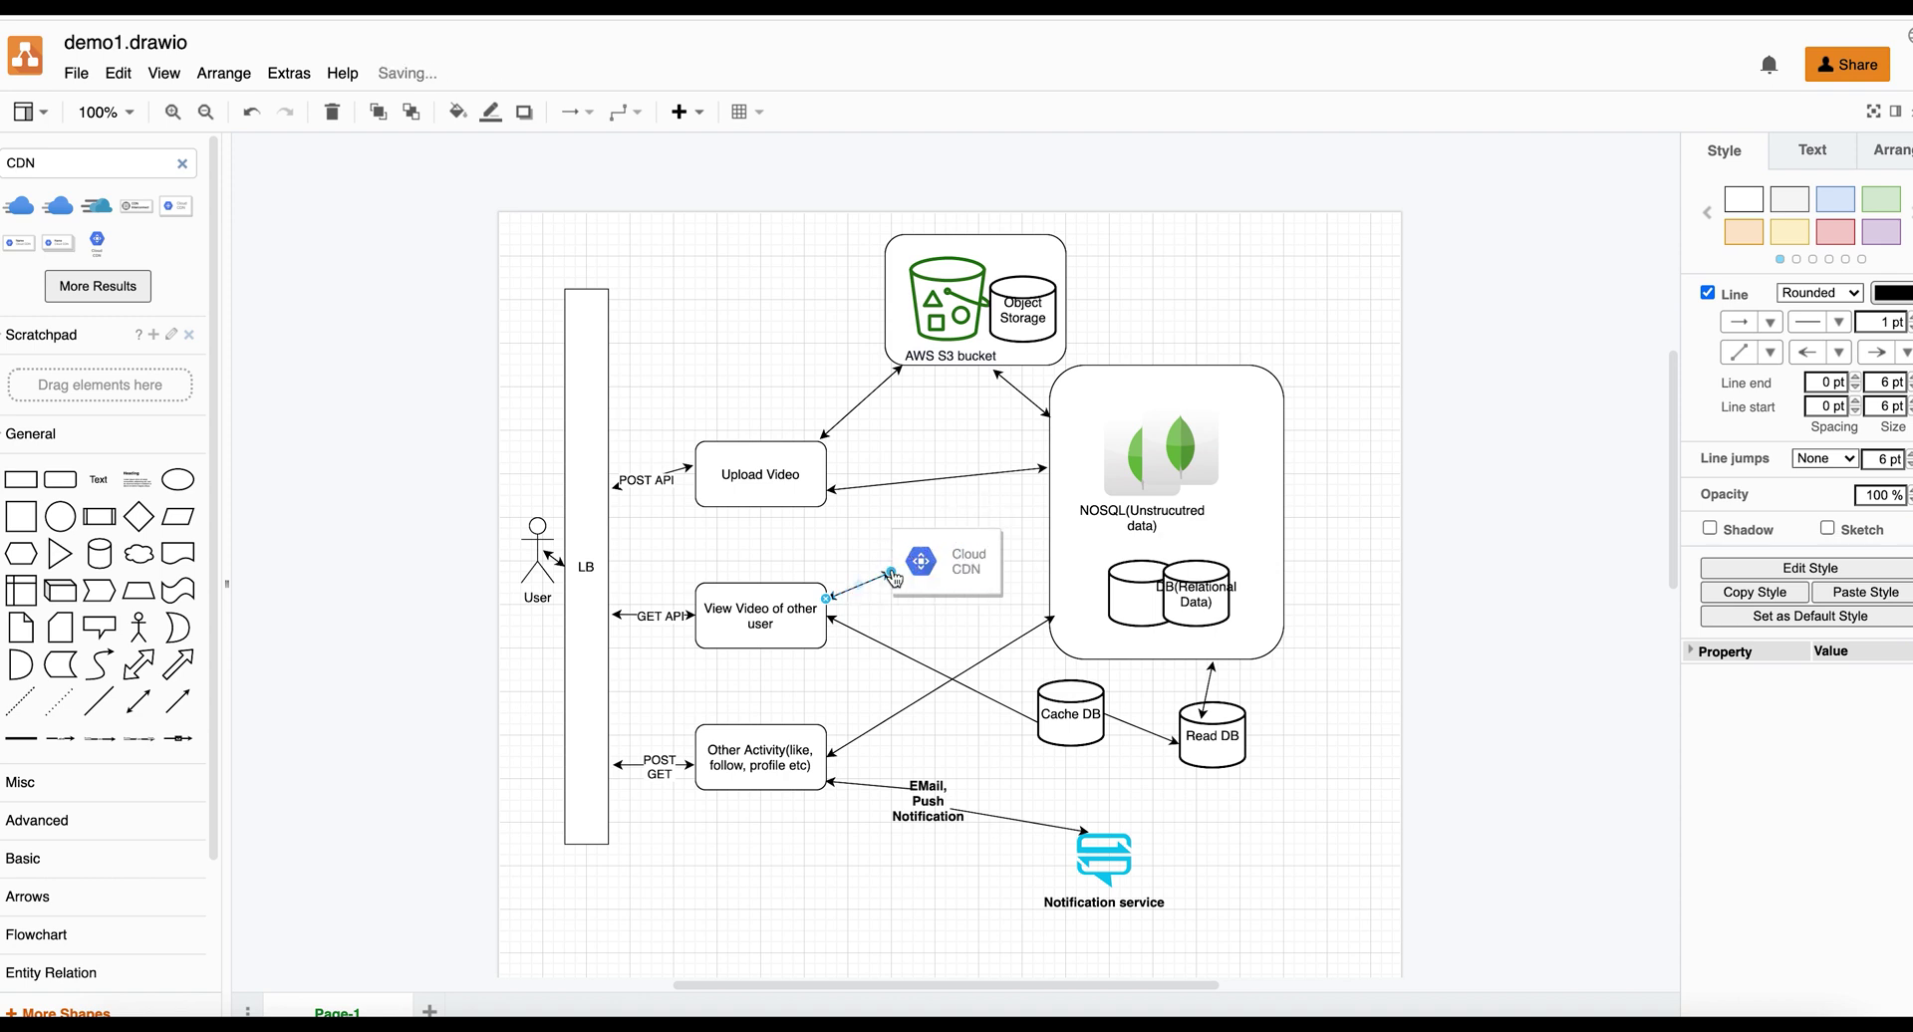
Step: Connect the Cloud CDN card to the underside of the AWS S3 bucket box with a double-headed arrow
click(138, 701)
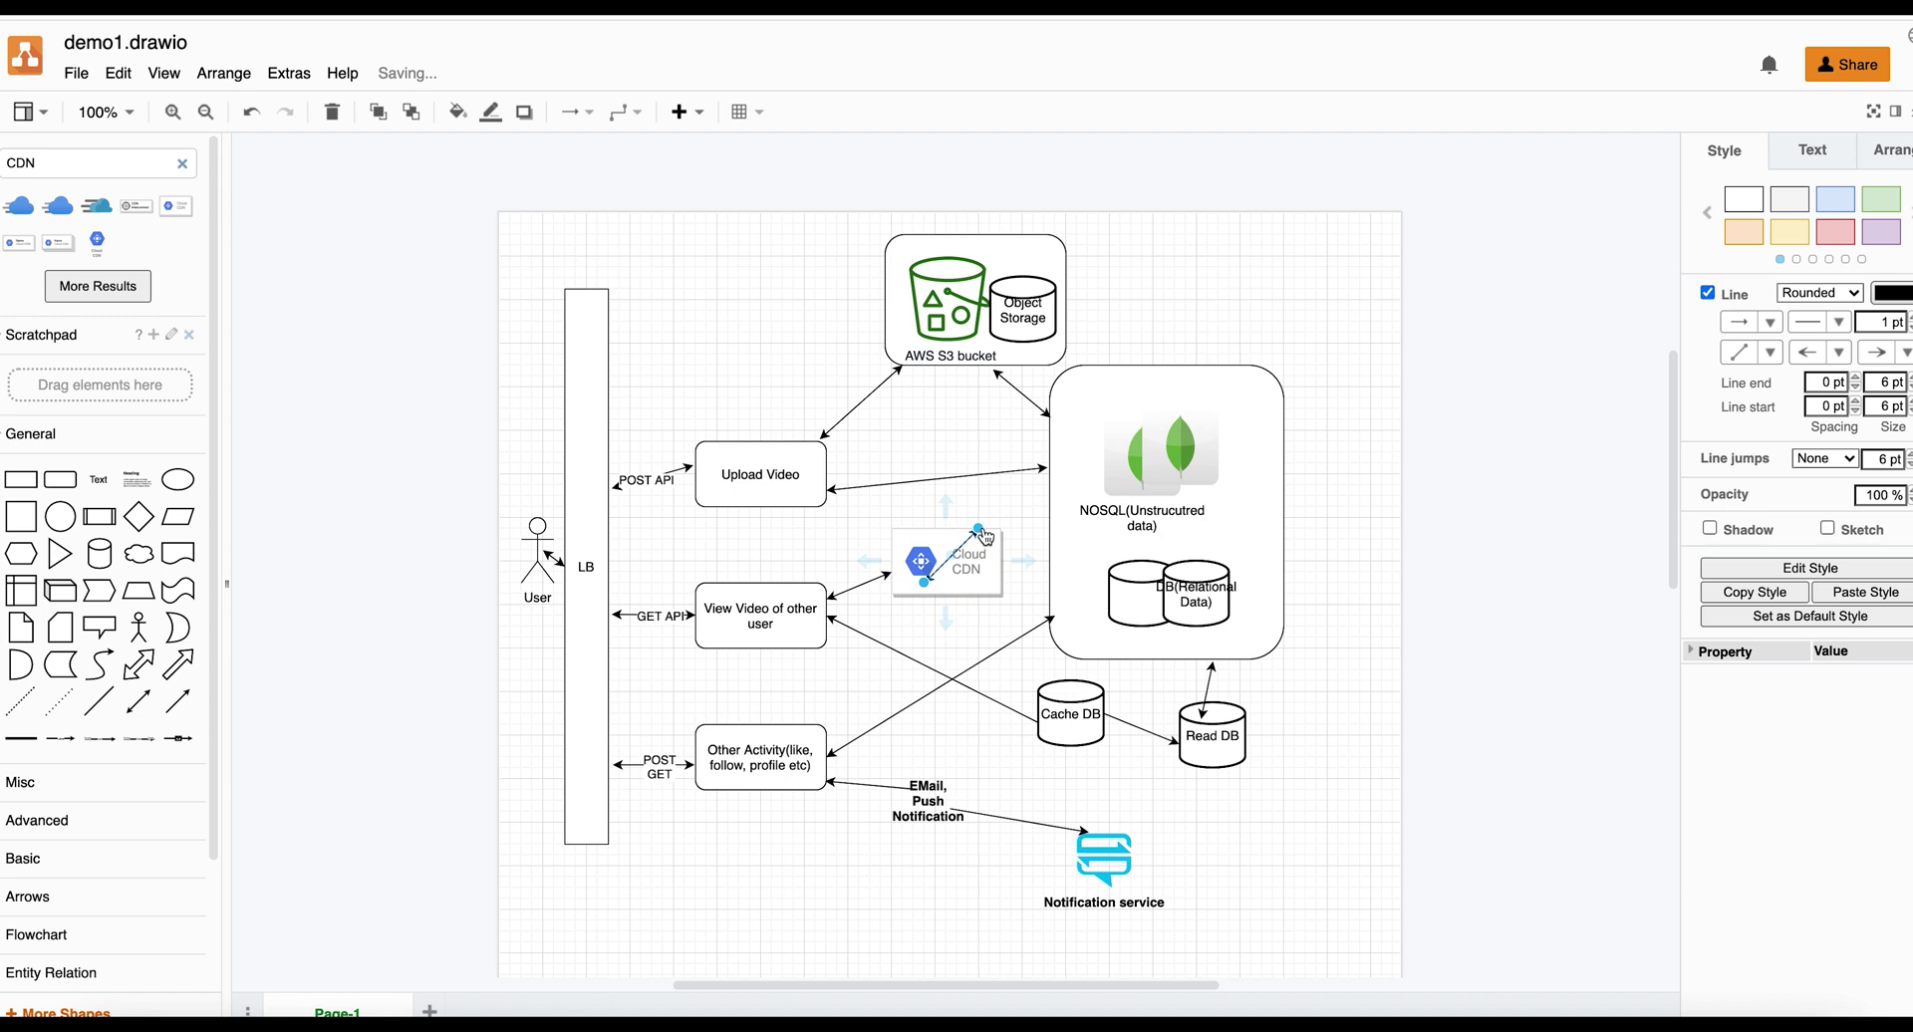
drag(982, 534, 977, 370)
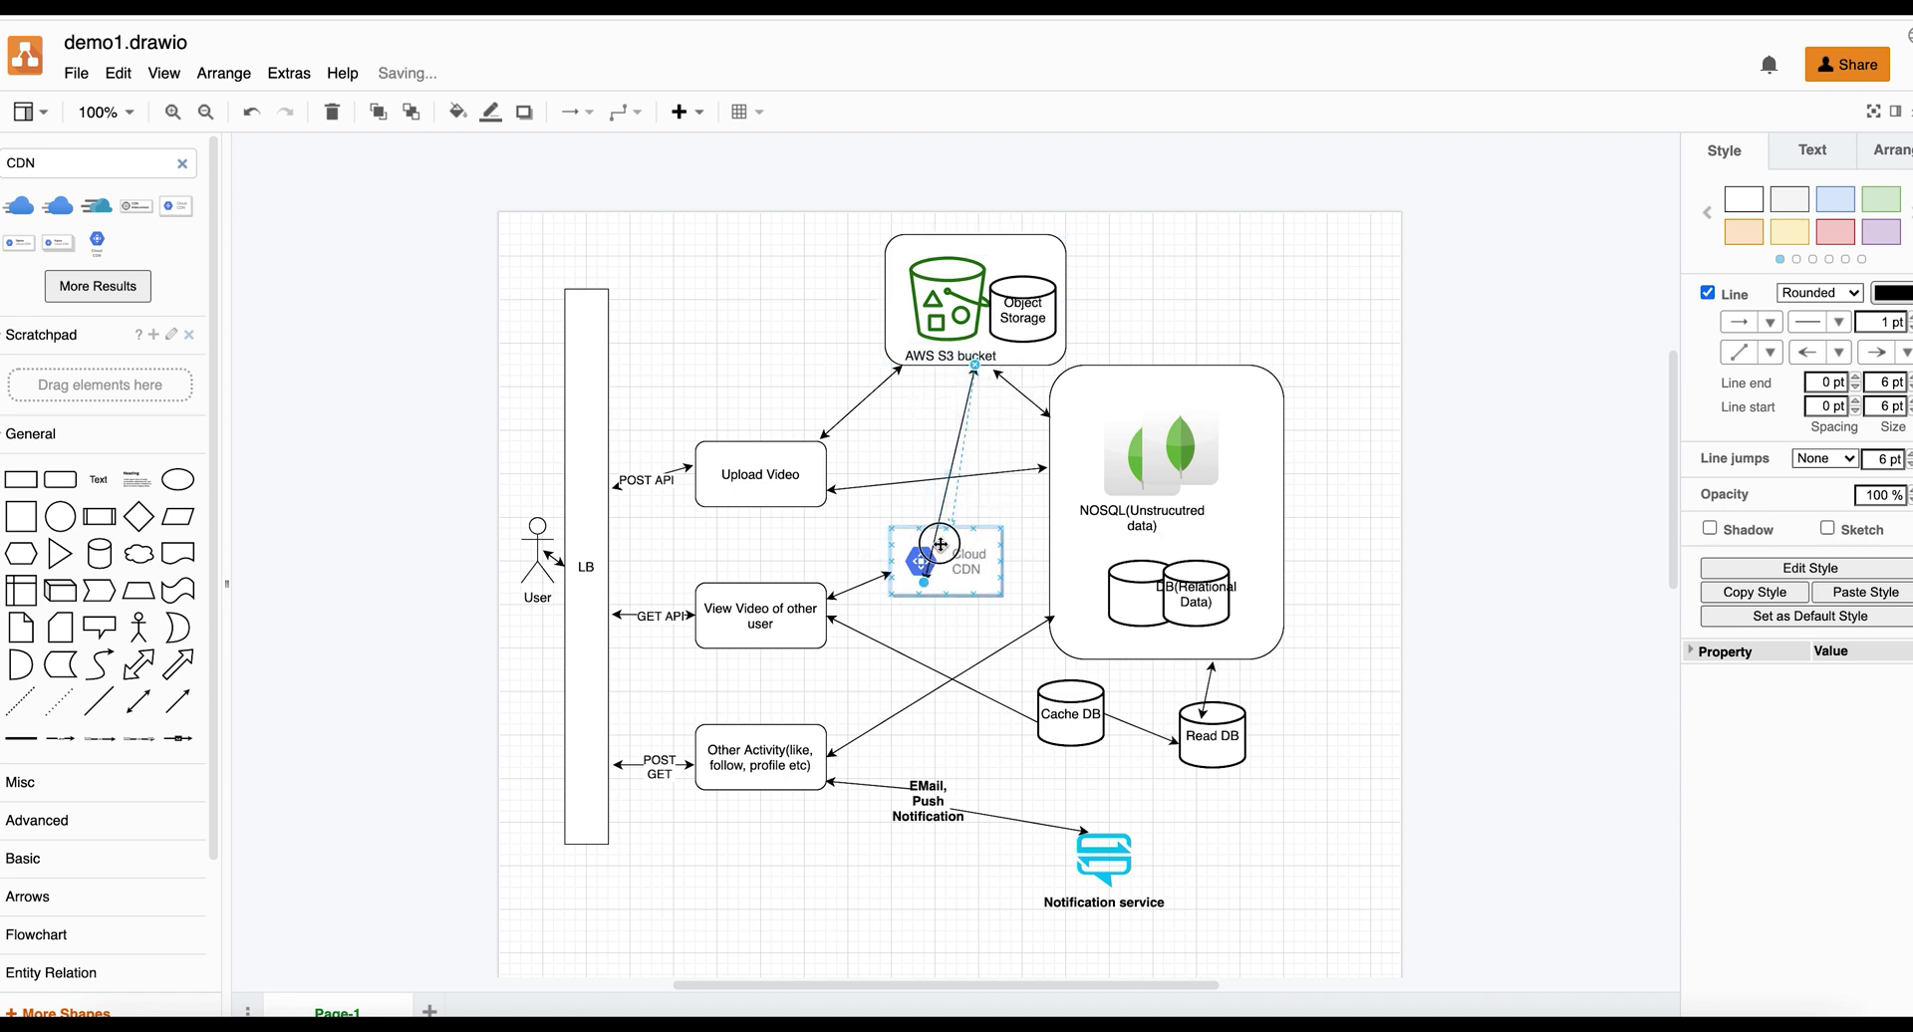
drag(940, 544, 941, 543)
click(836, 548)
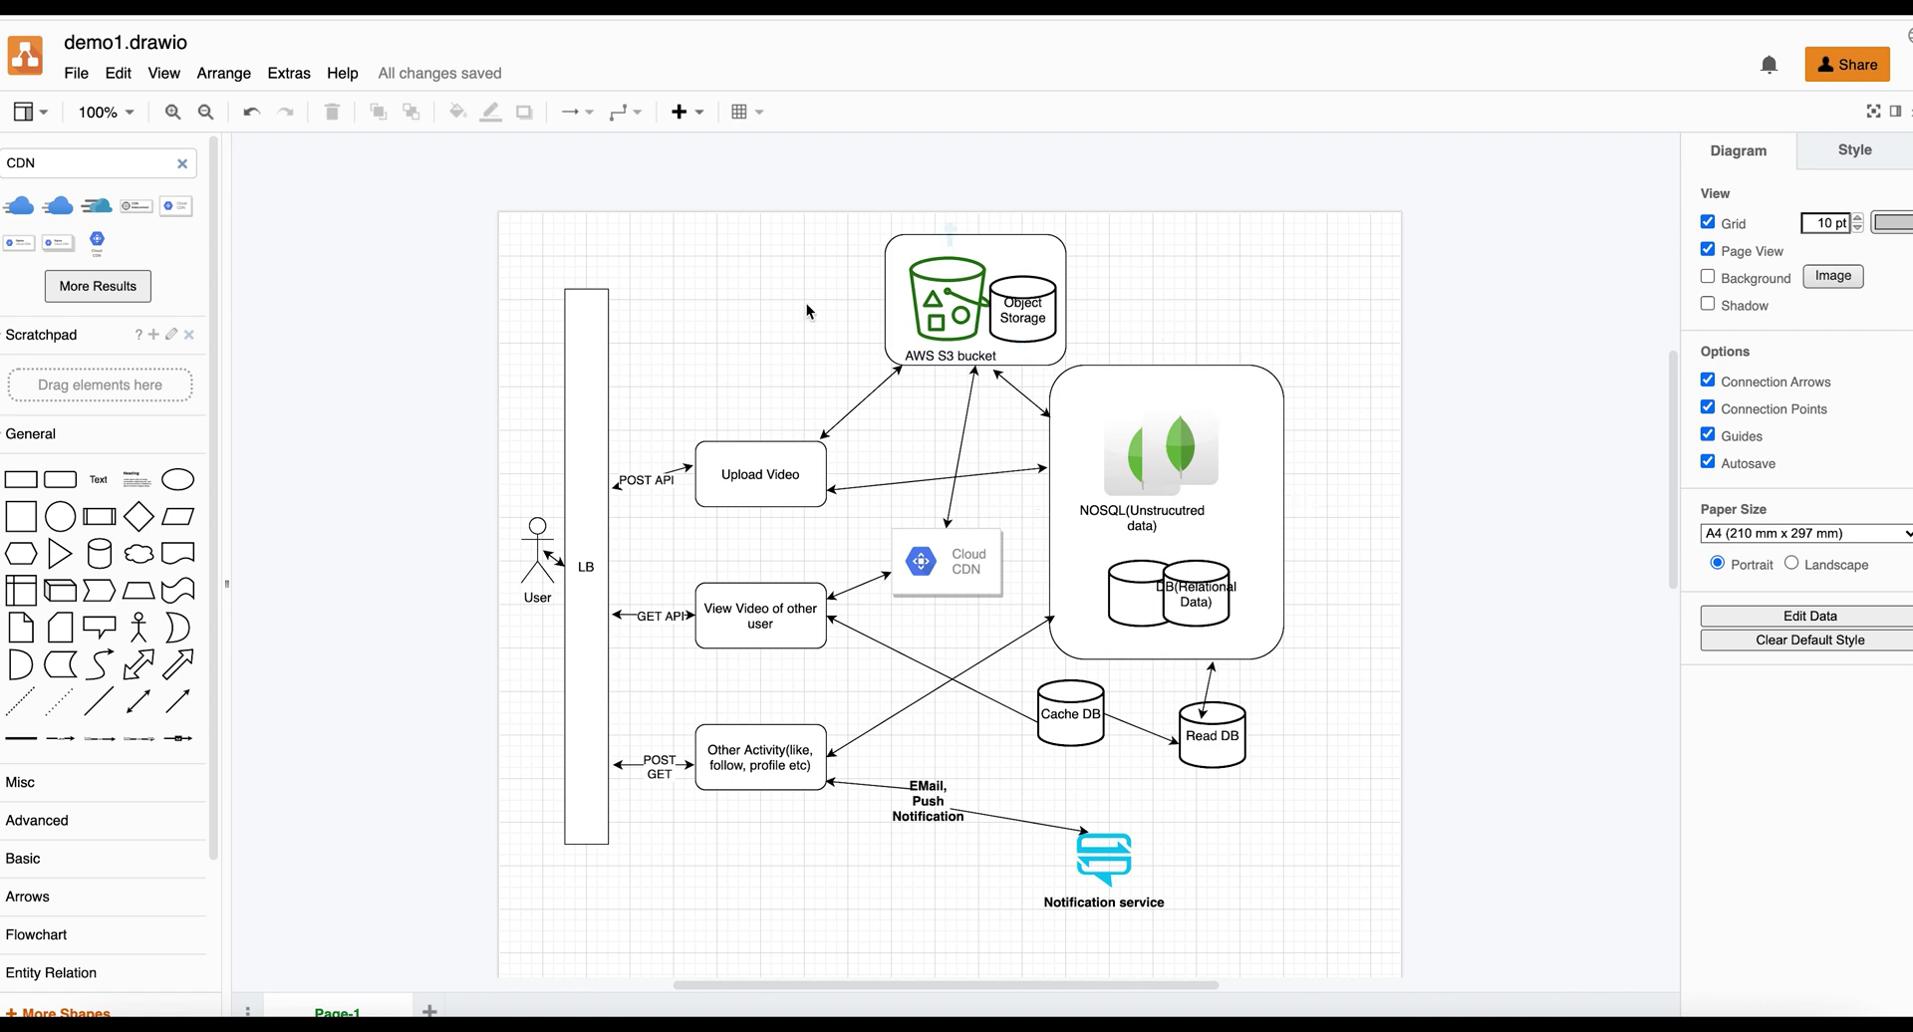
click(969, 573)
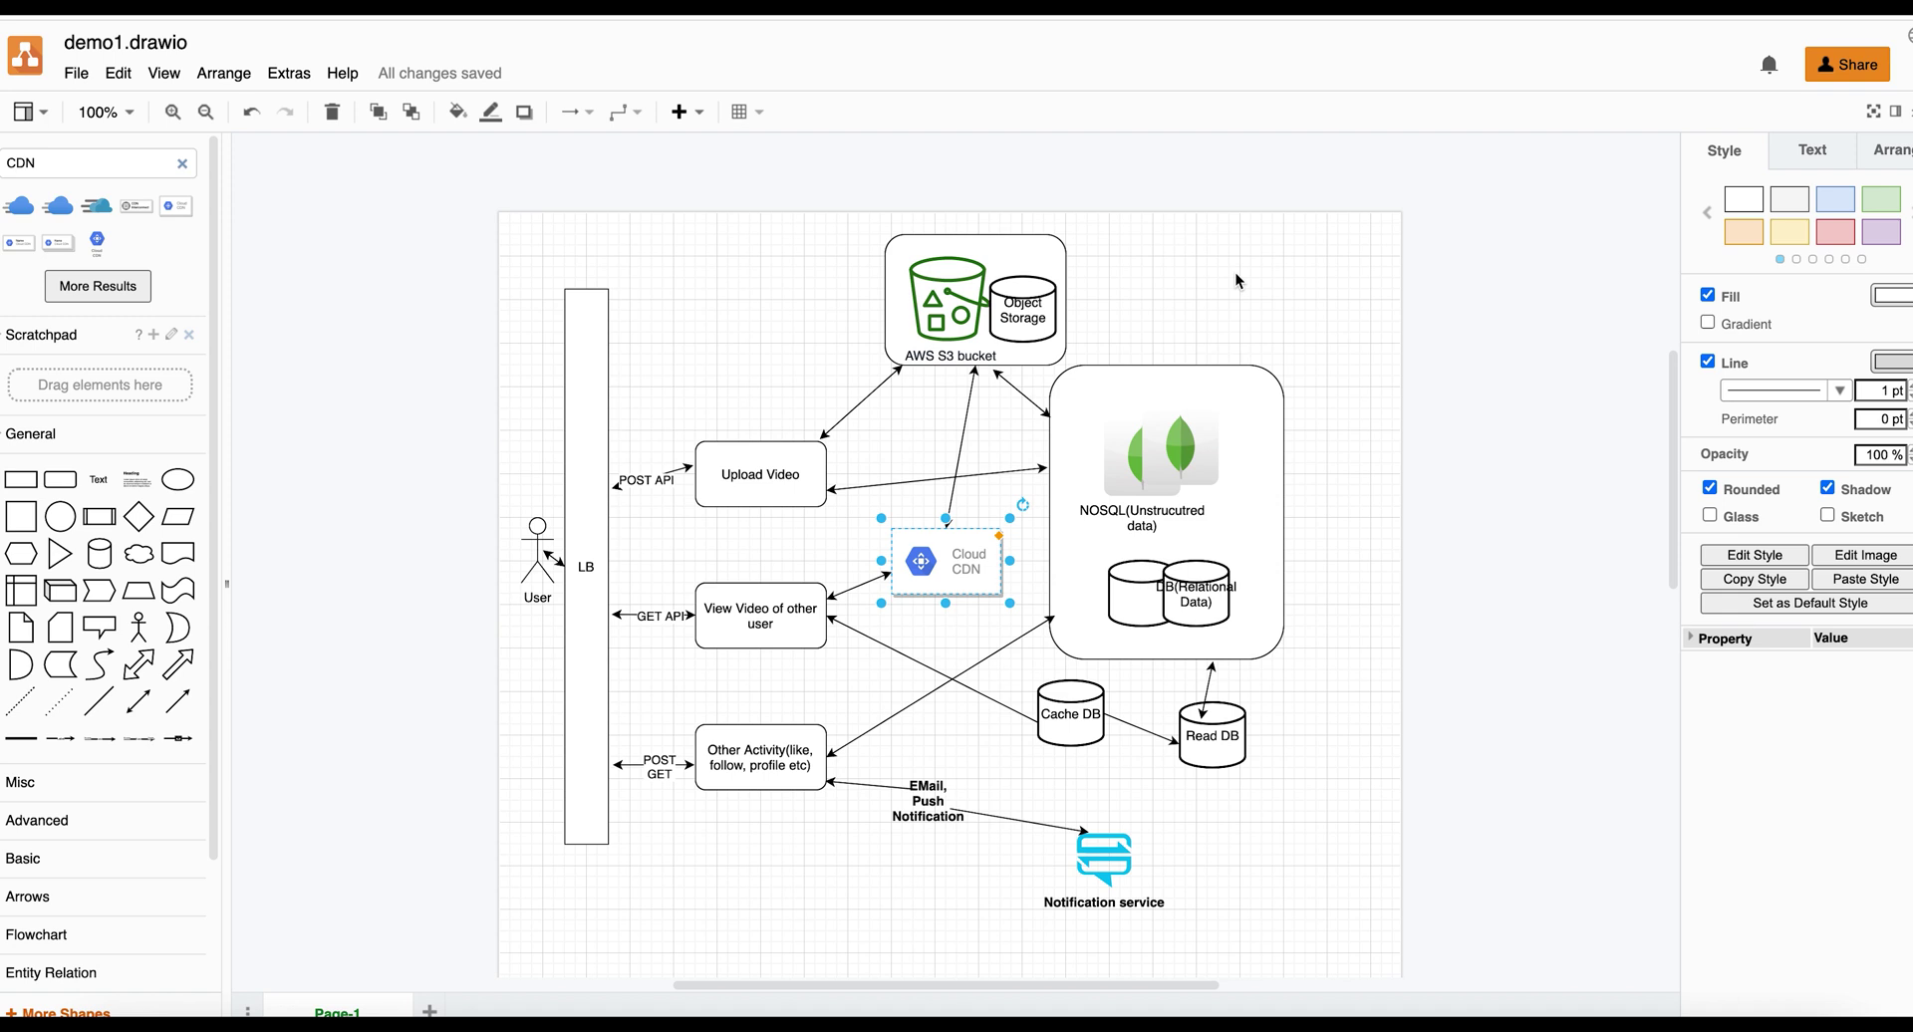
click(1238, 547)
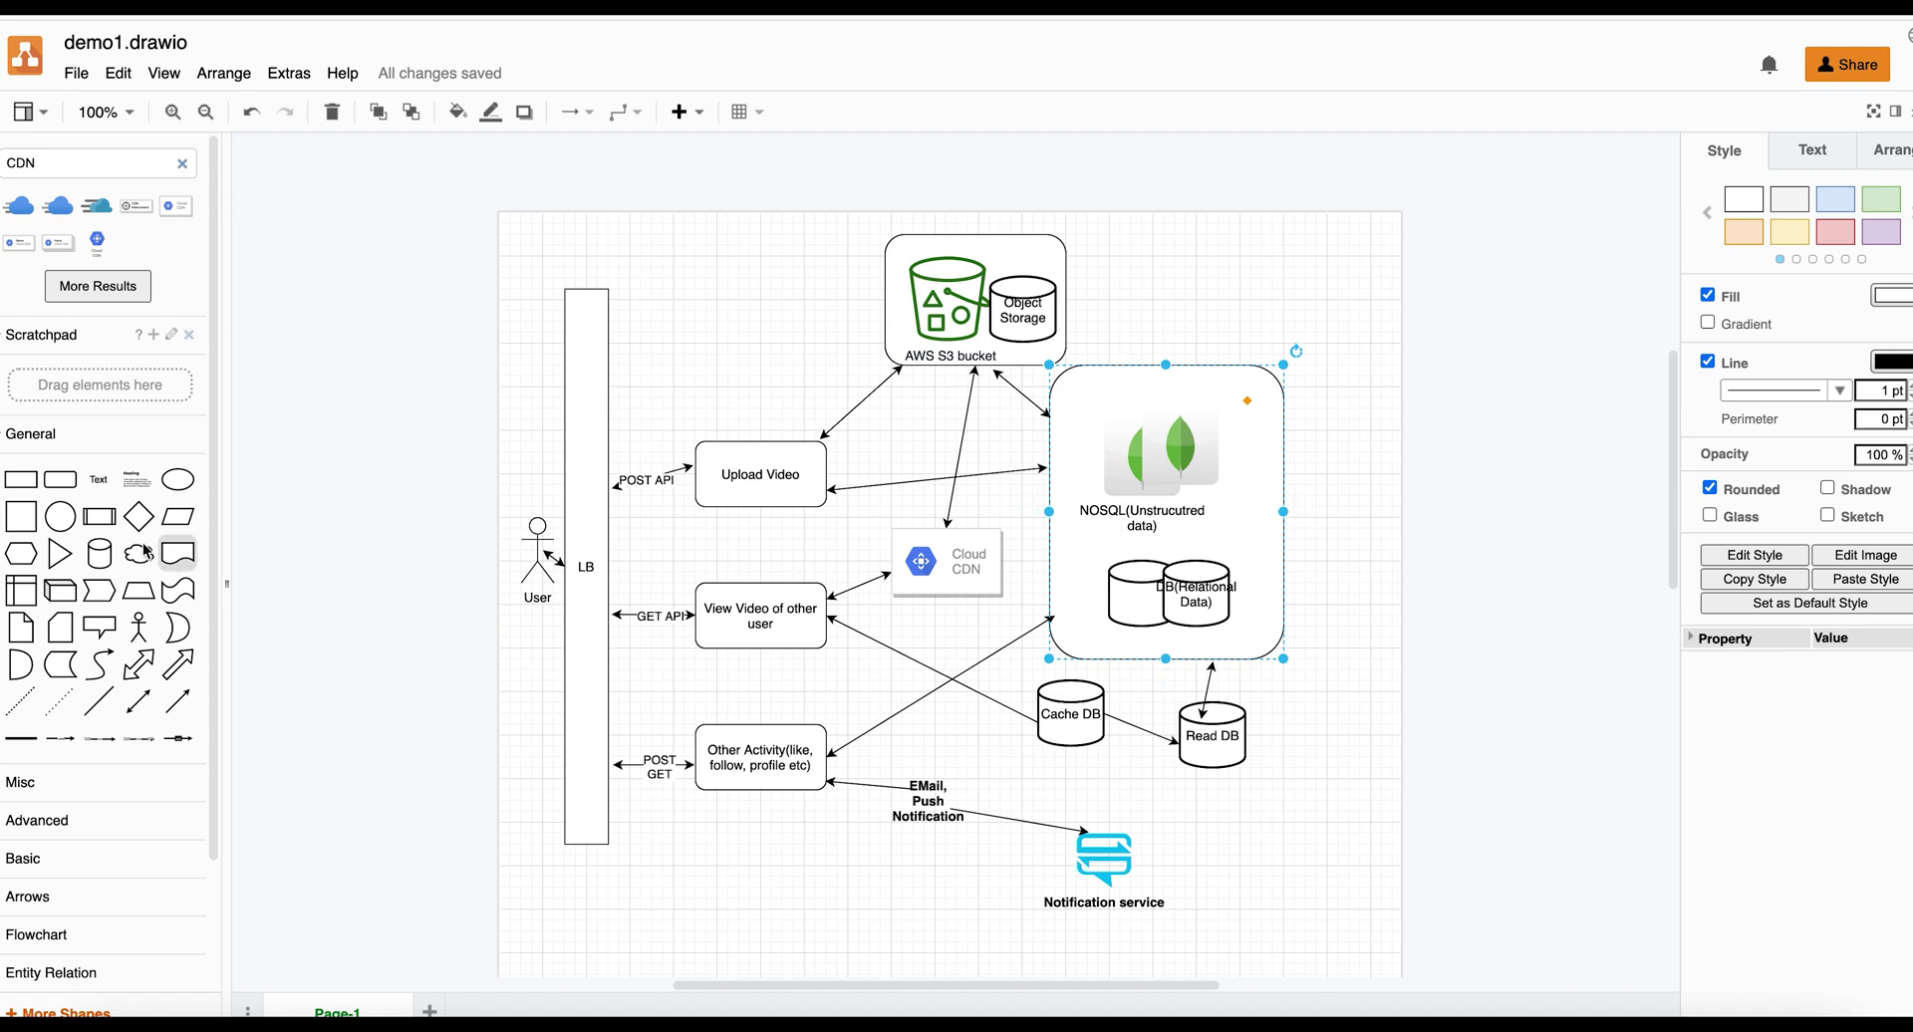
Step: Add the text "Data to be served from Nearest Datacenter cloud" over the right edge of the database container
click(97, 479)
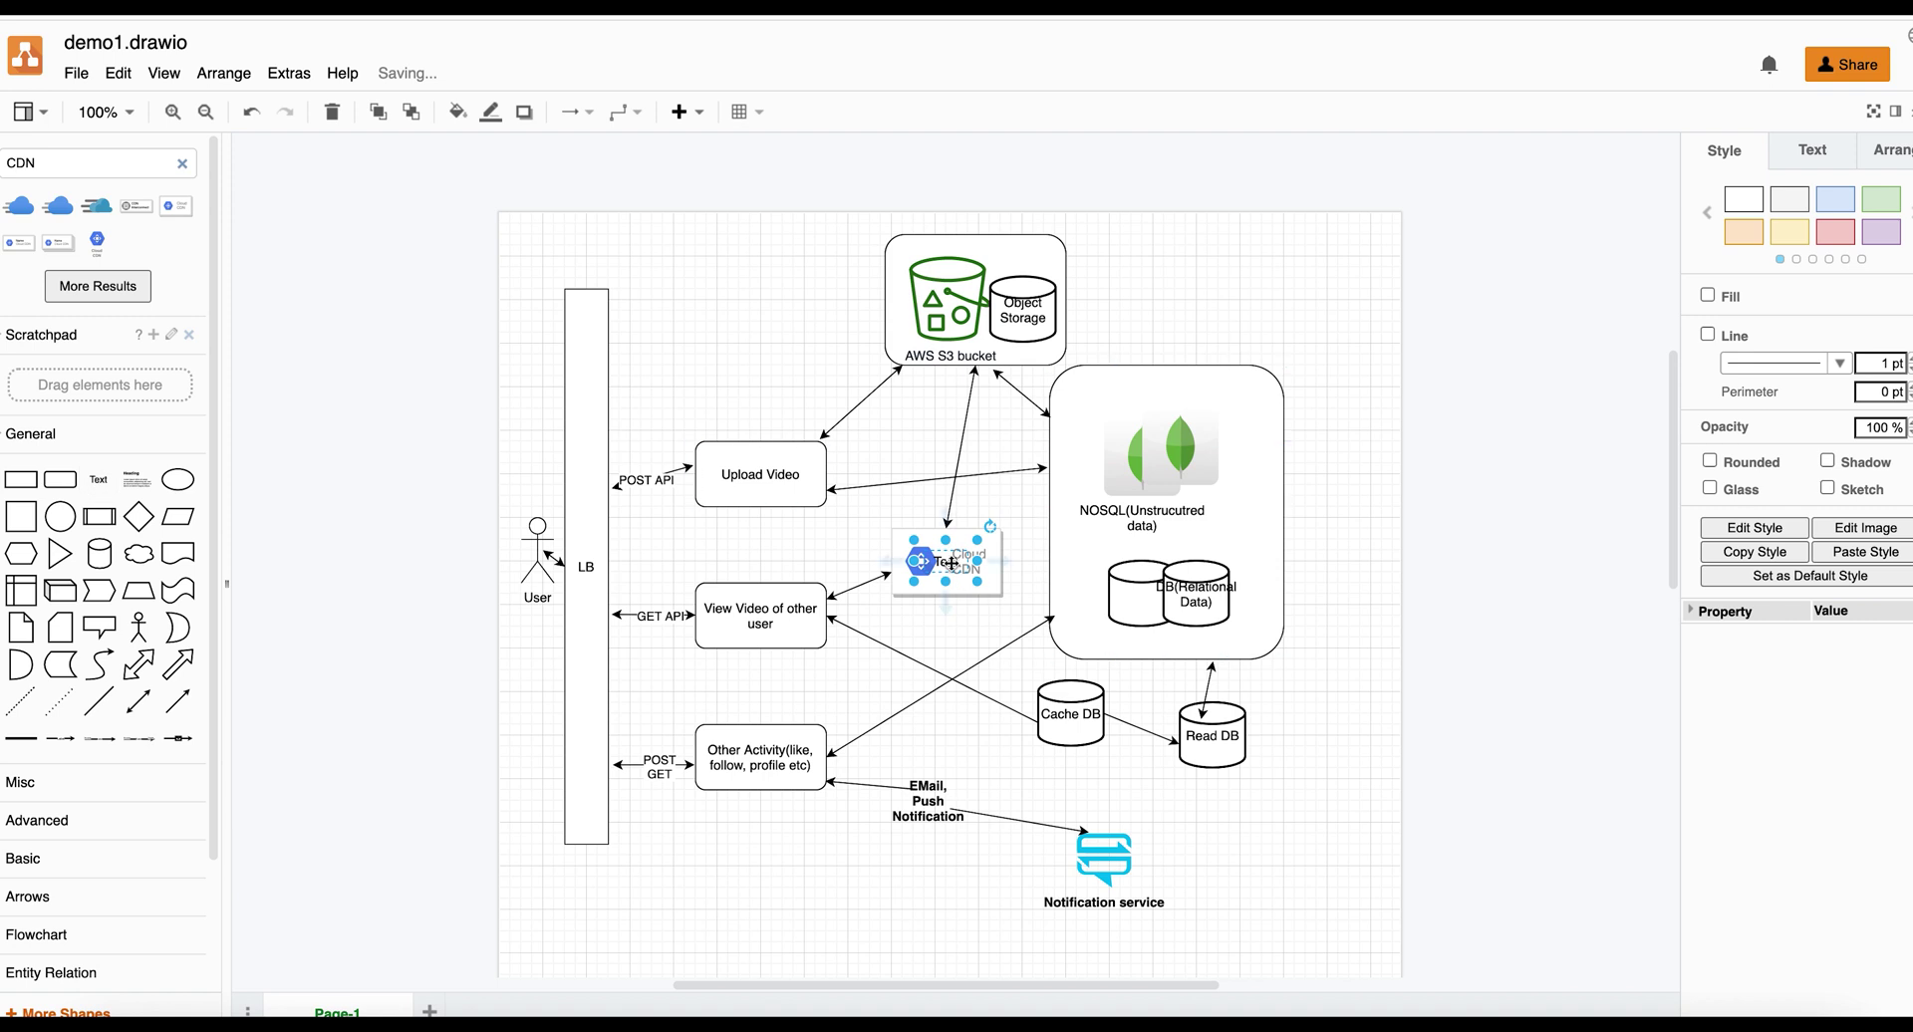
drag(946, 563, 1290, 569)
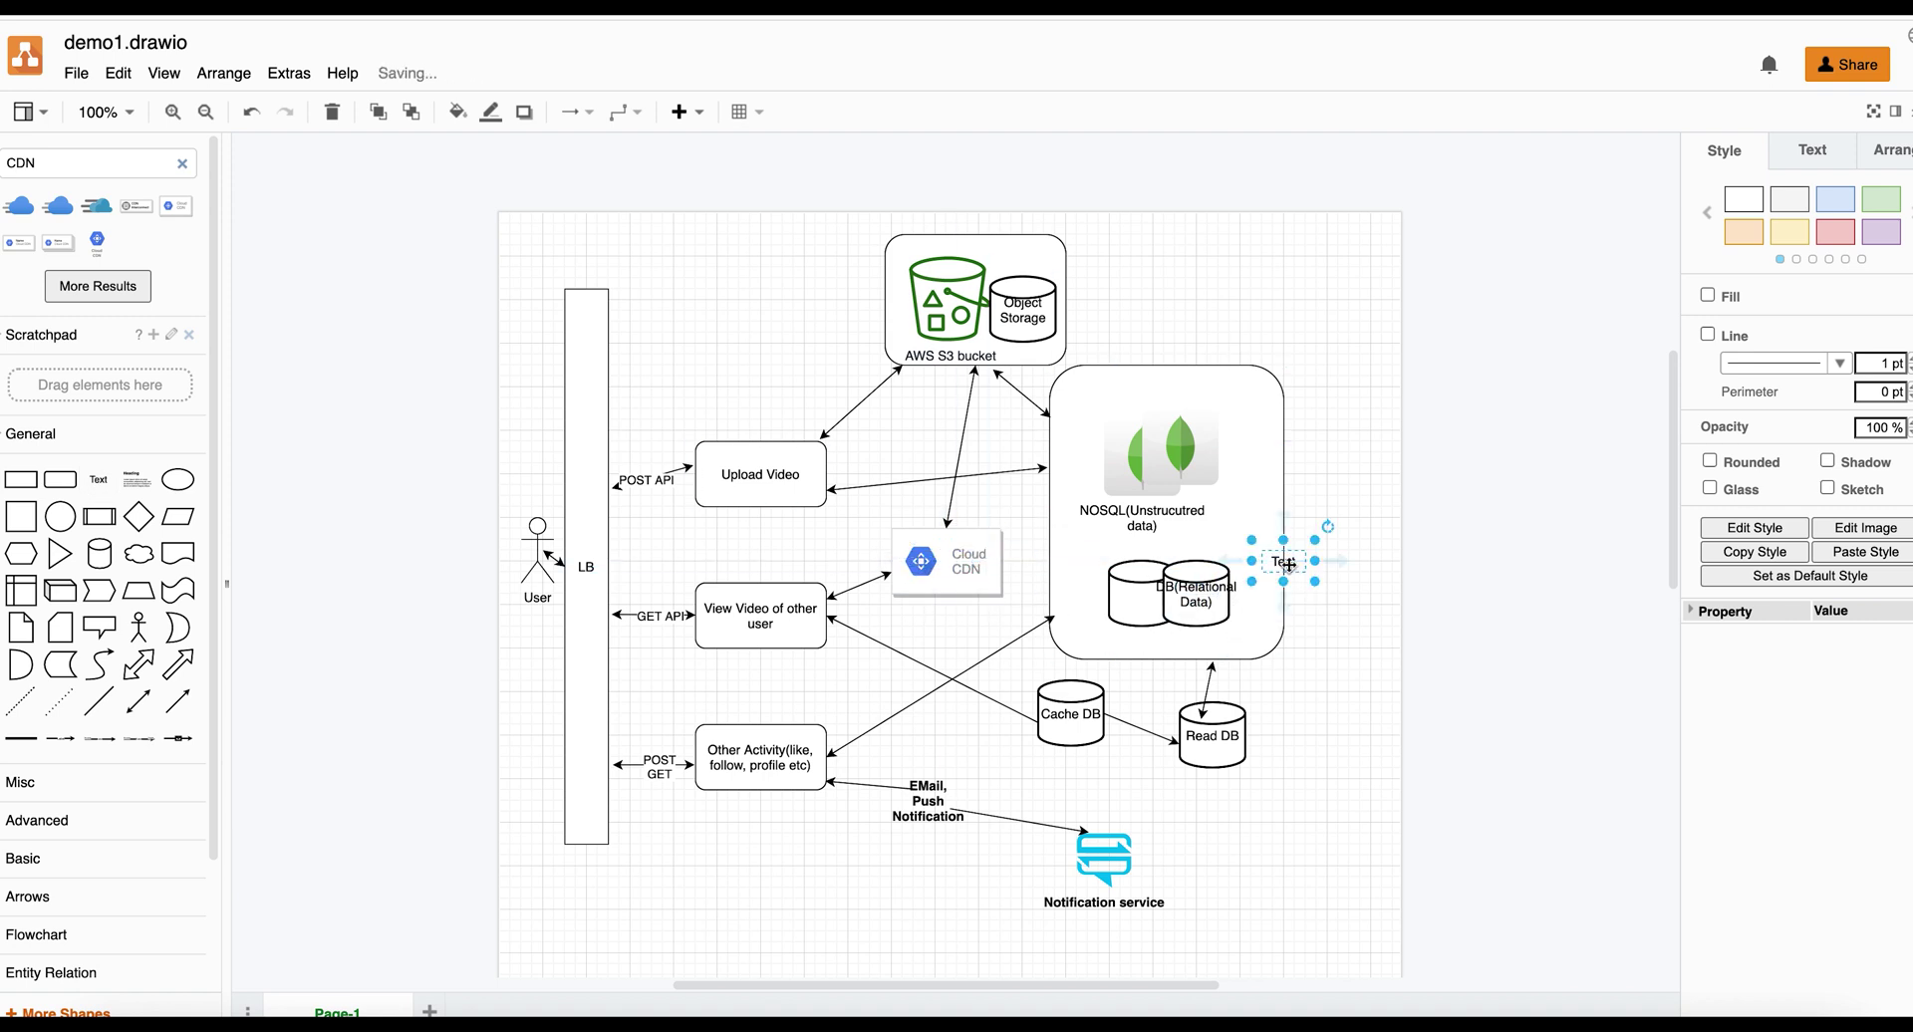
double_click(1288, 565)
text(Data)
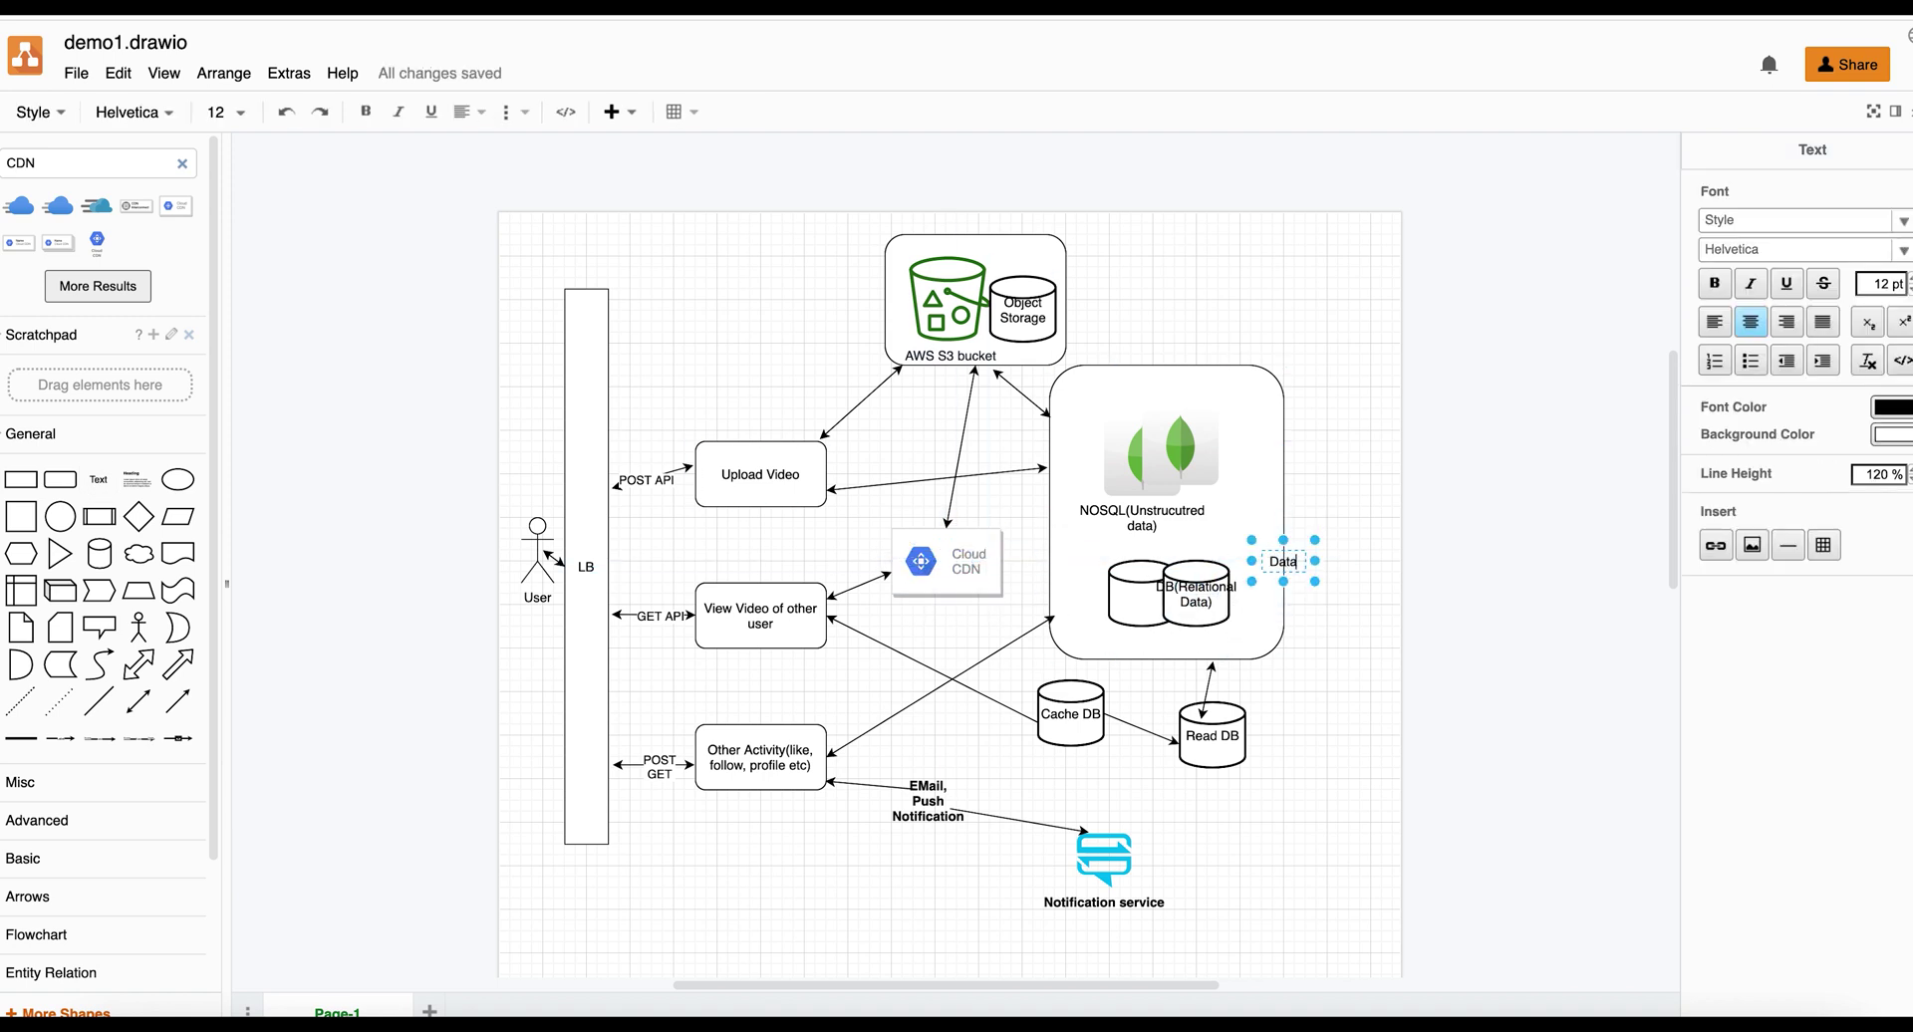
text( to be ser)
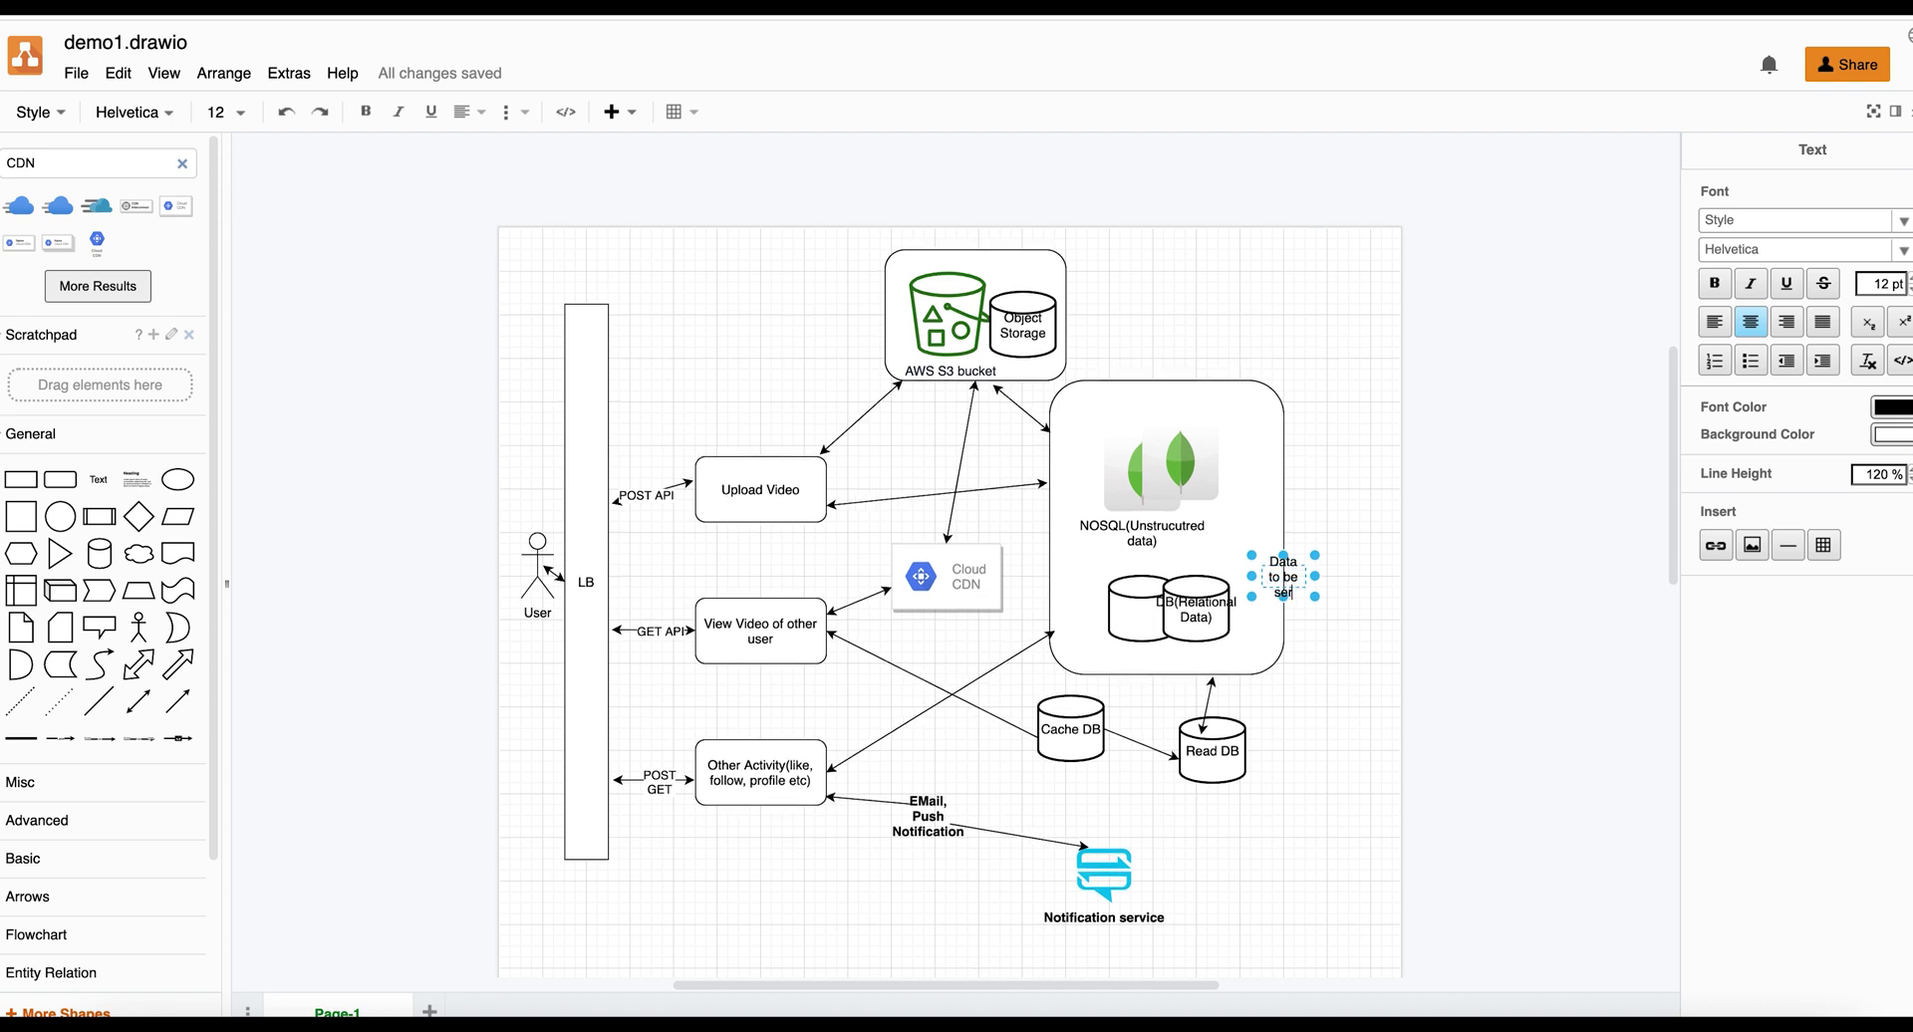
text(ved from Neare)
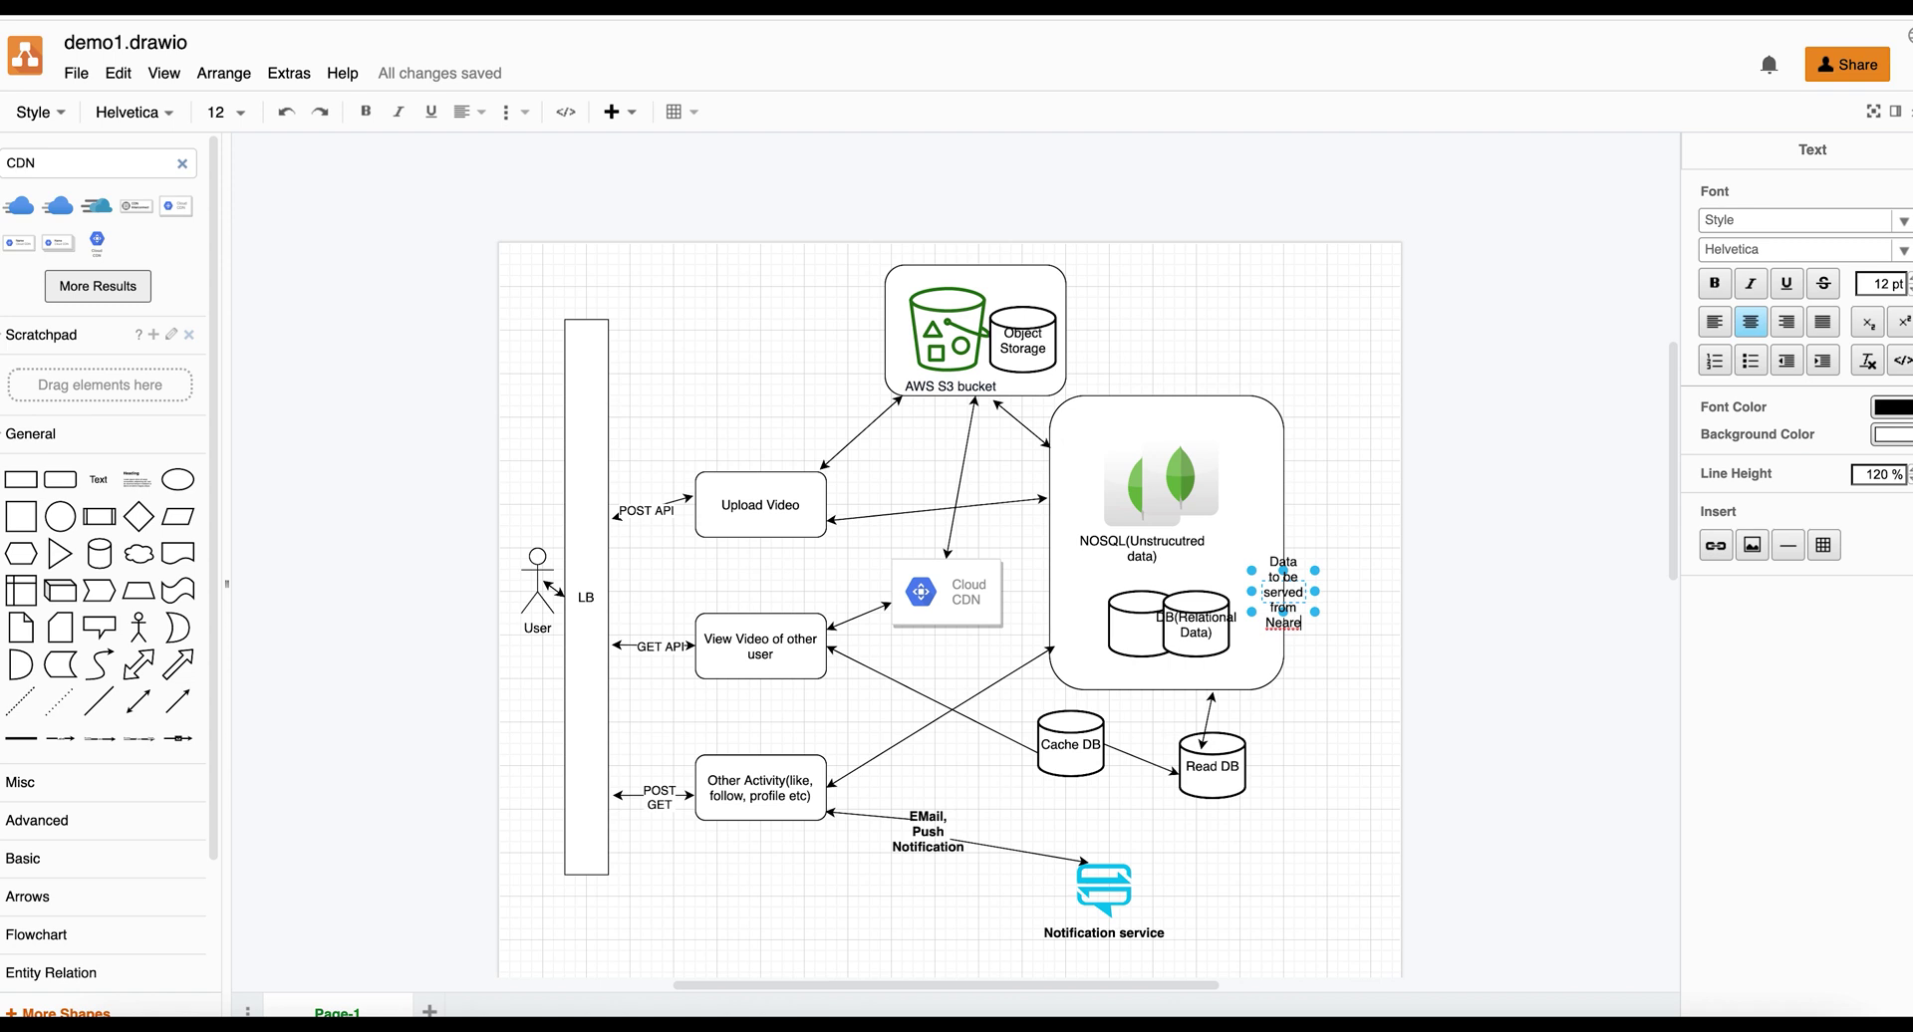
text(st D)
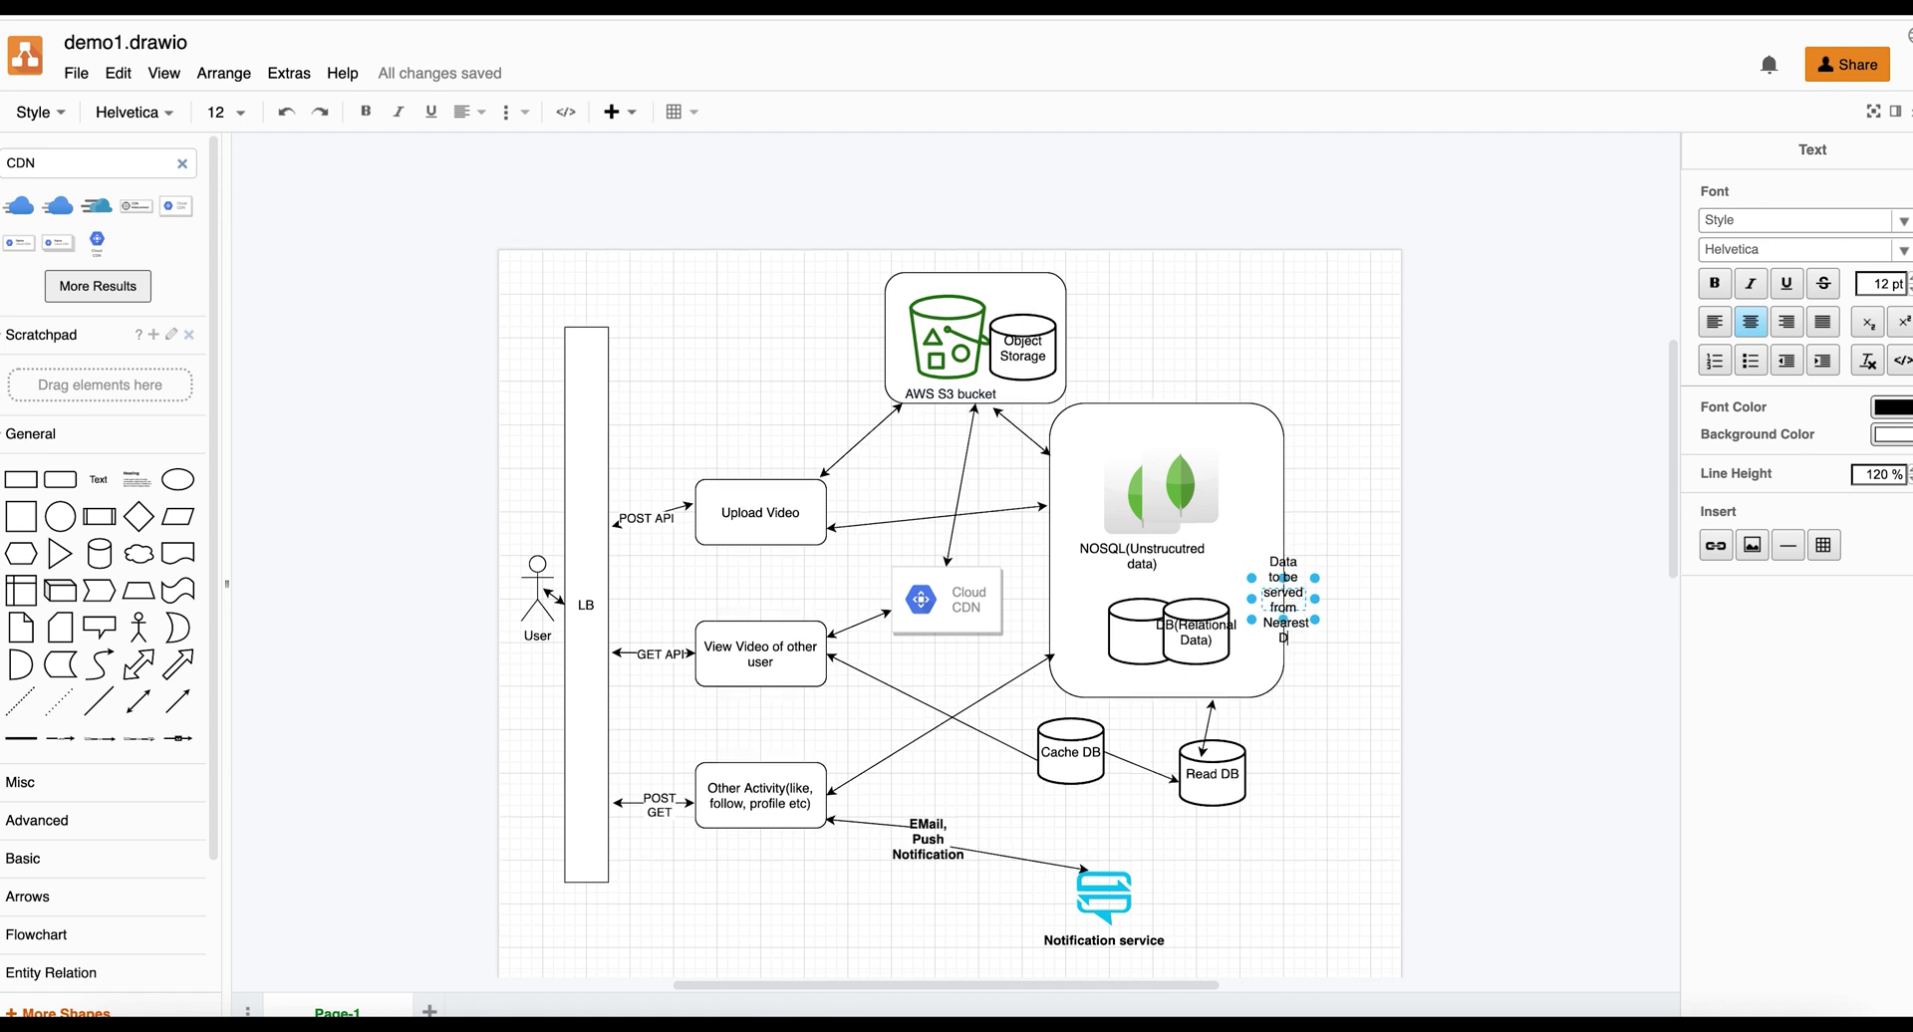
text(atacenter cloud)
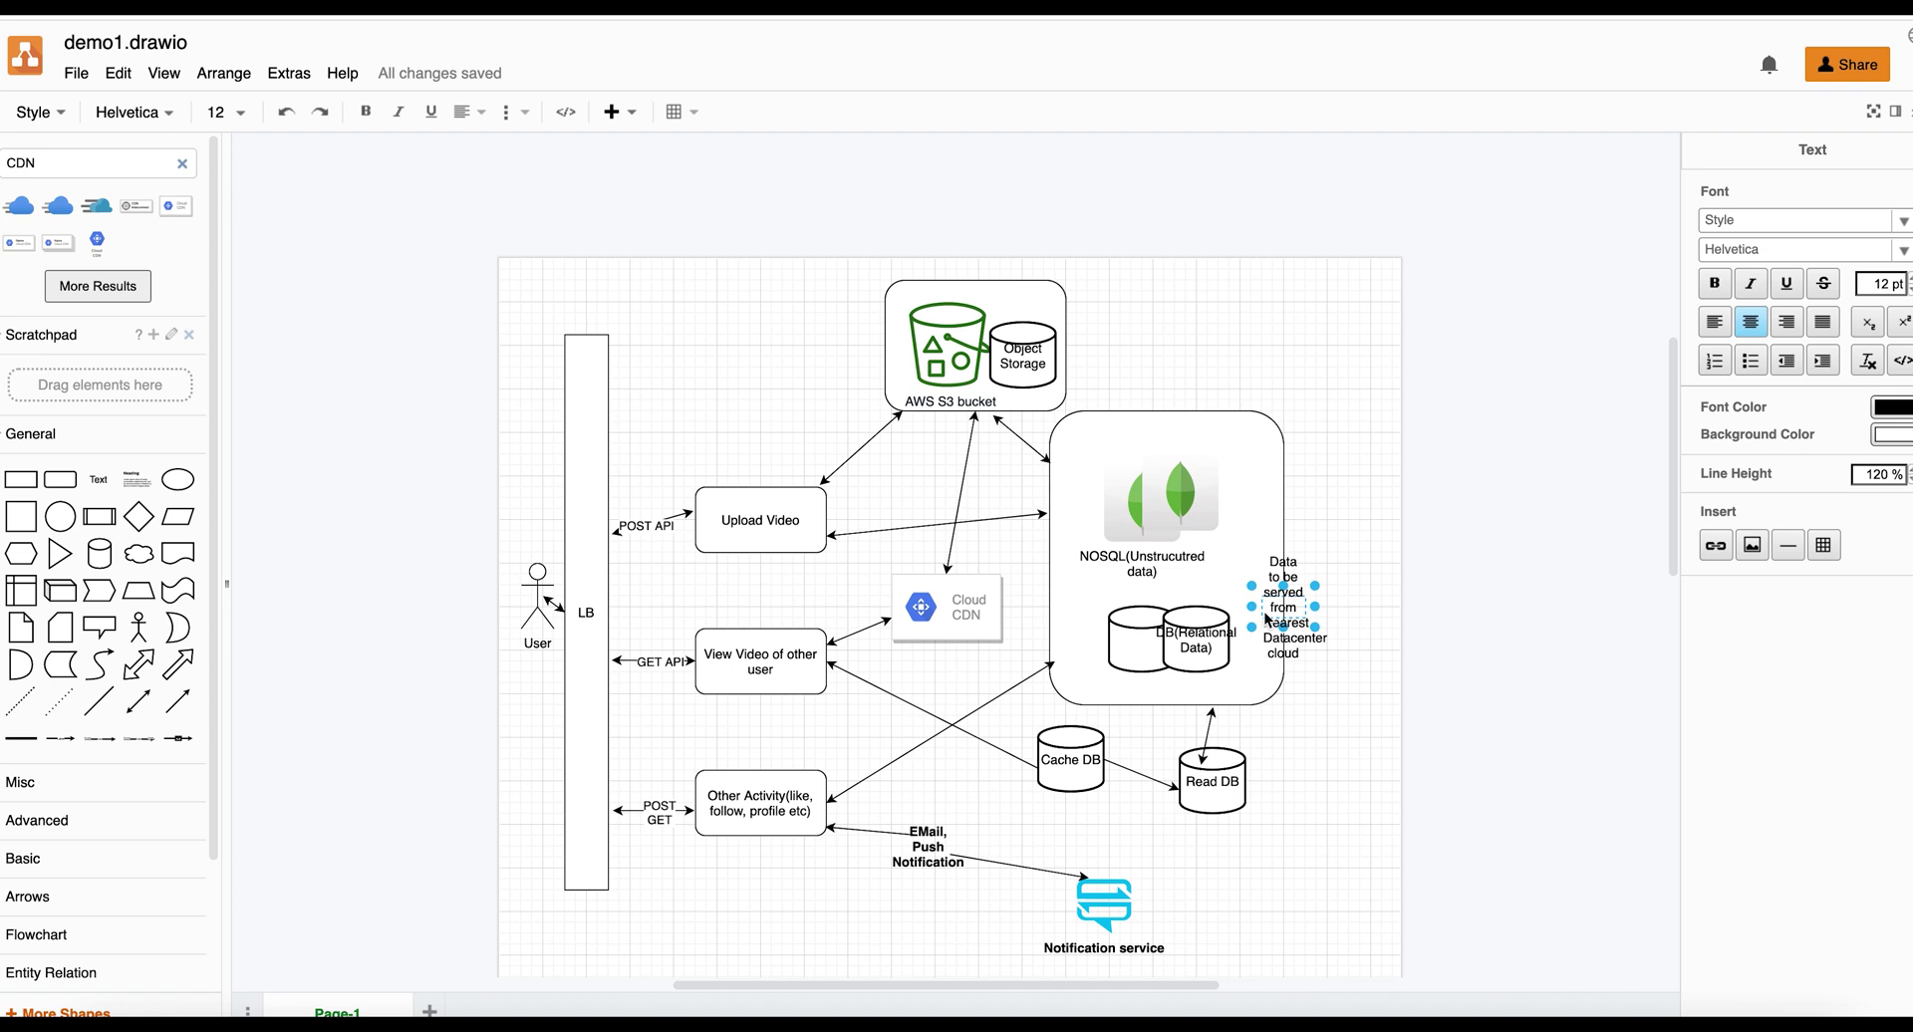
click(1313, 779)
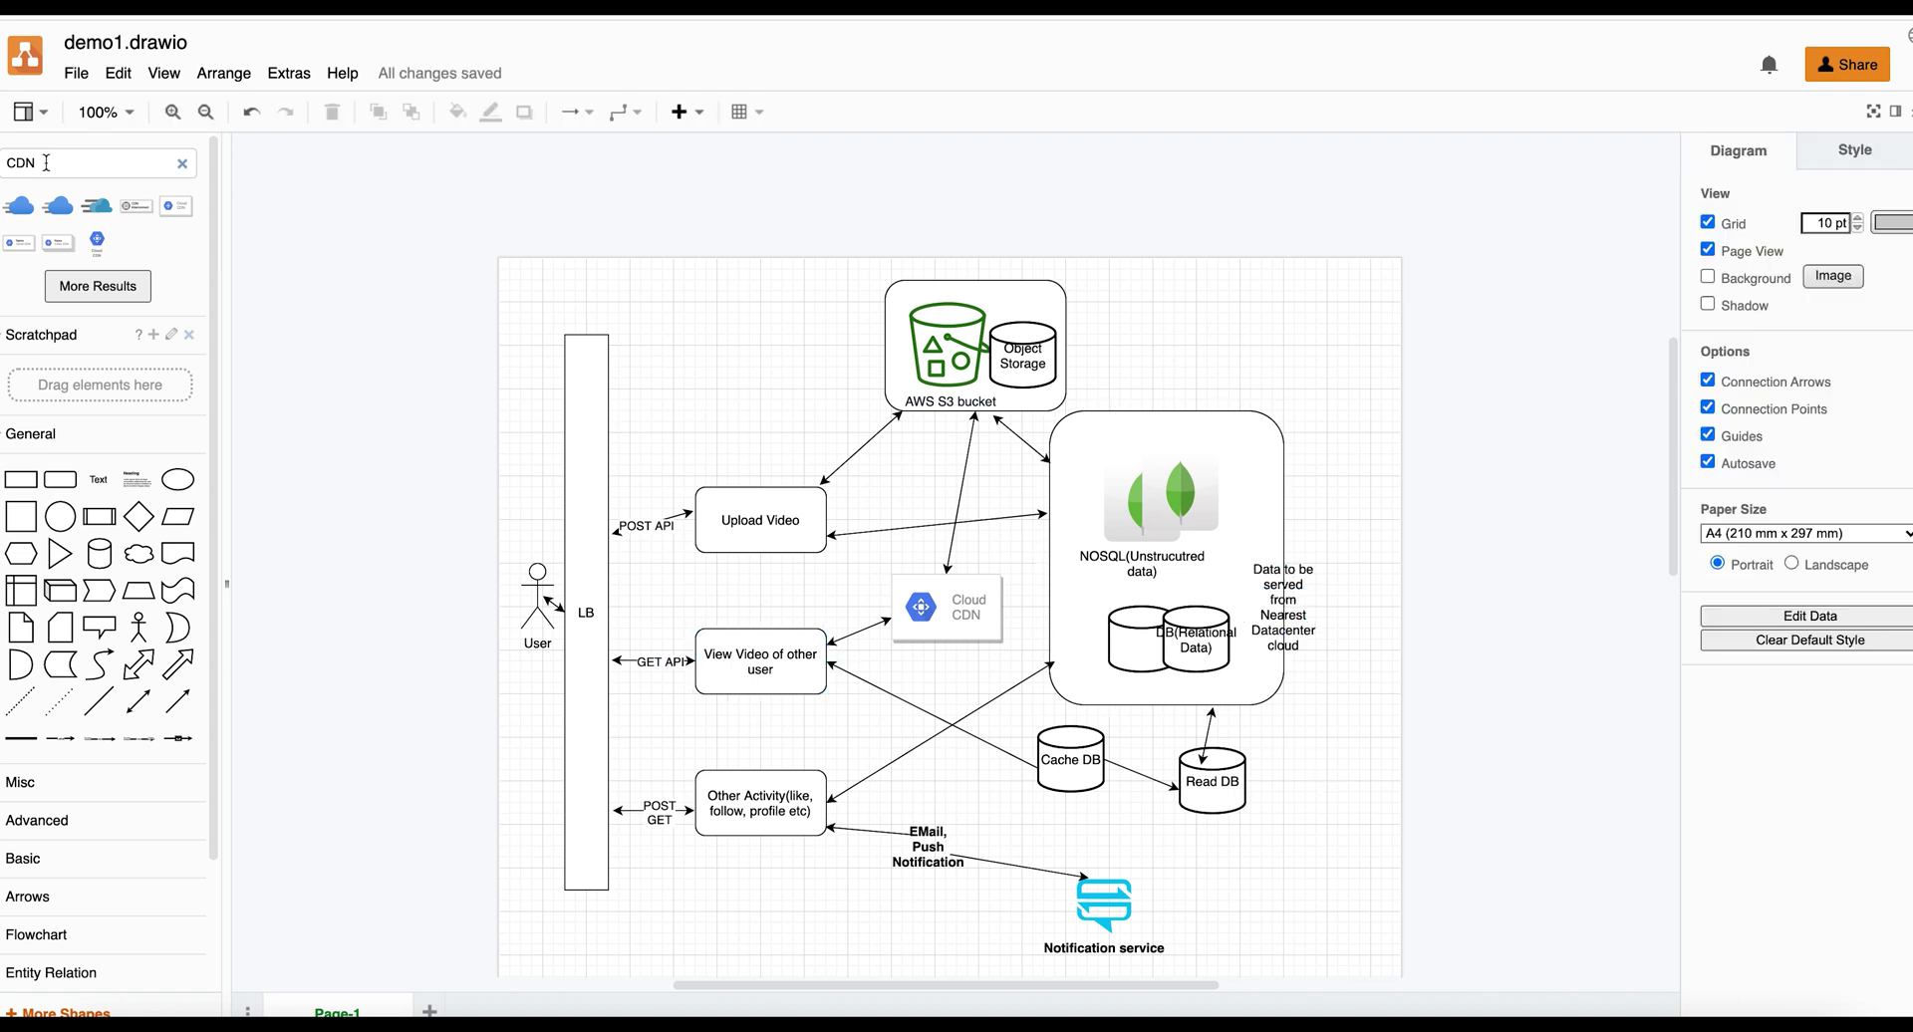
Step: Search the shape library for "hacker", add the white mask icon, shrink it and place it above and right of the database container
drag(46, 163, 7, 150)
text(hacke)
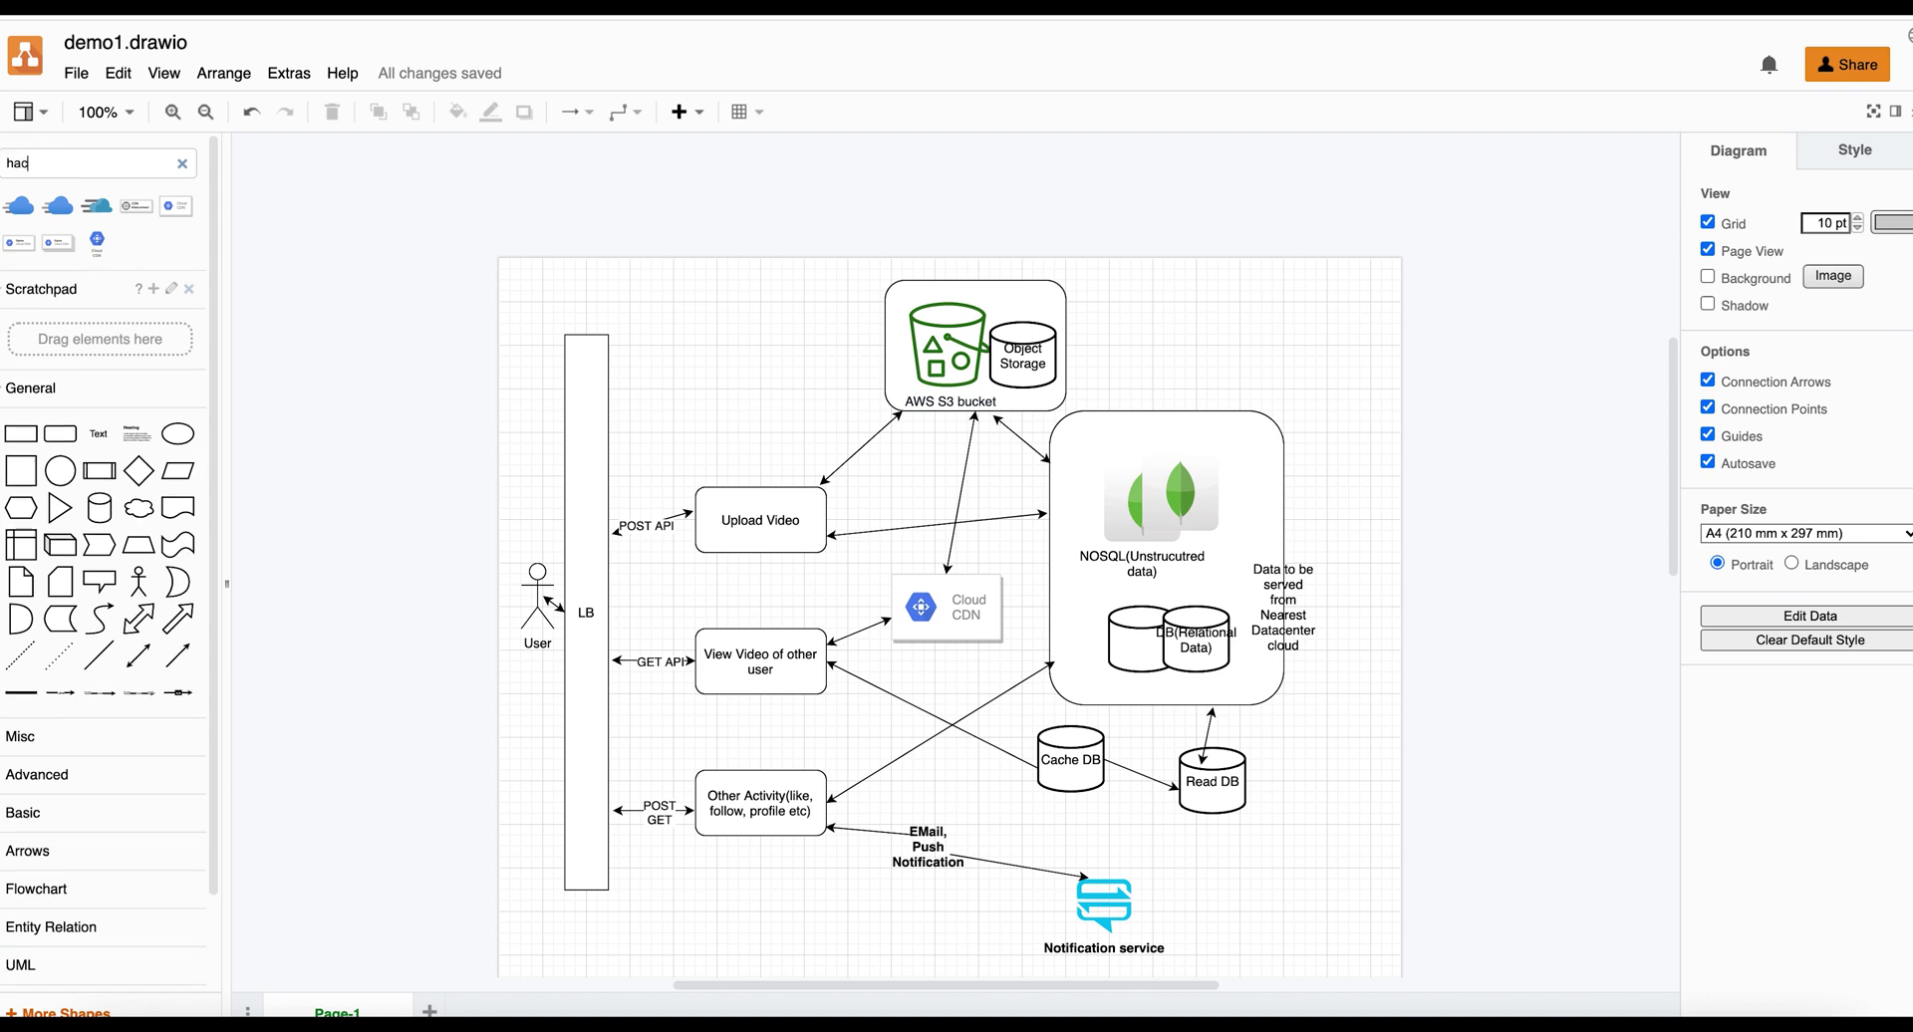
text(r)
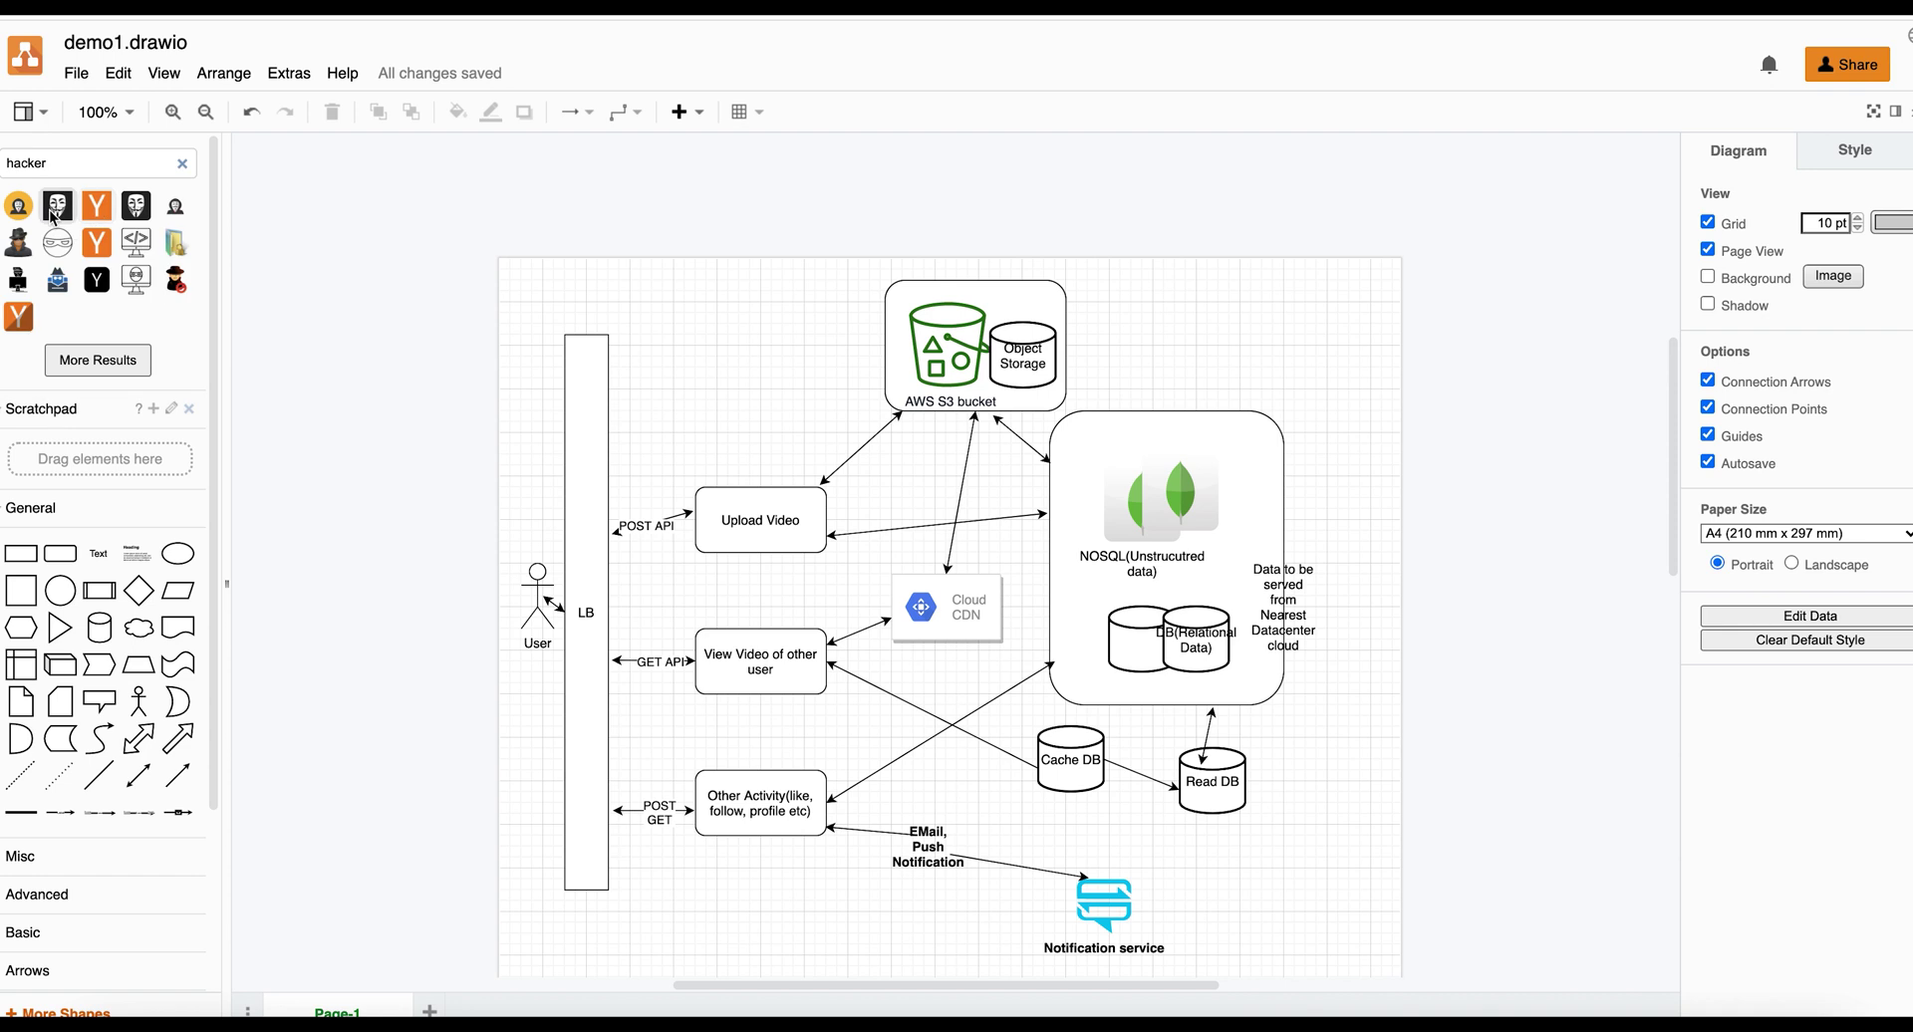
click(58, 205)
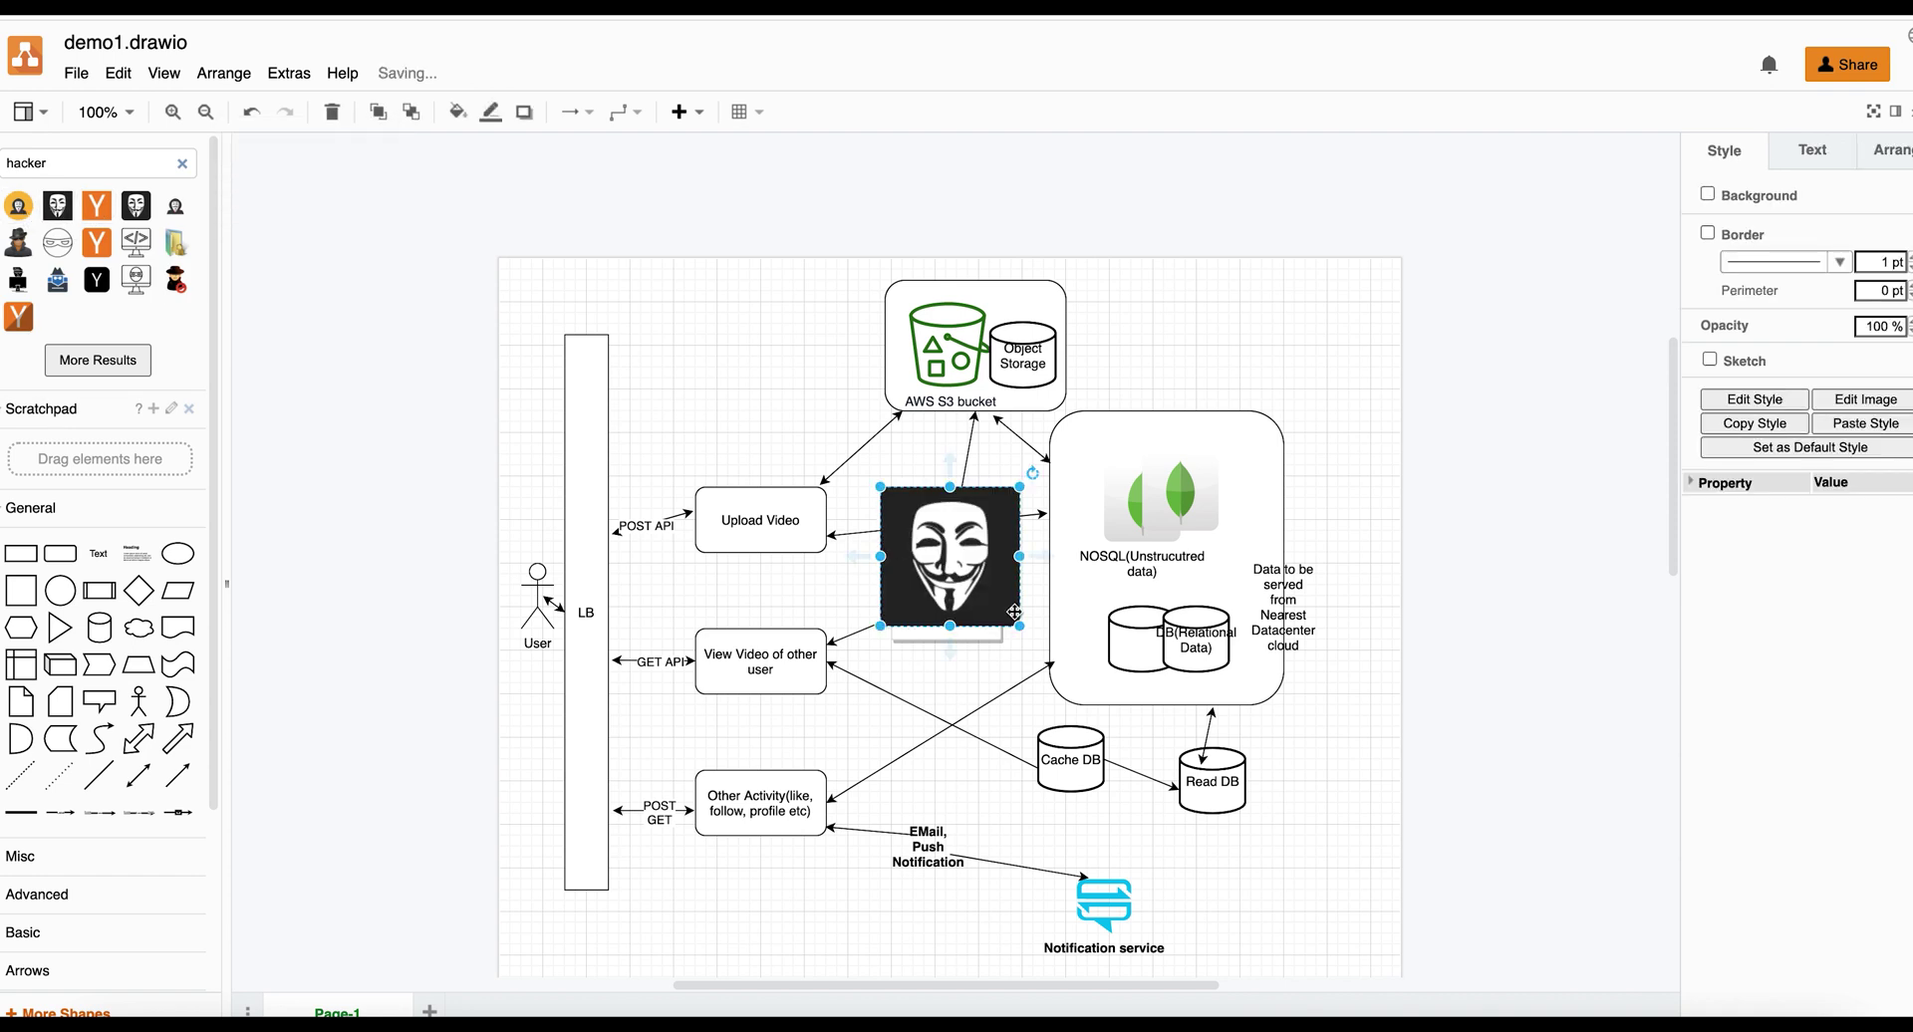
drag(1017, 625, 1302, 324)
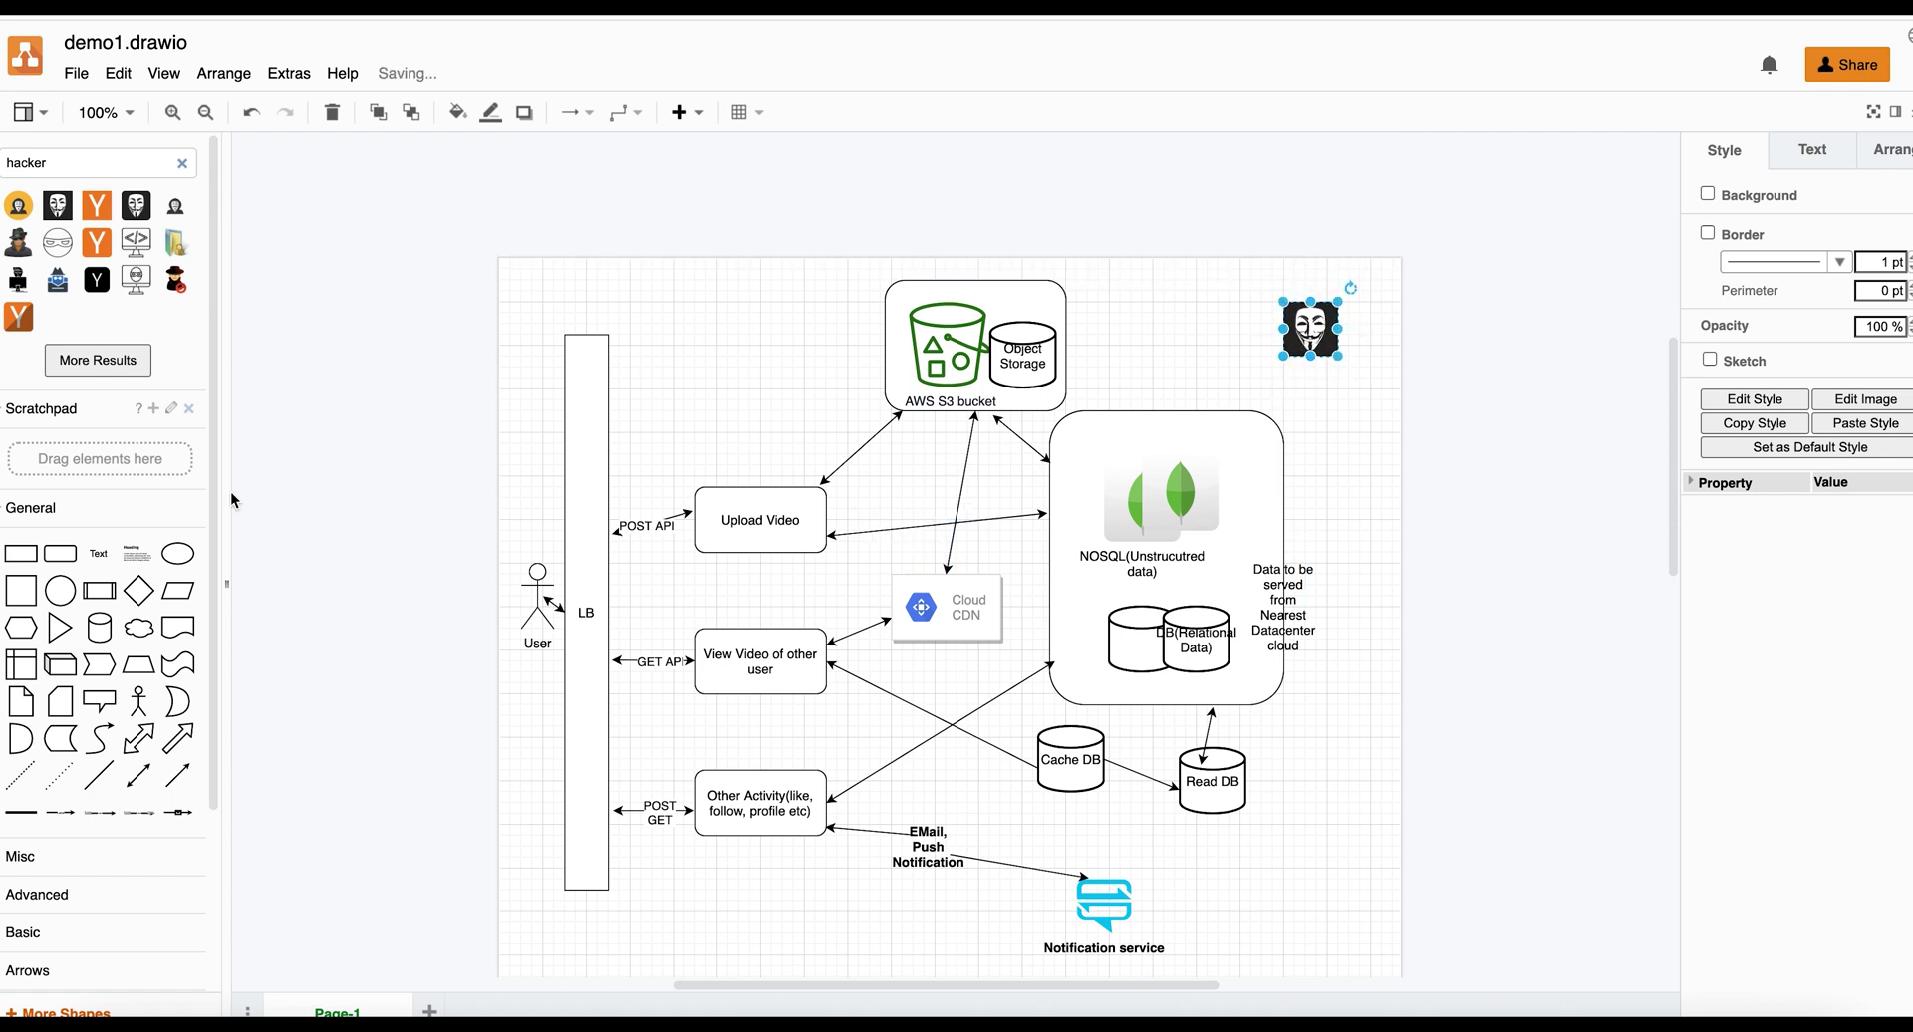
Step: Search the shape library for "not allowed" and place the red prohibition sign between the AWS S3 bucket box and the hacker icon
double_click(52, 161)
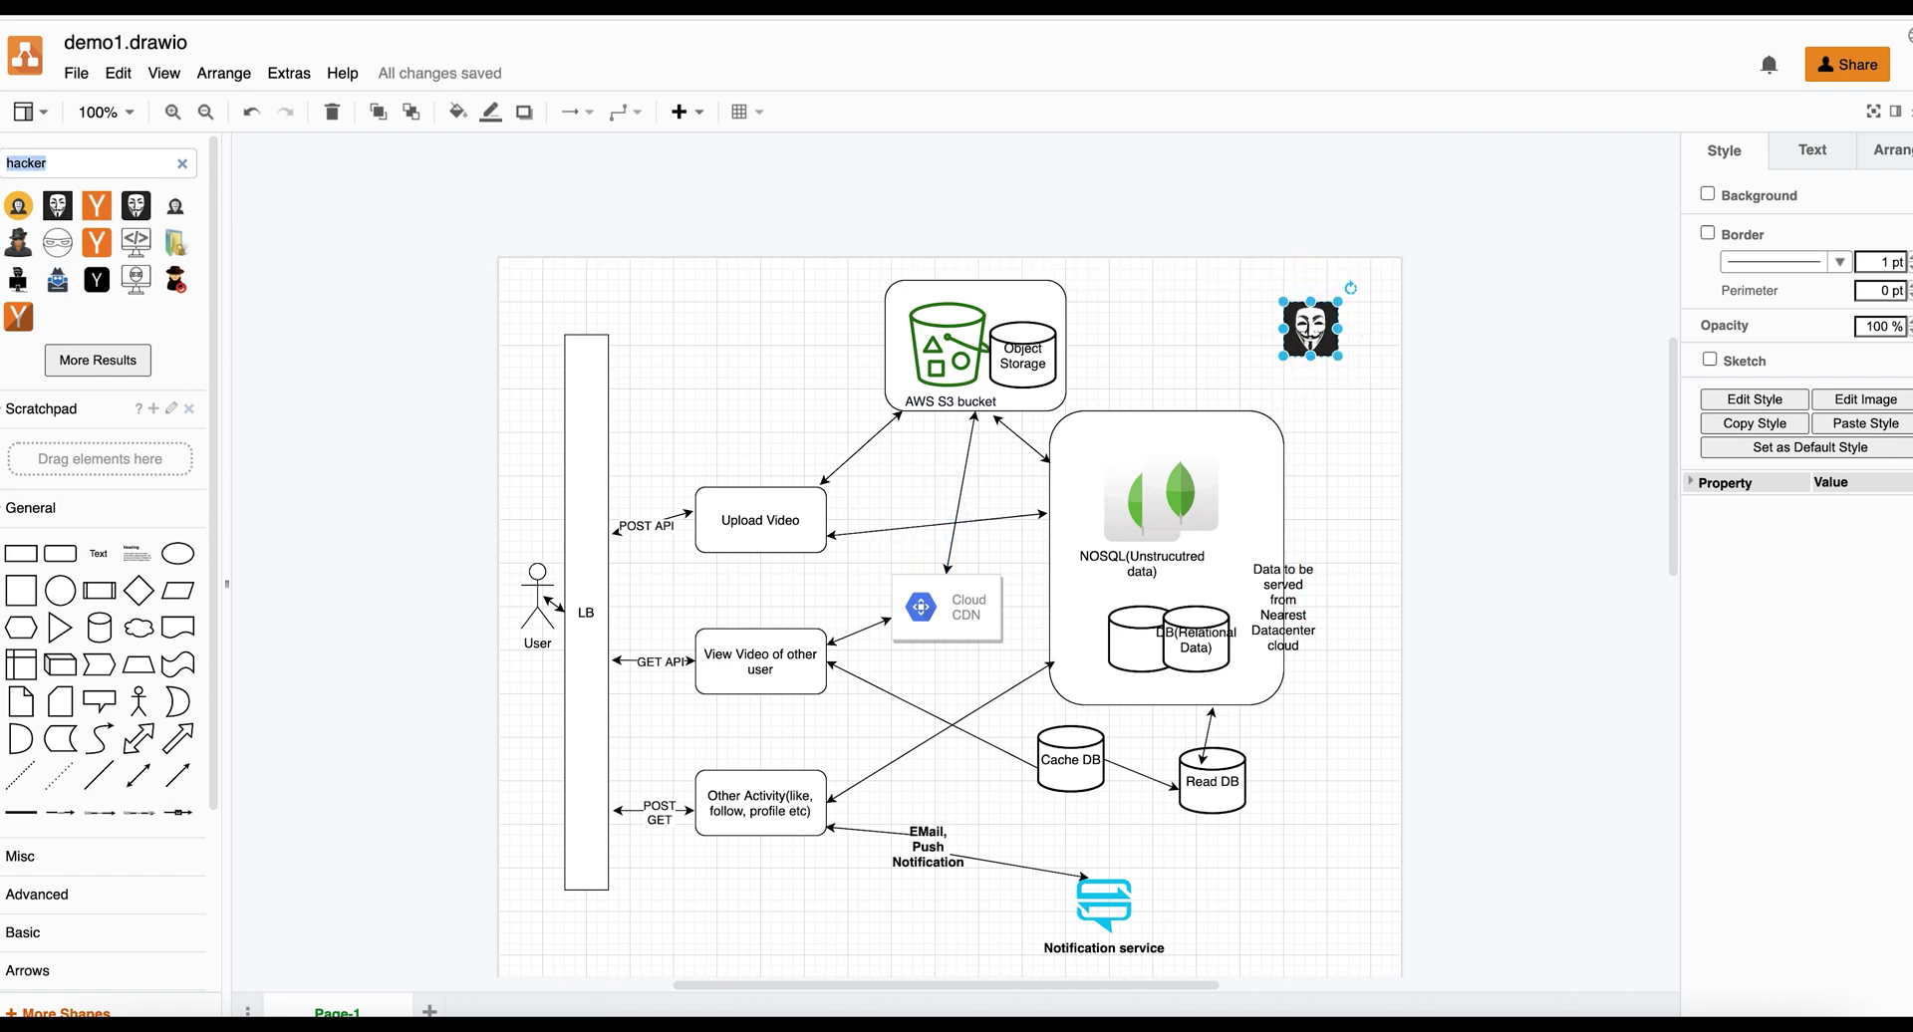
text(not)
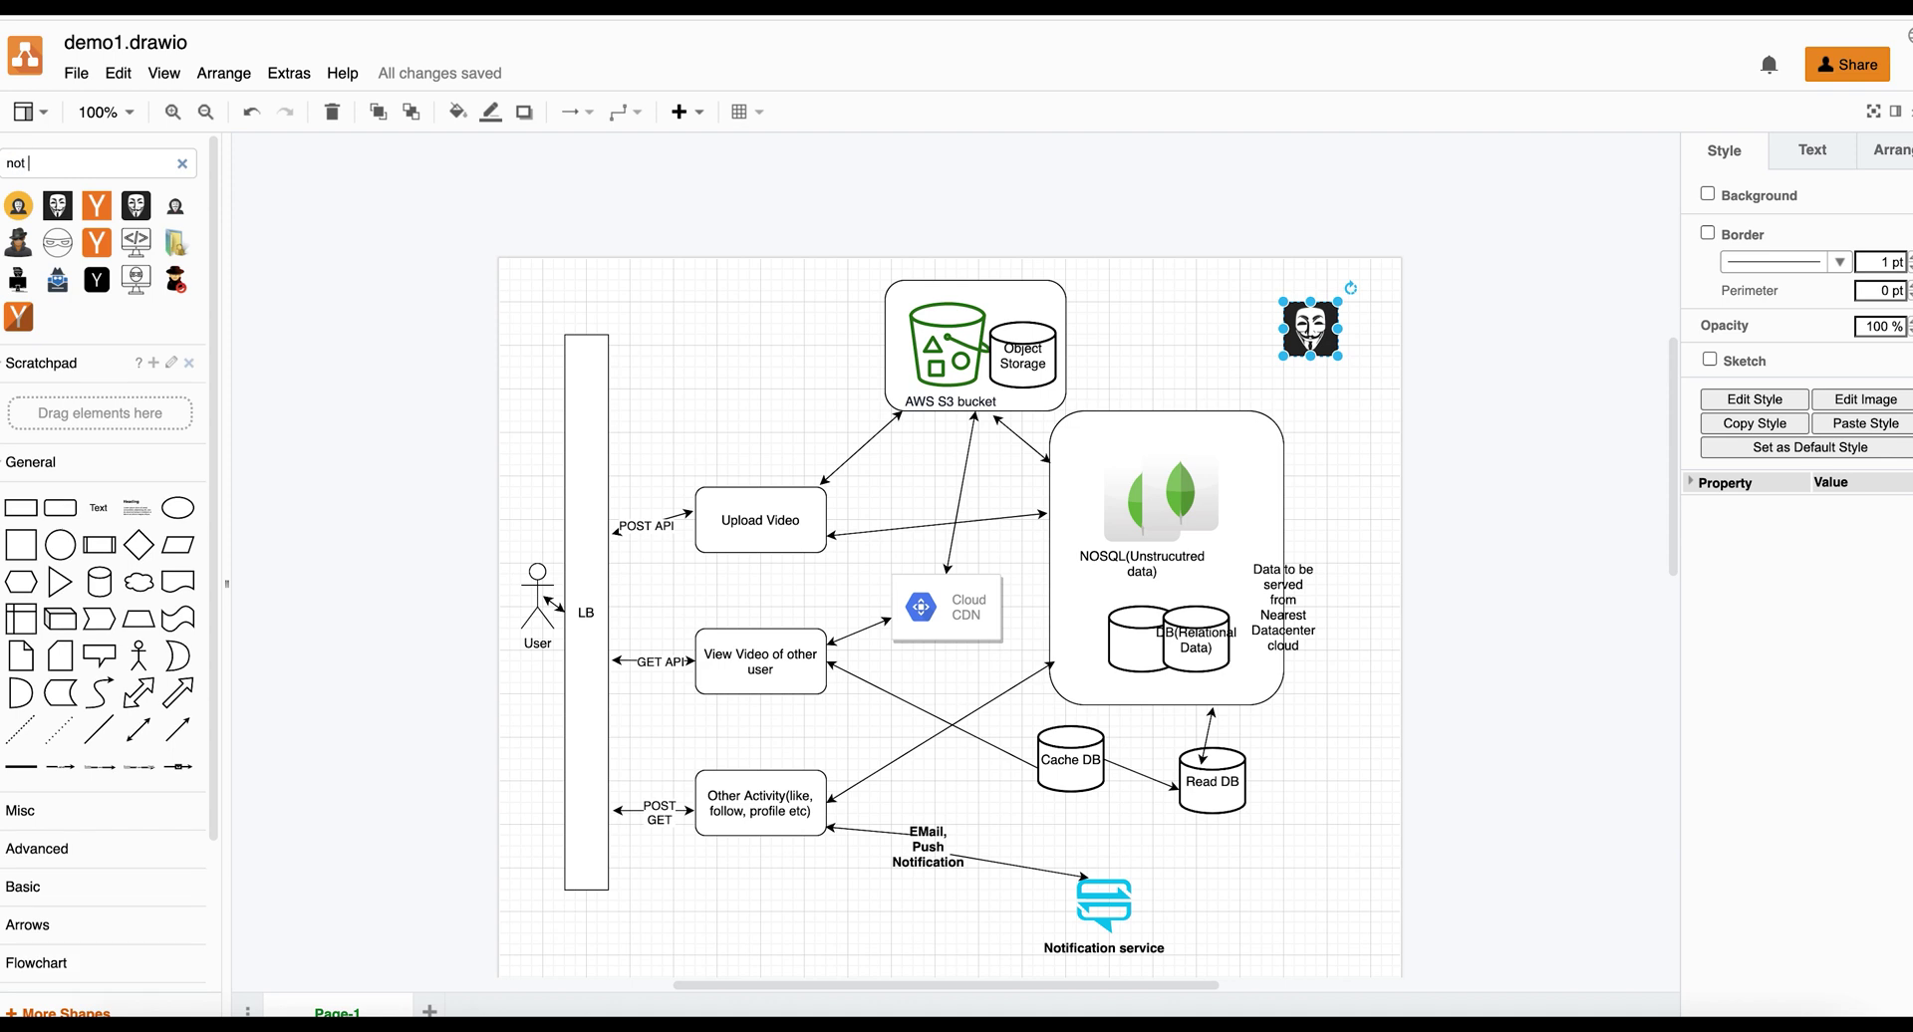
text( allowed)
key(Return)
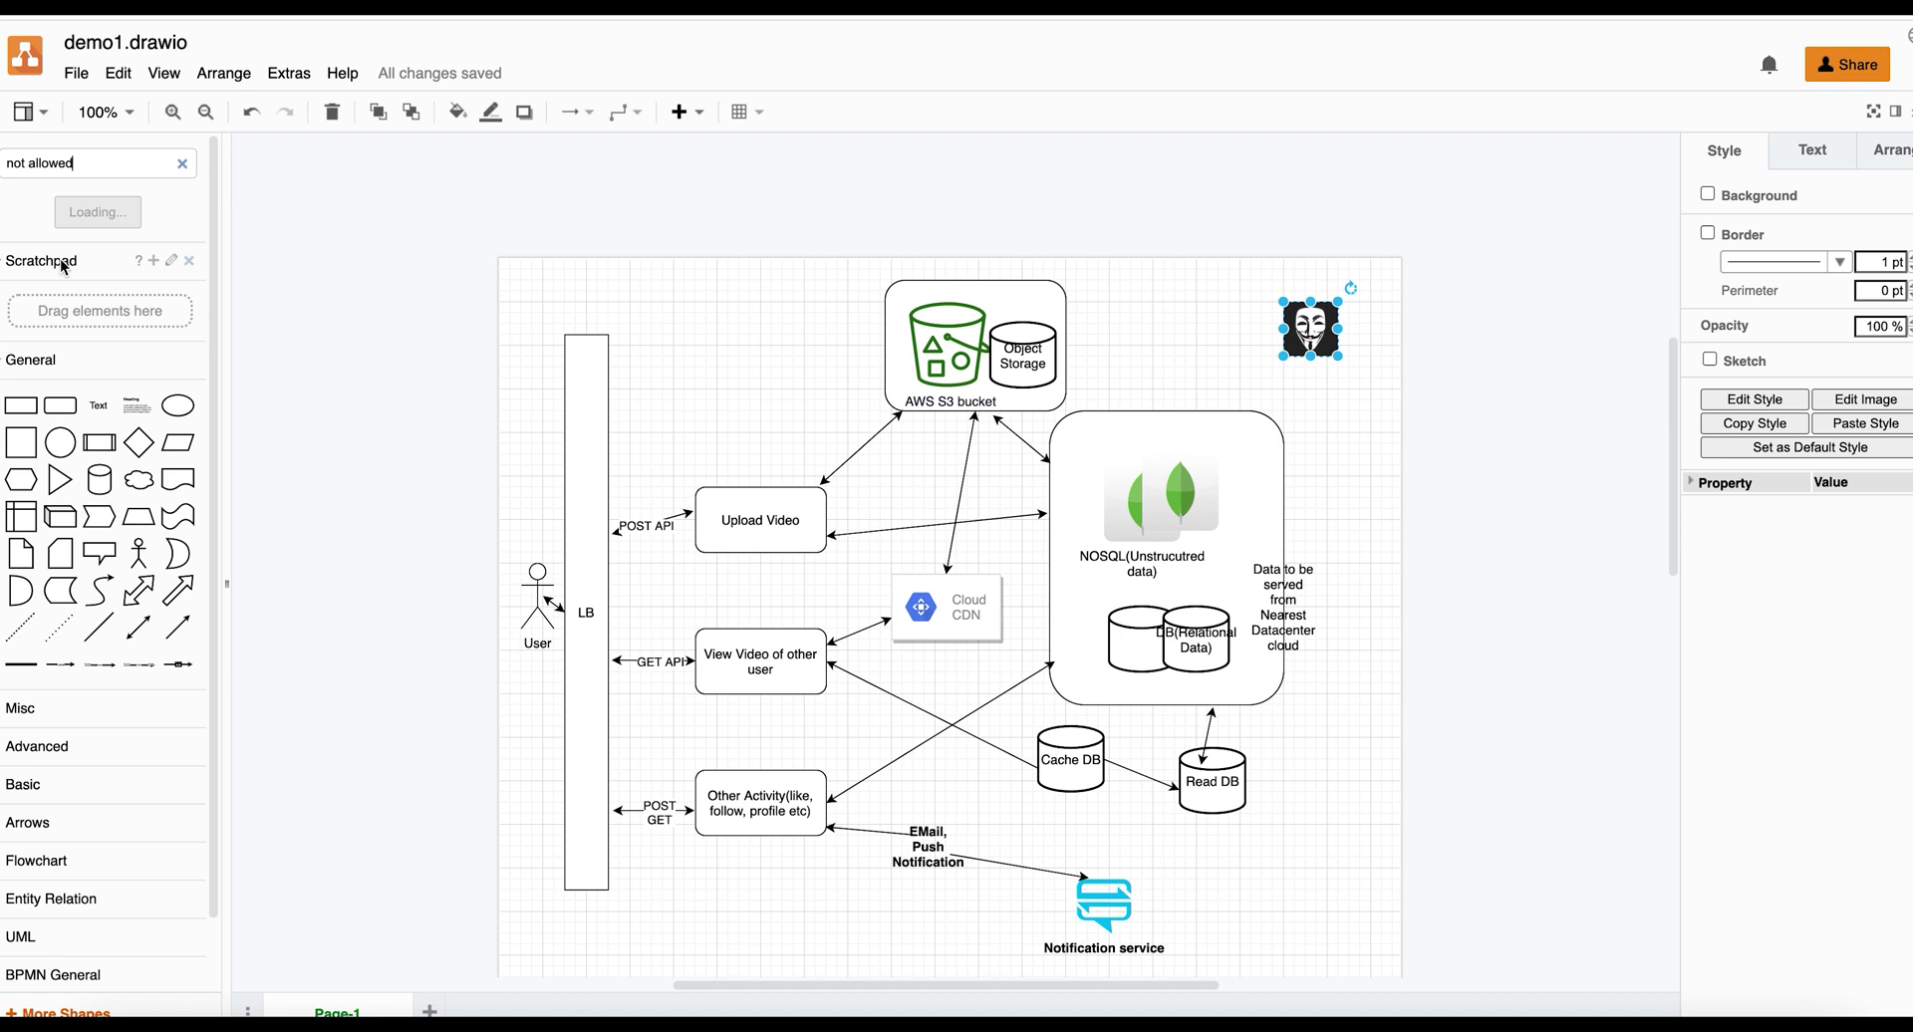
click(28, 210)
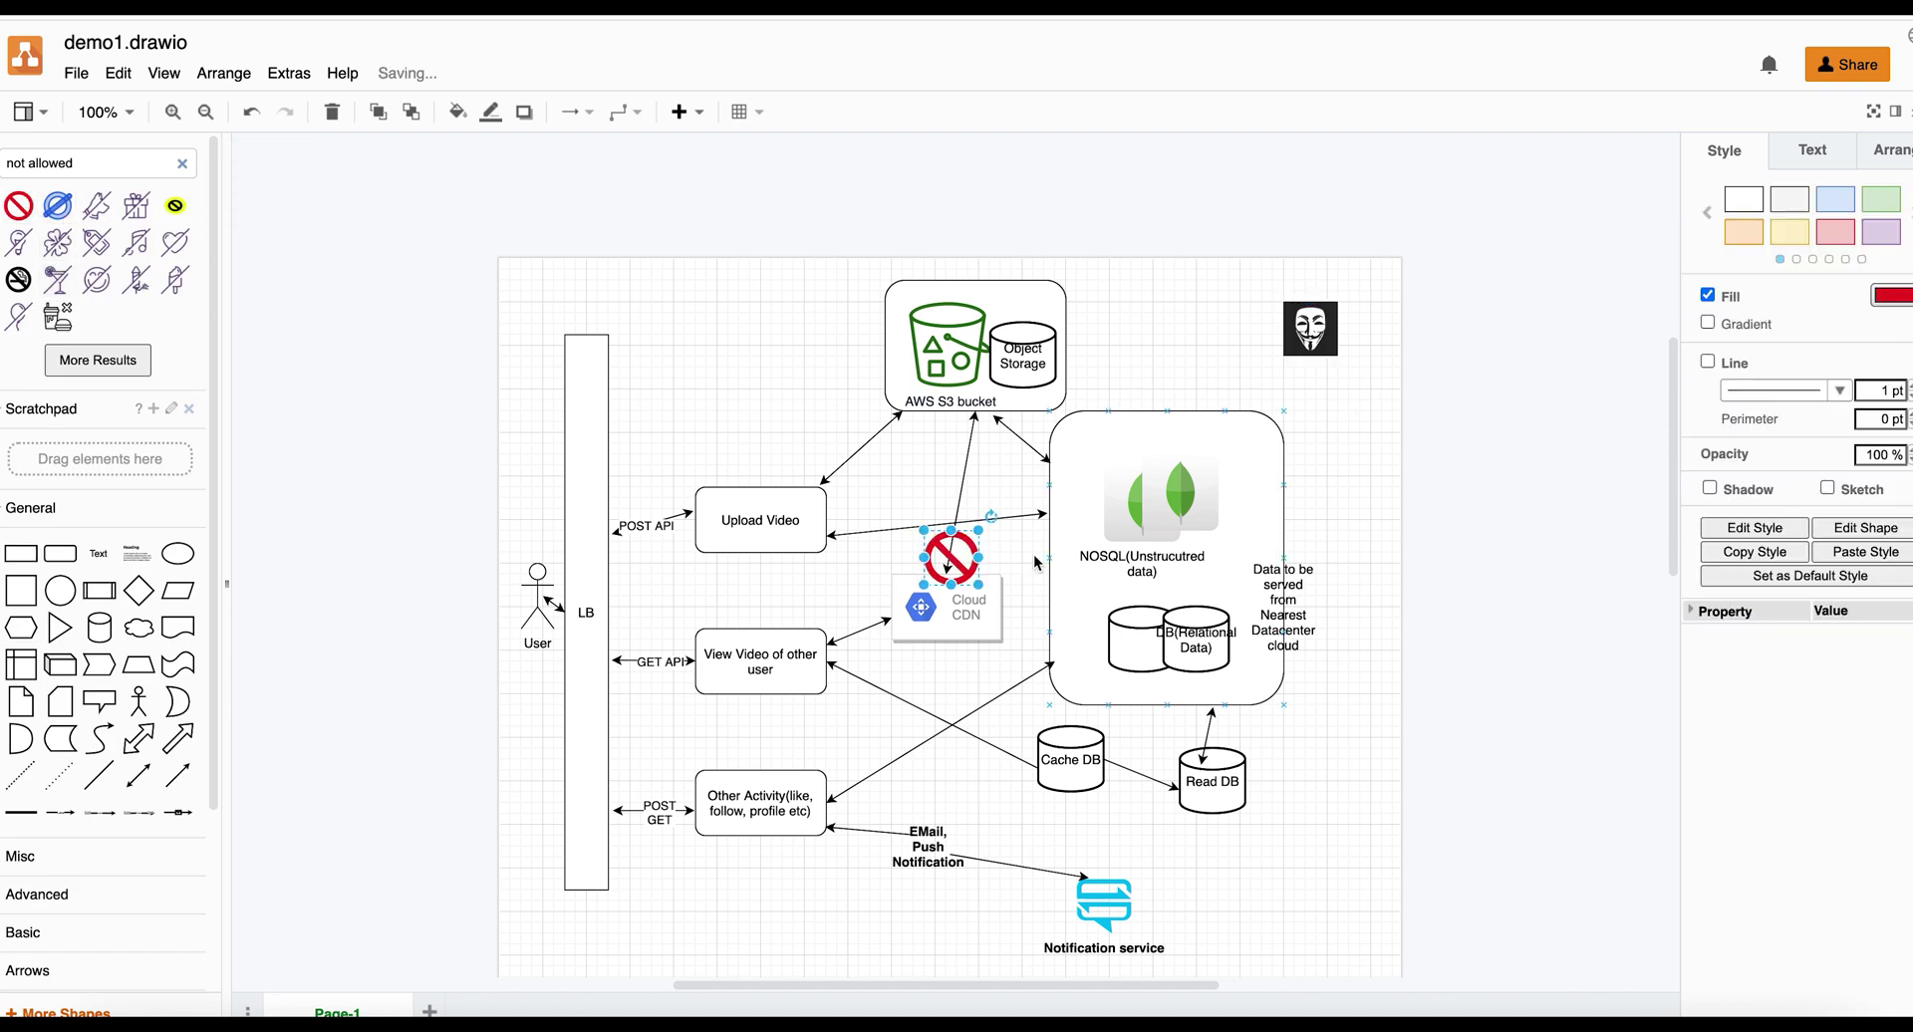
drag(964, 554, 1180, 319)
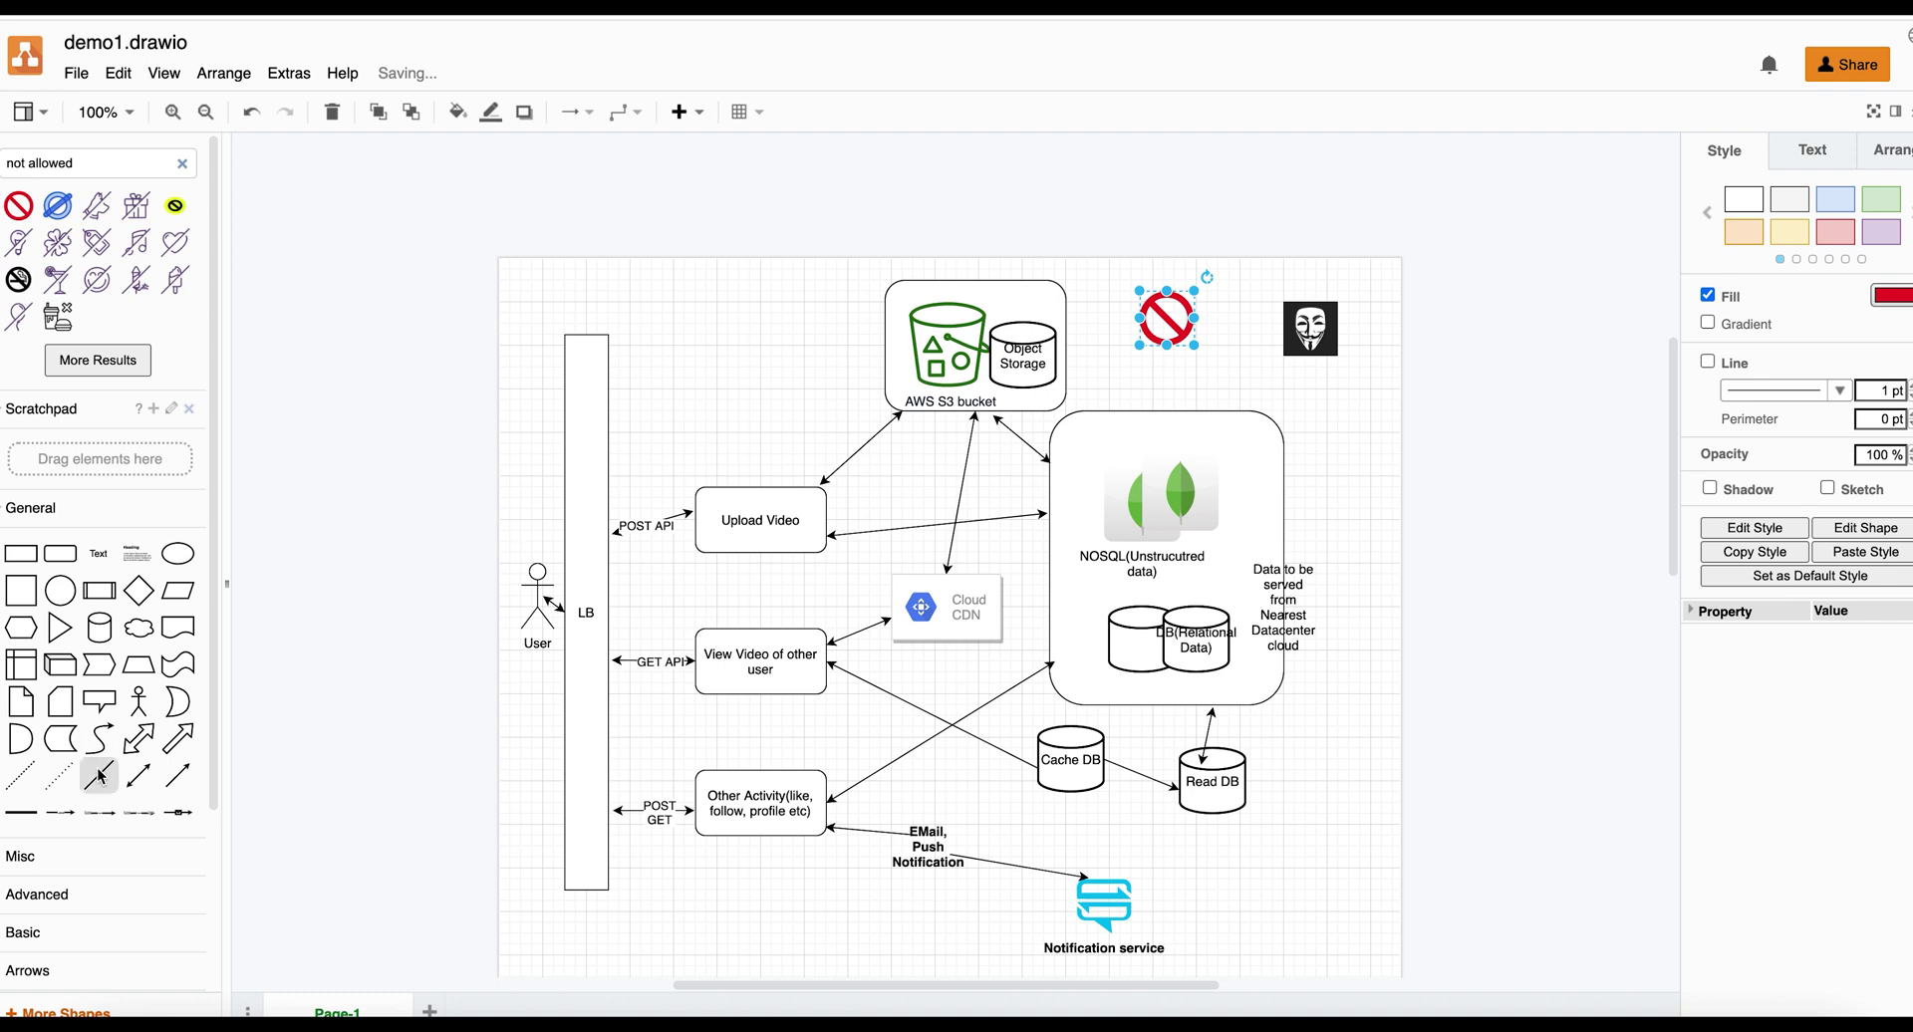
Step: Connect the prohibition sign to the AWS S3 bucket box with a double-headed arrow and to the database container with another arrow
click(177, 775)
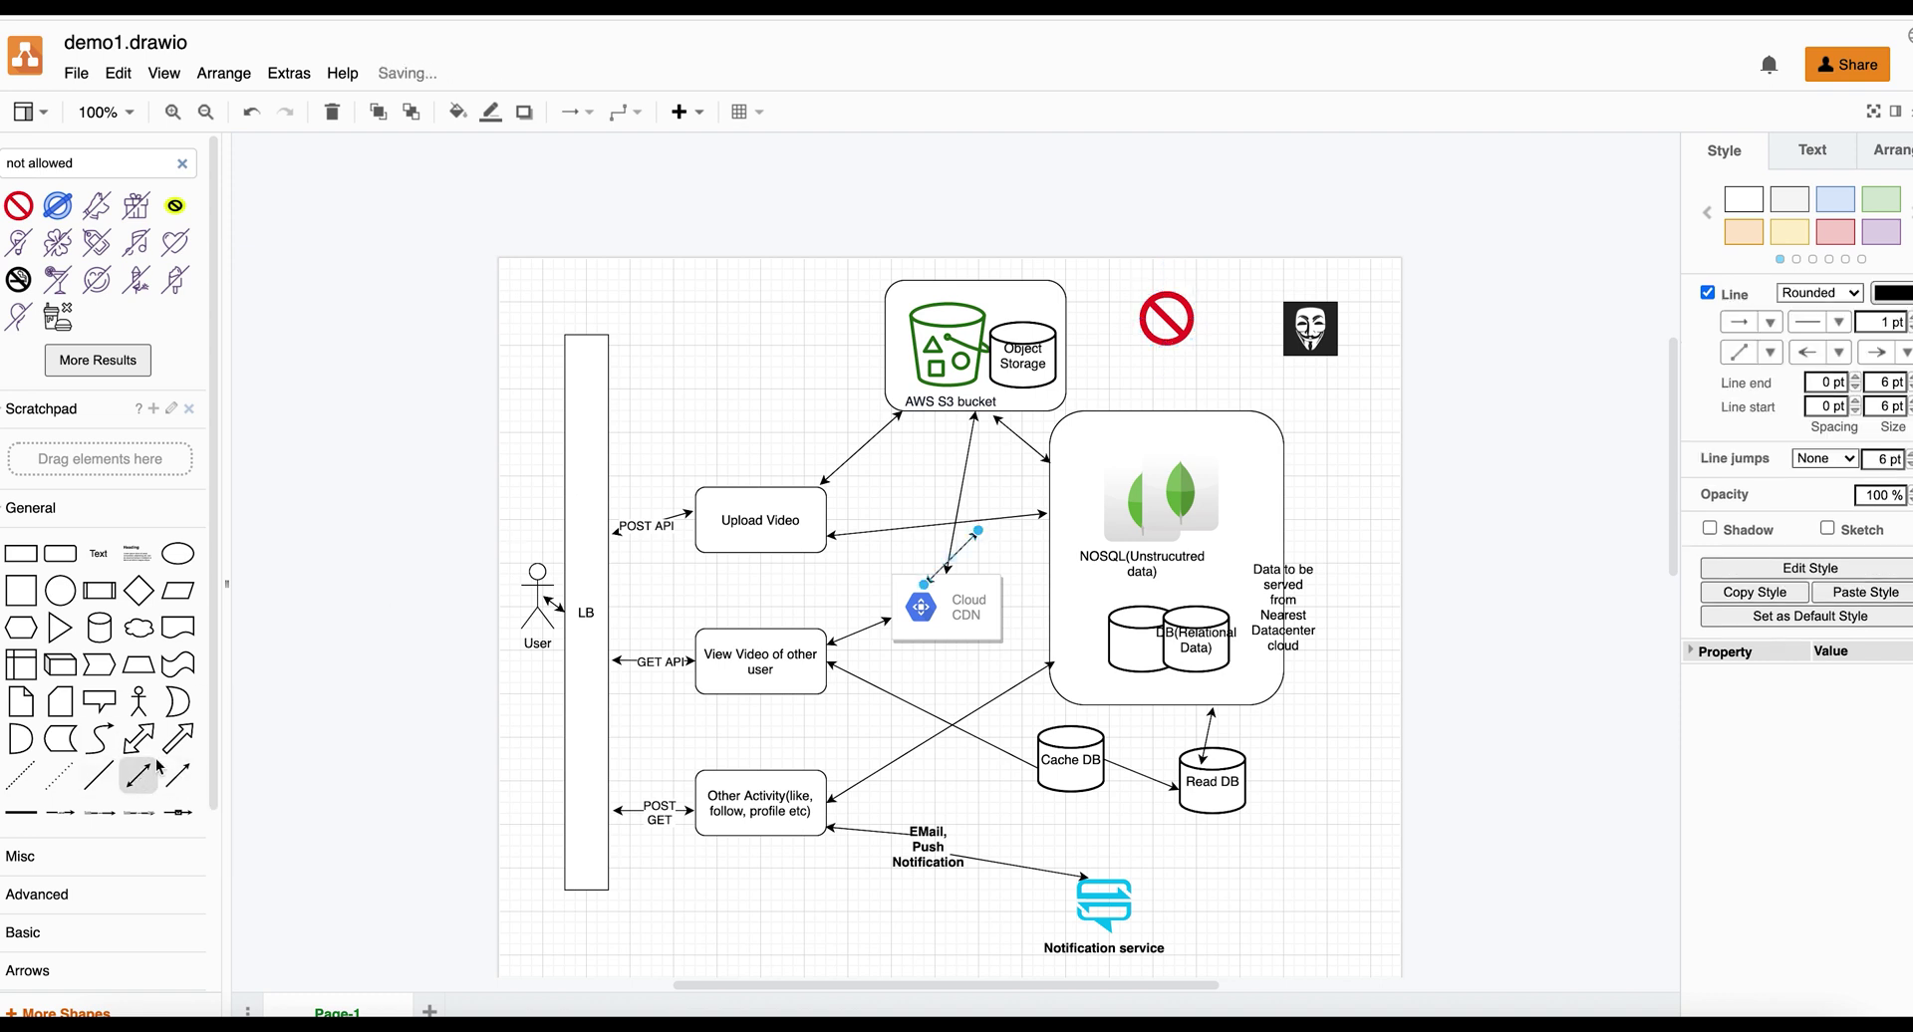
drag(961, 546, 1139, 321)
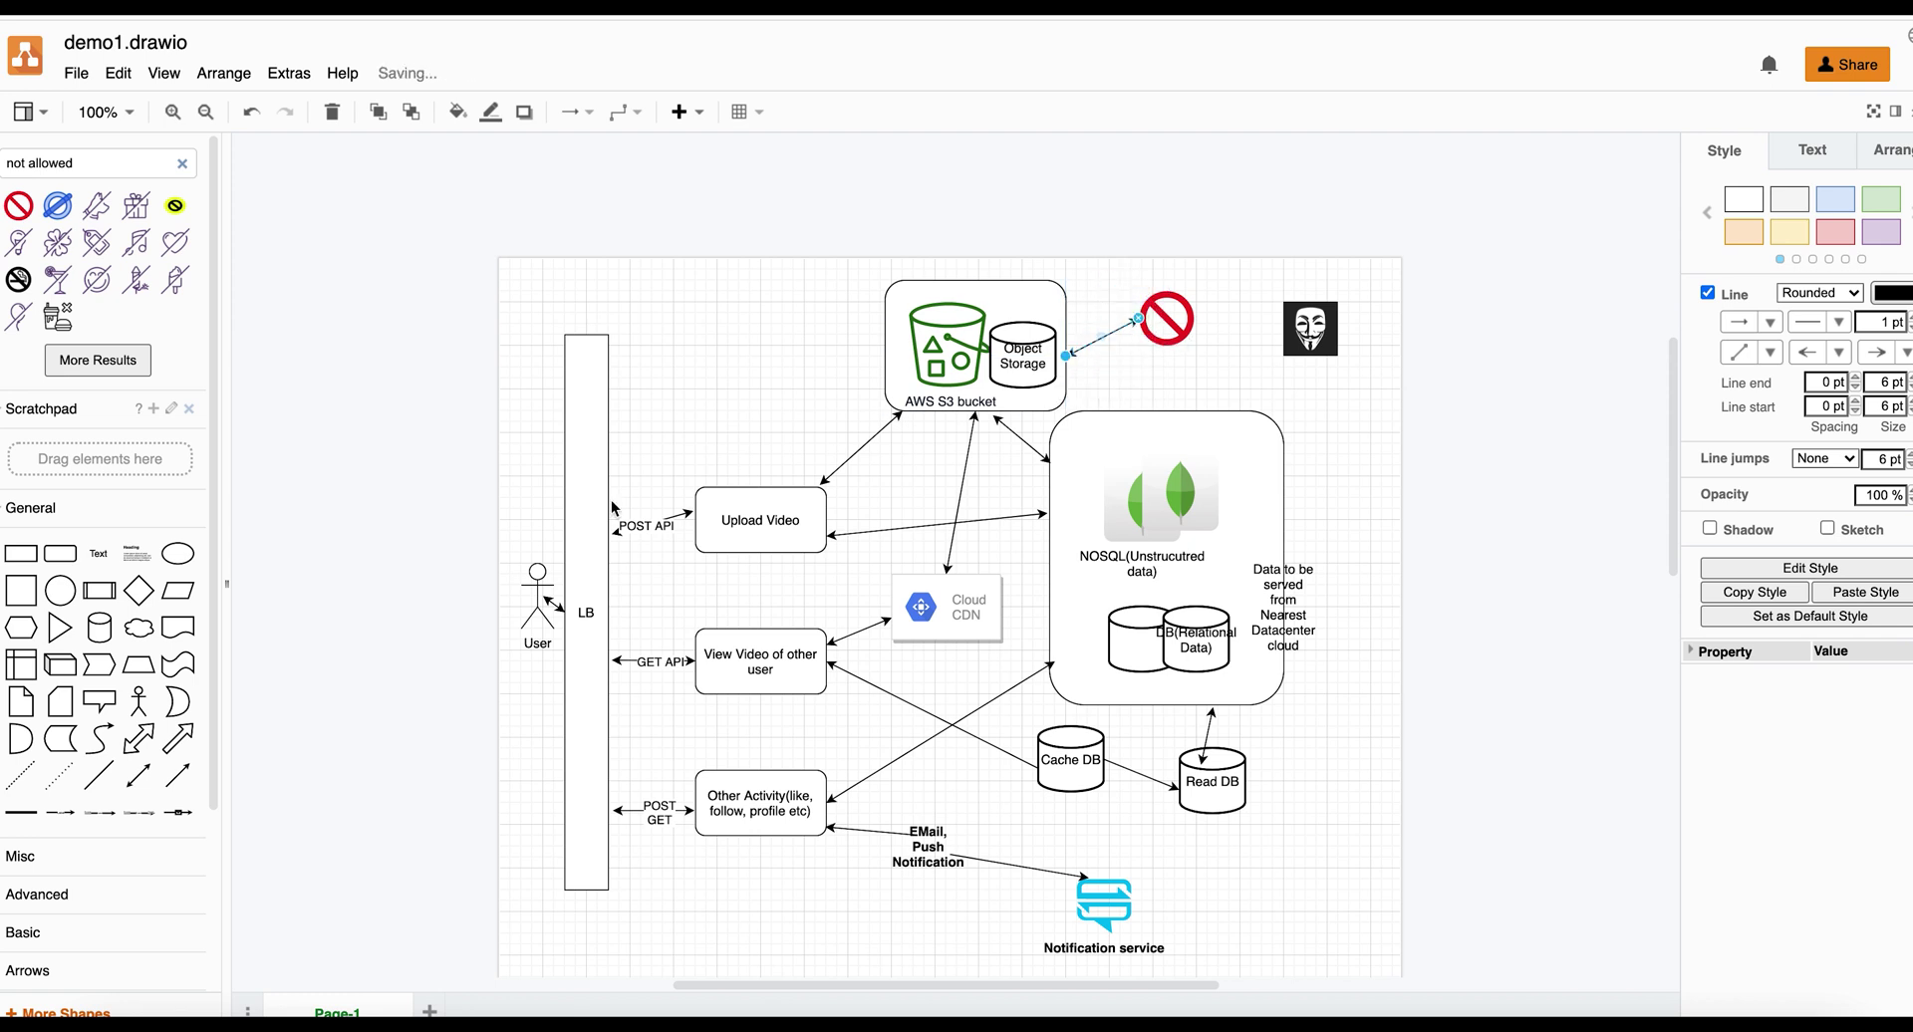
drag(1069, 363, 1162, 400)
click(1162, 307)
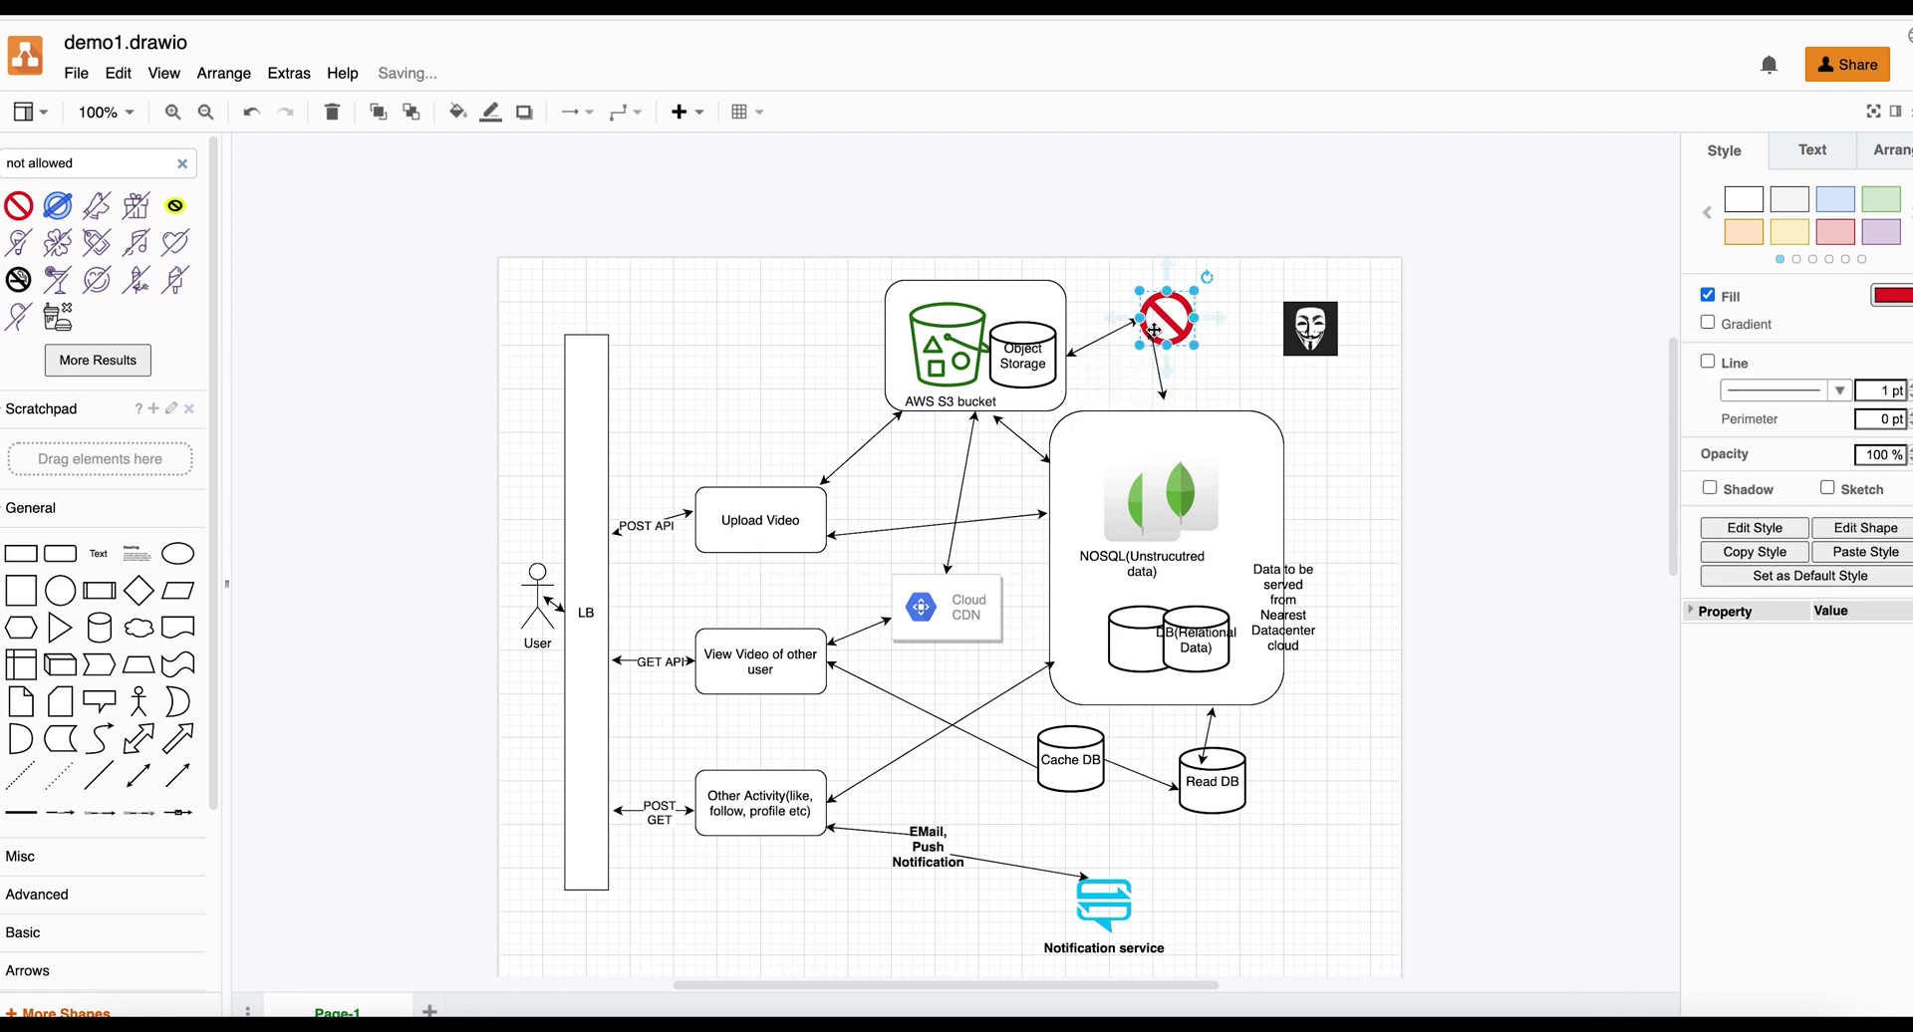
Step: Connect the prohibition sign to the hacker icon with a double-headed arrow and label the icon "HAcker" with "Unauthorised user" on a second line
click(138, 775)
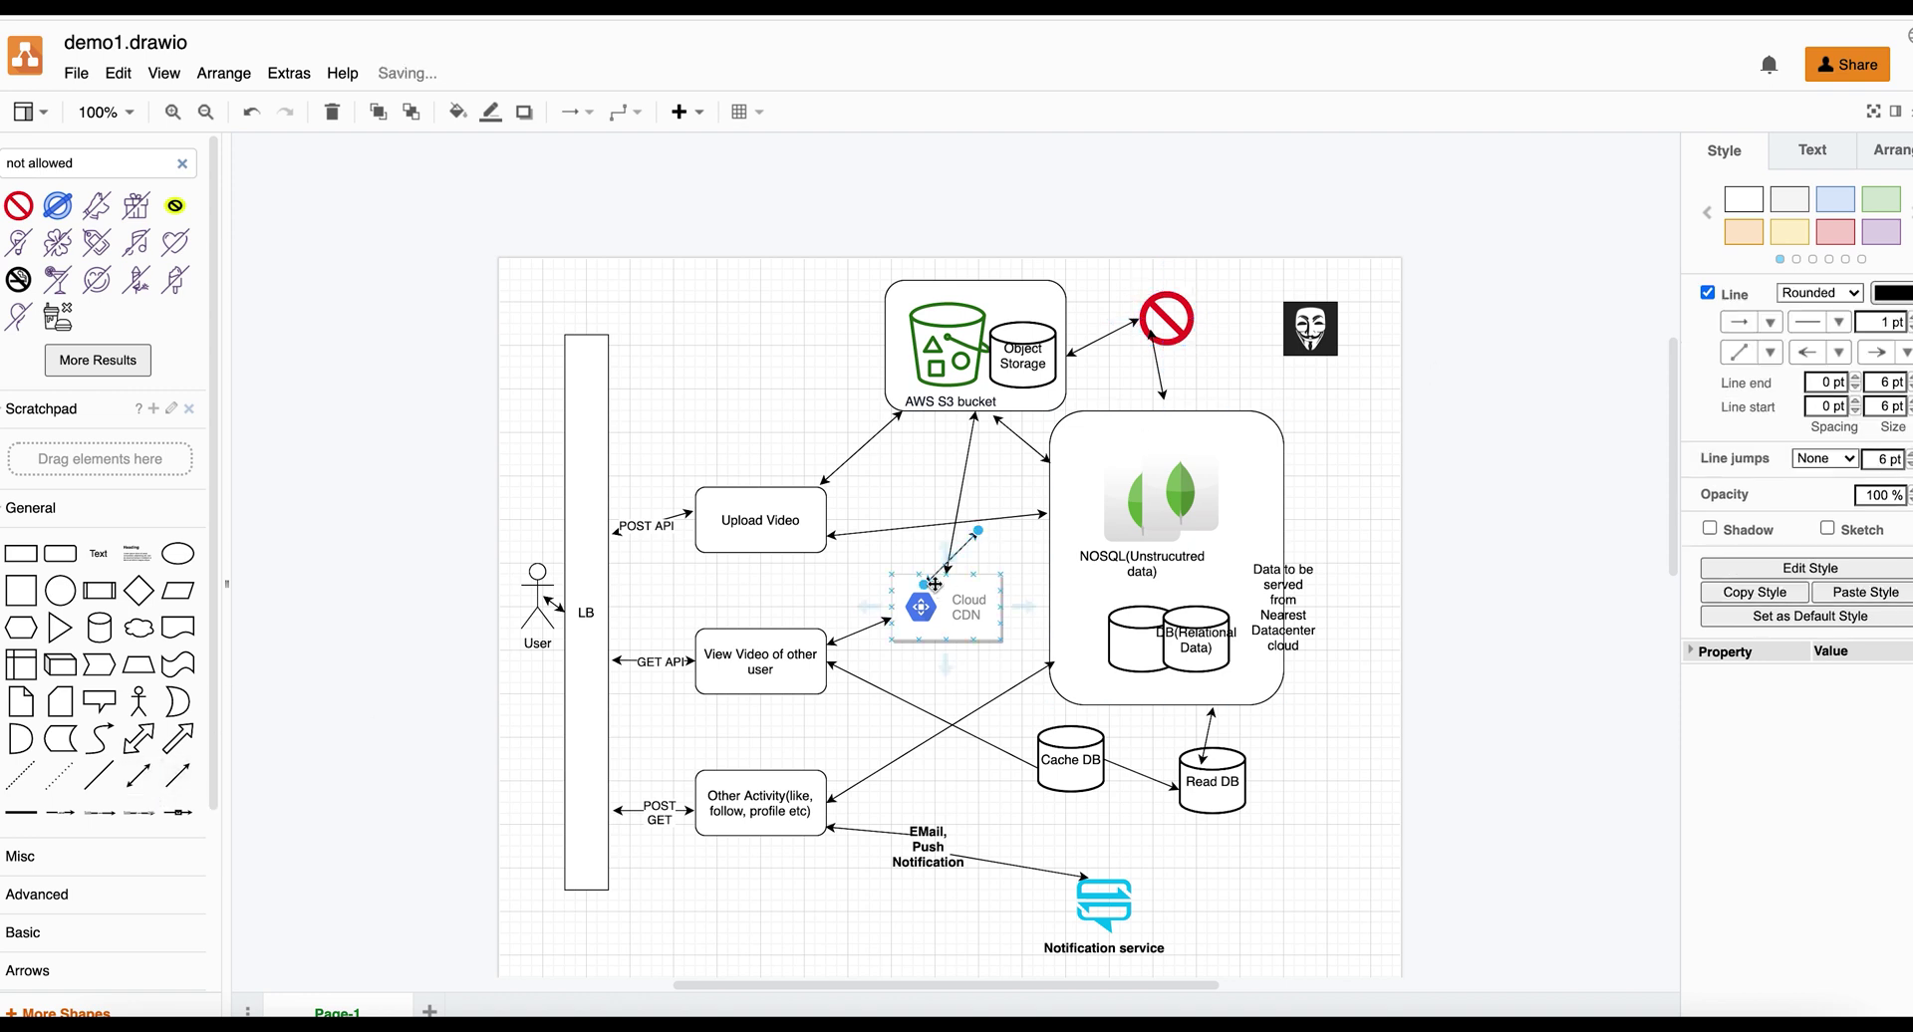
drag(965, 548, 1196, 329)
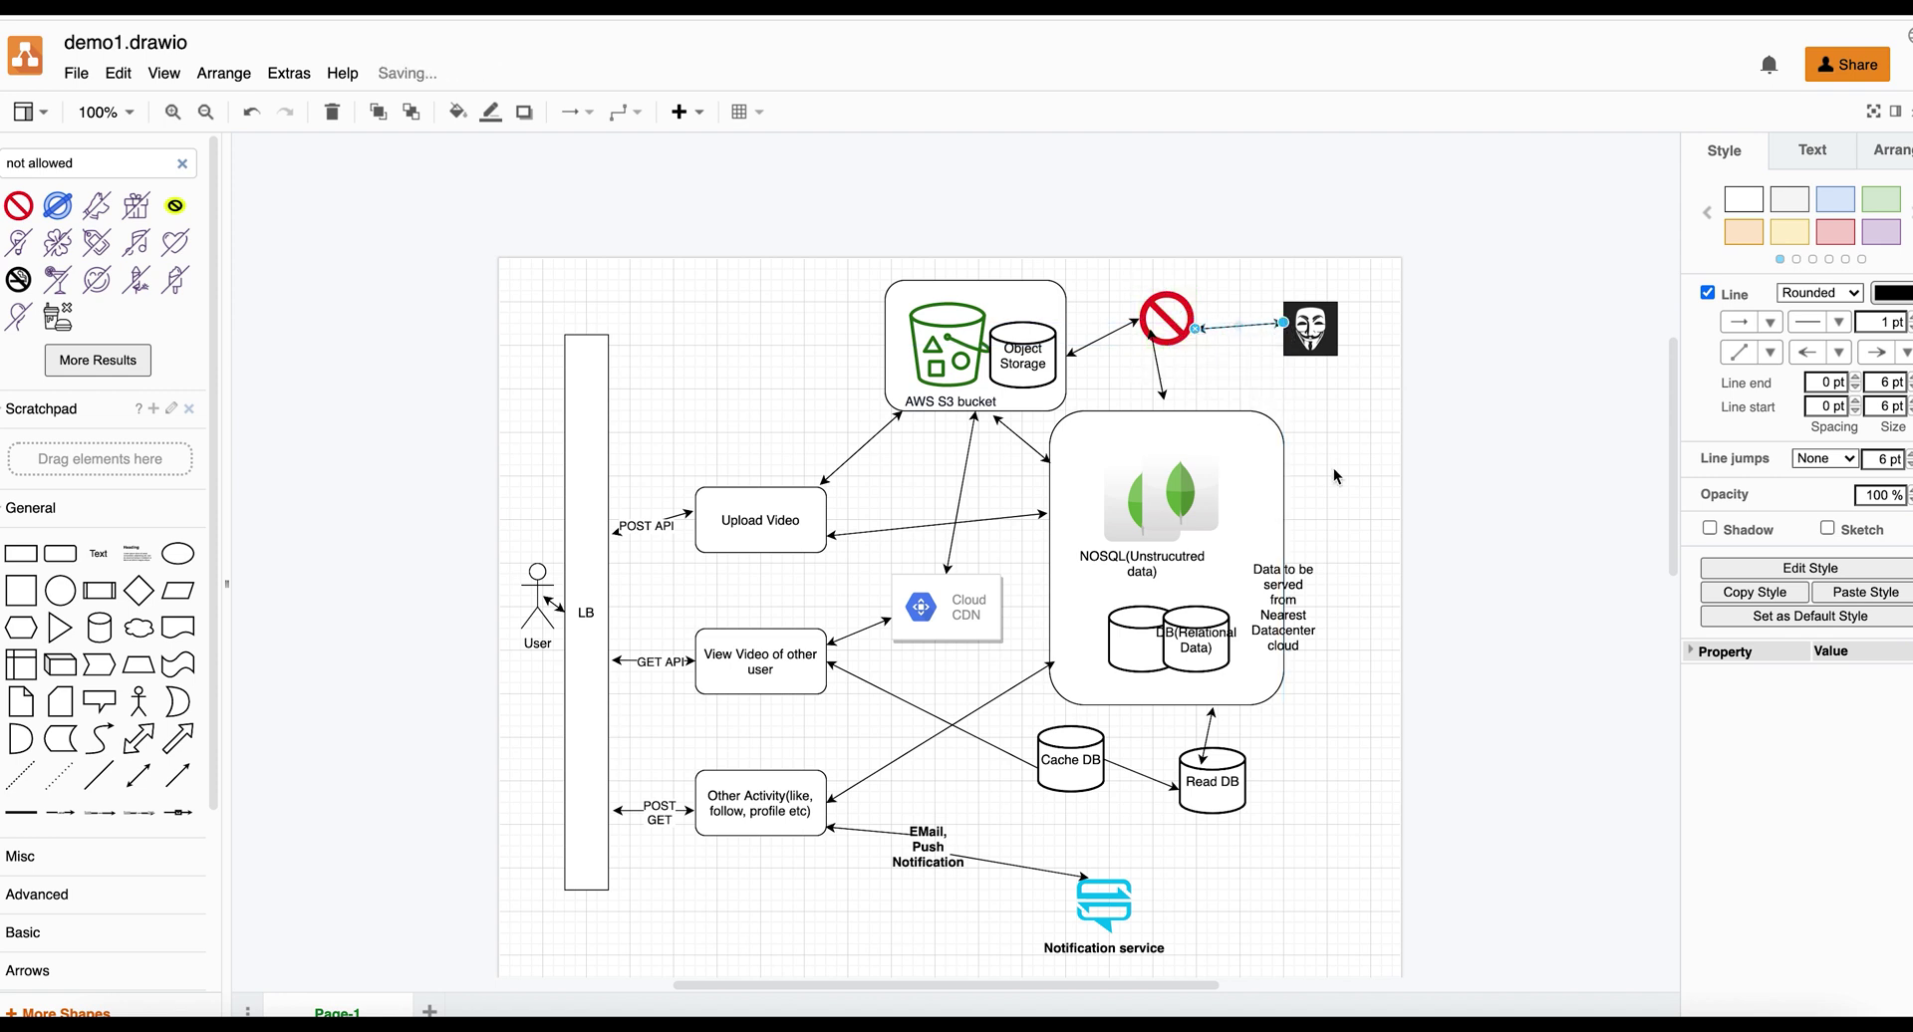
double_click(1317, 342)
text(HAcker)
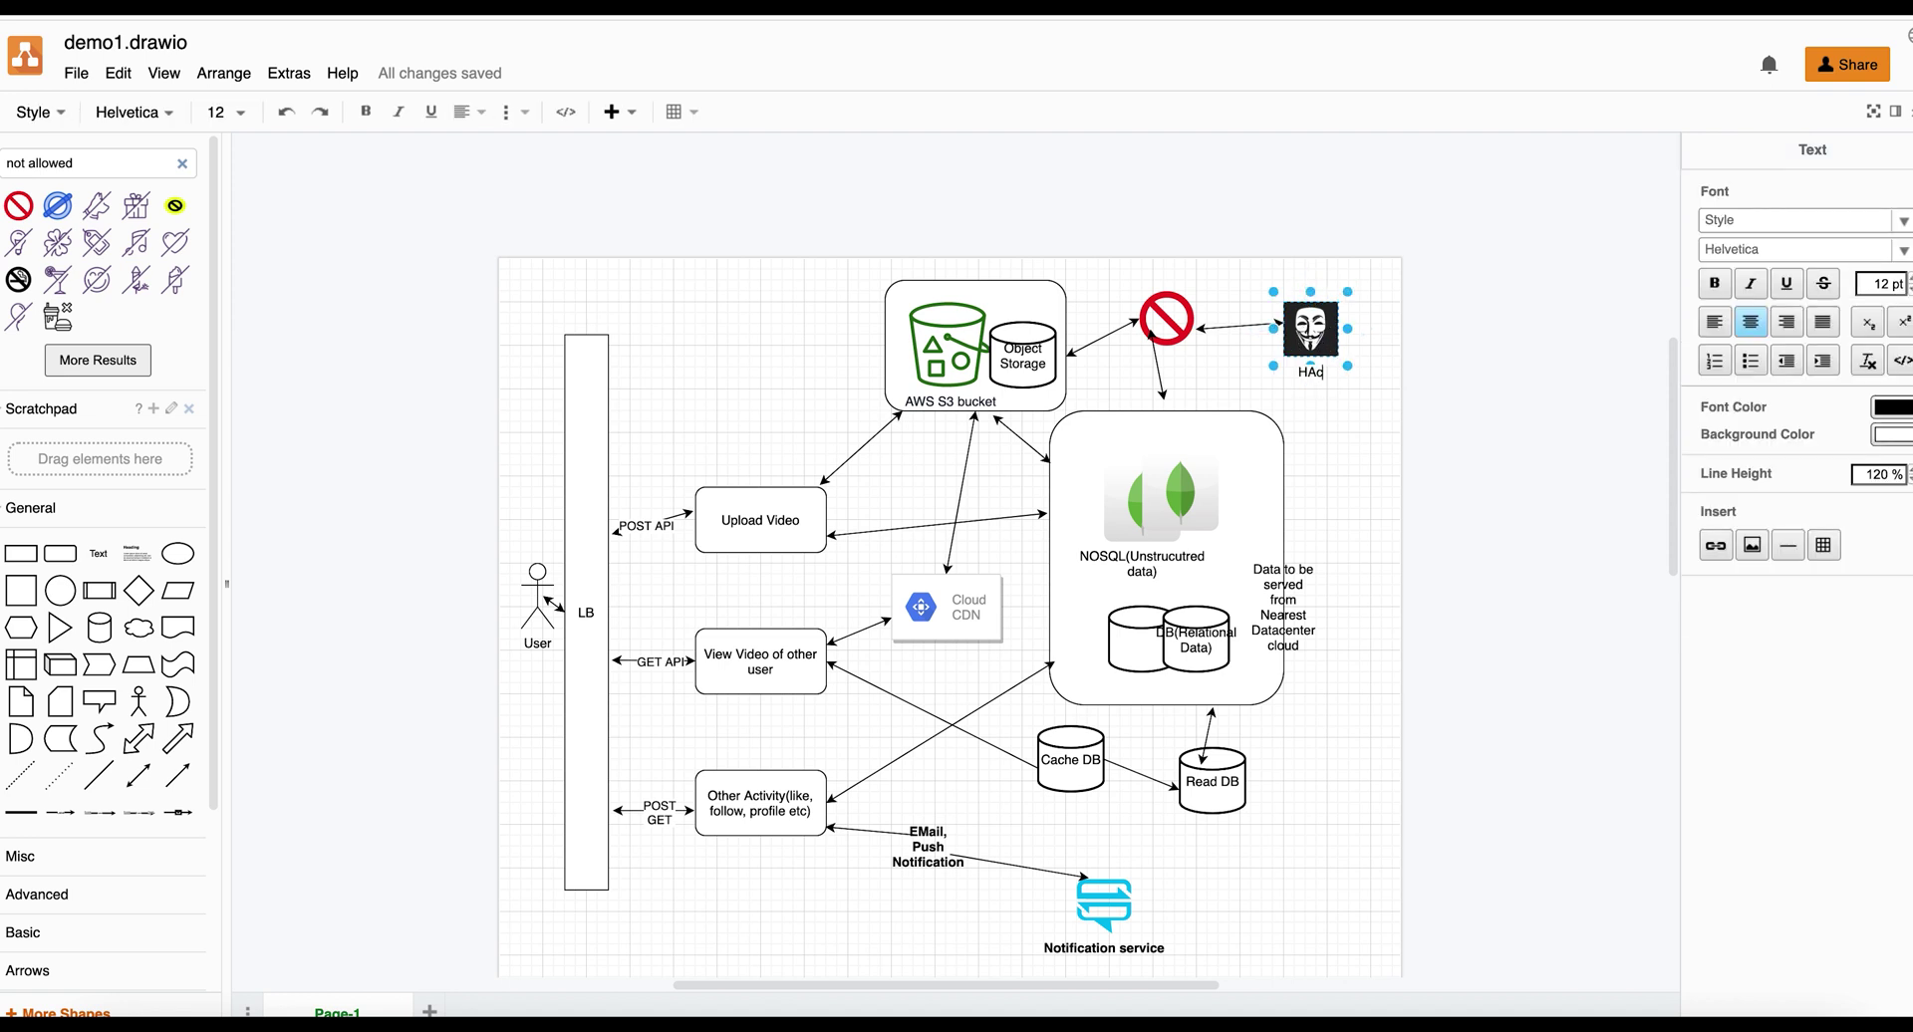
key(Return)
text(Unauthorised user)
click(1330, 536)
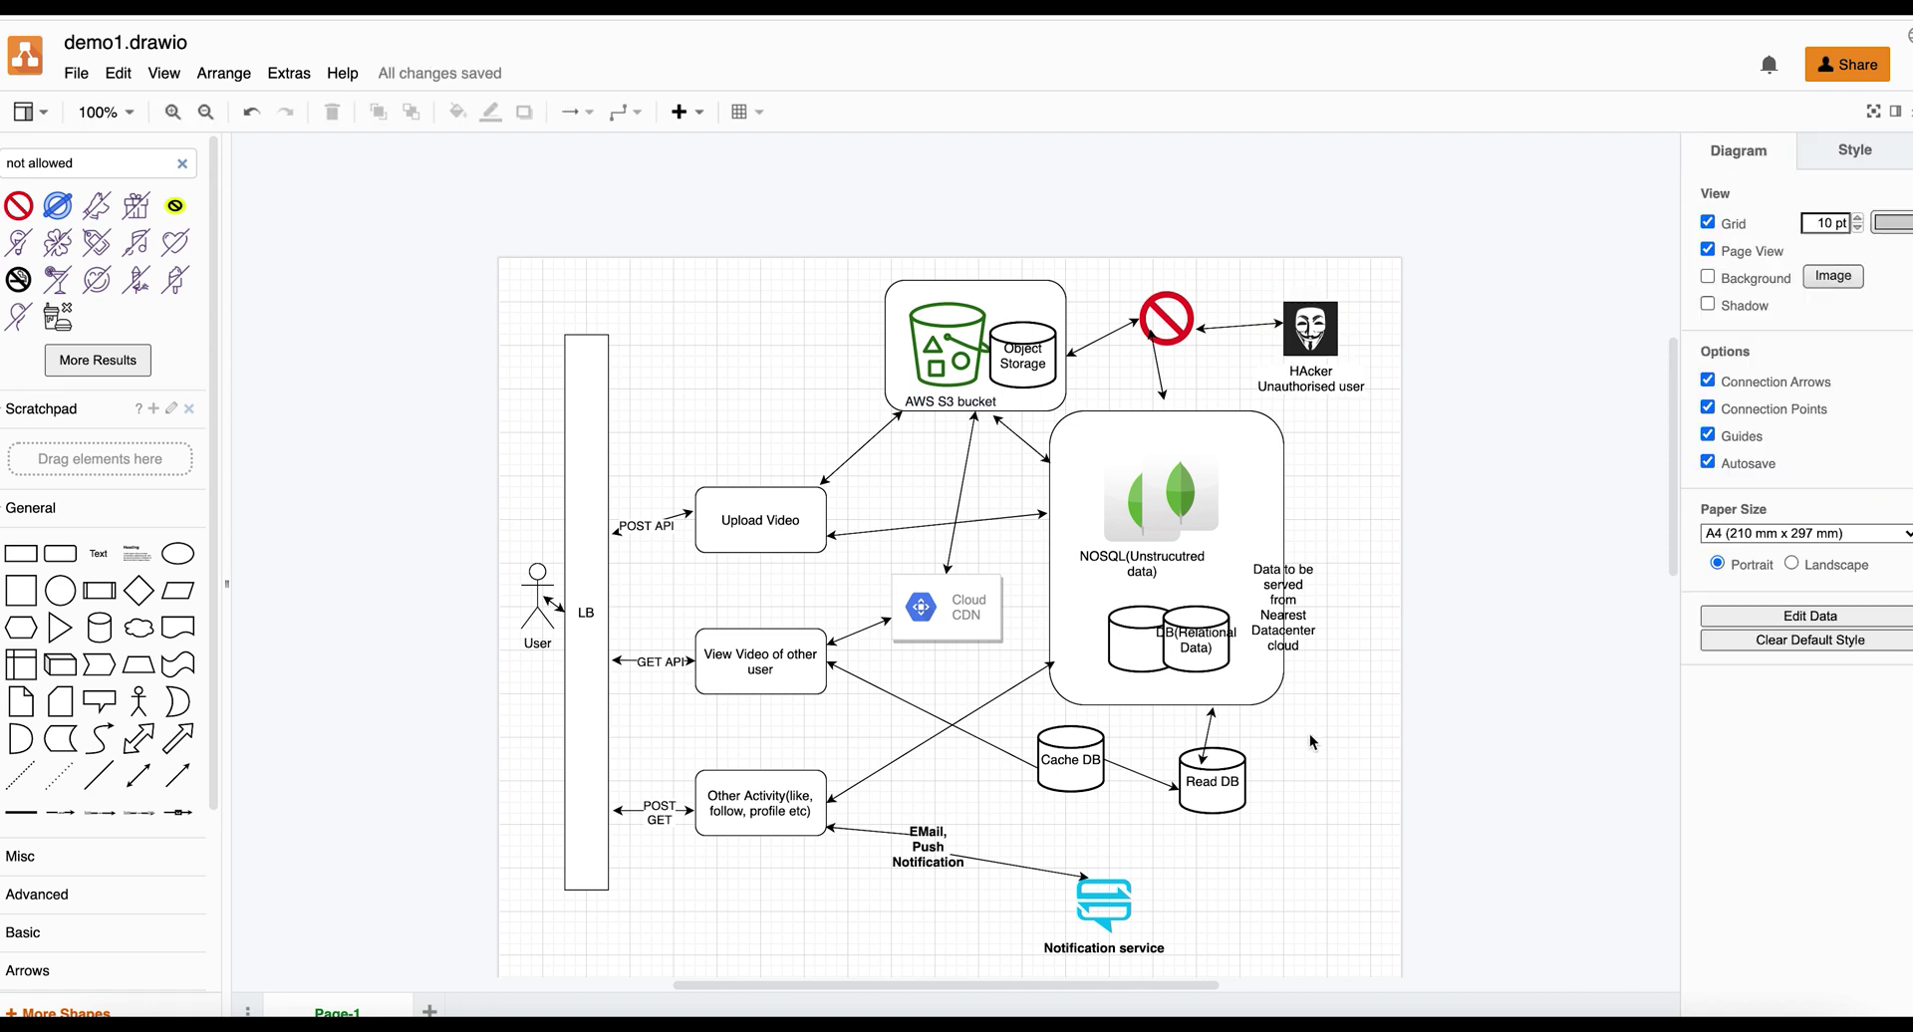
scroll(1309, 733, down, 2)
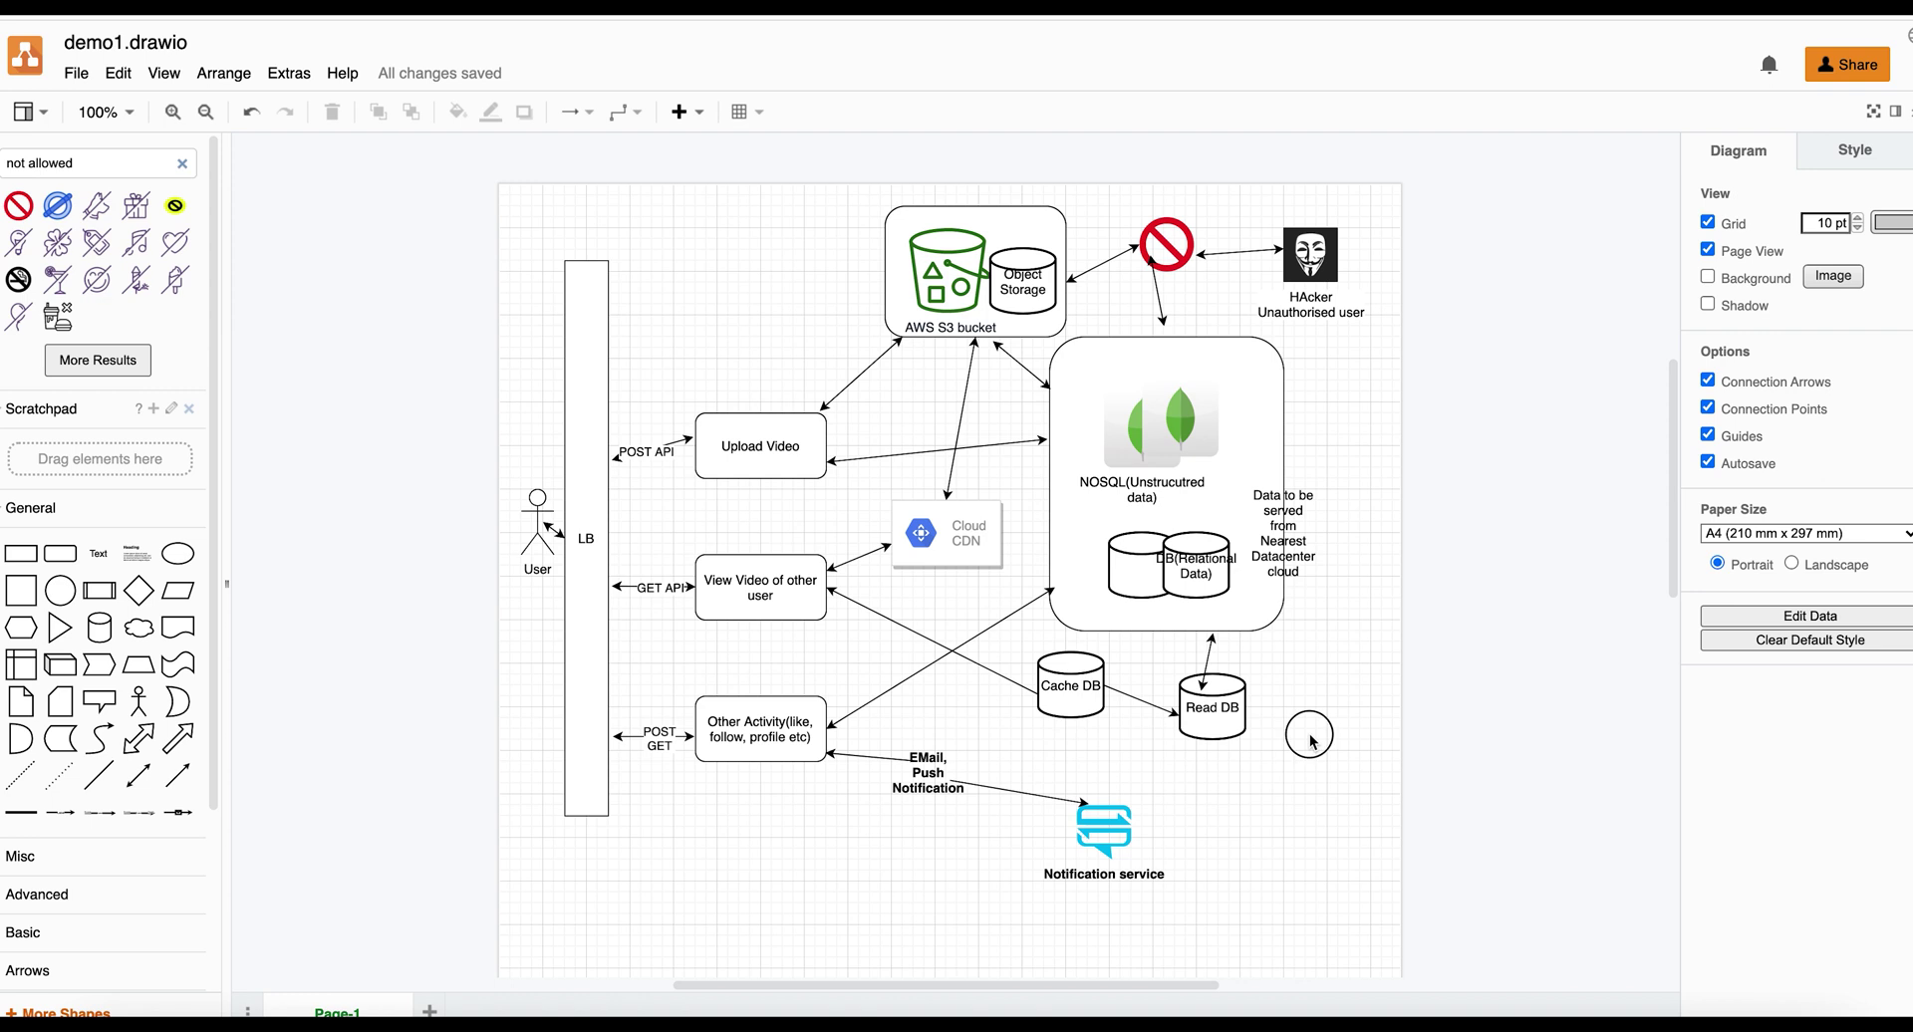
click(1310, 749)
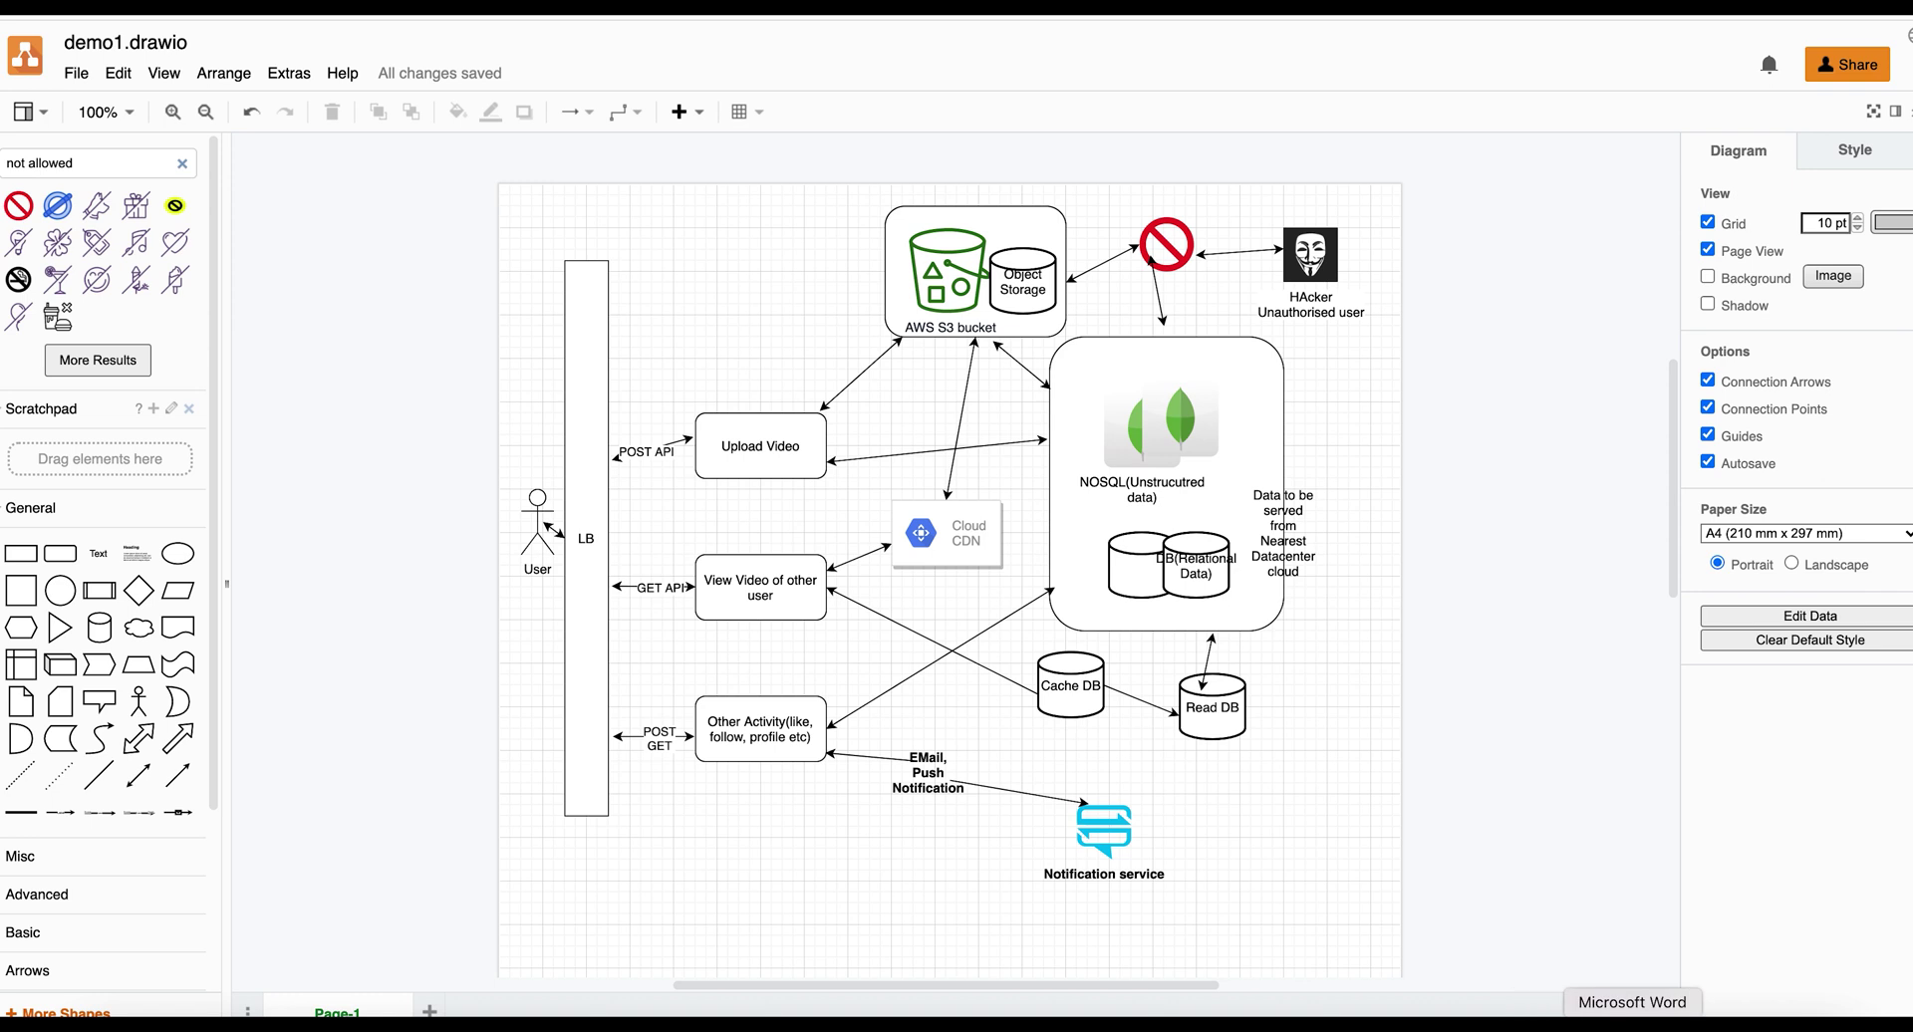
Step: Switch to the Word document and add "Table needed" below the NFR goals, followed by numbered items "User" and "Video service"
click(1631, 1023)
click(886, 754)
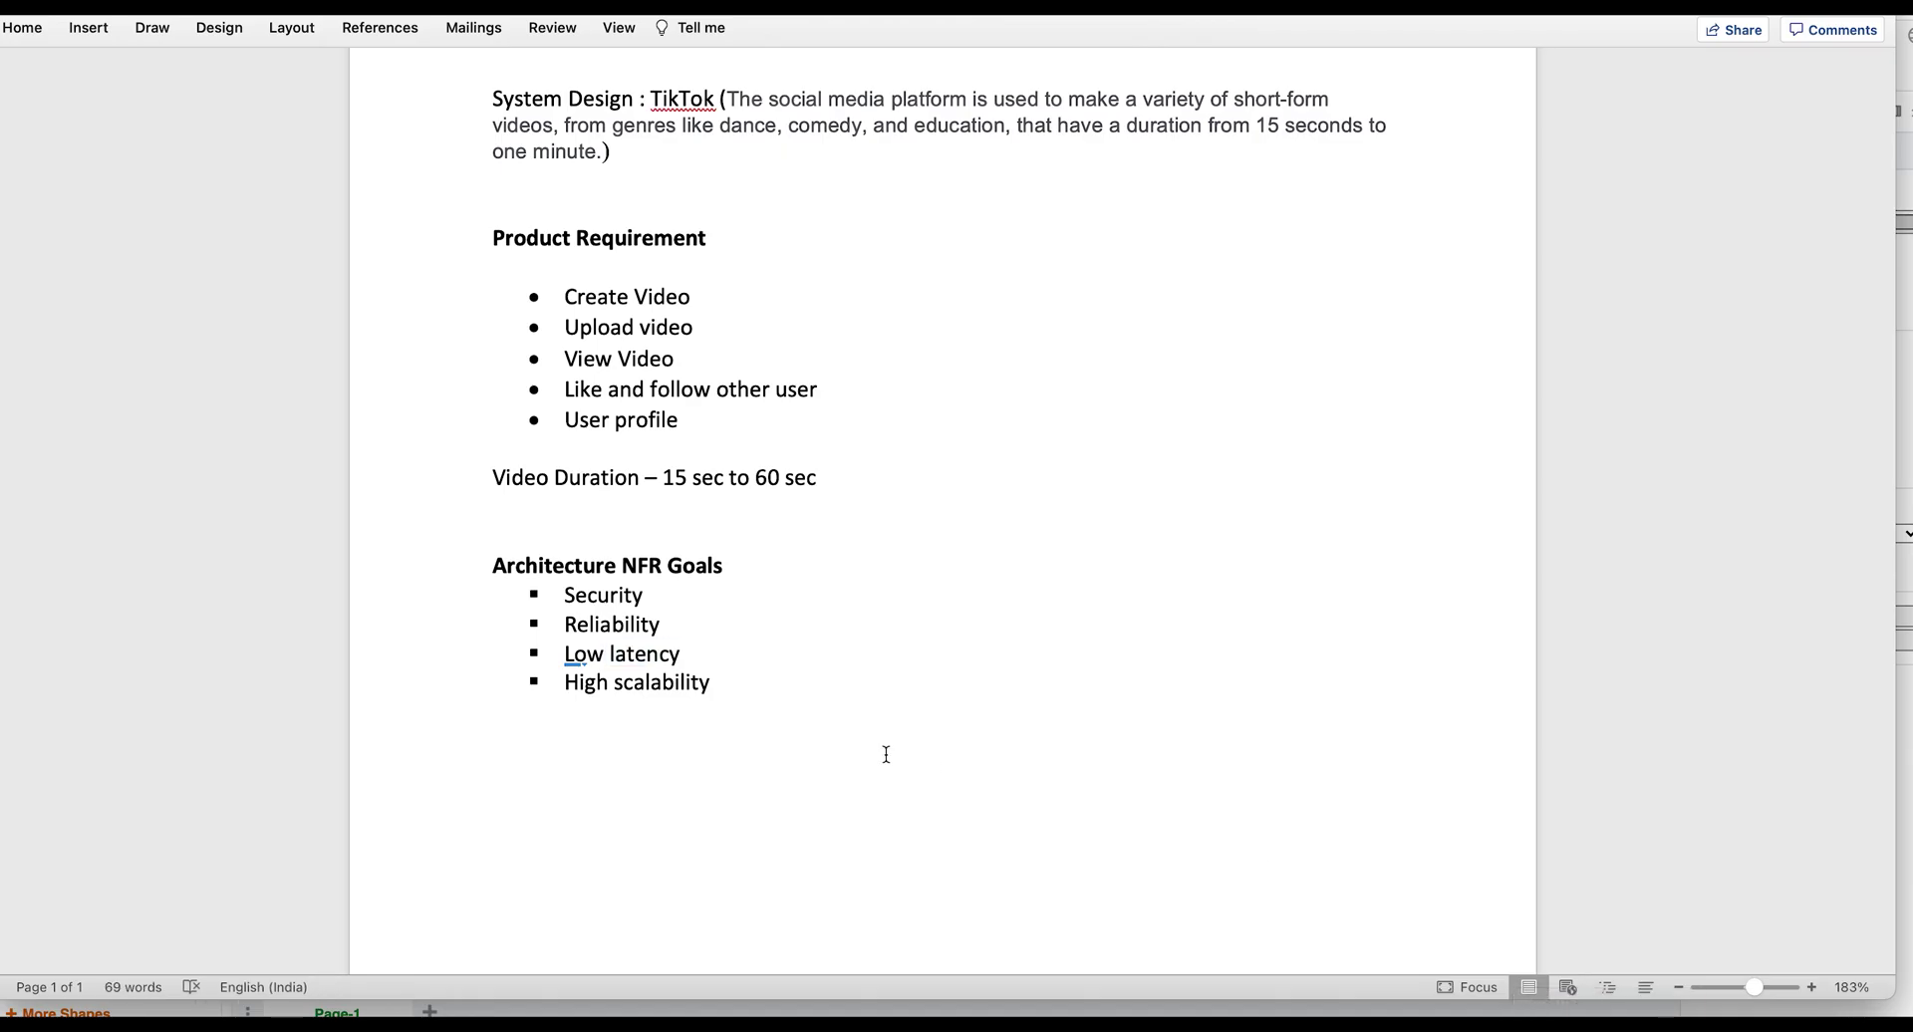
text(Table)
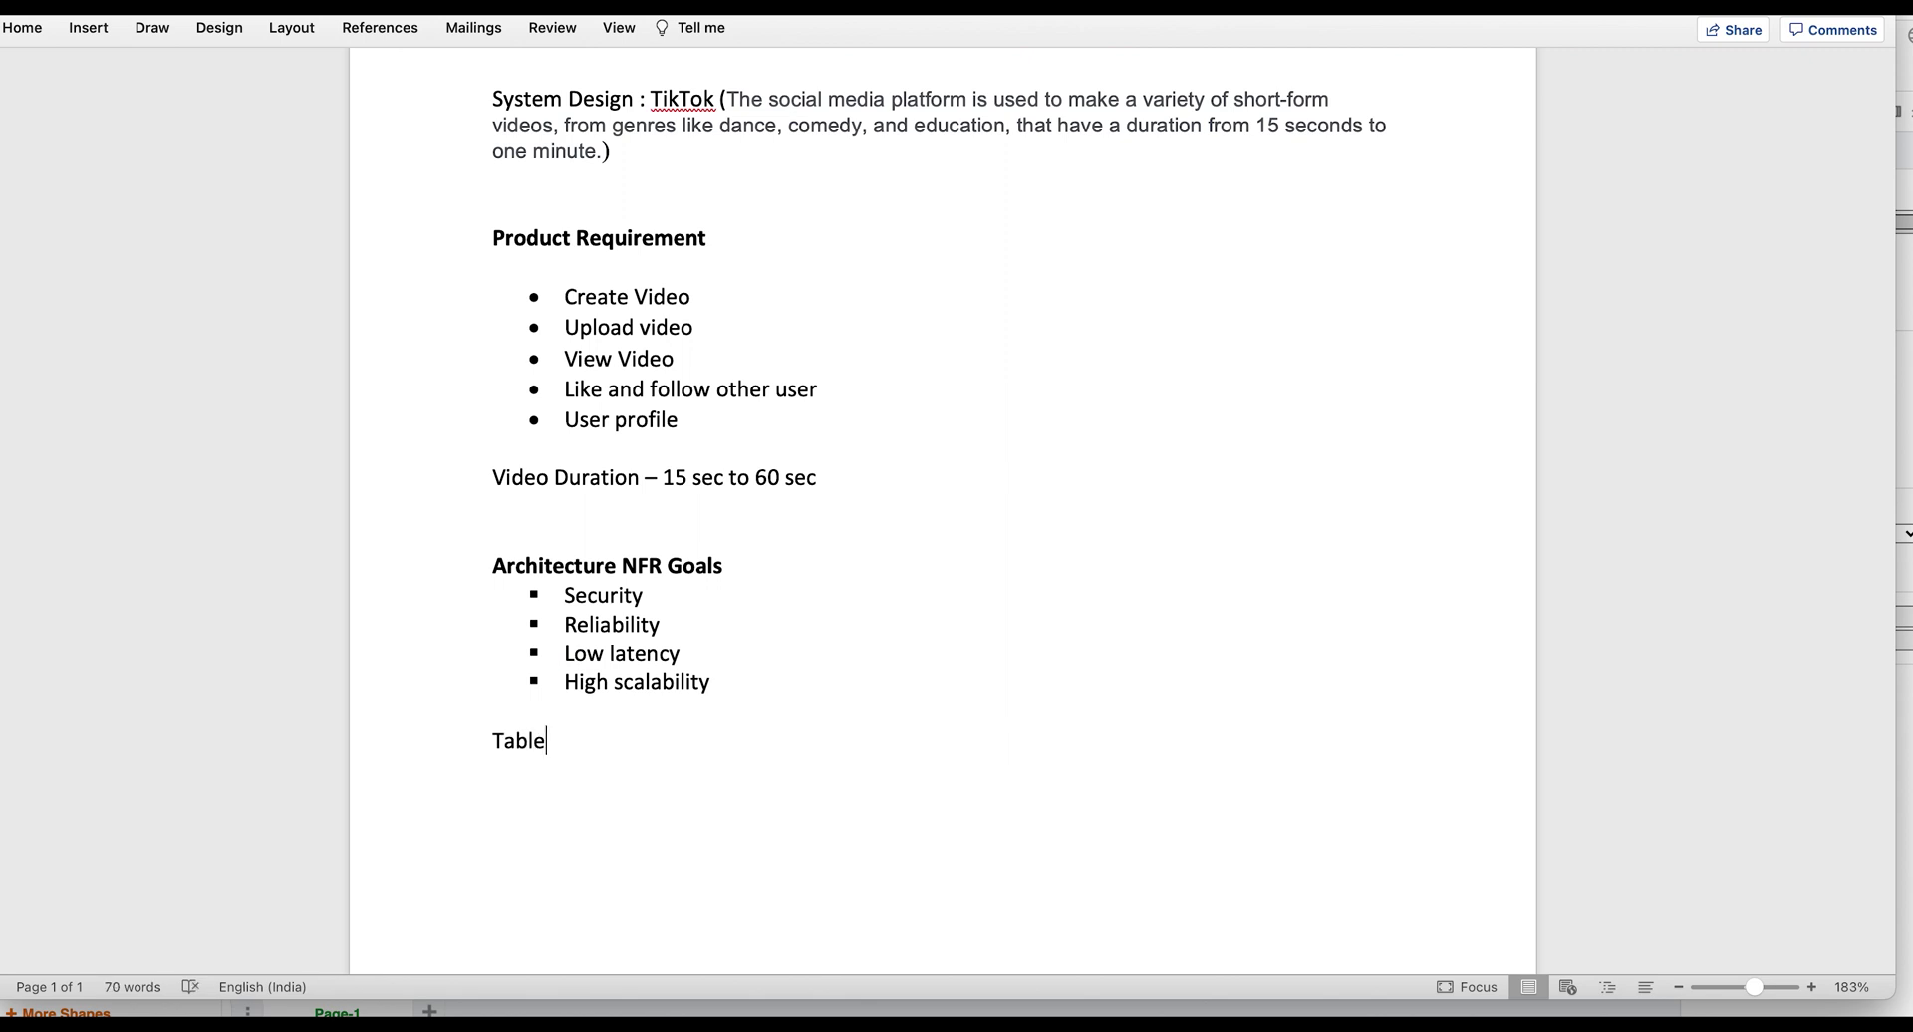
text( needed)
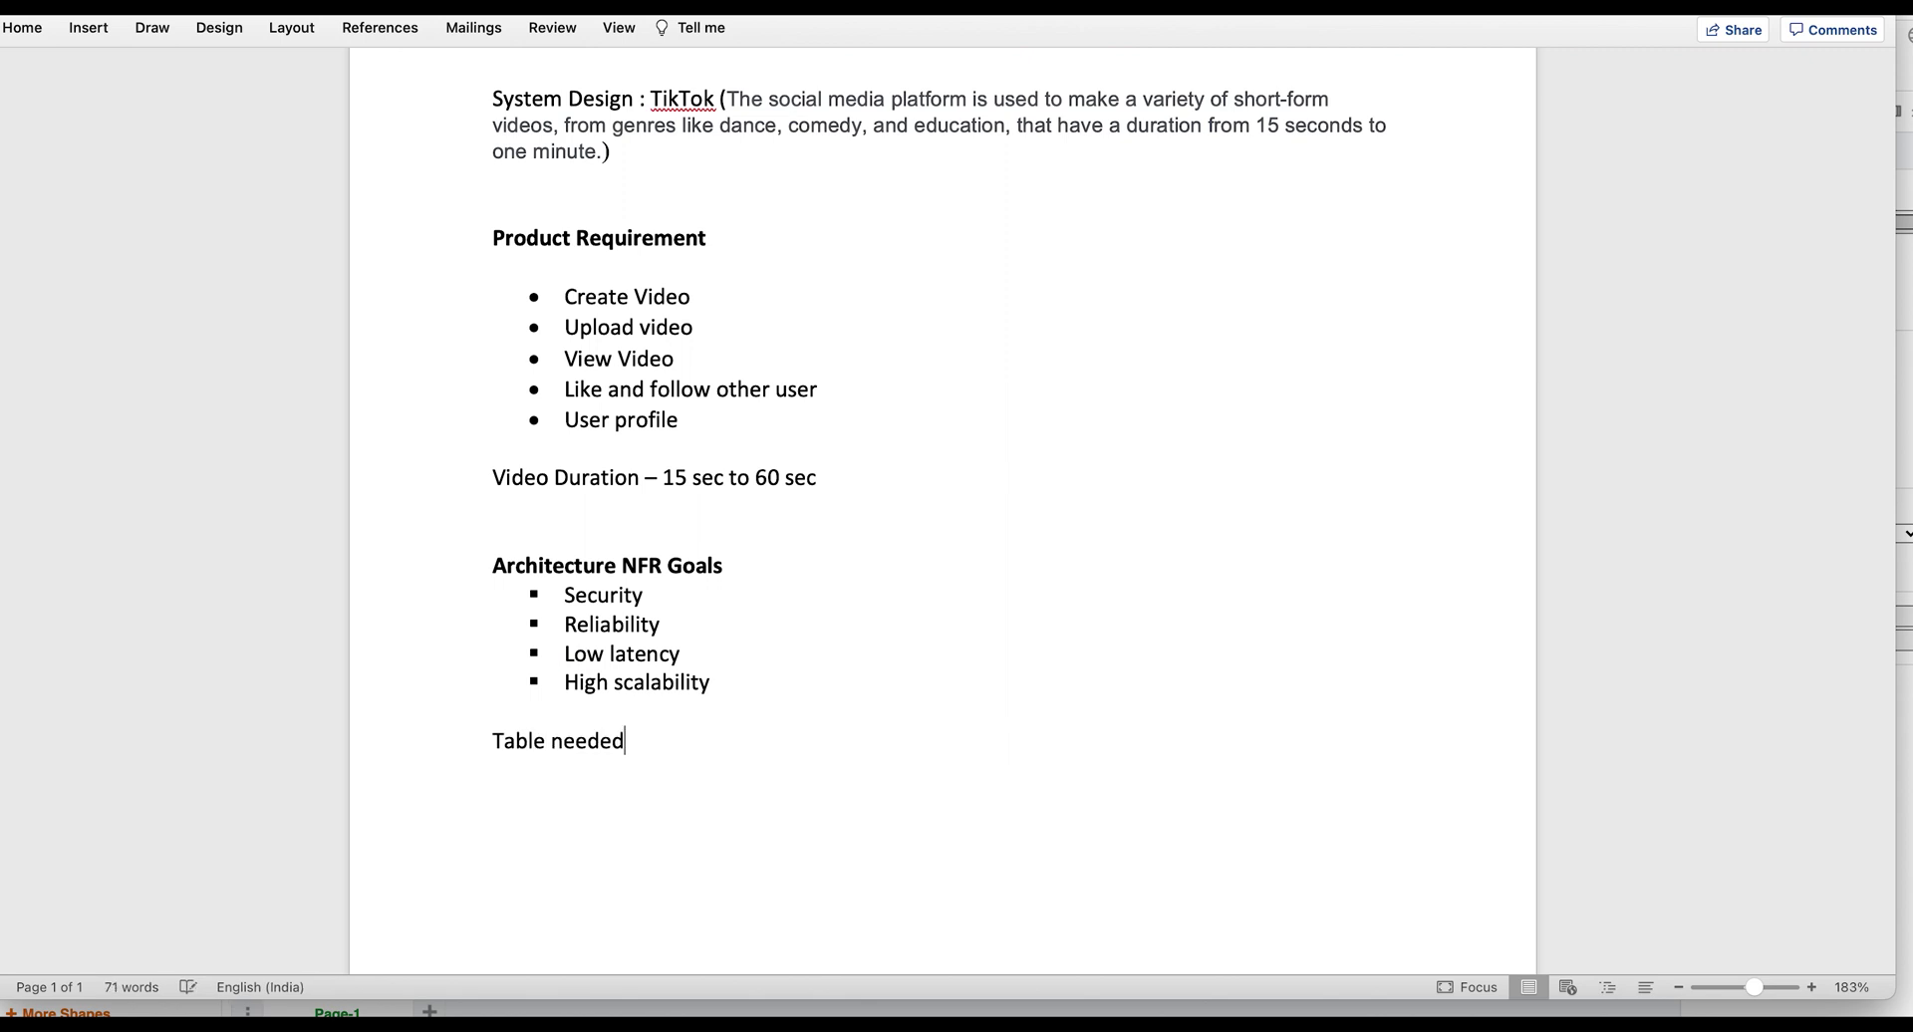
key(Return)
text(1. User)
key(Return)
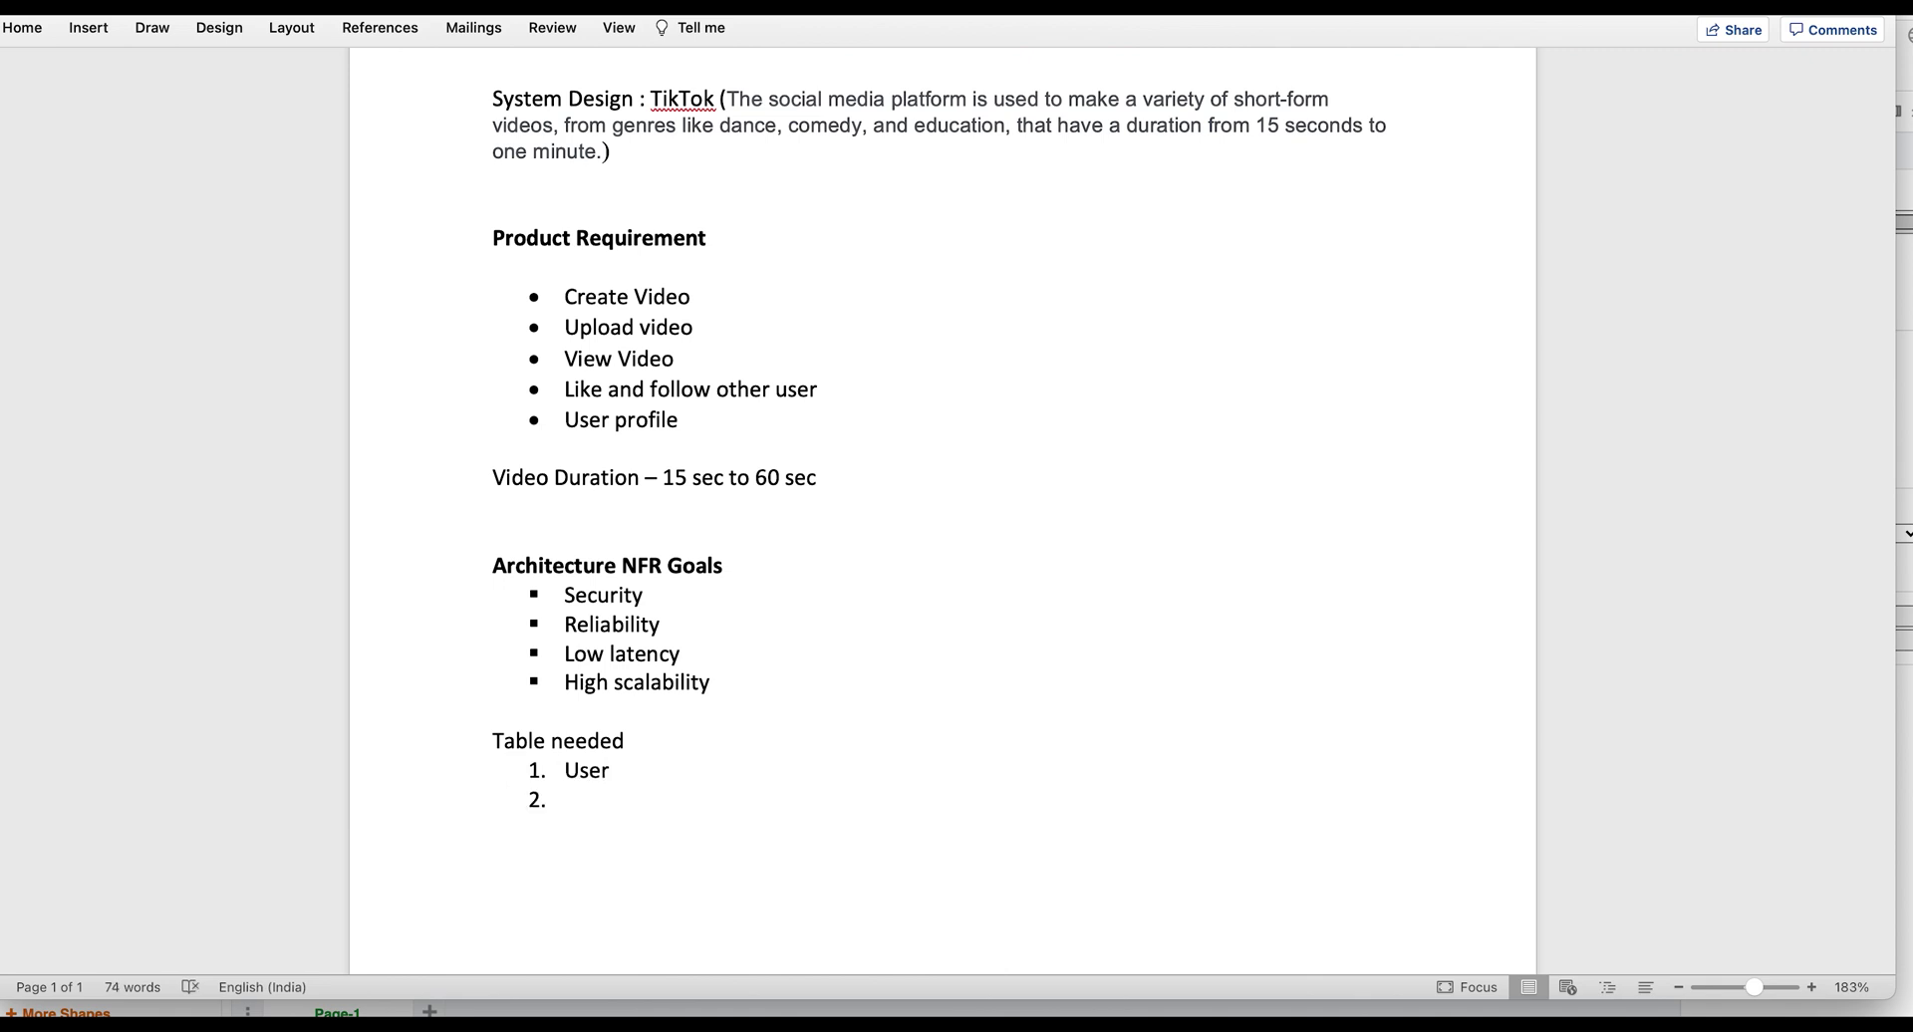
text(Video service)
key(Return)
Step: Add "User like/follow etc. other tables" and "Some master table" as items 3 and 4 of the table list, and return to the draw.io diagram
key(super+Tab)
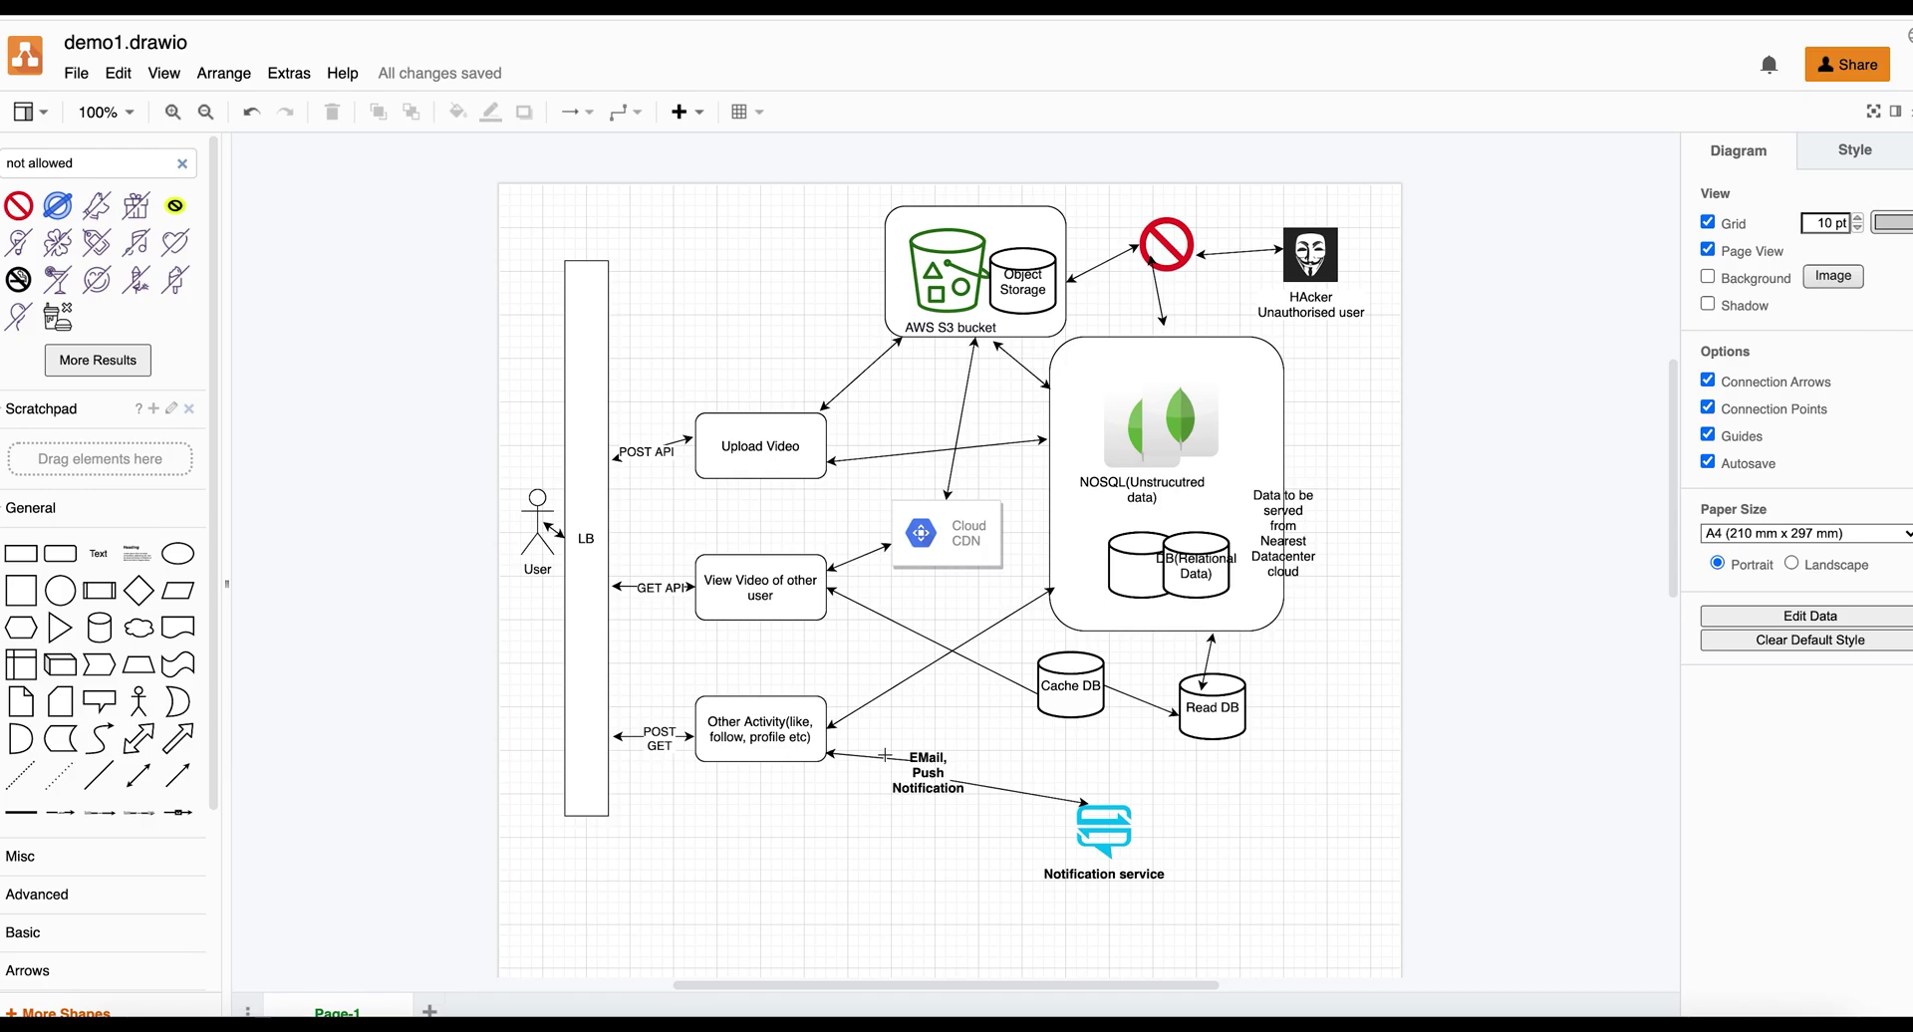
key(super+Tab)
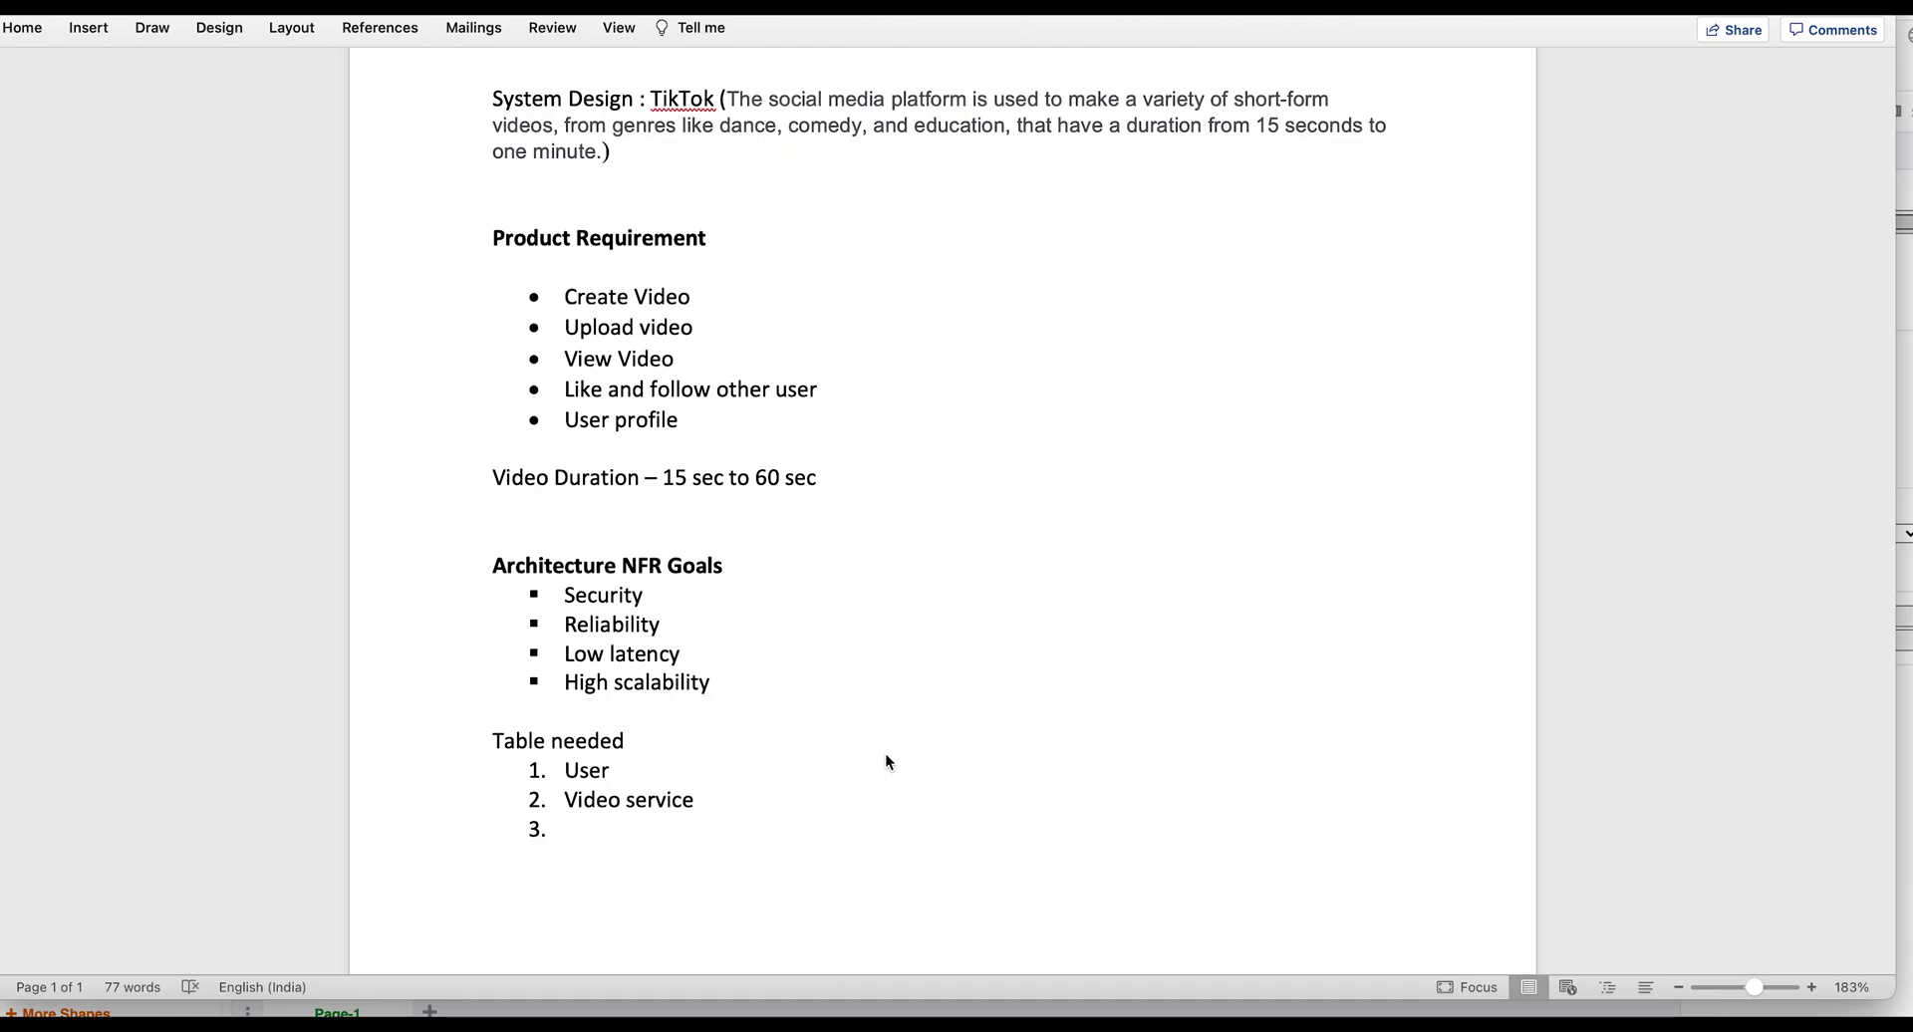
text(U)
key(BackSpace)
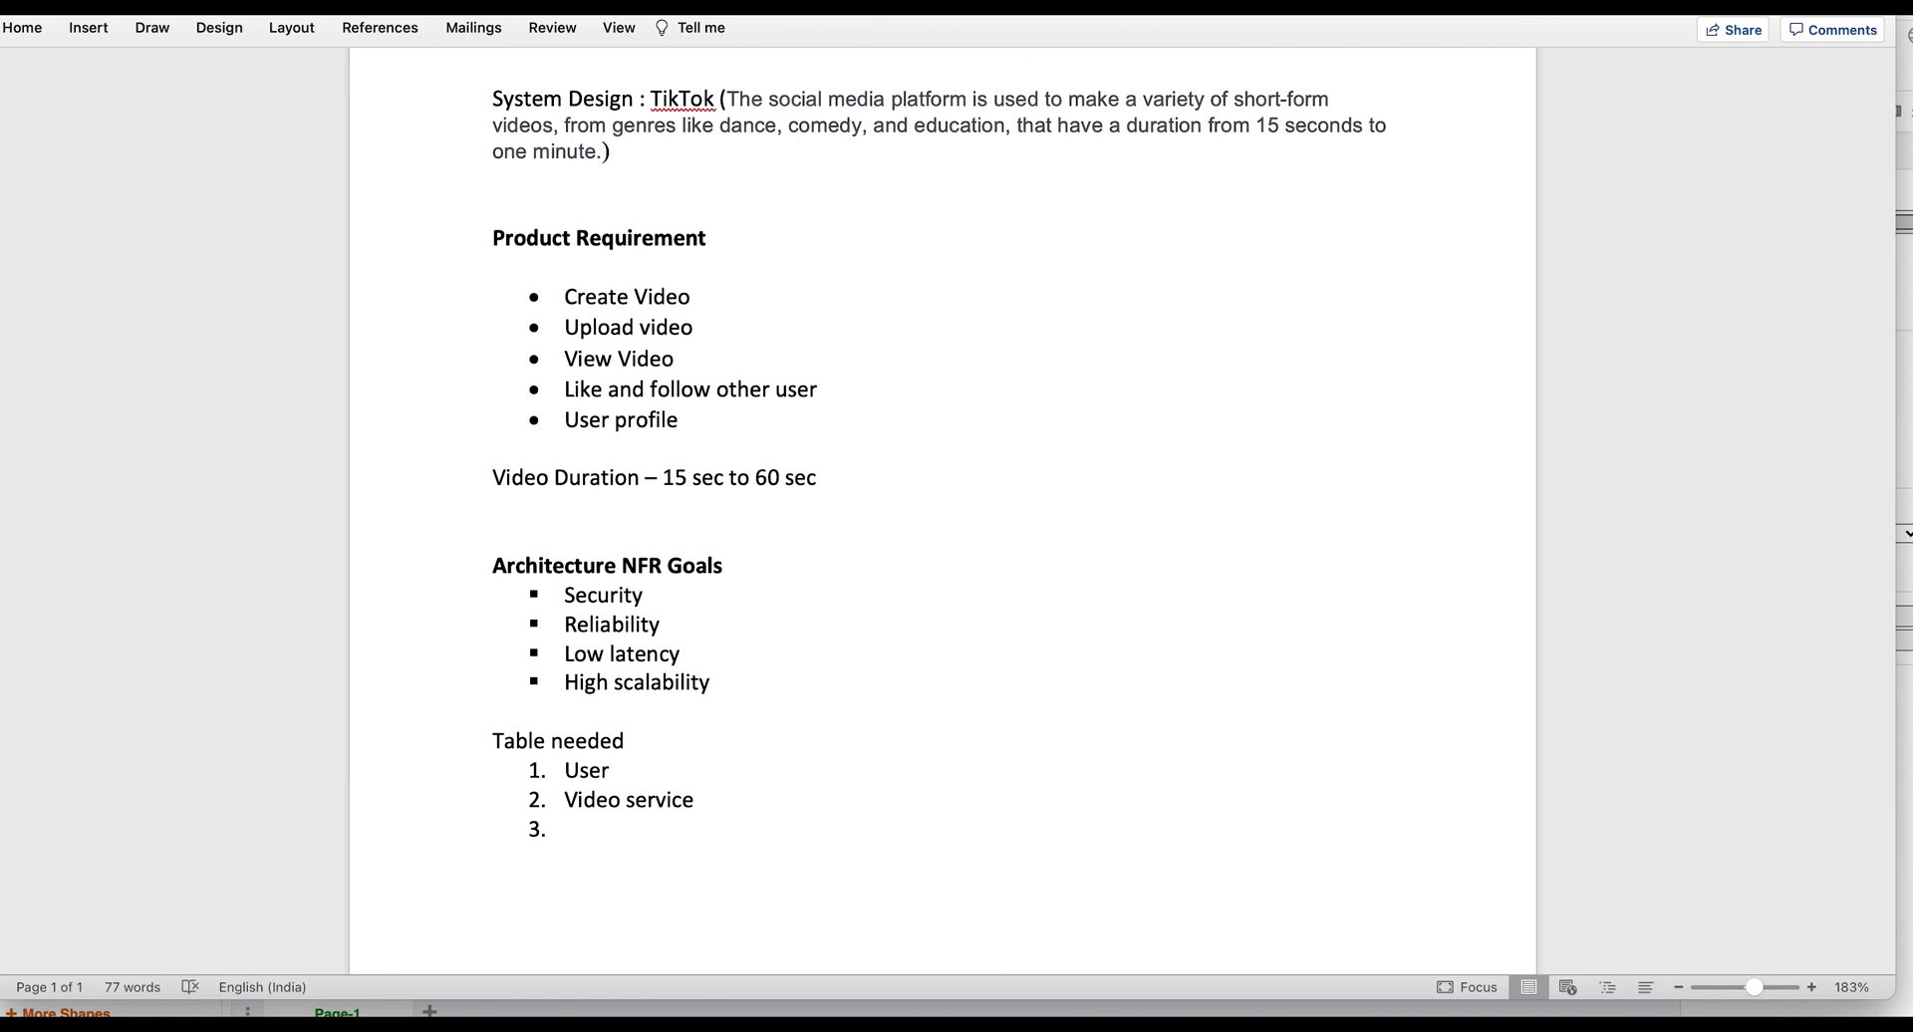
text(User like/follo)
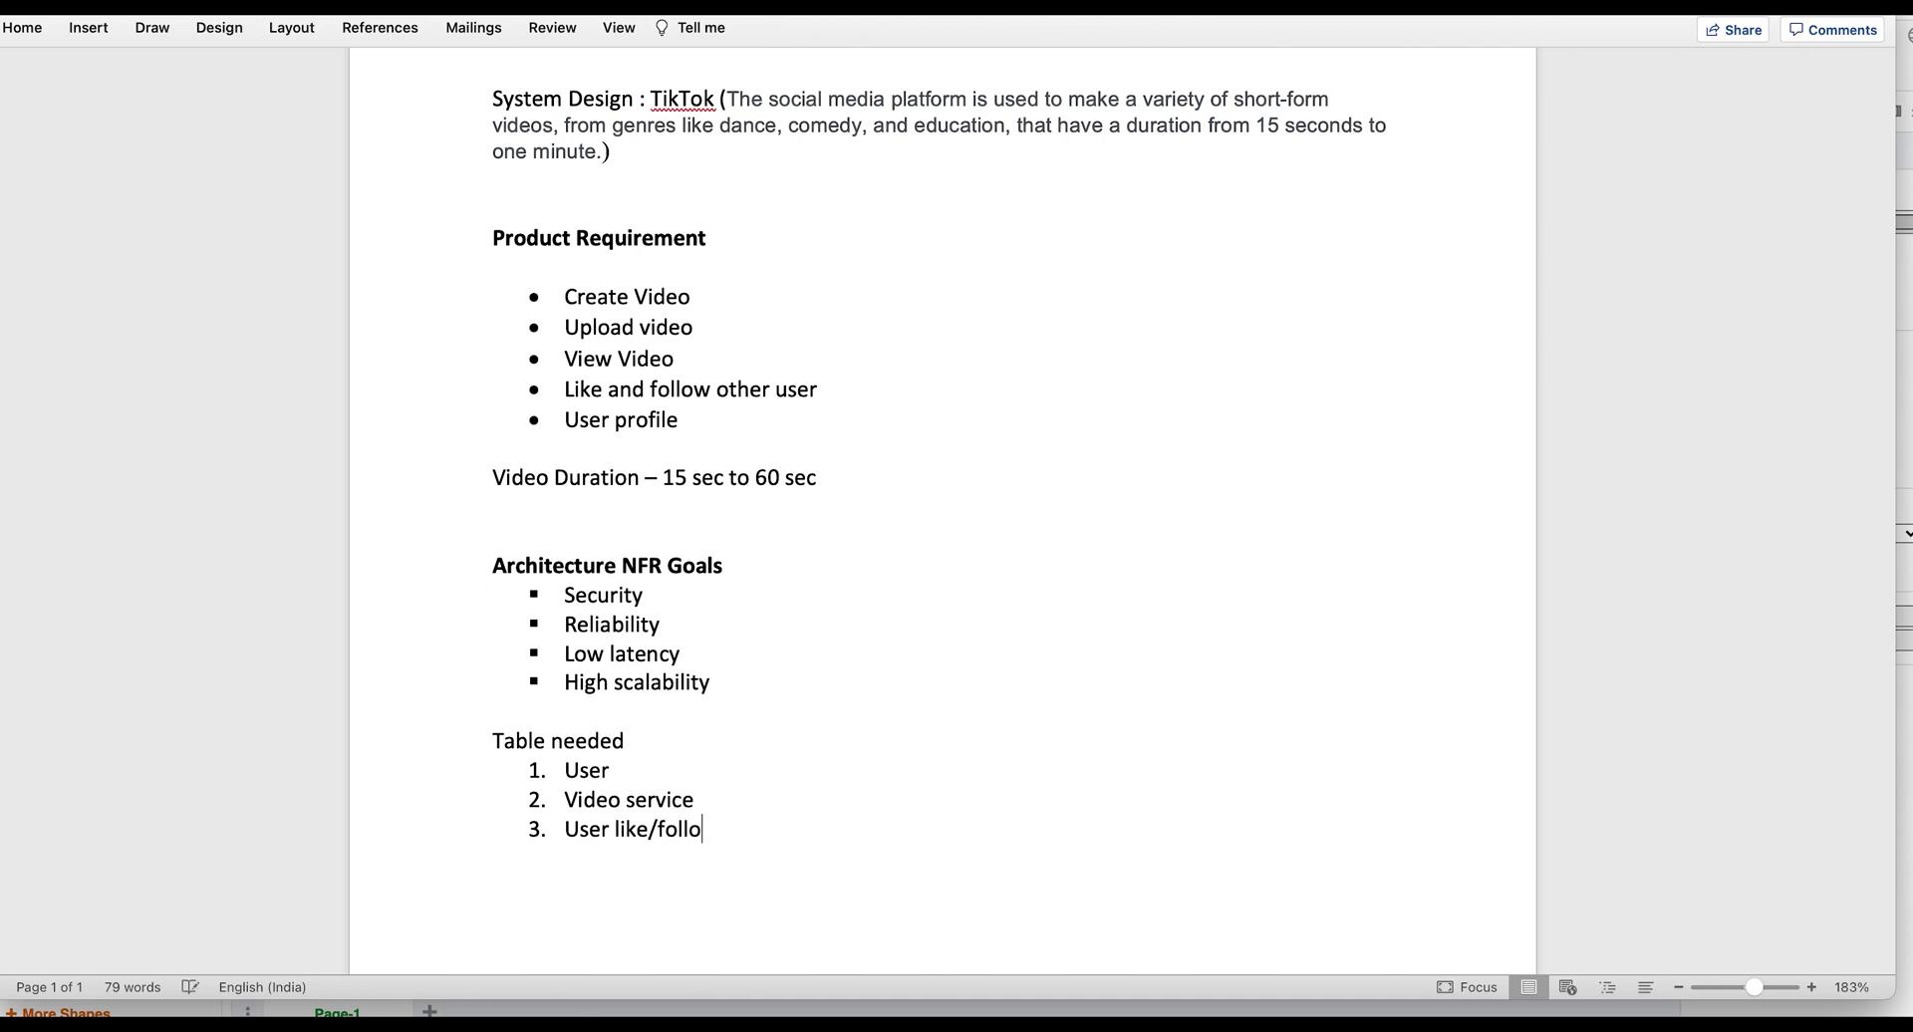
text(w etc. other )
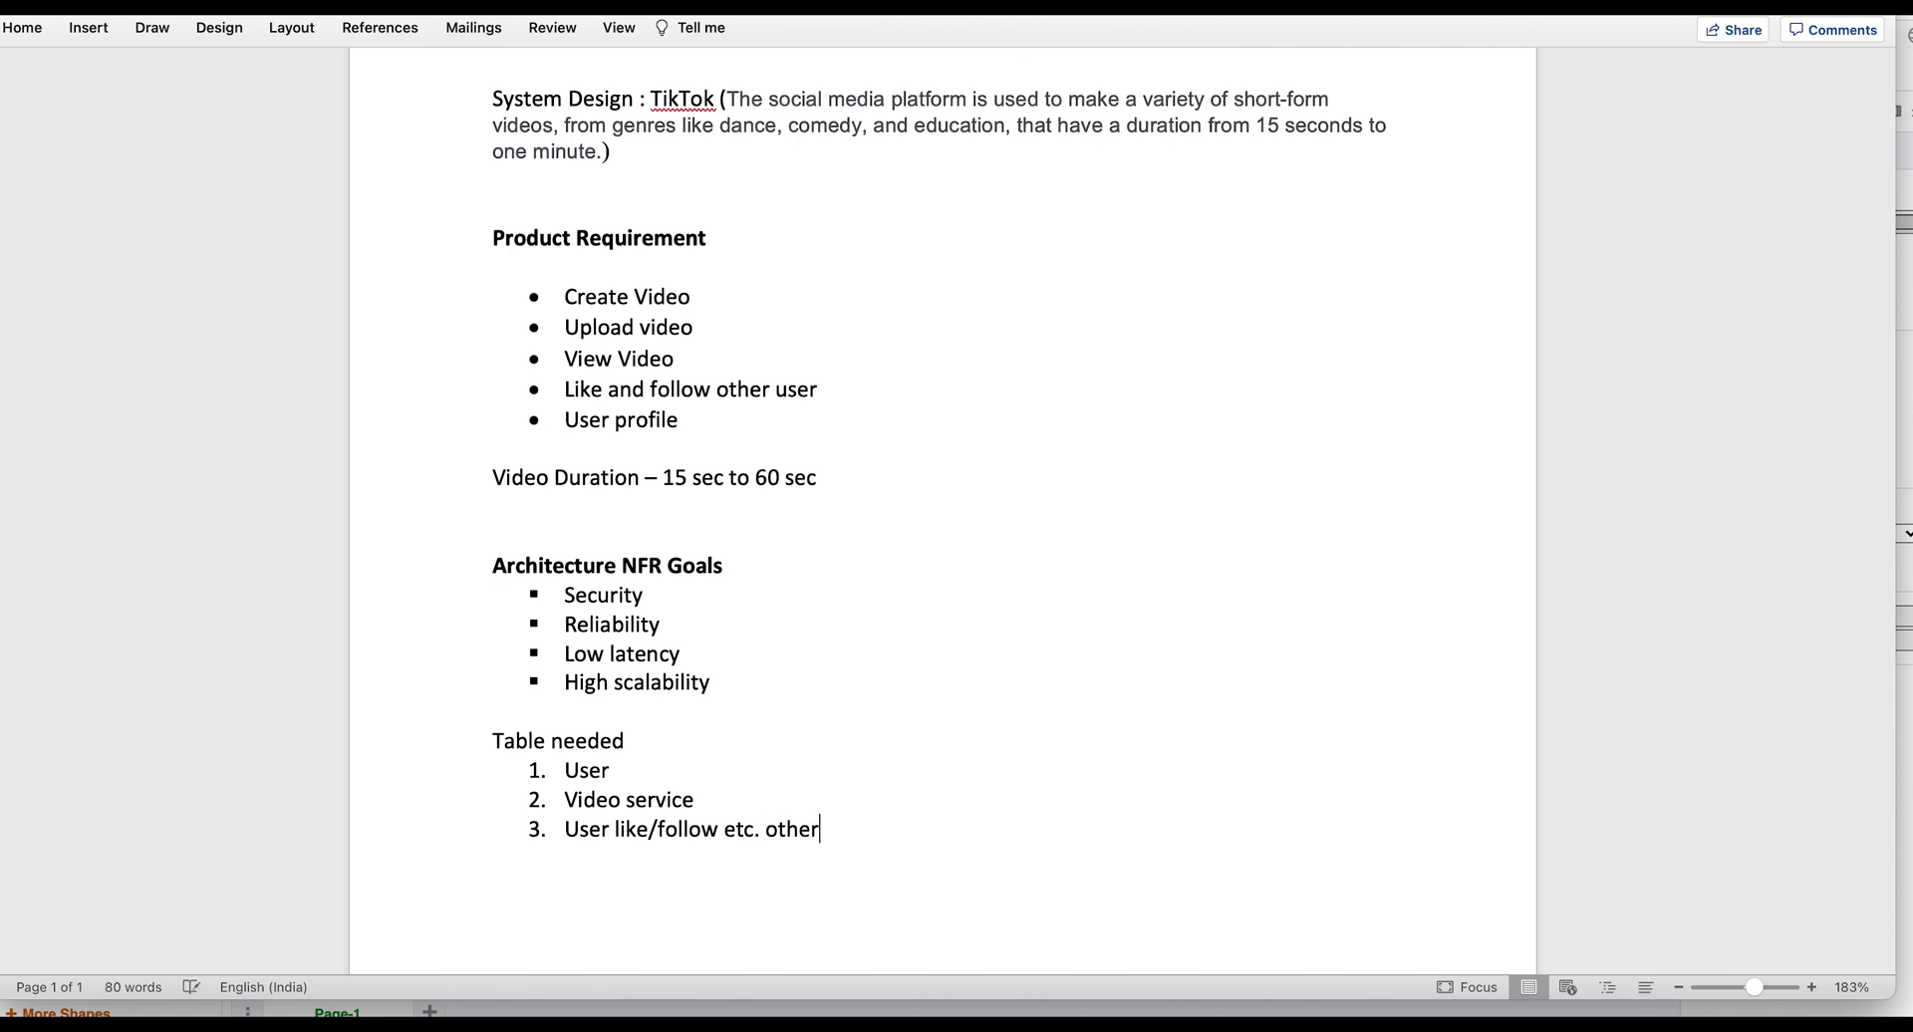
text(tables)
key(Return)
text(Some ma)
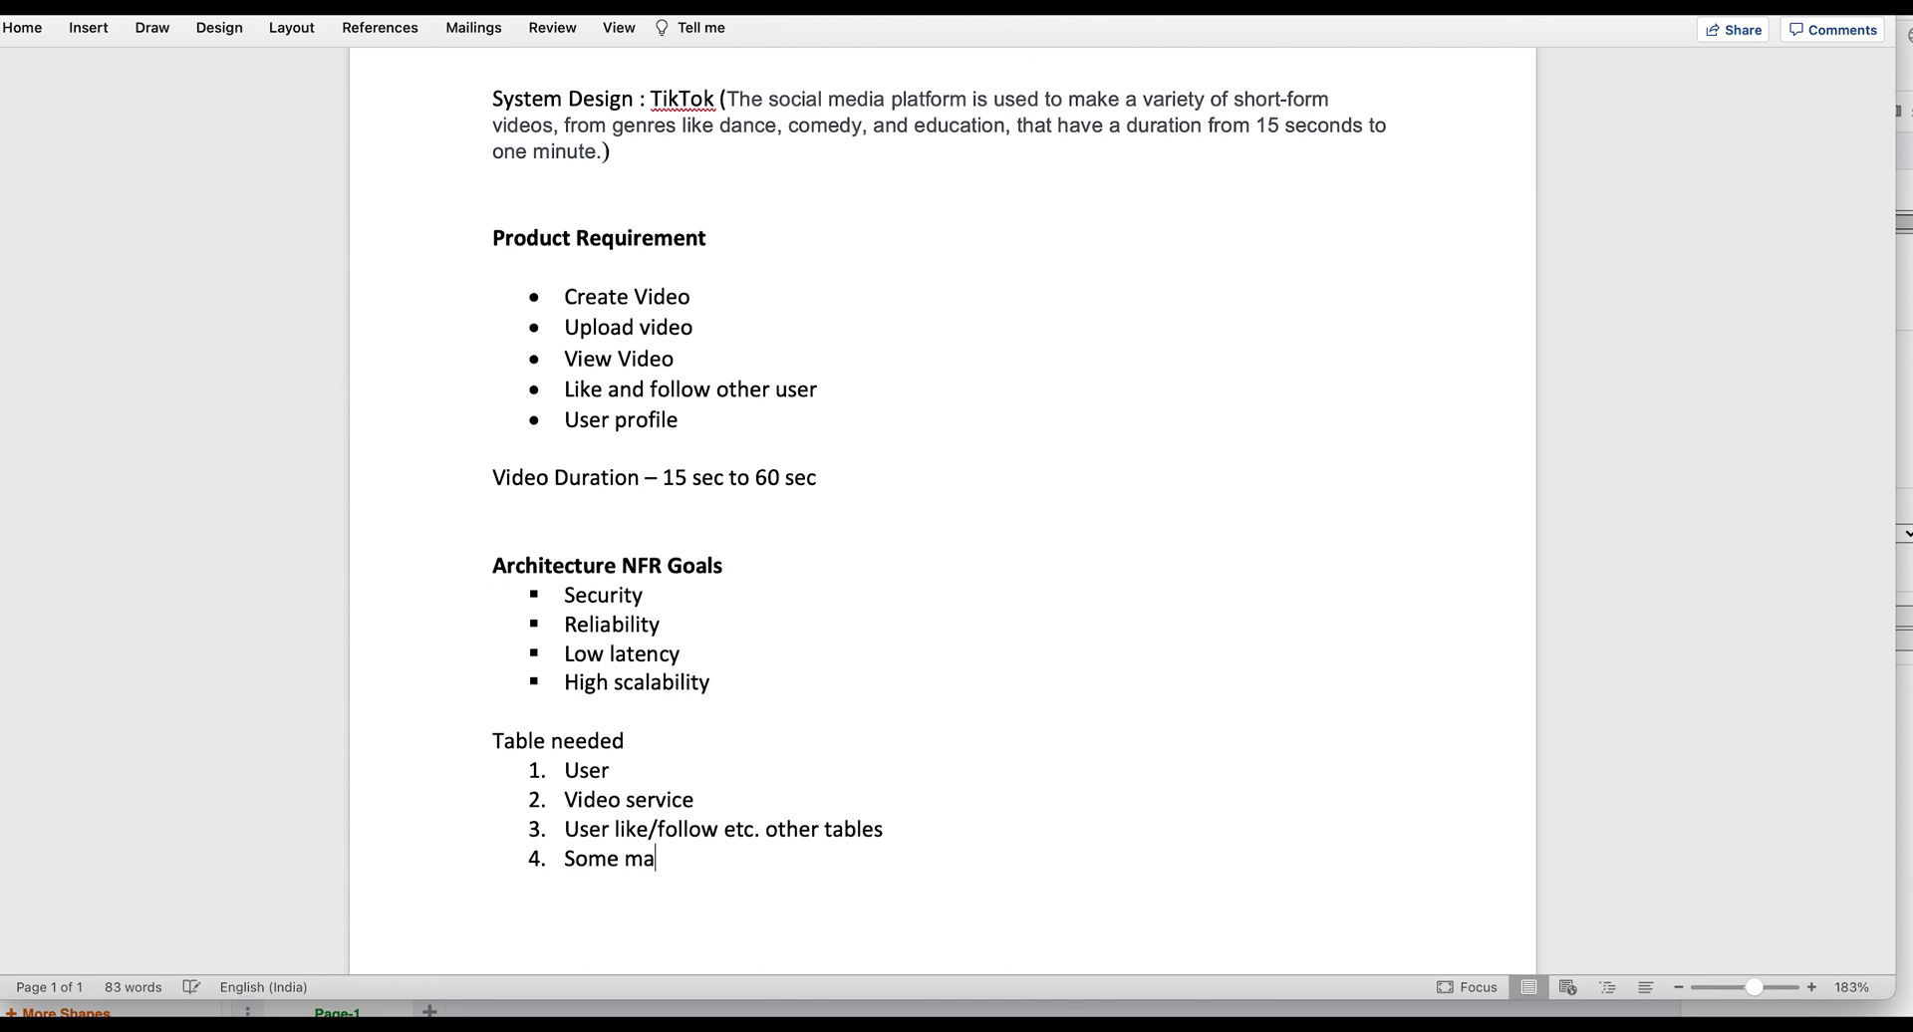
text(ster table)
click(1100, 627)
key(super+Tab)
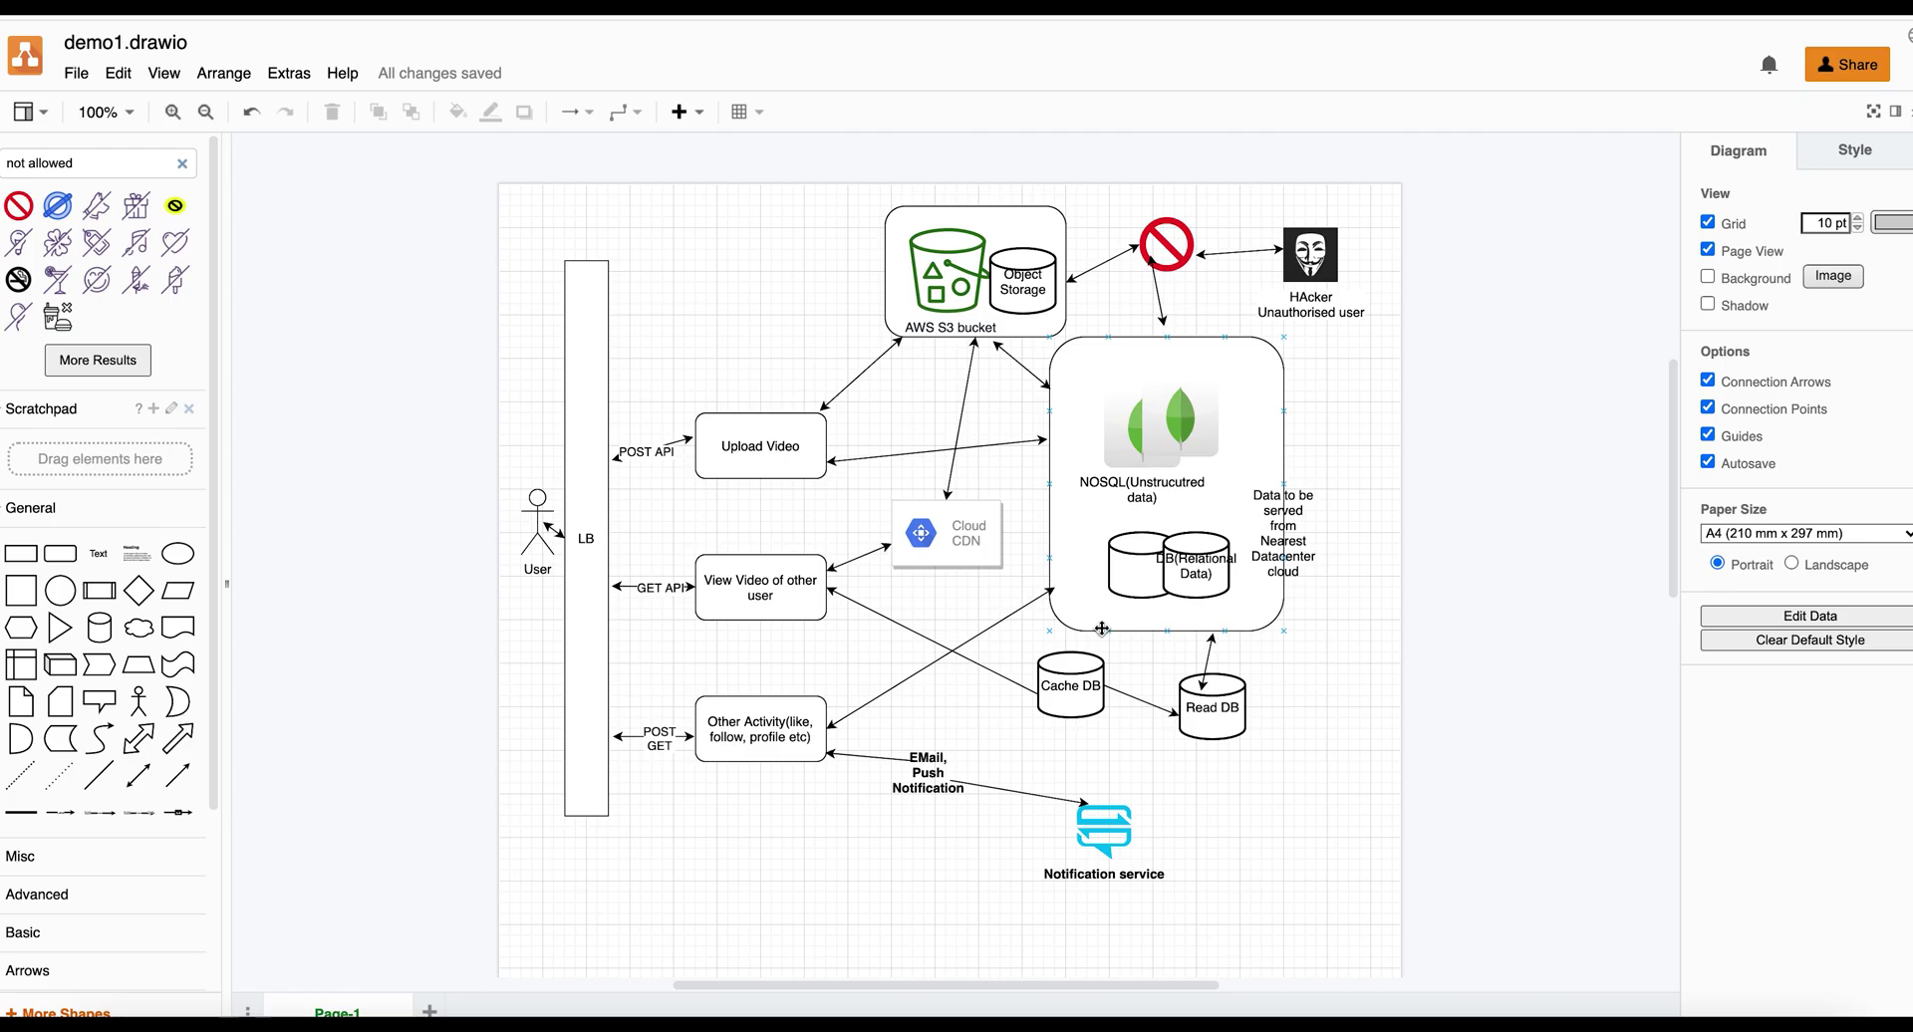